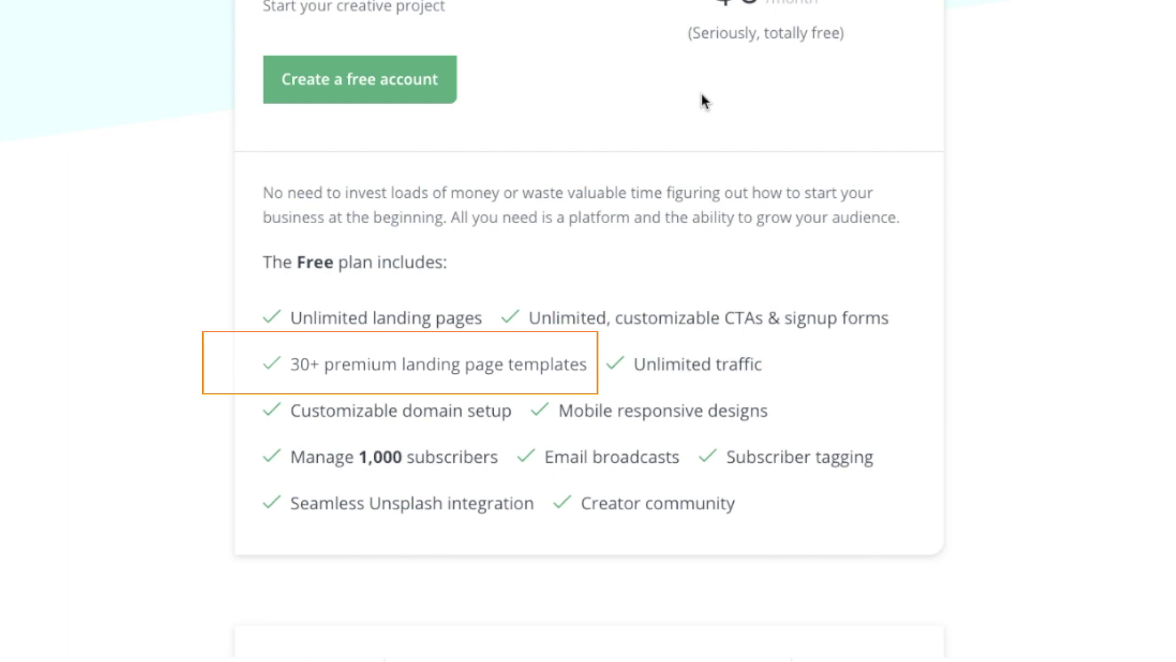
- Compare the features and pricing of the Free and Complete plans on the pricing page
{"action": "scroll", "coordinate": [620, 252], "scroll_direction": "down", "scroll_amount": 8}
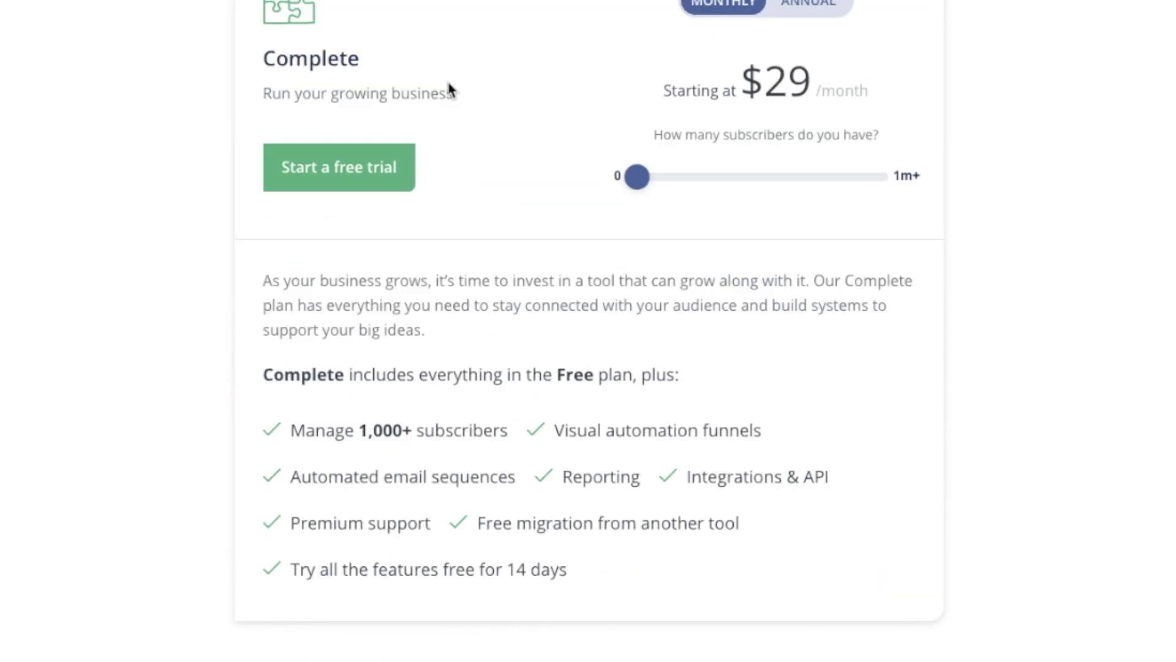
{"action": "scroll", "coordinate": [457, 277], "scroll_direction": "up", "scroll_amount": 8}
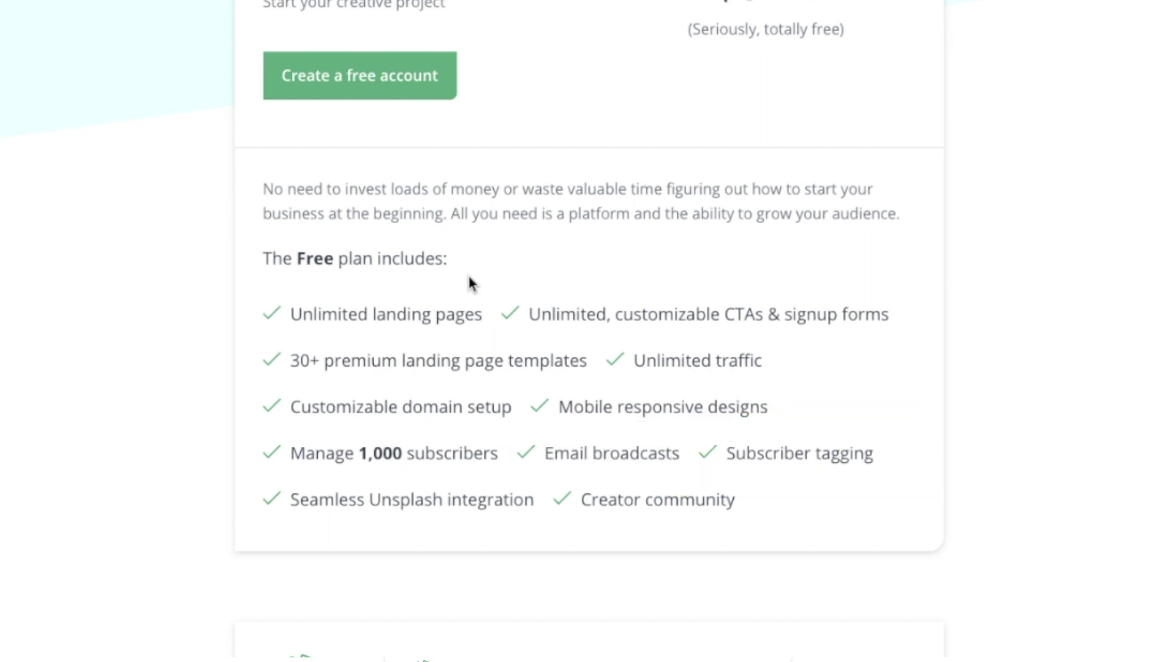
{"action": "scroll", "coordinate": [483, 429], "scroll_direction": "down", "scroll_amount": 5}
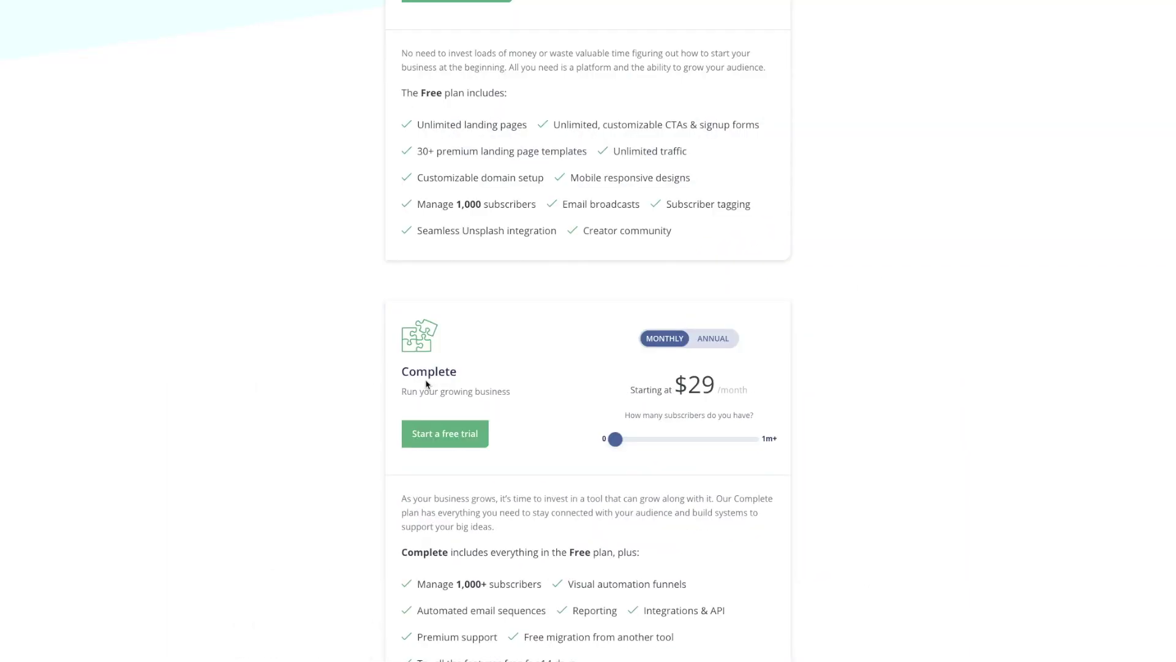
{"action": "scroll", "coordinate": [466, 392], "scroll_direction": "up", "scroll_amount": 1}
{"action": "scroll", "coordinate": [507, 399], "scroll_direction": "down", "scroll_amount": 3}
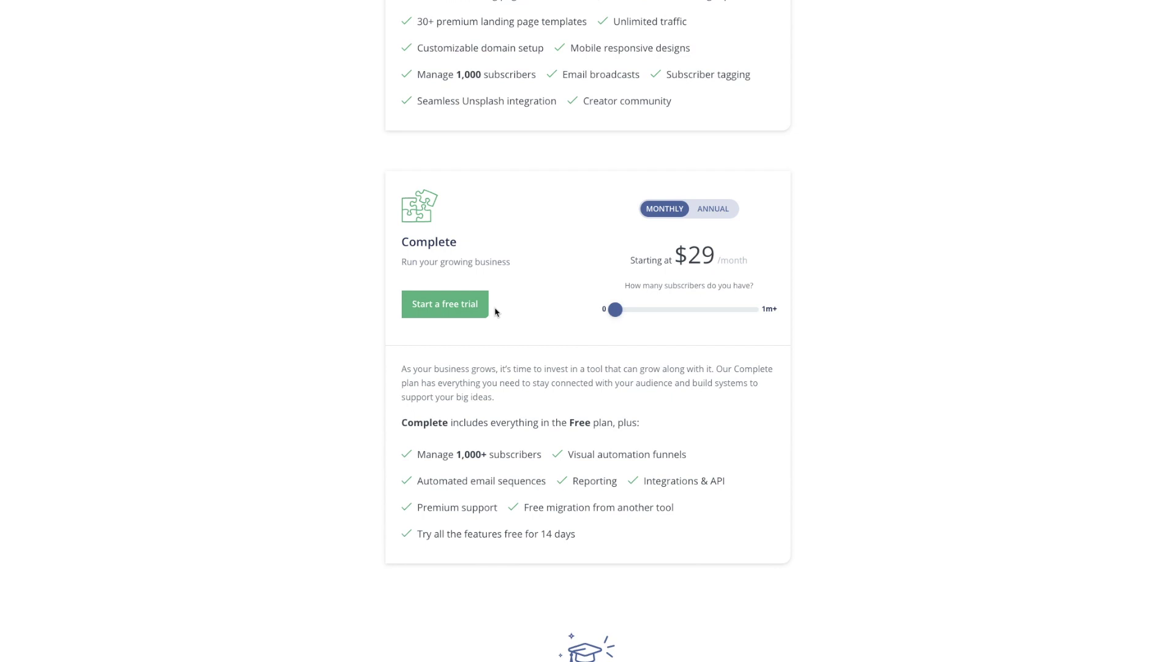
{"action": "scroll", "coordinate": [729, 486], "scroll_direction": "up", "scroll_amount": 6}
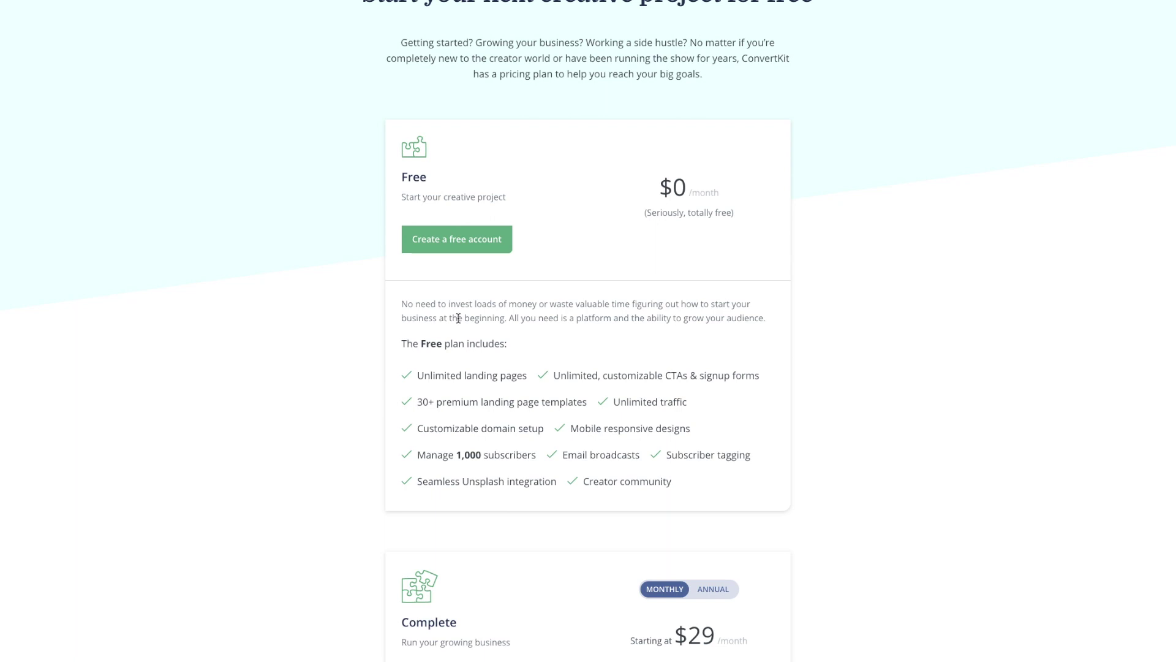
- Examine the Free plan's price and included features, including unlimited landing pages and customizable domain setup
{"action": "left_click_drag", "start_coordinate": [428, 180], "coordinate": [405, 135]}
{"action": "left_click_drag", "start_coordinate": [521, 202], "coordinate": [531, 239]}
{"action": "scroll", "coordinate": [405, 182], "scroll_direction": "up", "scroll_amount": 1}
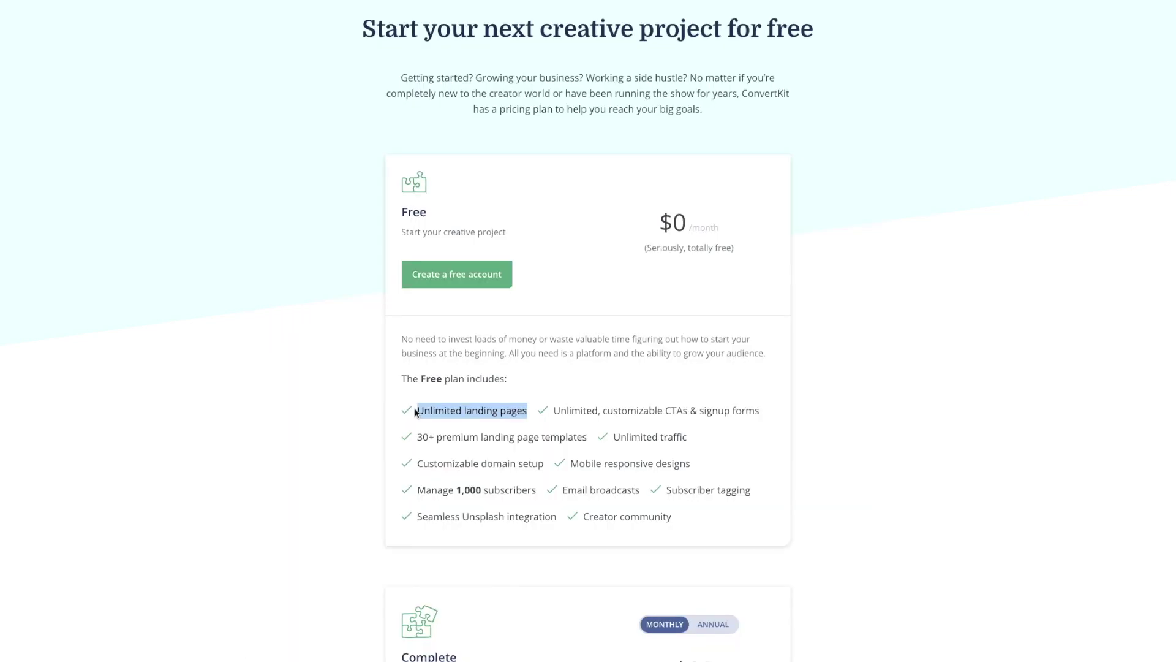
{"action": "left_click", "coordinate": [537, 465]}
{"action": "left_click_drag", "start_coordinate": [544, 463], "coordinate": [420, 463]}
{"action": "left_click", "coordinate": [420, 463]}
{"action": "scroll", "coordinate": [725, 528], "scroll_direction": "up", "scroll_amount": 1}
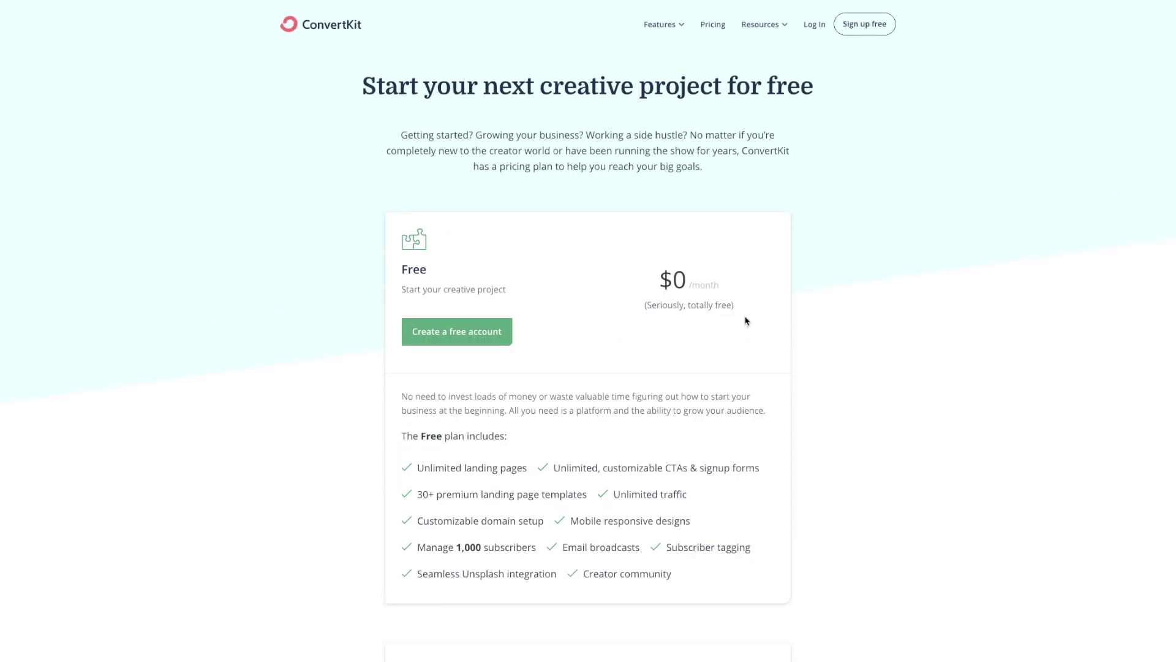
{"action": "left_click_drag", "start_coordinate": [745, 320], "coordinate": [627, 318]}
- Check the Complete plan's monthly price for 105,000 subscribers and return the estimate to 1,000 subscribers
{"action": "scroll", "coordinate": [674, 398], "scroll_direction": "down", "scroll_amount": 10}
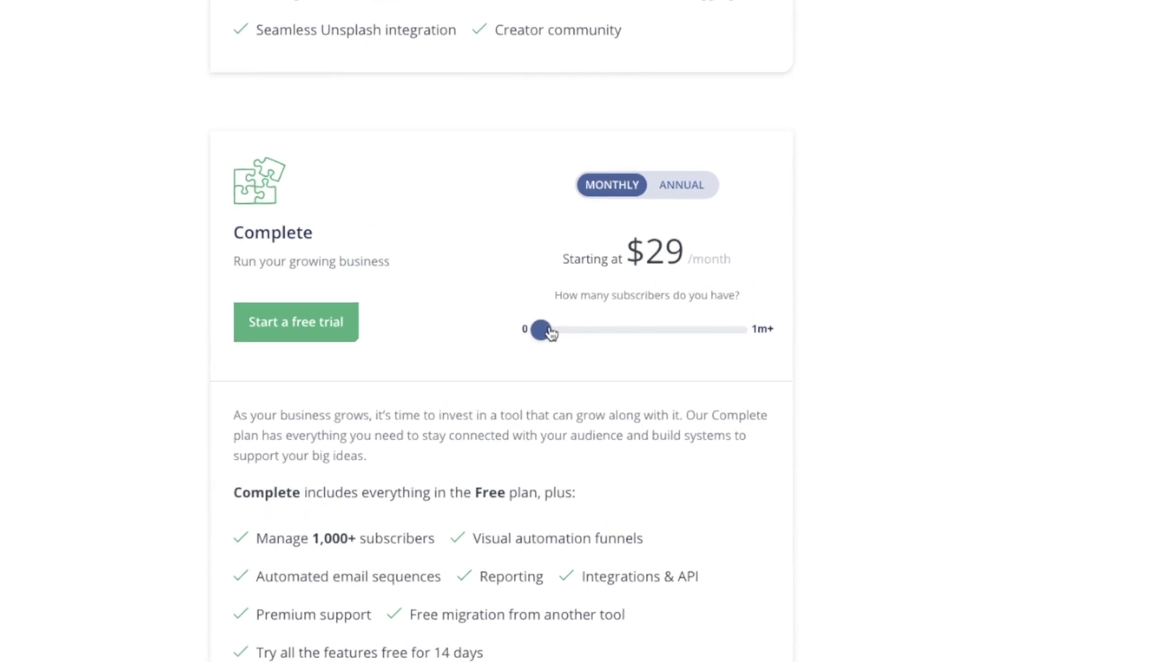
{"action": "left_click_drag", "start_coordinate": [551, 332], "coordinate": [589, 333]}
{"action": "mouse_move", "coordinate": [547, 405]}
{"action": "left_mouse_down"}
{"action": "mouse_move", "coordinate": [564, 406]}
{"action": "mouse_move", "coordinate": [454, 402]}
{"action": "mouse_move", "coordinate": [731, 402]}
{"action": "mouse_move", "coordinate": [564, 403]}
{"action": "left_mouse_up"}
{"action": "left_click_drag", "start_coordinate": [592, 358], "coordinate": [633, 356]}
{"action": "left_click_drag", "start_coordinate": [637, 306], "coordinate": [547, 302]}
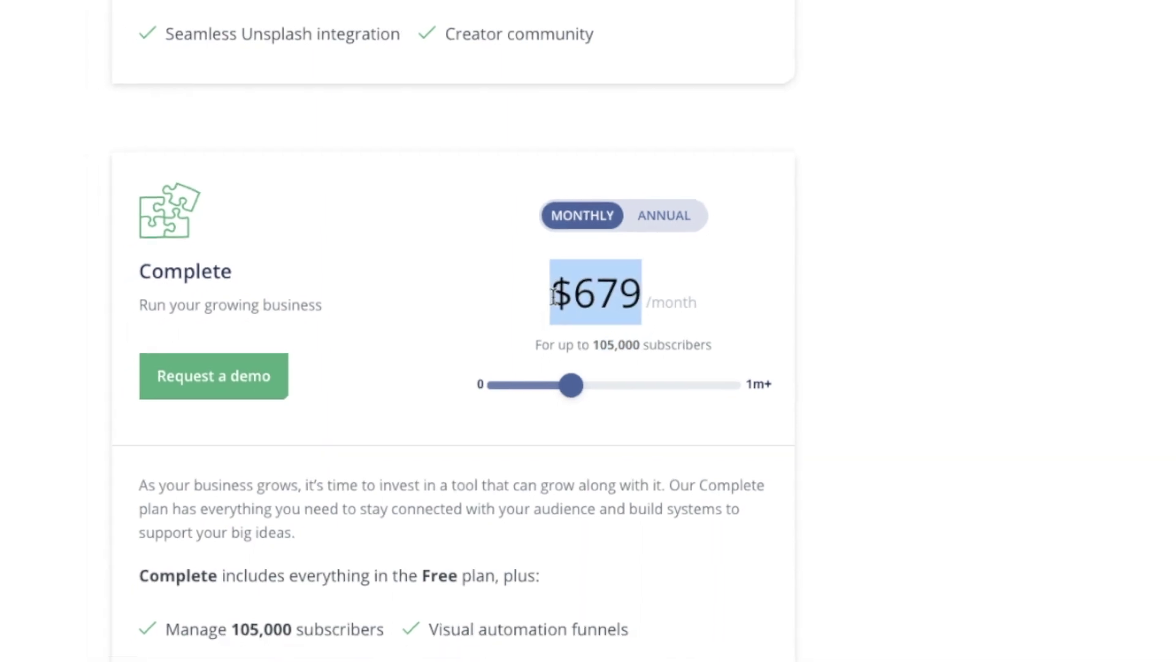
{"action": "left_click", "coordinate": [607, 316]}
{"action": "left_click_drag", "start_coordinate": [652, 243], "coordinate": [613, 231]}
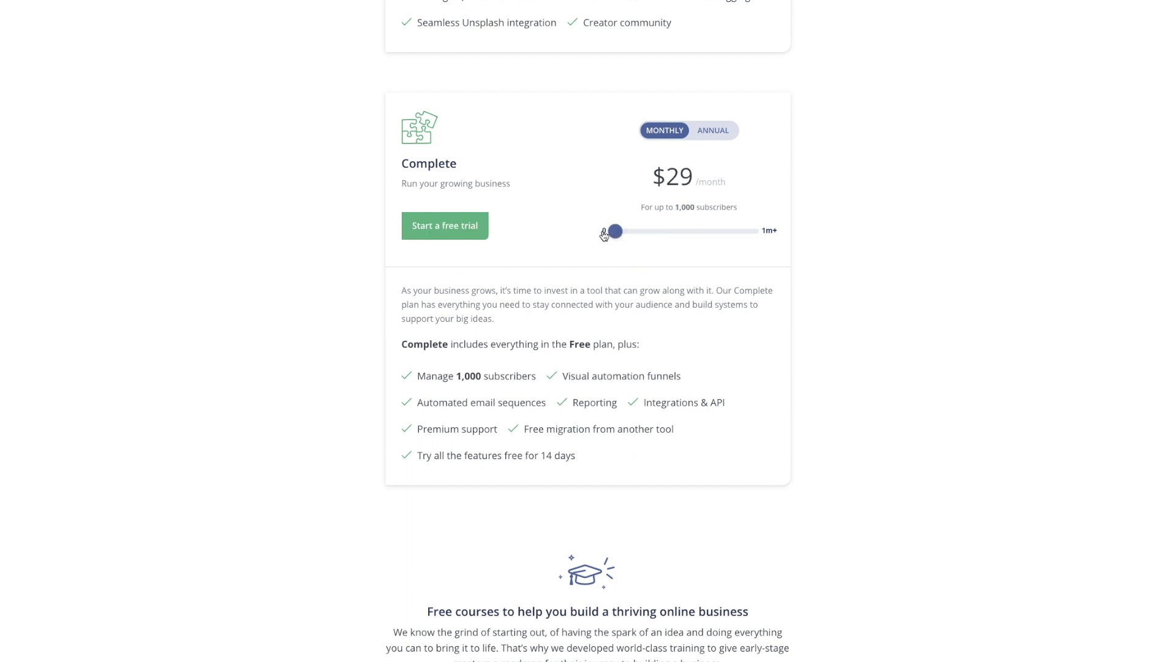
- Review the Complete plan's included features and its monthly price for up to 1,000 subscribers
{"action": "scroll", "coordinate": [622, 305], "scroll_direction": "up", "scroll_amount": 1}
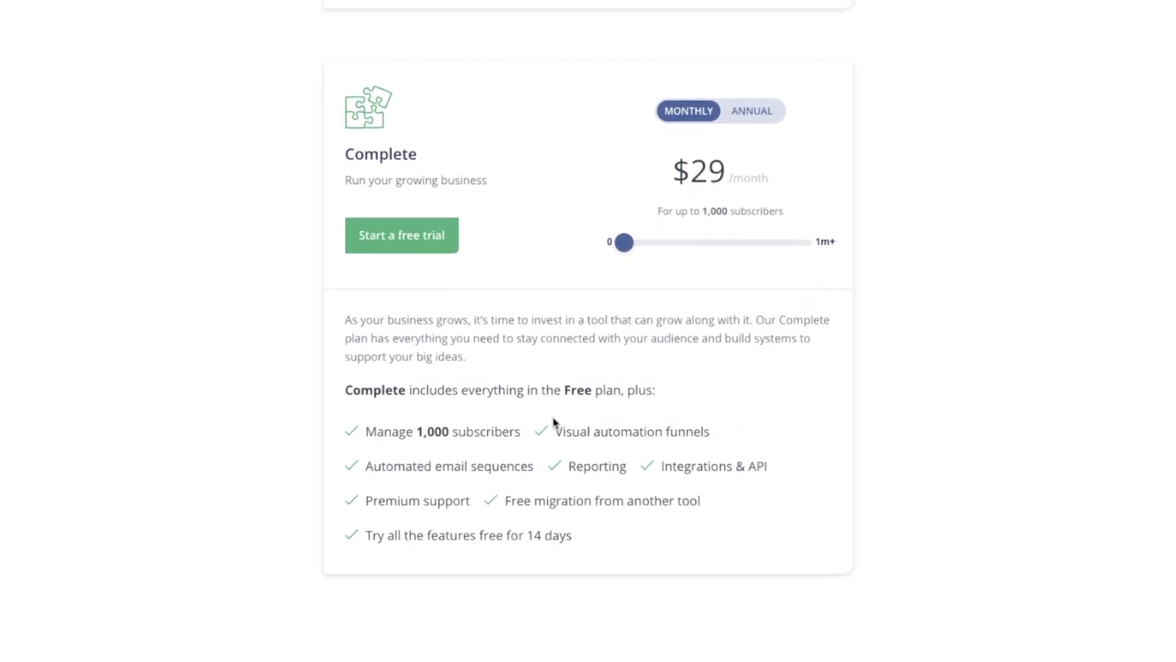
{"action": "left_click_drag", "start_coordinate": [603, 479], "coordinate": [420, 408]}
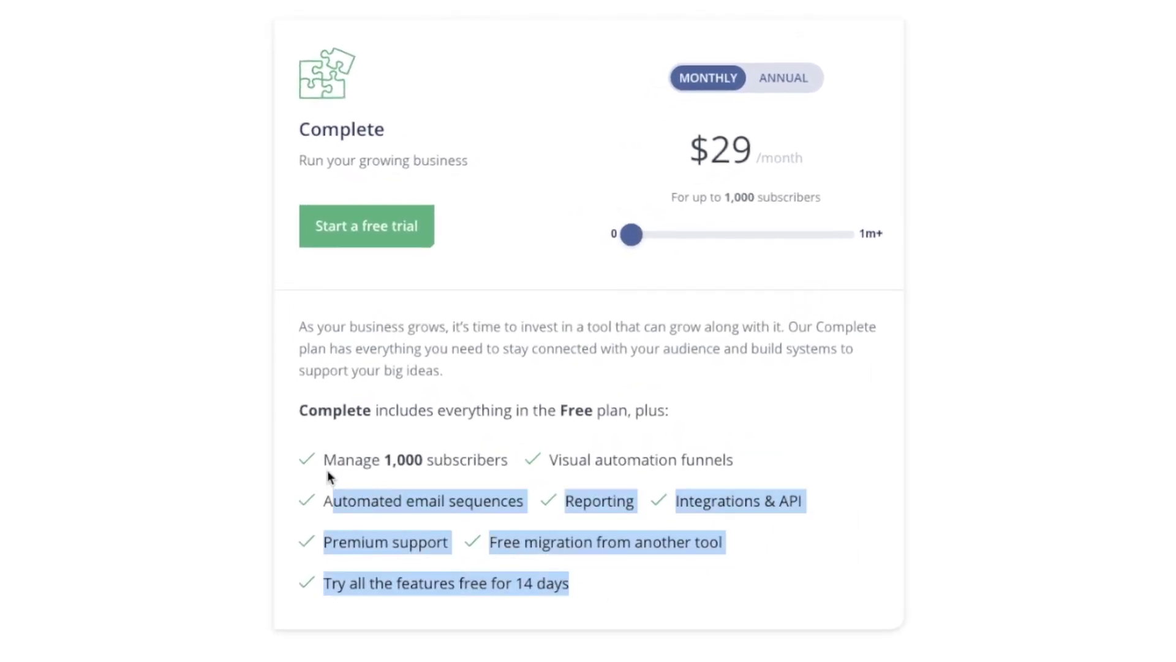
{"action": "left_click_drag", "start_coordinate": [328, 478], "coordinate": [320, 467]}
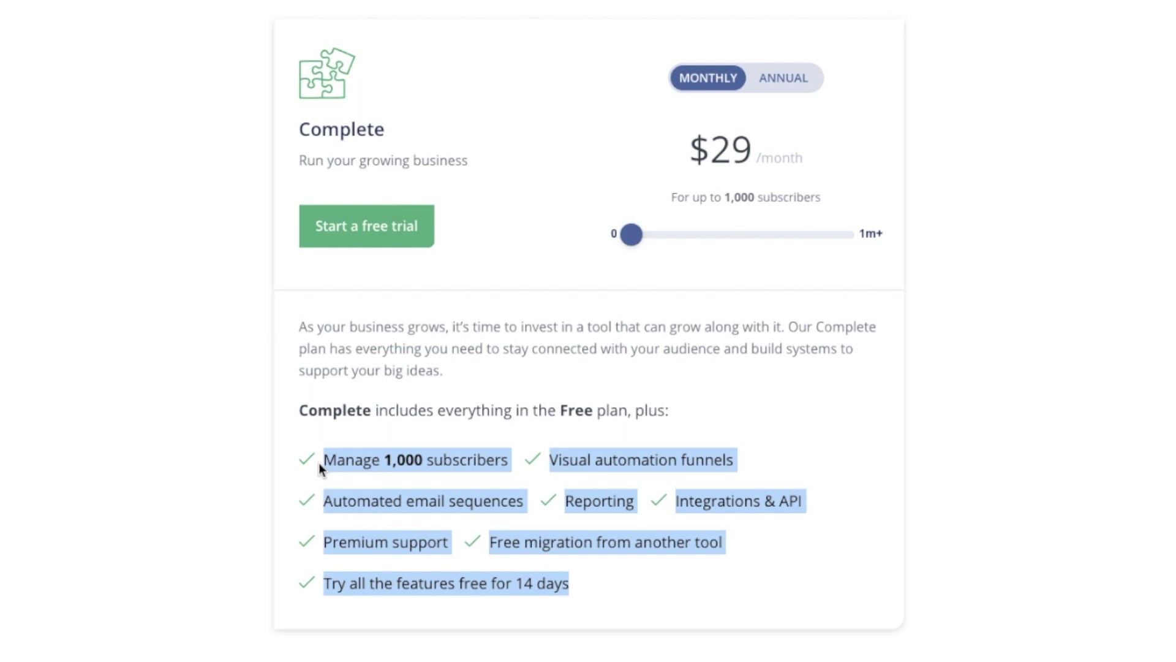
{"action": "left_click", "coordinate": [575, 207]}
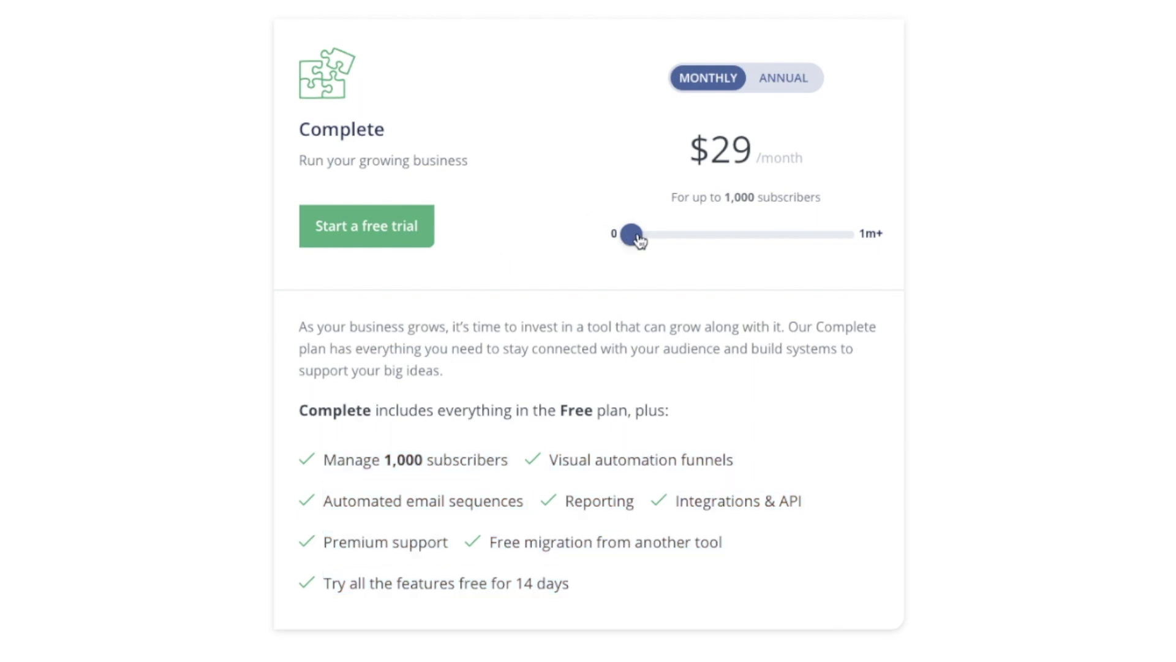
{"action": "left_click_drag", "start_coordinate": [639, 240], "coordinate": [645, 239]}
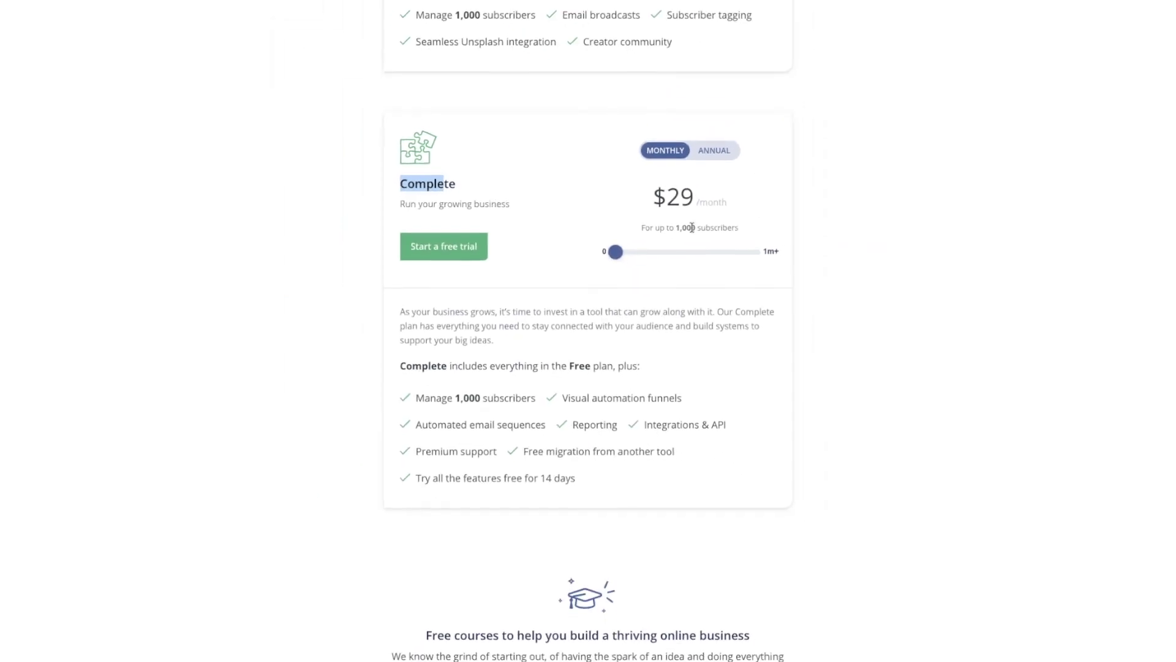
{"action": "left_click_drag", "start_coordinate": [739, 229], "coordinate": [653, 228]}
{"action": "left_click", "coordinate": [637, 224]}
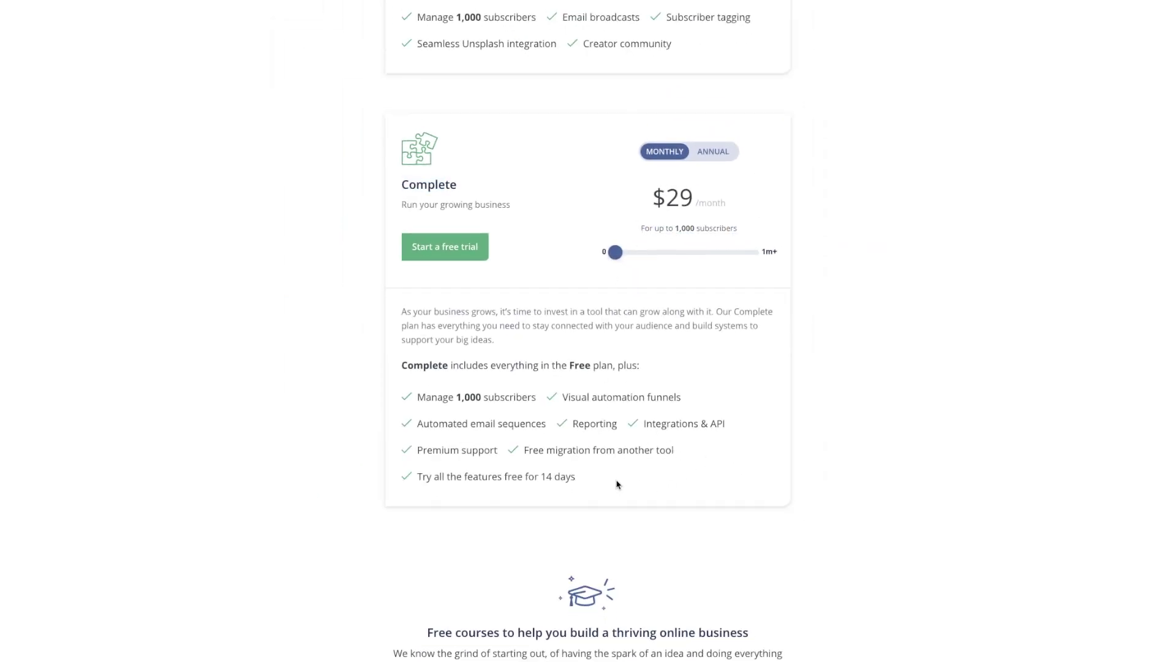
{"action": "left_click_drag", "start_coordinate": [620, 480], "coordinate": [405, 395]}
- Check the Complete plan's price and features at 235,000 subscribers and reset the estimate to 1,000
{"action": "left_click_drag", "start_coordinate": [616, 252], "coordinate": [695, 252]}
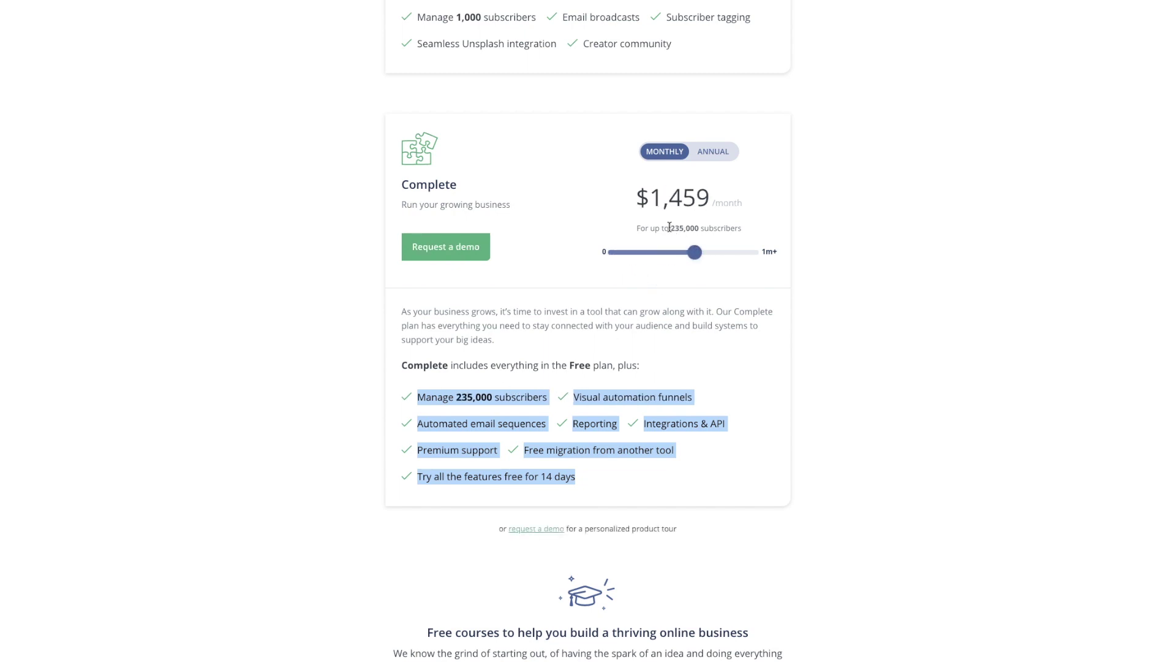
{"action": "left_click", "coordinate": [660, 394]}
{"action": "left_click_drag", "start_coordinate": [642, 476], "coordinate": [454, 419]}
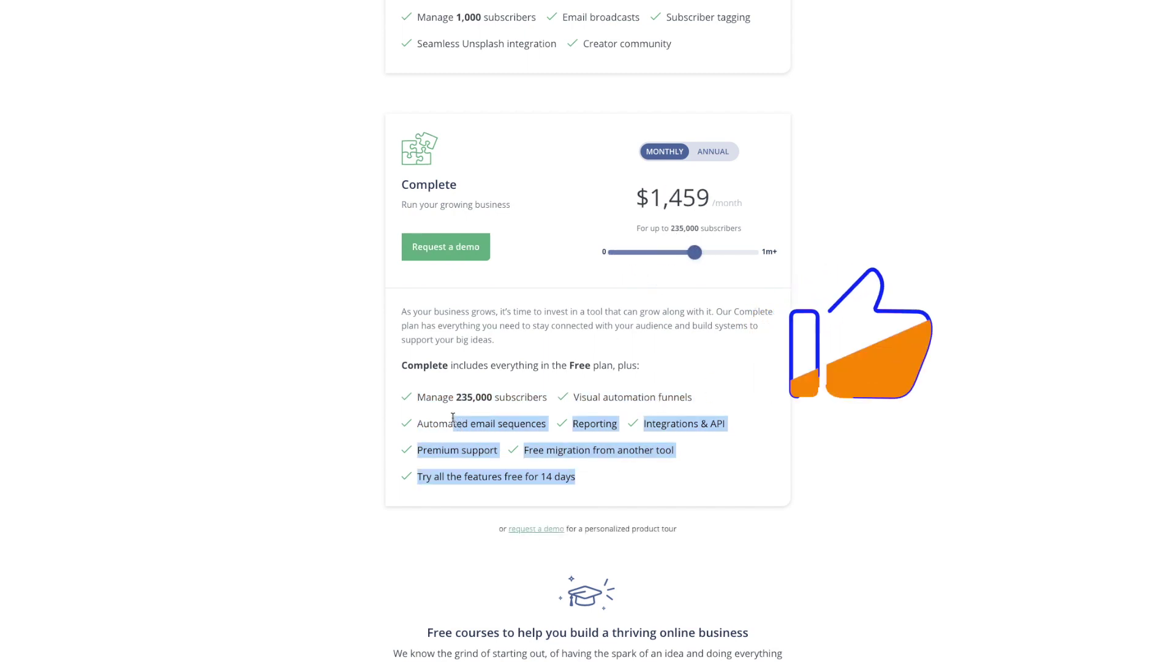
{"action": "left_click", "coordinate": [485, 426]}
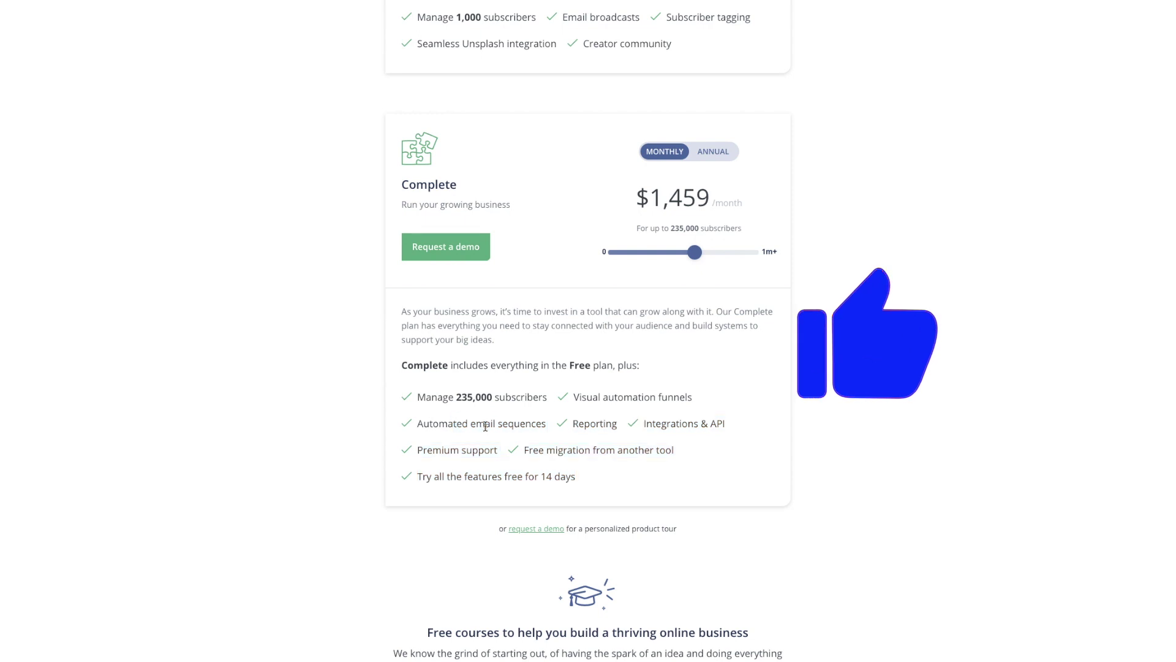
{"action": "left_click", "coordinate": [615, 252]}
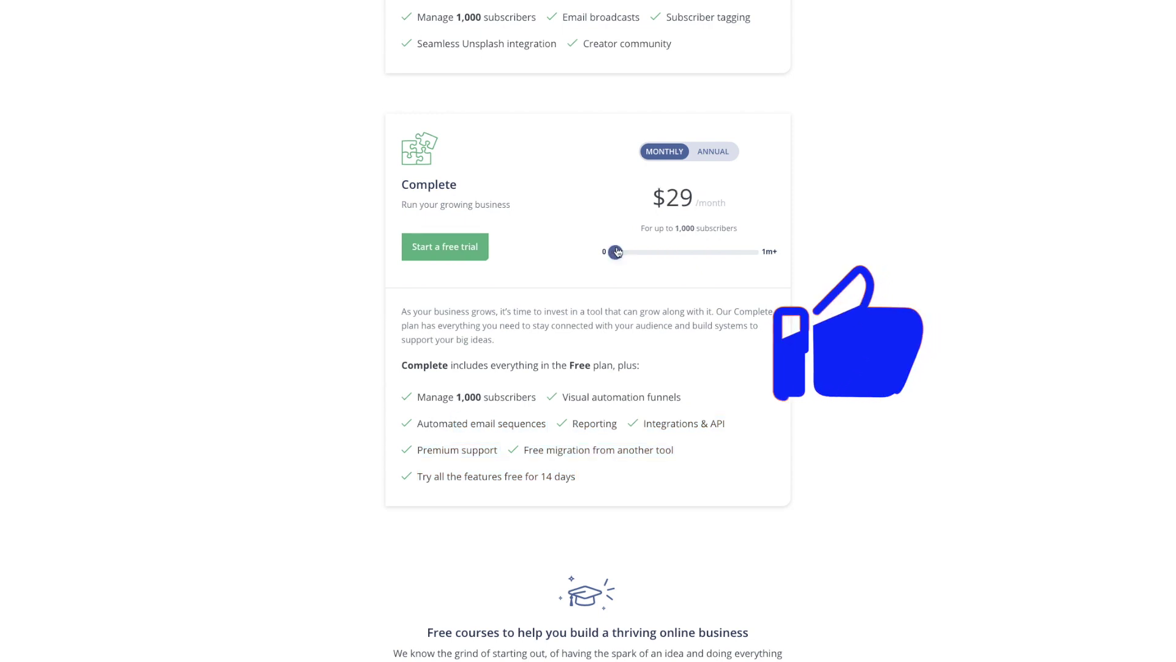
- Check the Complete plan's monthly price at 95,000 and 165,000 subscribers and return to the Free plan for comparison
{"action": "left_click_drag", "start_coordinate": [615, 251], "coordinate": [655, 252]}
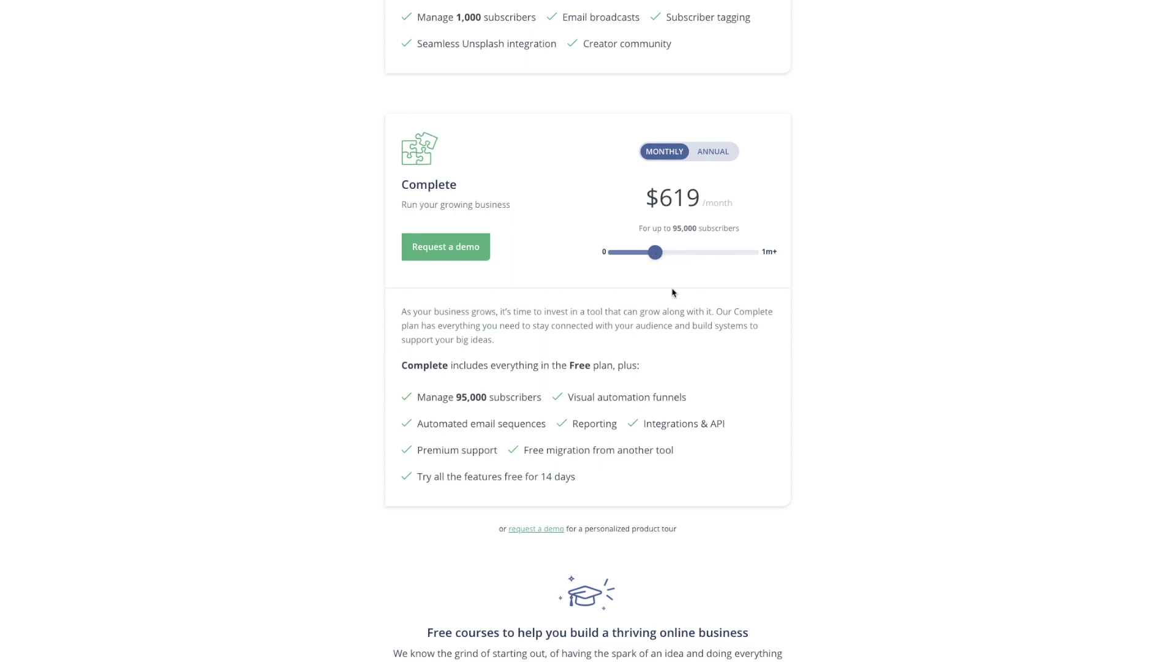
{"action": "left_click_drag", "start_coordinate": [674, 476], "coordinate": [437, 387]}
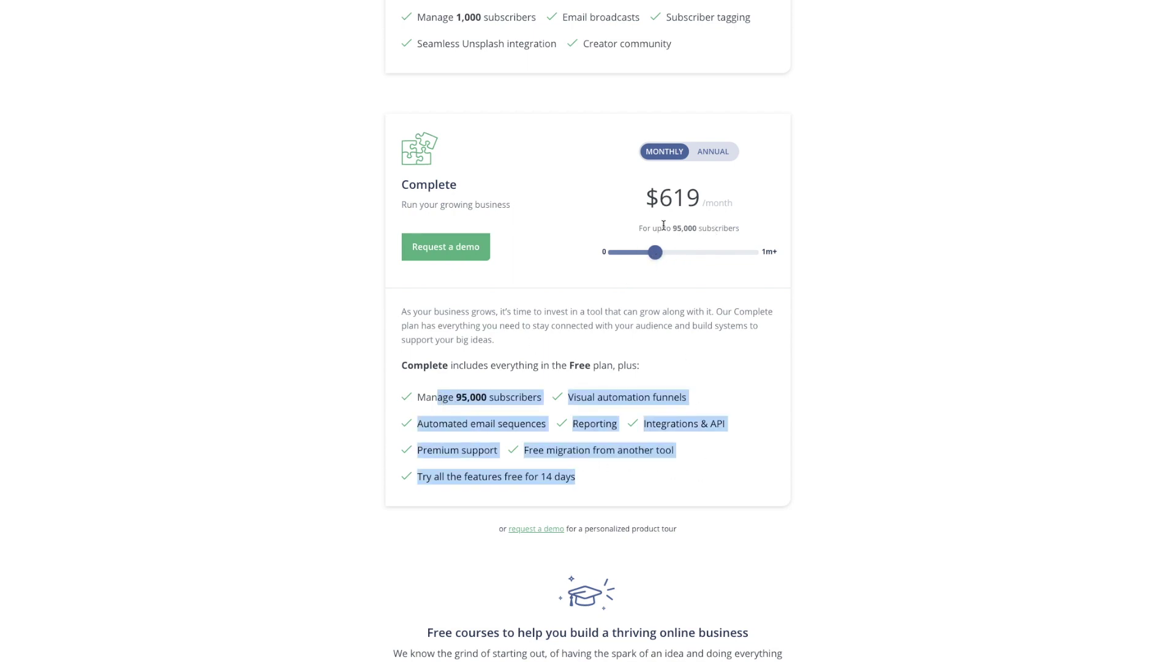
{"action": "left_click_drag", "start_coordinate": [662, 251], "coordinate": [674, 252]}
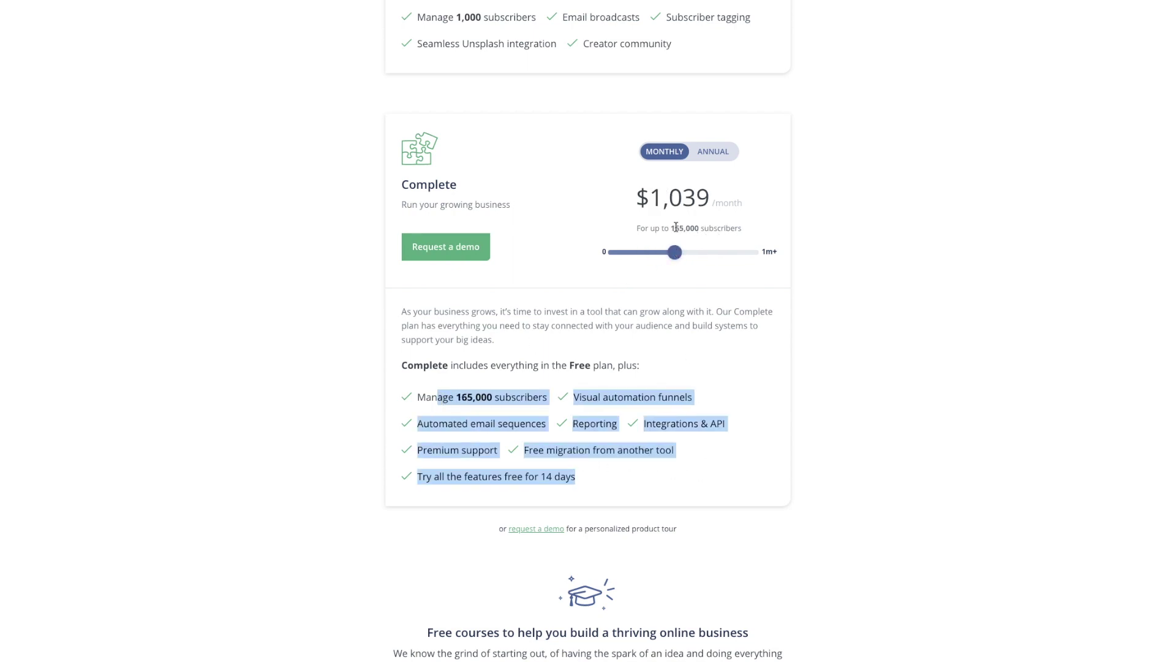
{"action": "scroll", "coordinate": [674, 228], "scroll_direction": "up", "scroll_amount": 9}
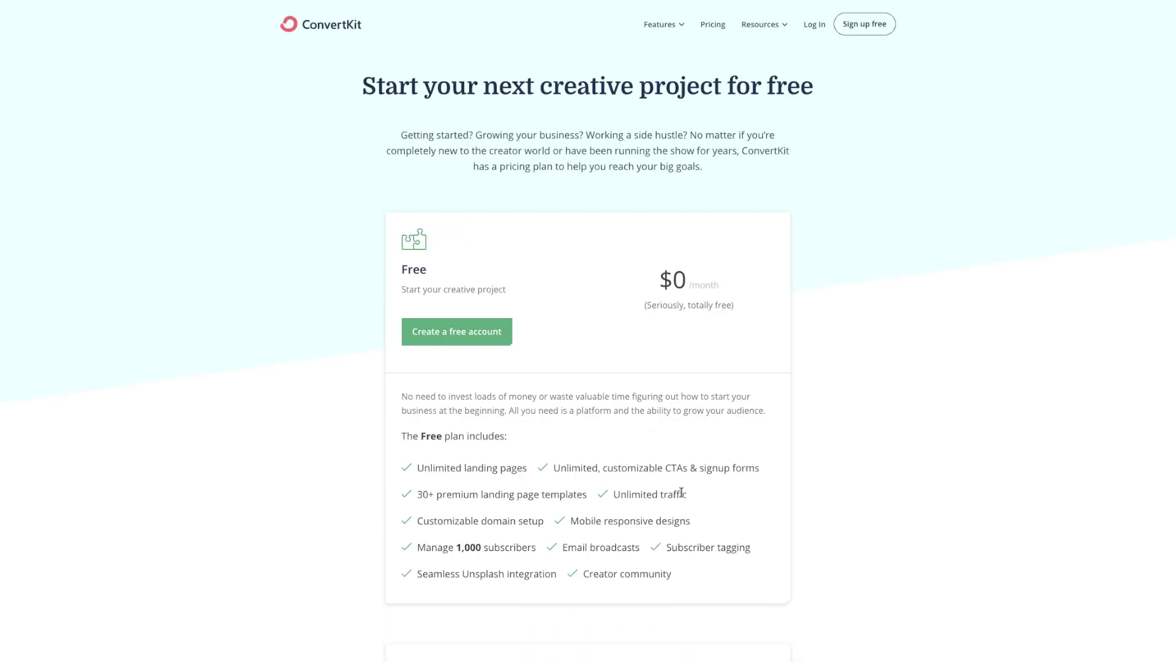
{"action": "scroll", "coordinate": [681, 492], "scroll_direction": "down", "scroll_amount": 1}
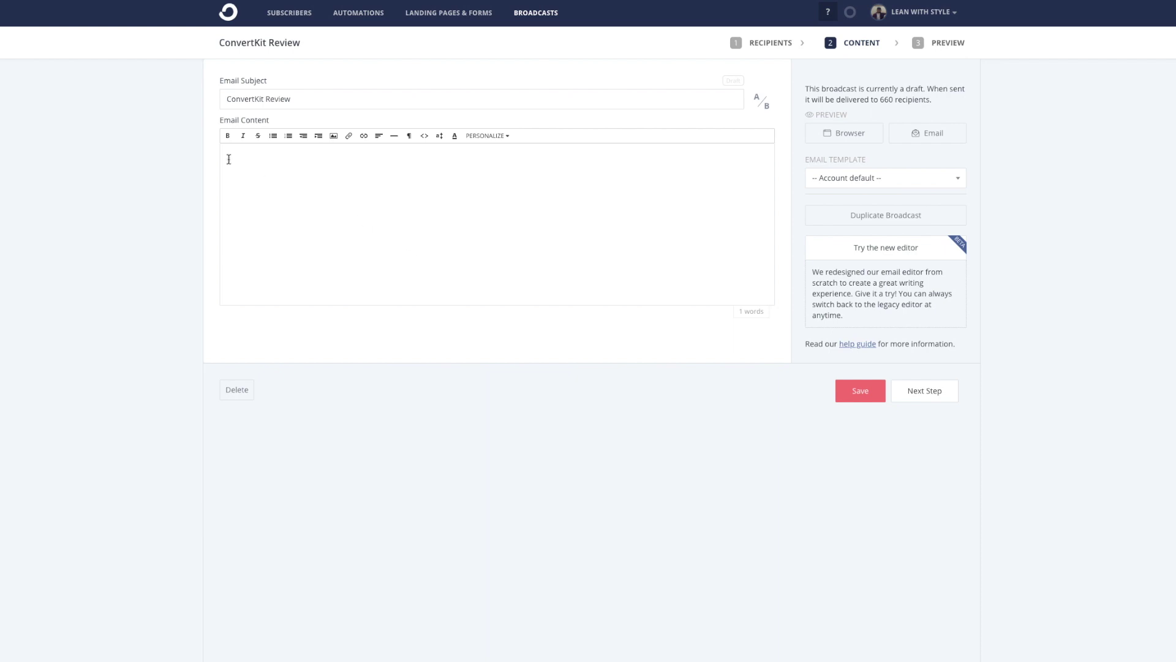
- Enter "the legacy editor" as the email content of the ConvertKit Review broadcast
{"action": "type", "text": "the legacy ed"}
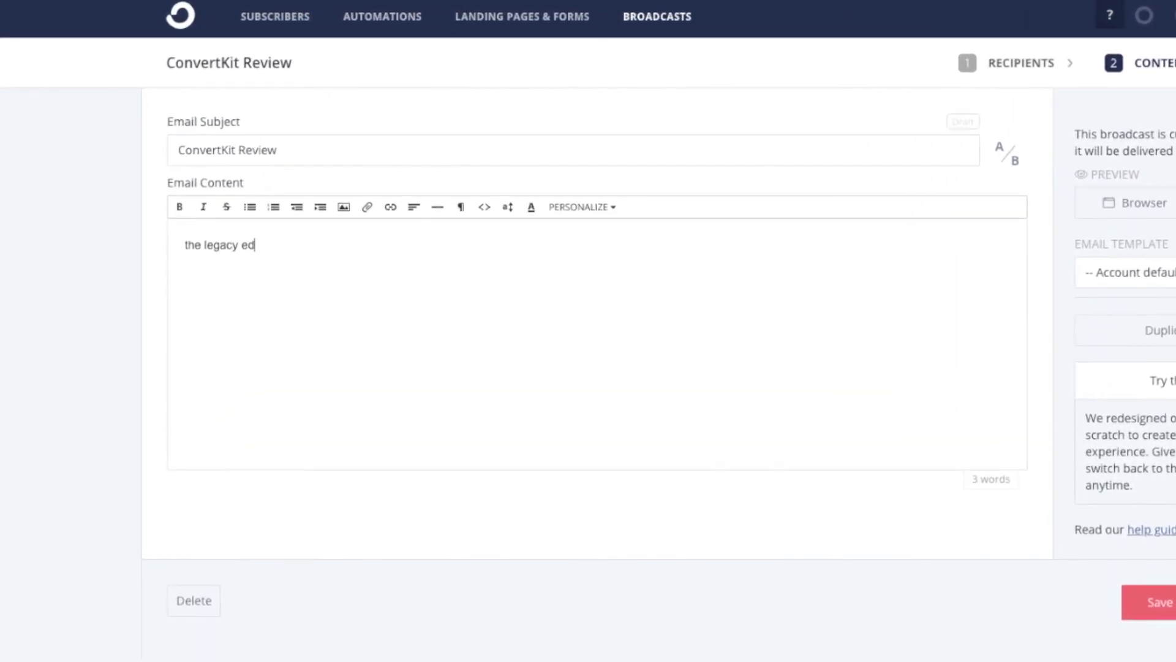
{"action": "type", "text": "itor"}
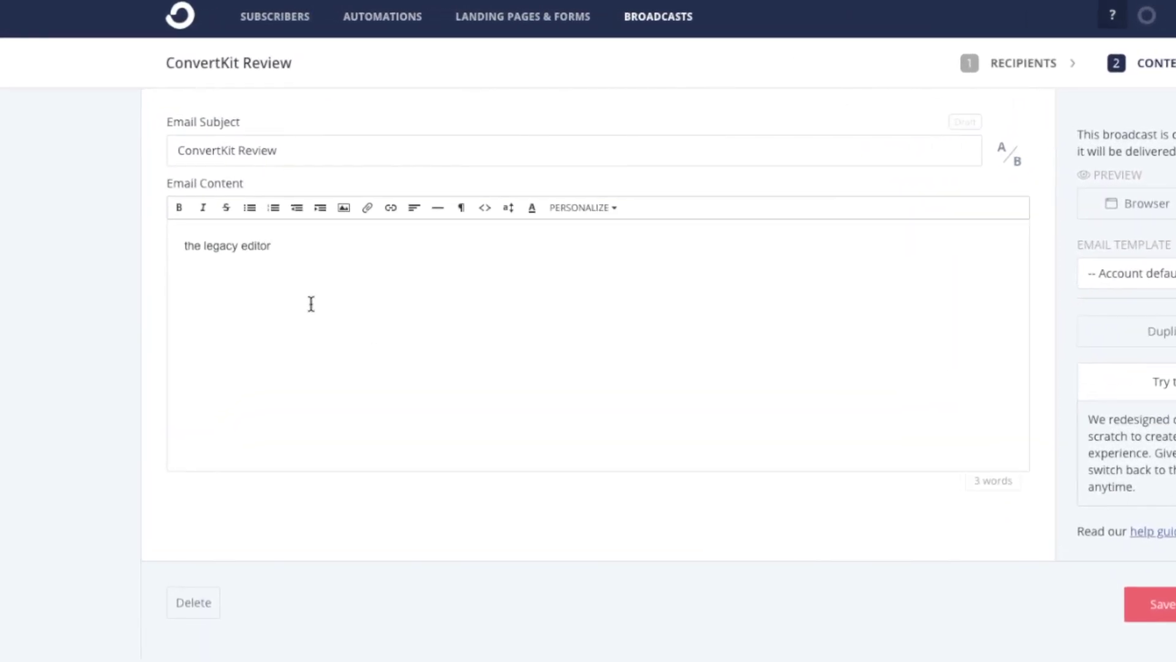
{"action": "left_click_drag", "start_coordinate": [486, 242], "coordinate": [289, 222]}
{"action": "left_click", "coordinate": [273, 234]}
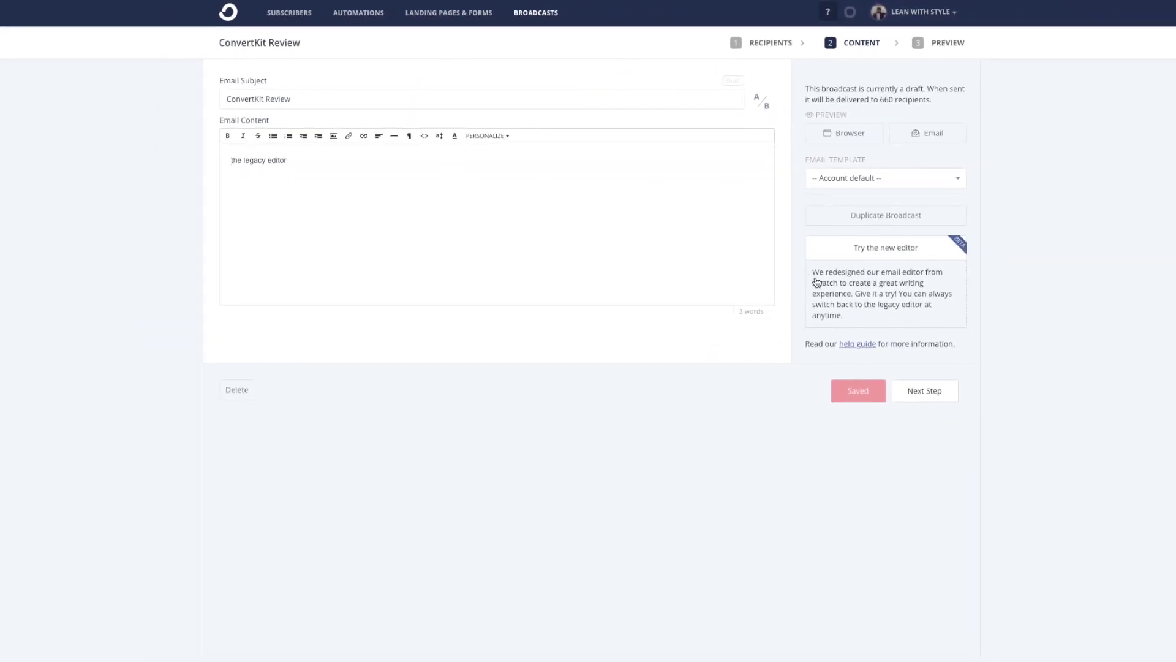
- Switch the broadcast to the new email editor and look through the content blocks that can be inserted
{"action": "left_click", "coordinate": [917, 285]}
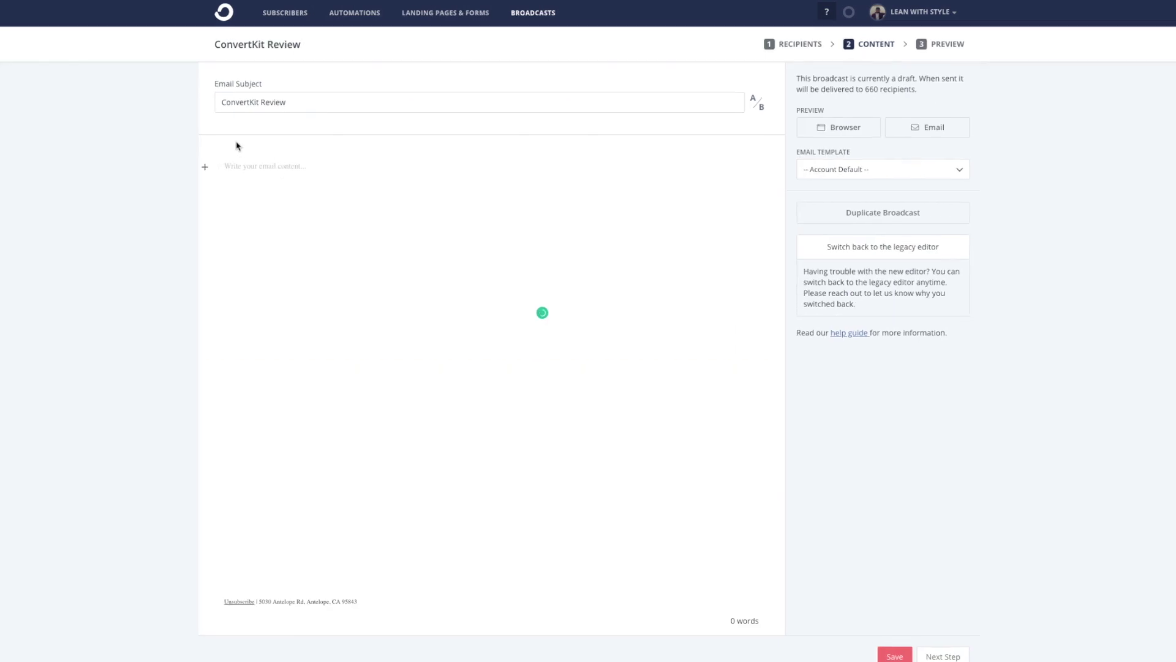
{"action": "left_click", "coordinate": [336, 253]}
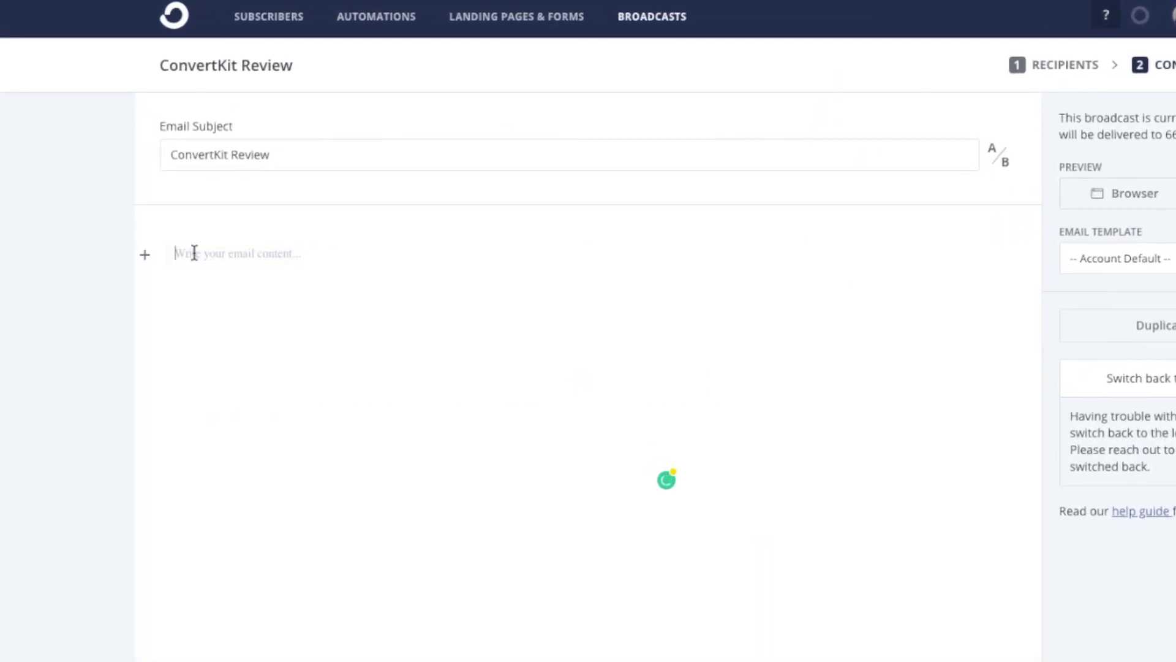
{"action": "left_click", "coordinate": [144, 260]}
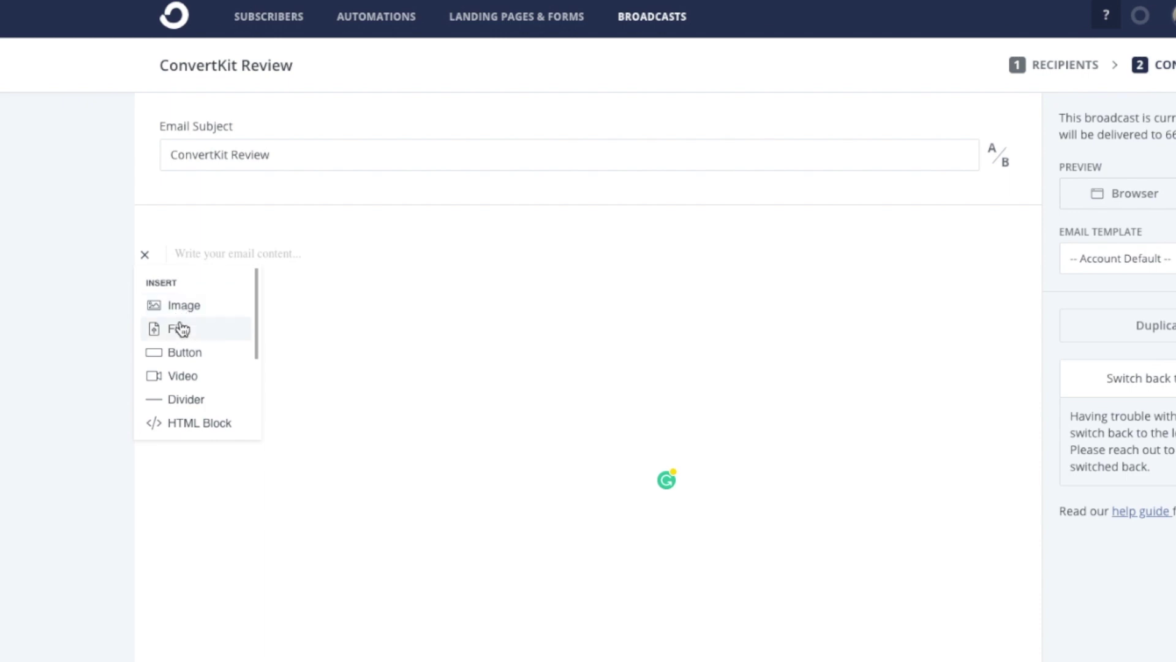
{"action": "scroll", "coordinate": [205, 395], "scroll_direction": "down", "scroll_amount": 3}
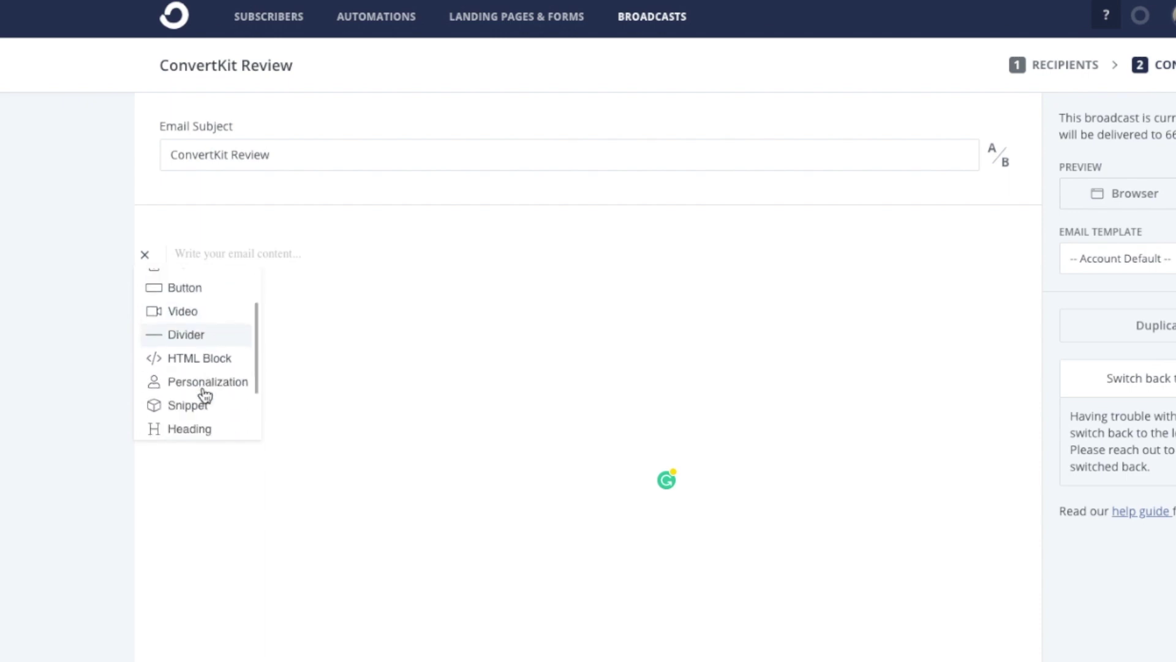
{"action": "scroll", "coordinate": [215, 404], "scroll_direction": "up", "scroll_amount": 3}
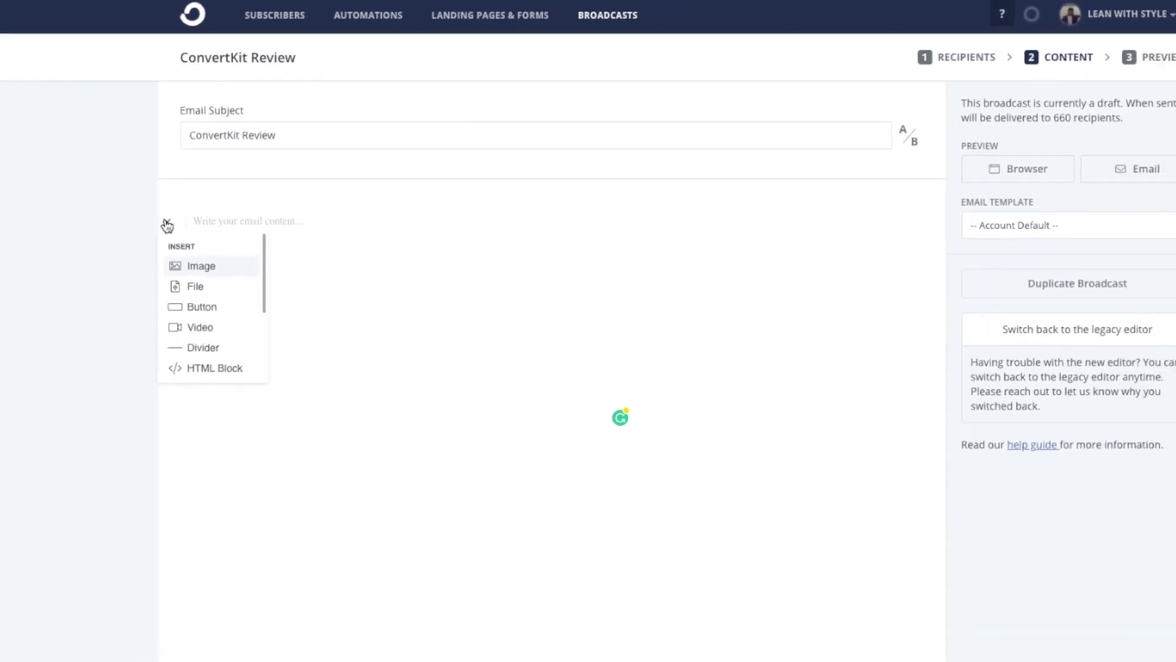
{"action": "left_click", "coordinate": [297, 230]}
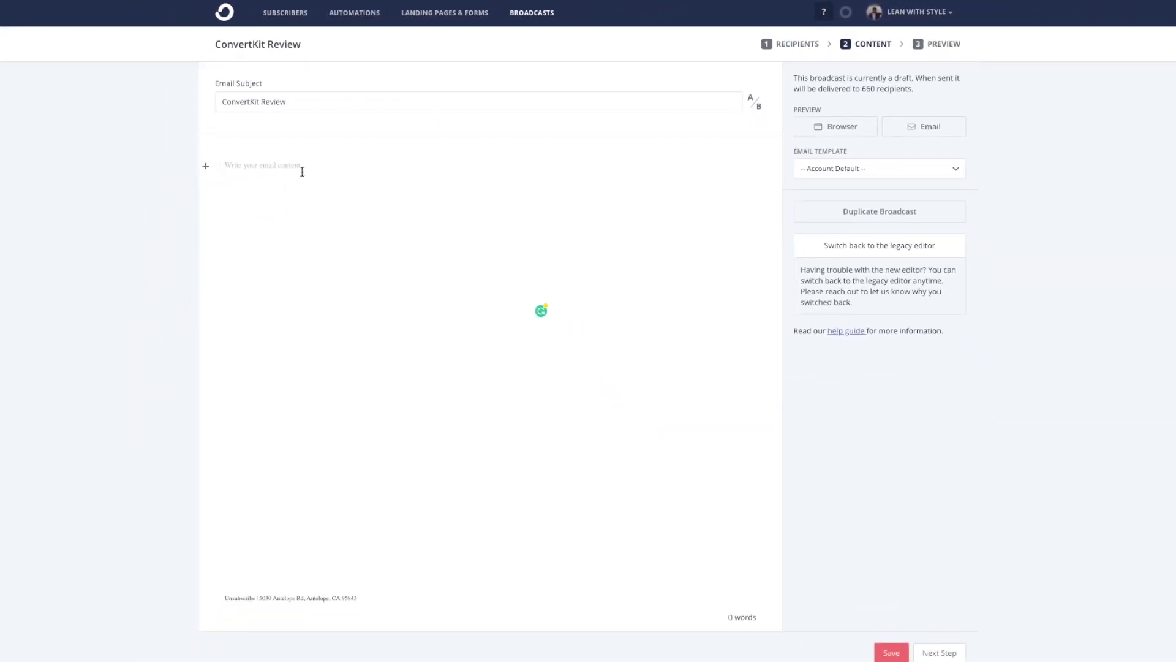
- Enter "this is a convertkit review" as the email content in the new editor
{"action": "type", "text": "this is a convertkit review"}
{"action": "left_click_drag", "start_coordinate": [339, 163], "coordinate": [223, 165]}
{"action": "left_click", "coordinate": [327, 167]}
- Try centering the sentence "this is a convertkit review" and cycle its alignment back to left
{"action": "left_click_drag", "start_coordinate": [328, 167], "coordinate": [222, 165]}
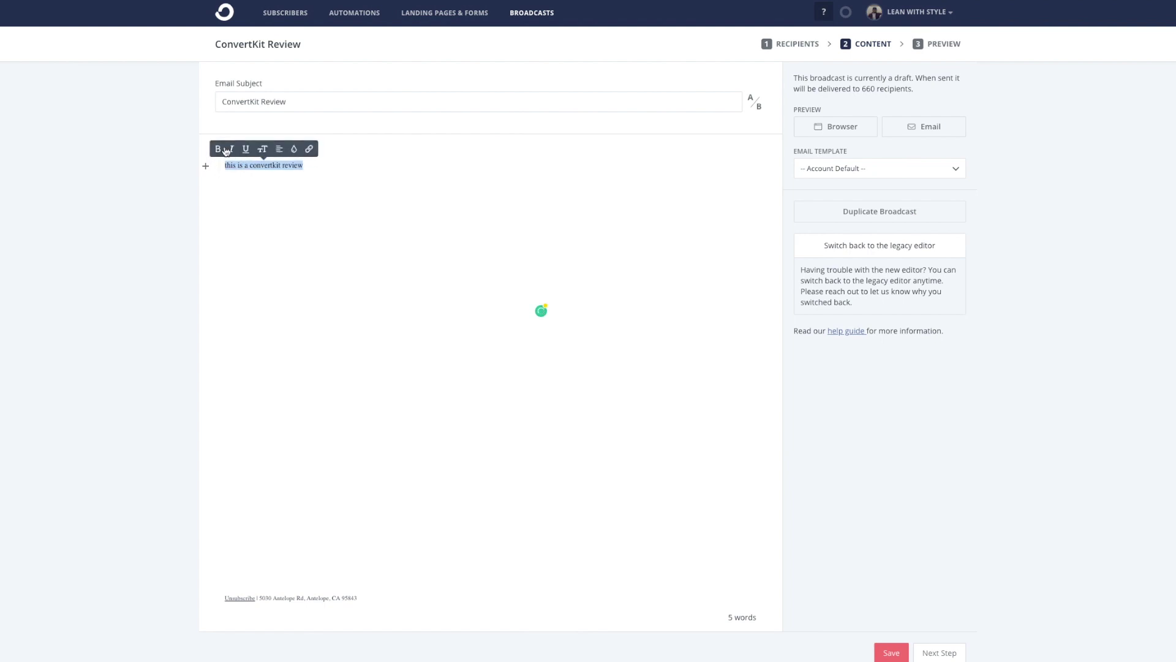
{"action": "left_click", "coordinate": [279, 149]}
{"action": "left_click", "coordinate": [279, 150]}
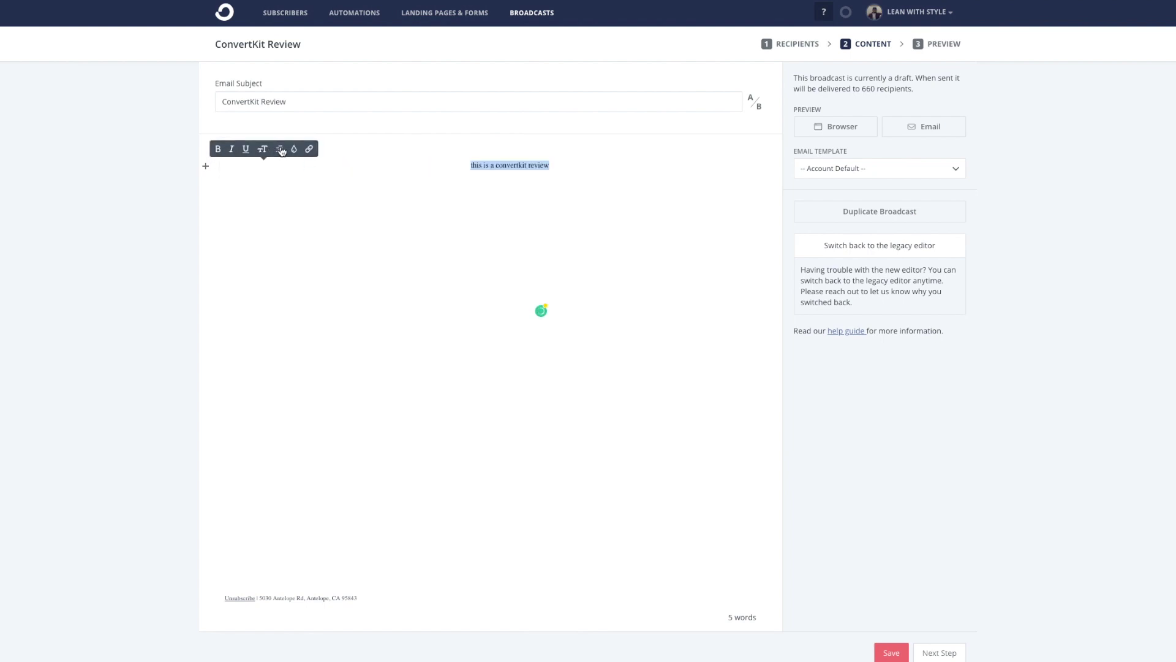
{"action": "left_click", "coordinate": [279, 149]}
- Change the text color of the sentence "this is a convertkit review" to red
{"action": "left_click", "coordinate": [295, 149]}
{"action": "left_click_drag", "start_coordinate": [282, 110], "coordinate": [330, 61]}
{"action": "left_click", "coordinate": [307, 53]}
{"action": "left_click", "coordinate": [312, 153]}
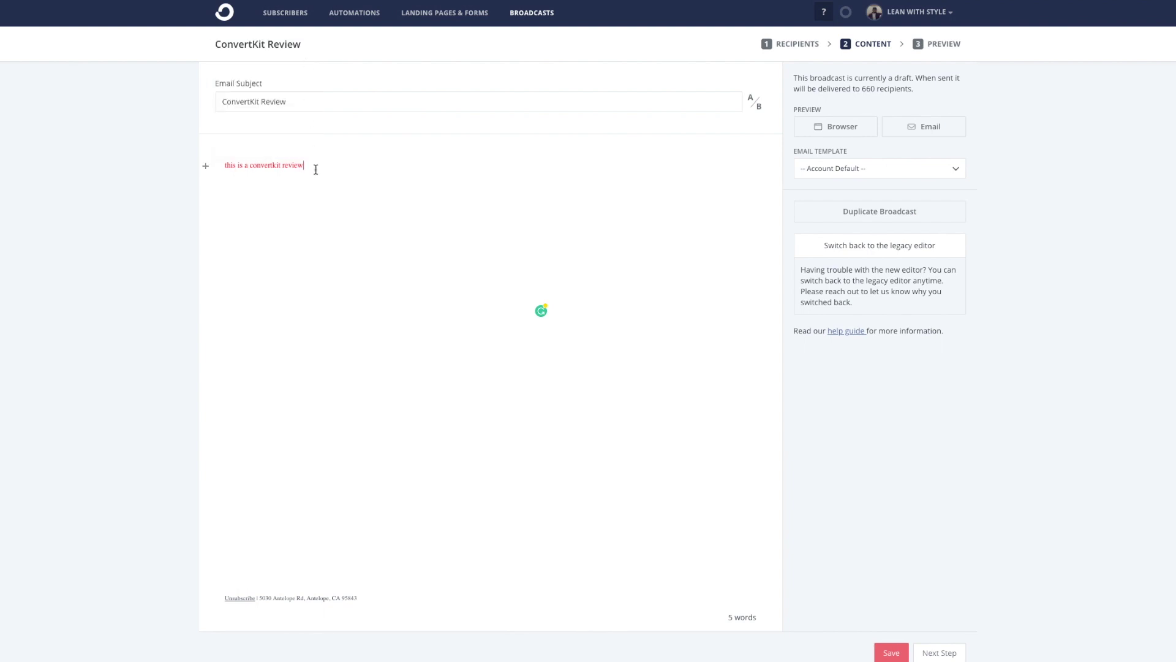
- Return to the legacy editor and review its email content and formatting options for comparison with the new editor
{"action": "left_click_drag", "start_coordinate": [315, 170], "coordinate": [202, 168]}
{"action": "left_click", "coordinate": [202, 166]}
{"action": "left_click", "coordinate": [847, 277]}
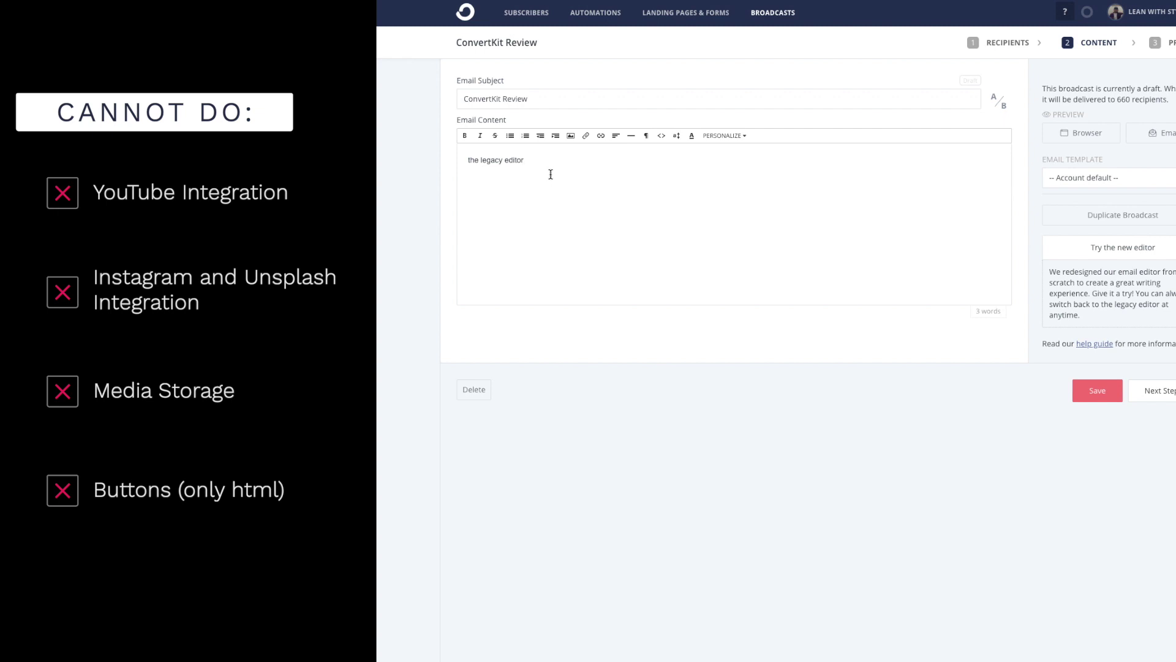
{"action": "triple_click", "coordinate": [489, 162]}
{"action": "left_click", "coordinate": [513, 182]}
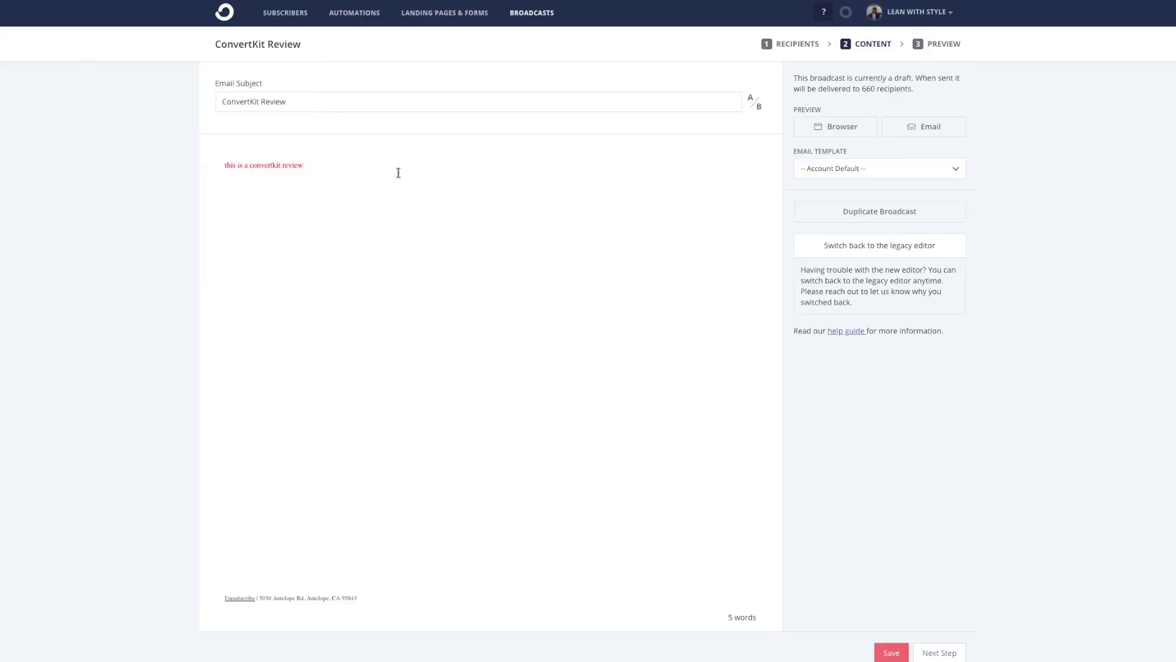
- Clear all the red text from the email content in the new editor
{"action": "left_click", "coordinate": [398, 173]}
{"action": "key", "text": "ctrl+a"}
{"action": "key", "text": "BackSpace"}
- Look through the insertable content blocks and open the collection of reusable snippets
{"action": "left_click", "coordinate": [206, 166]}
{"action": "scroll", "coordinate": [240, 220], "scroll_direction": "down", "scroll_amount": 3}
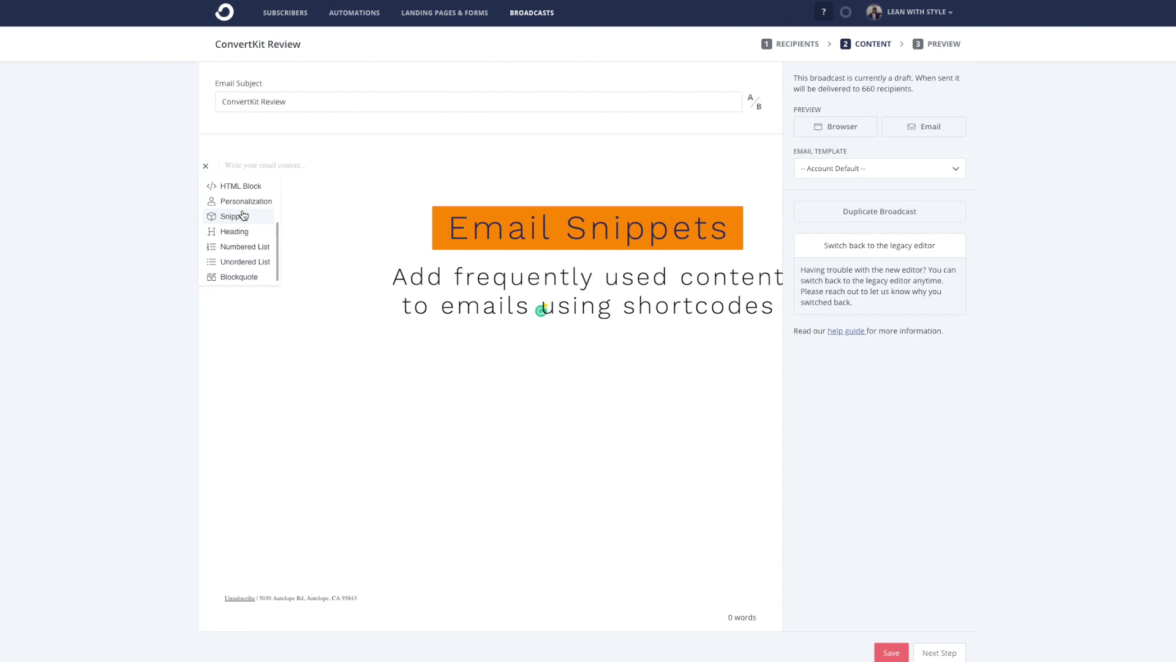
{"action": "left_click", "coordinate": [206, 166]}
{"action": "left_click", "coordinate": [208, 167]}
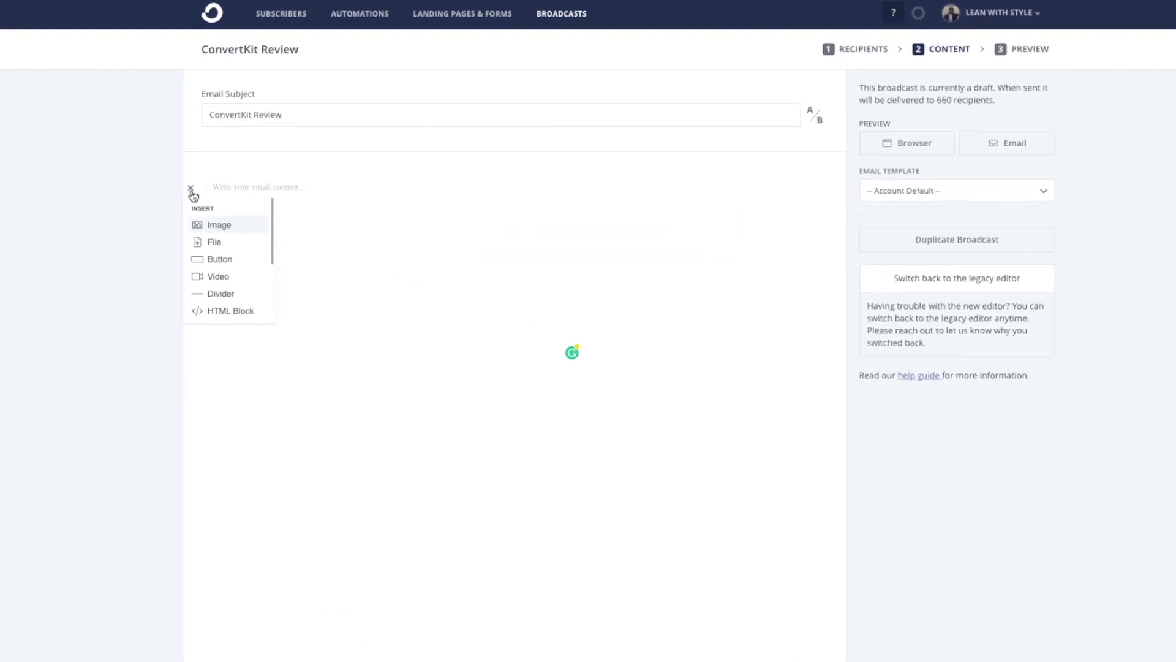
{"action": "scroll", "coordinate": [245, 294], "scroll_direction": "down", "scroll_amount": 3}
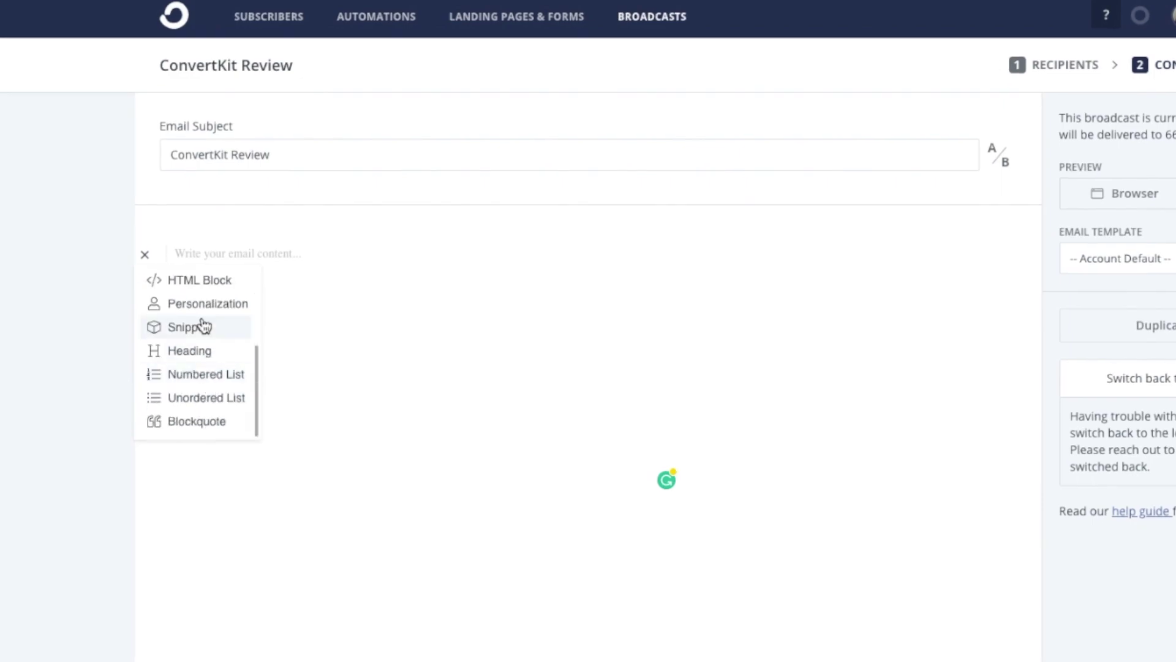
{"action": "left_click", "coordinate": [204, 326]}
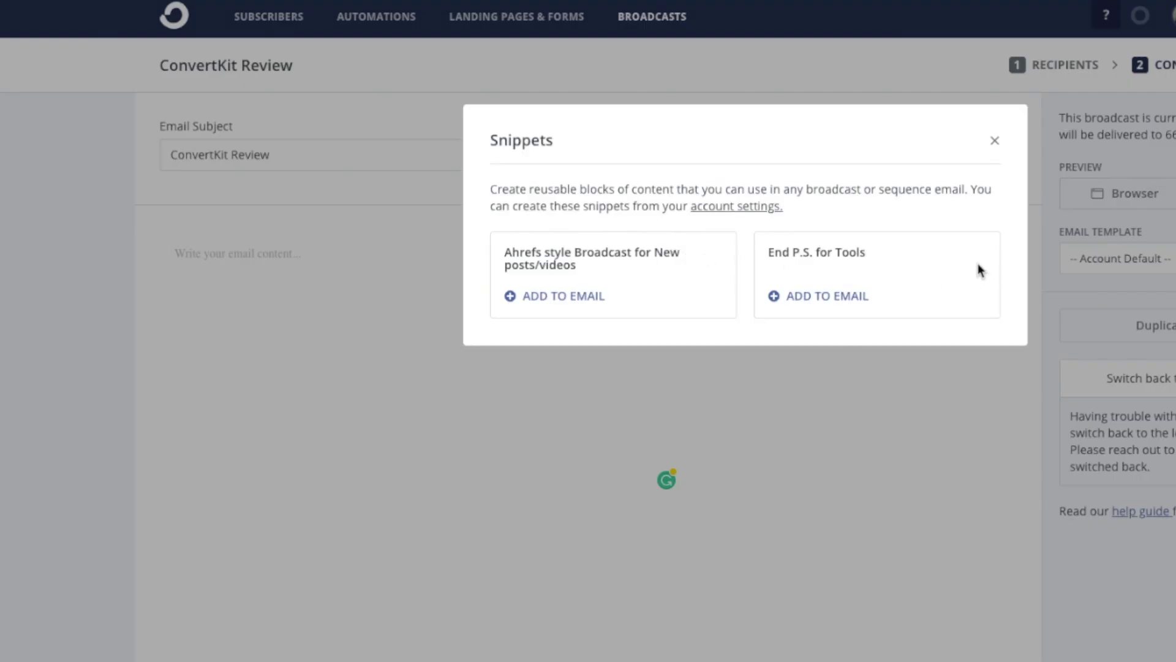
- Add the "End P.S. for Tools" snippet to the broadcast email
{"action": "left_click_drag", "start_coordinate": [980, 271], "coordinate": [495, 258]}
{"action": "left_click", "coordinate": [854, 265]}
{"action": "left_click_drag", "start_coordinate": [884, 264], "coordinate": [769, 253]}
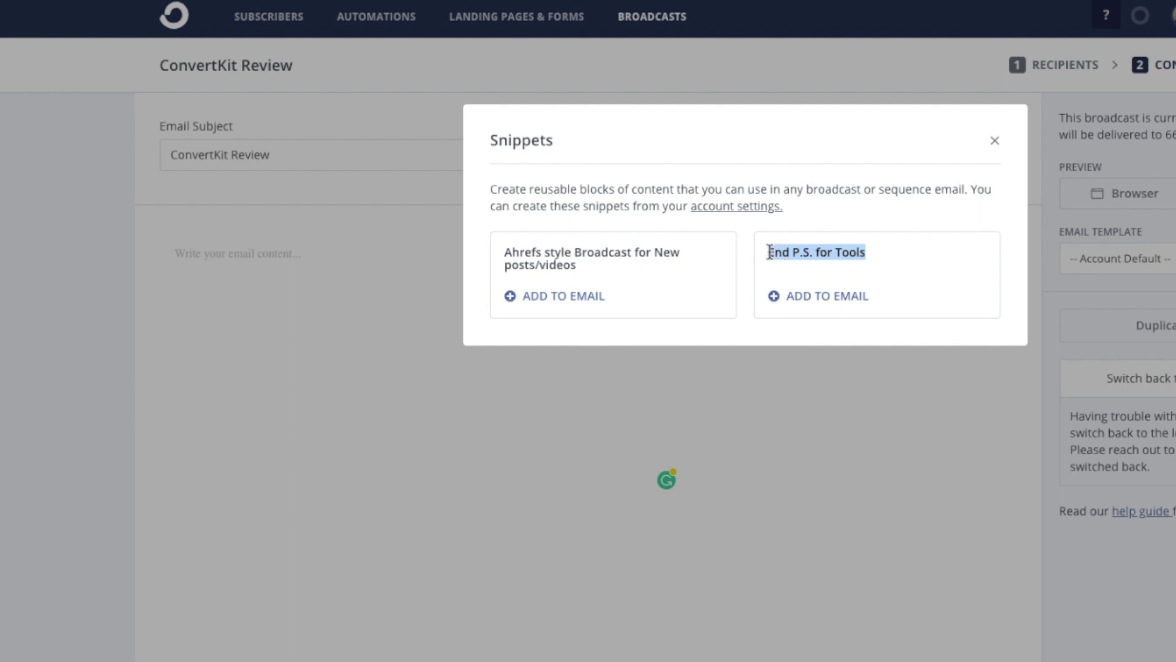
{"action": "left_click", "coordinate": [770, 252]}
{"action": "left_click_drag", "start_coordinate": [769, 252], "coordinate": [868, 259]}
{"action": "left_click", "coordinate": [868, 254]}
{"action": "left_click", "coordinate": [843, 296]}
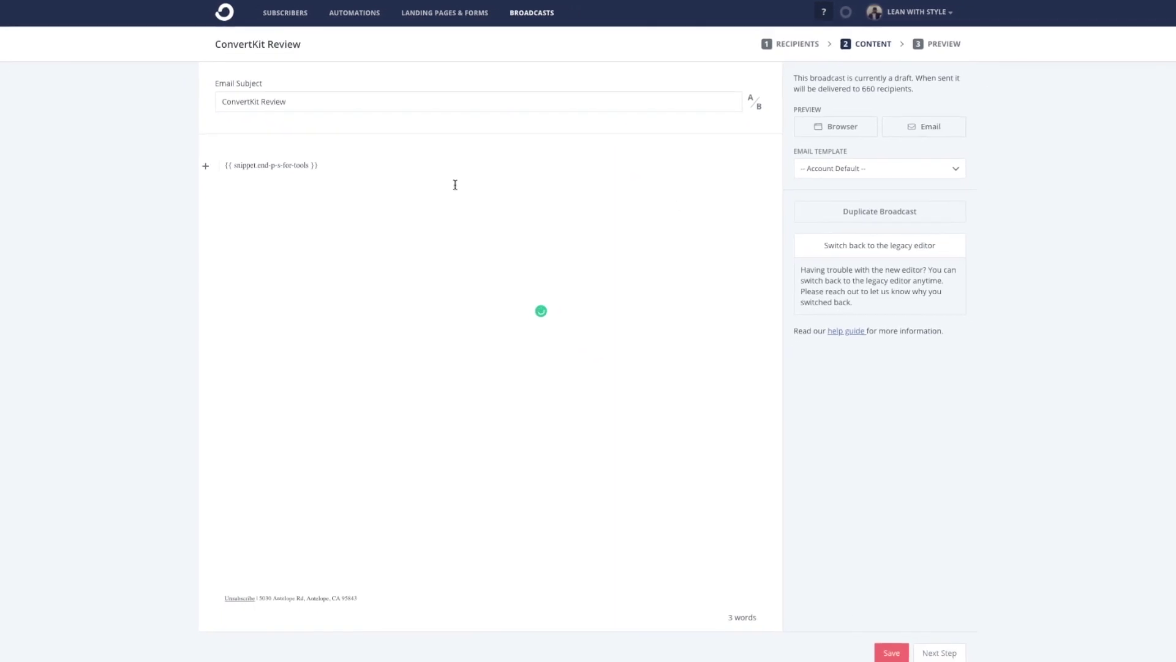
- Send an email preview of the broadcast containing the snippet shortcode
{"action": "mouse_move", "coordinate": [411, 176]}
{"action": "left_mouse_down"}
{"action": "mouse_move", "coordinate": [281, 166]}
{"action": "mouse_move", "coordinate": [407, 162]}
{"action": "left_mouse_up"}
{"action": "left_click_drag", "start_coordinate": [328, 168], "coordinate": [225, 168]}
{"action": "left_click", "coordinate": [955, 131]}
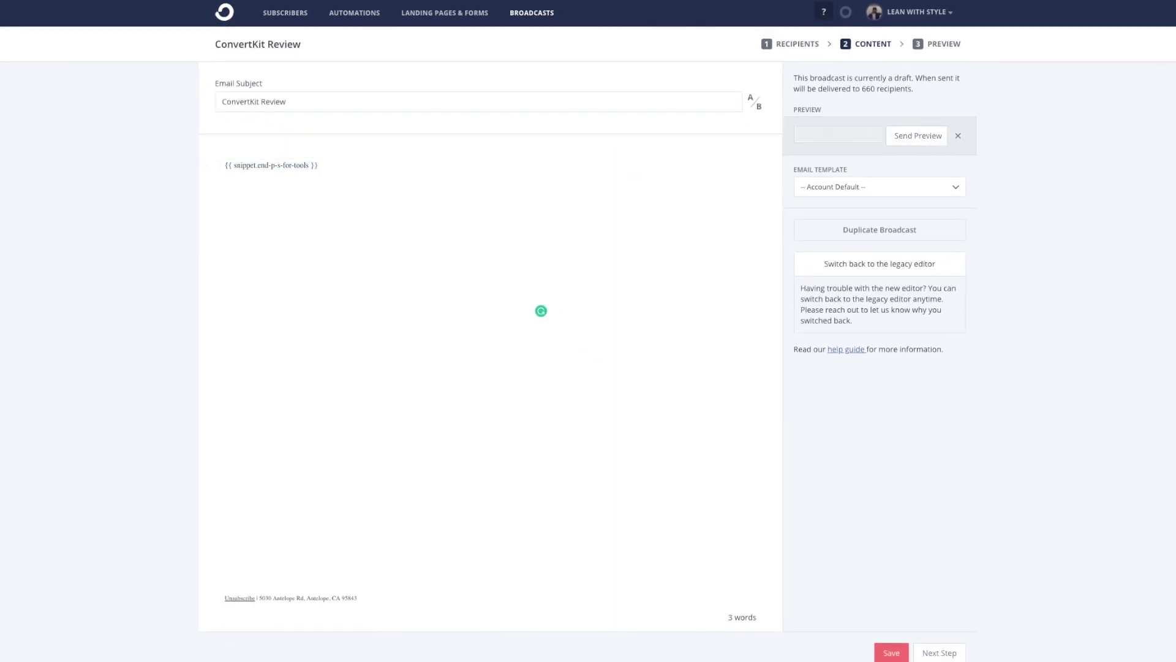
{"action": "left_click", "coordinate": [905, 136]}
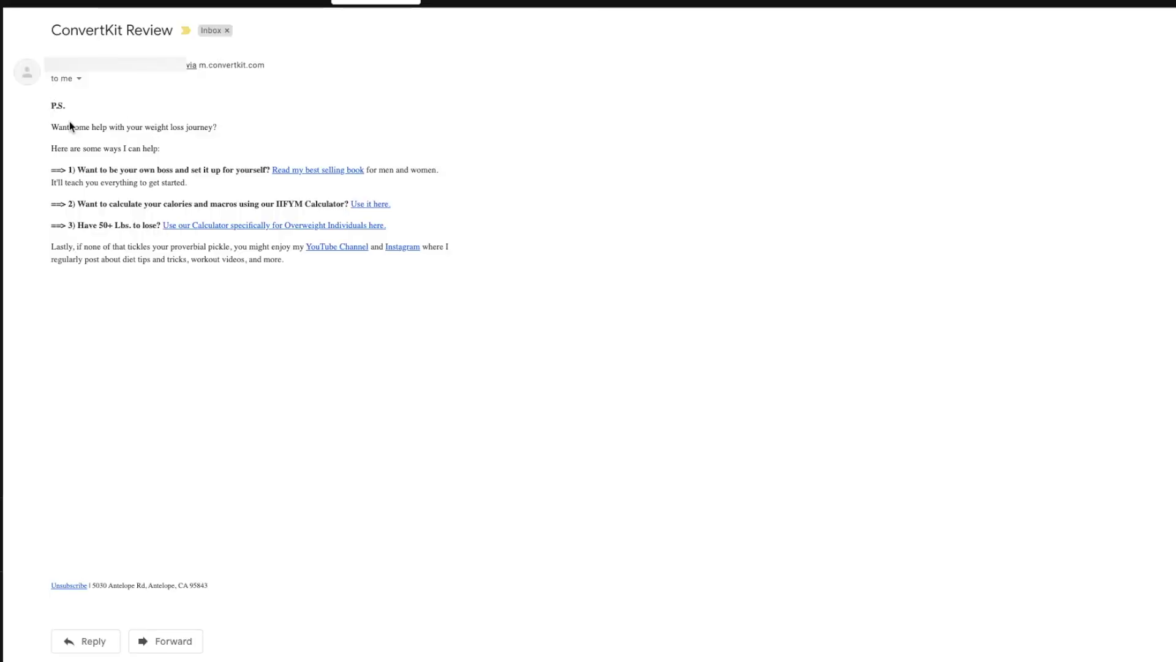
- Read through the P.S. text that the snippet produces in the received ConvertKit Review preview email
{"action": "left_click_drag", "start_coordinate": [285, 259], "coordinate": [52, 105]}
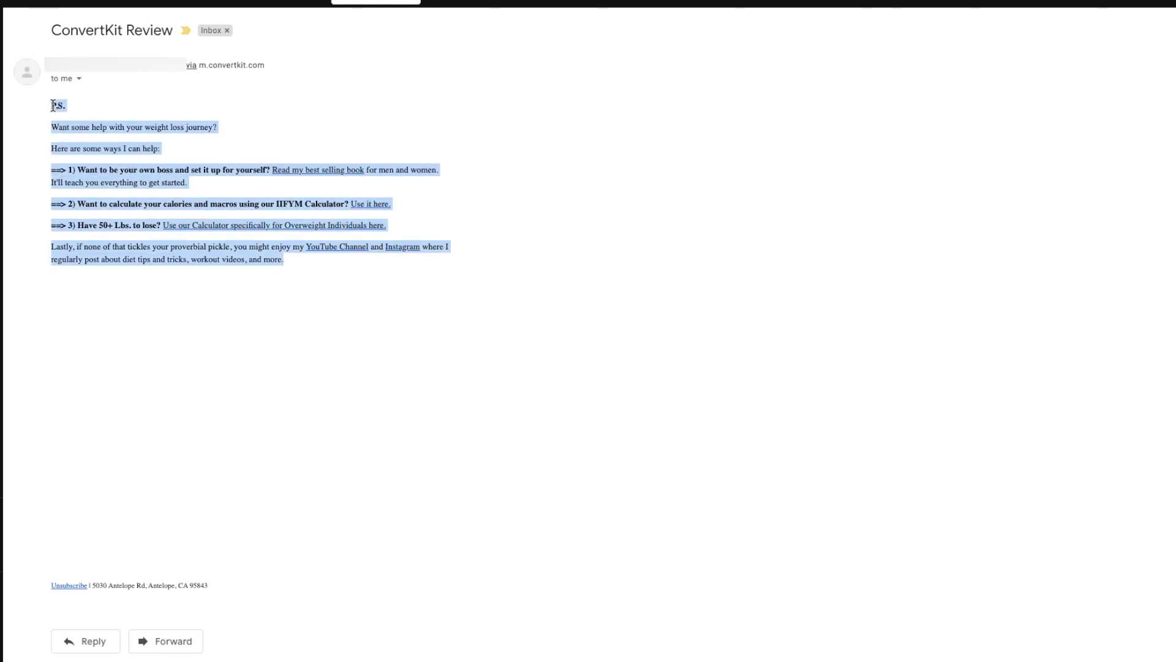
{"action": "left_click", "coordinate": [53, 105]}
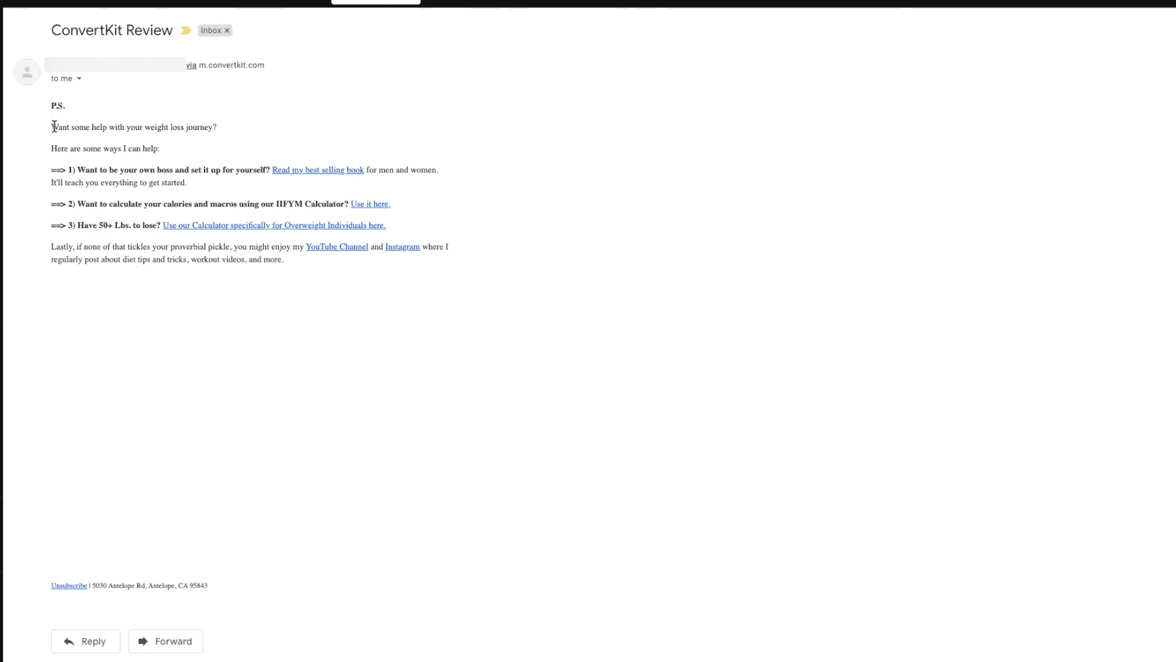
{"action": "left_click_drag", "start_coordinate": [54, 126], "coordinate": [196, 139]}
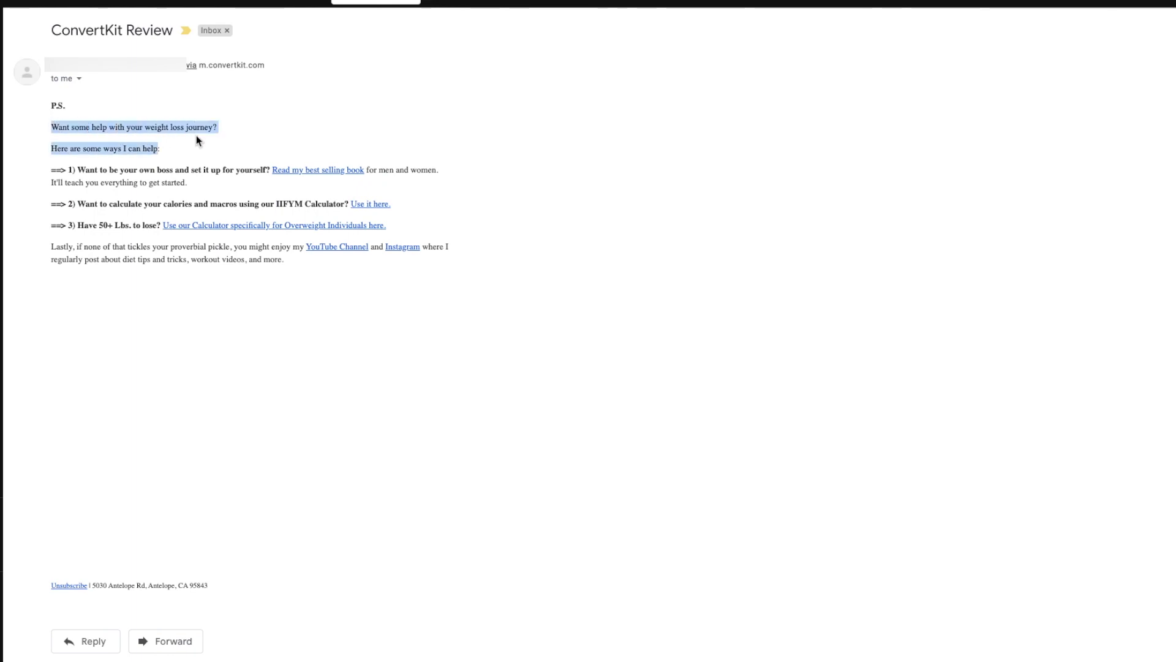
{"action": "left_click", "coordinate": [105, 147]}
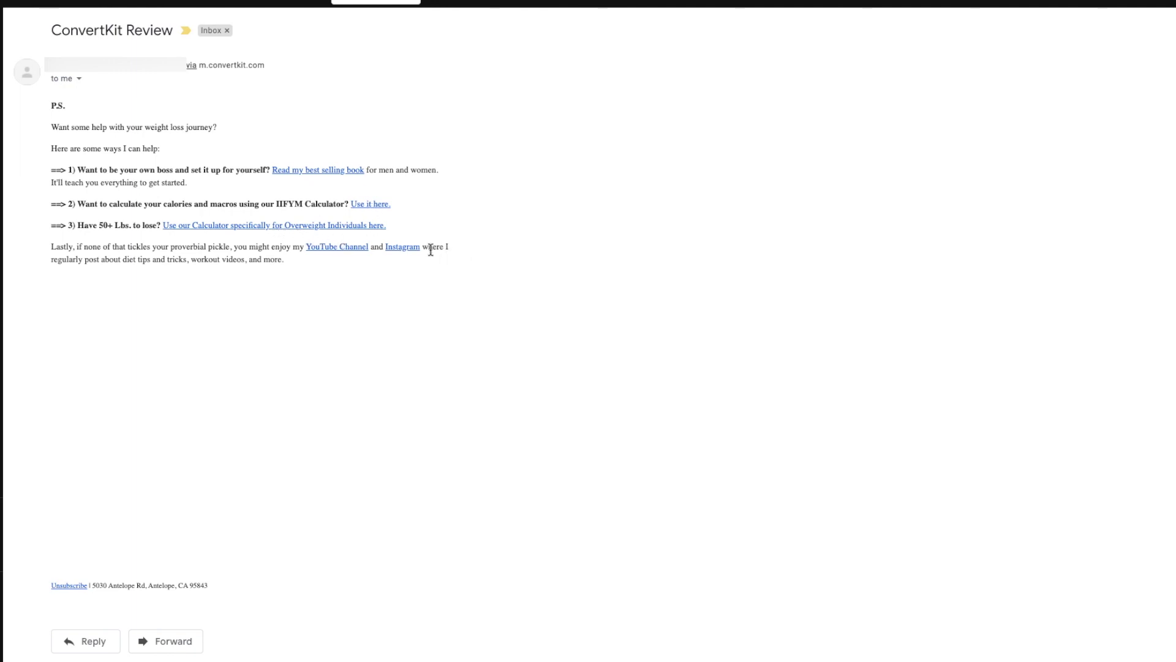
{"action": "left_click_drag", "start_coordinate": [408, 261], "coordinate": [54, 115]}
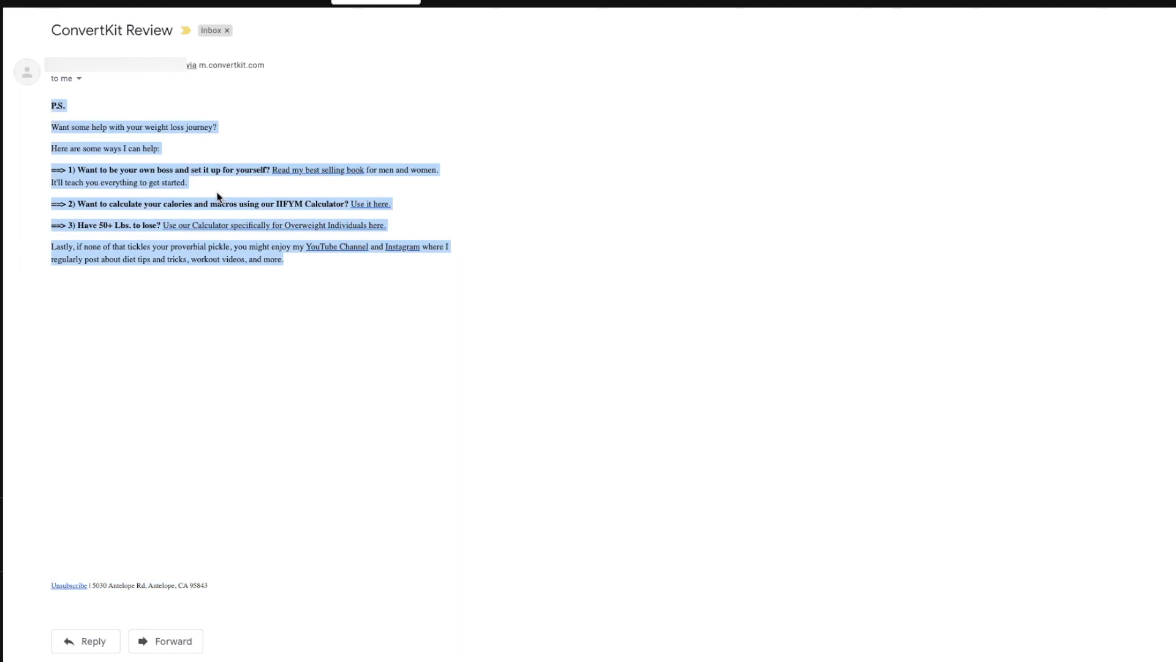
{"action": "left_click", "coordinate": [133, 168]}
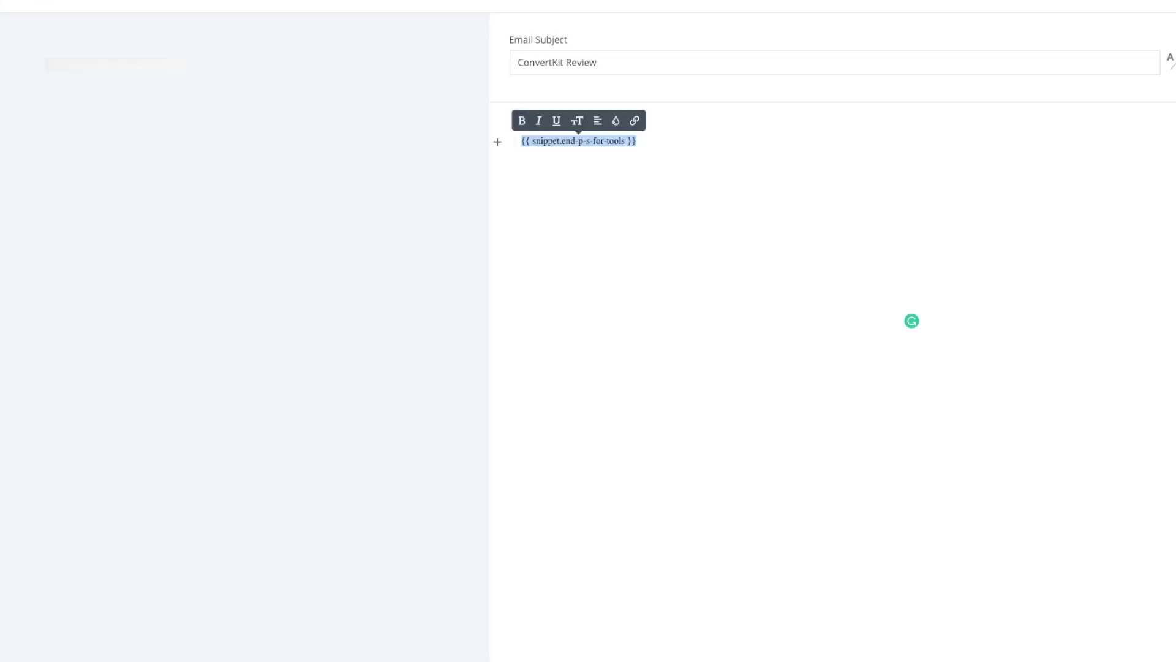
- Delete the snippet shortcode from the broadcast's email content
{"action": "left_click", "coordinate": [652, 163]}
{"action": "triple_click", "coordinate": [506, 144]}
{"action": "key", "text": "BackSpace"}
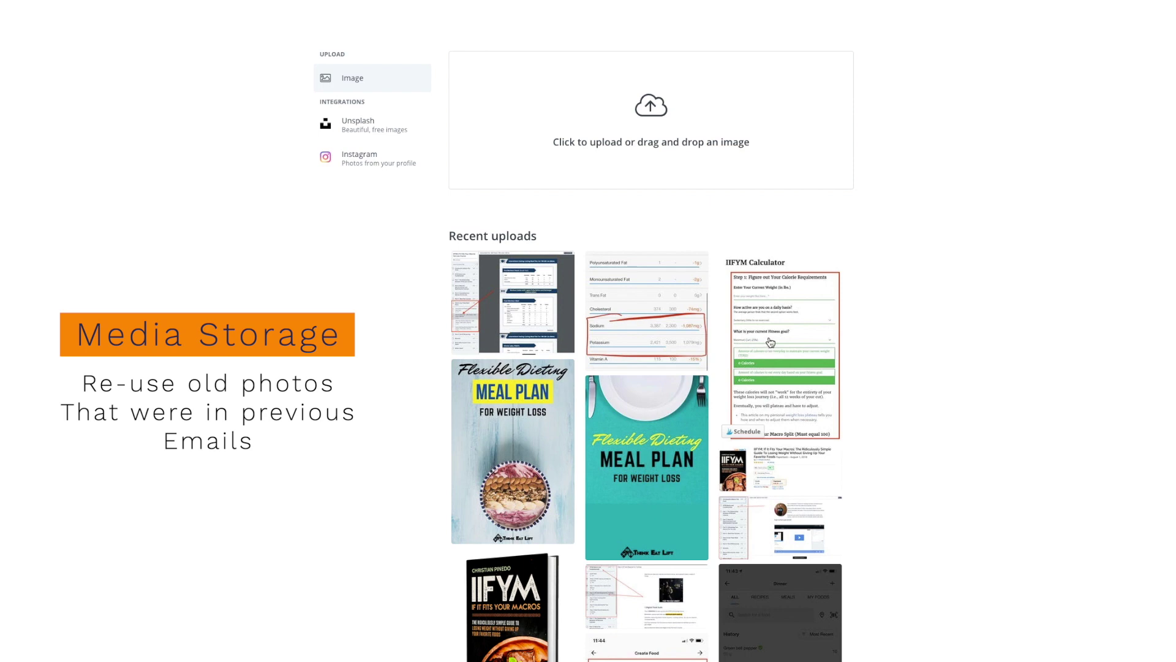
- Try the IIFYM Calculator image from recent uploads, remove it, and insert a family group photo from Instagram
{"action": "left_click", "coordinate": [778, 317]}
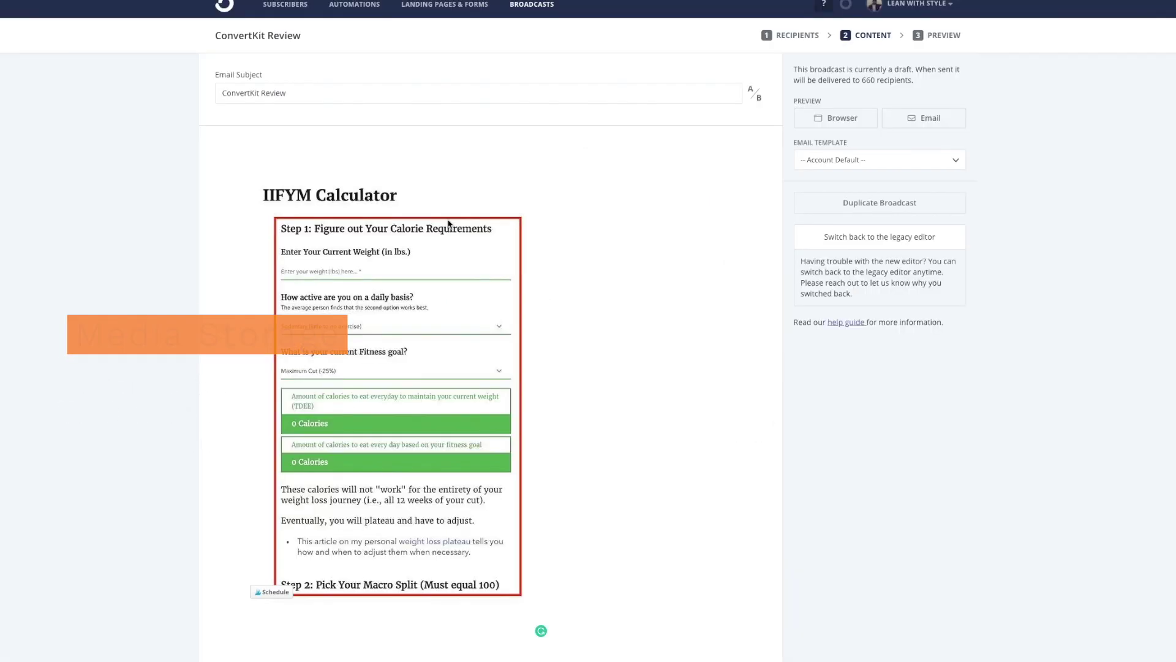
{"action": "key", "text": "BackSpace"}
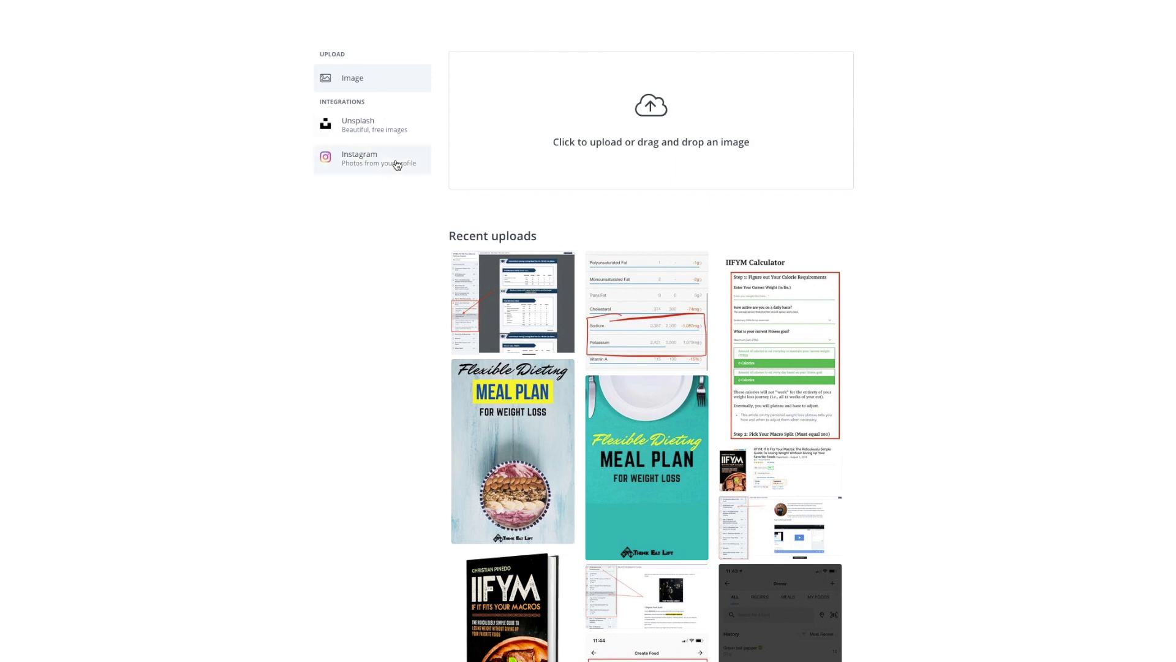
{"action": "left_click", "coordinate": [397, 164]}
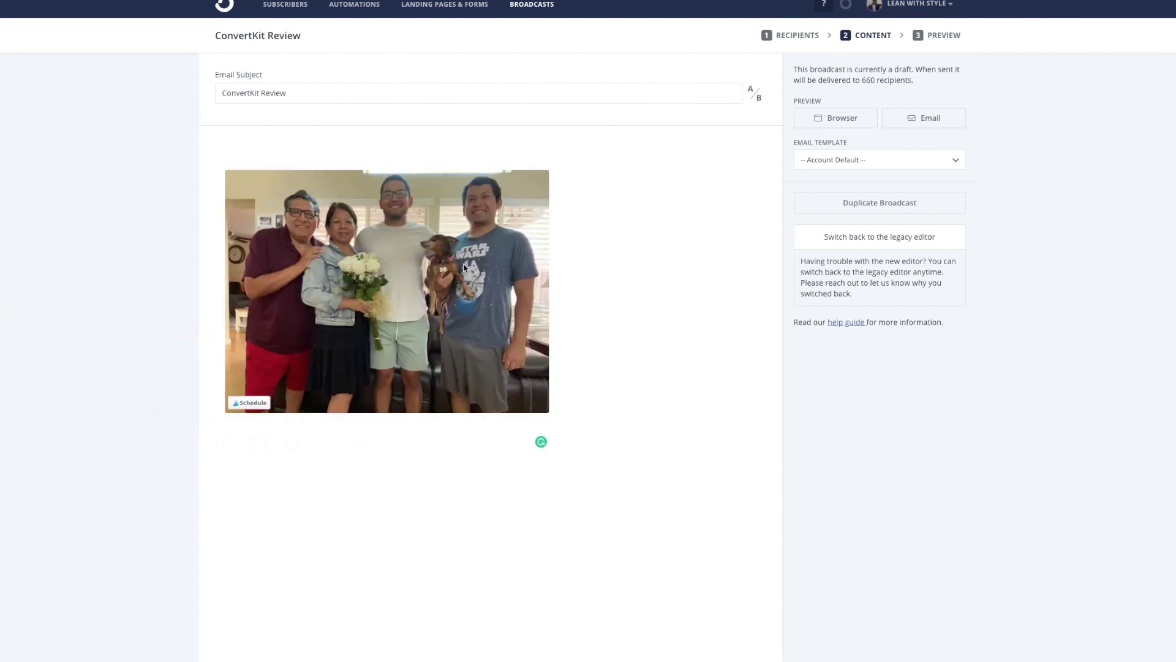
{"action": "left_click", "coordinate": [433, 269]}
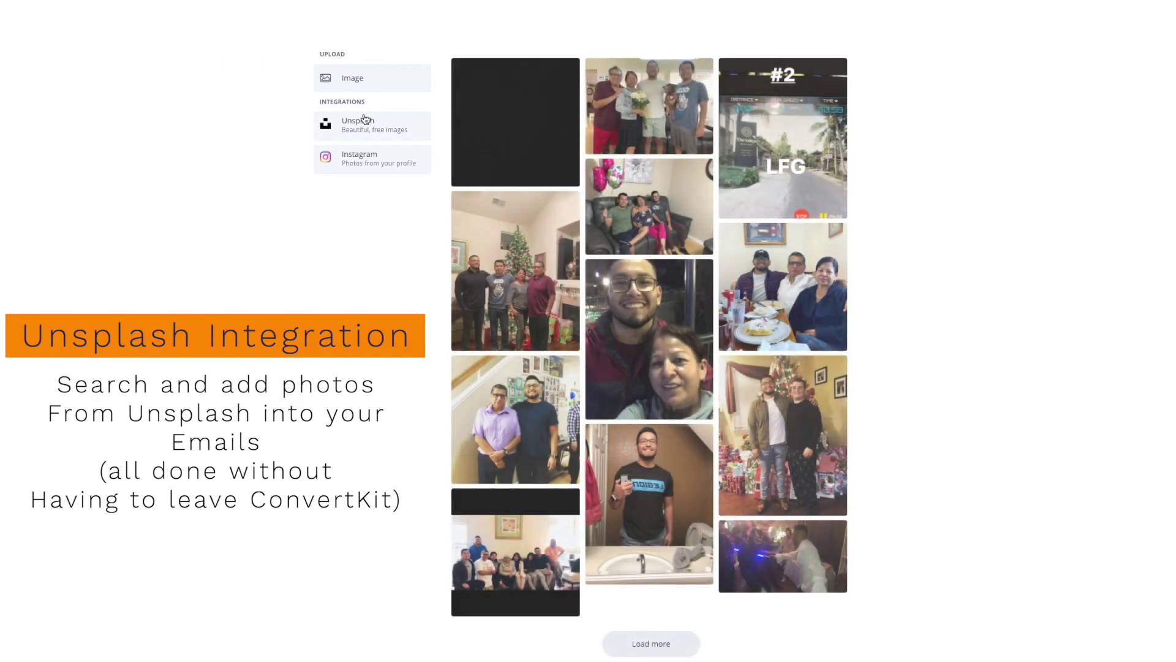
- Search Unsplash for "workout" and insert the photo of a person lifting a barbell into the email
{"action": "left_click", "coordinate": [364, 132]}
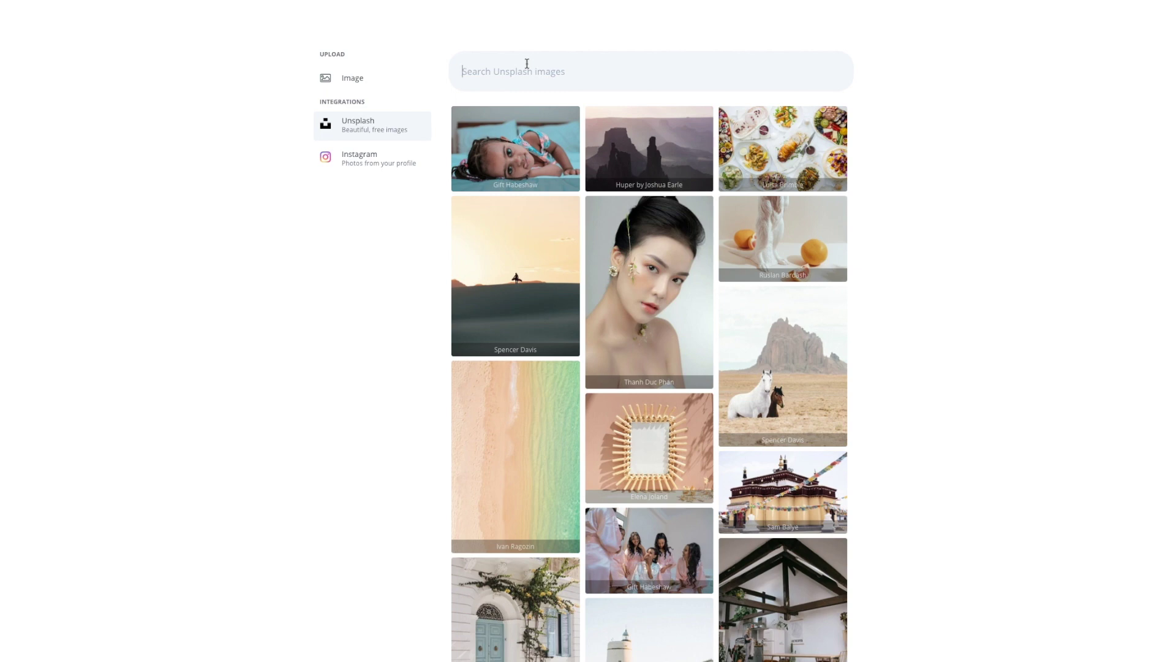
{"action": "left_click", "coordinate": [527, 63]}
{"action": "type", "text": "workout"}
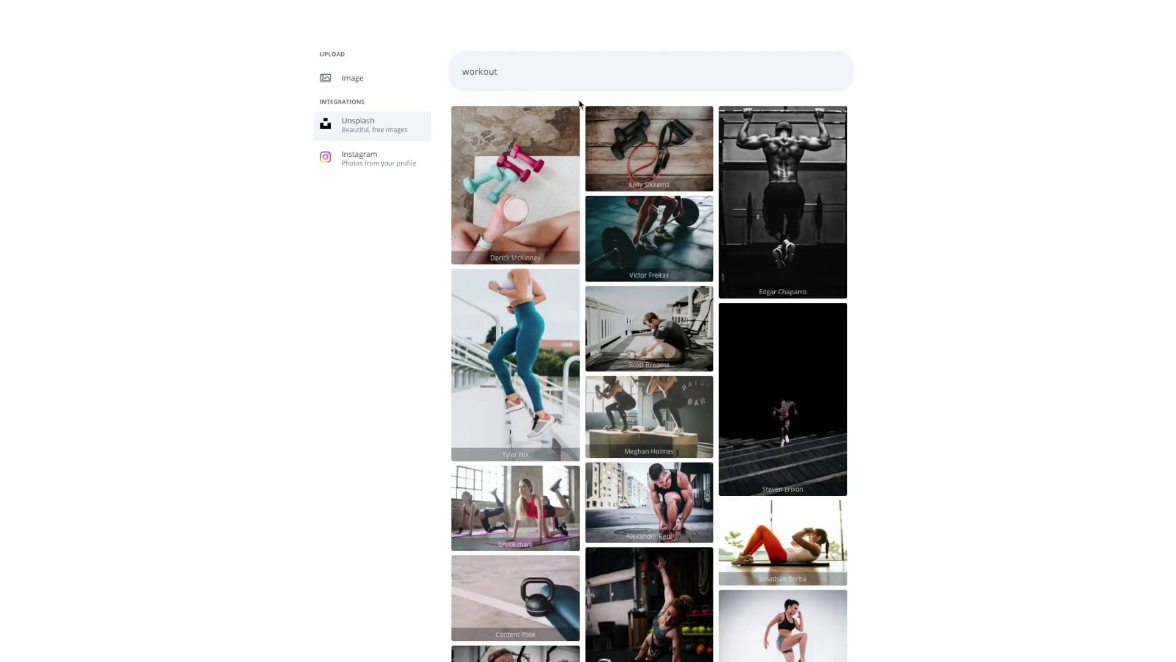
{"action": "left_click", "coordinate": [649, 245]}
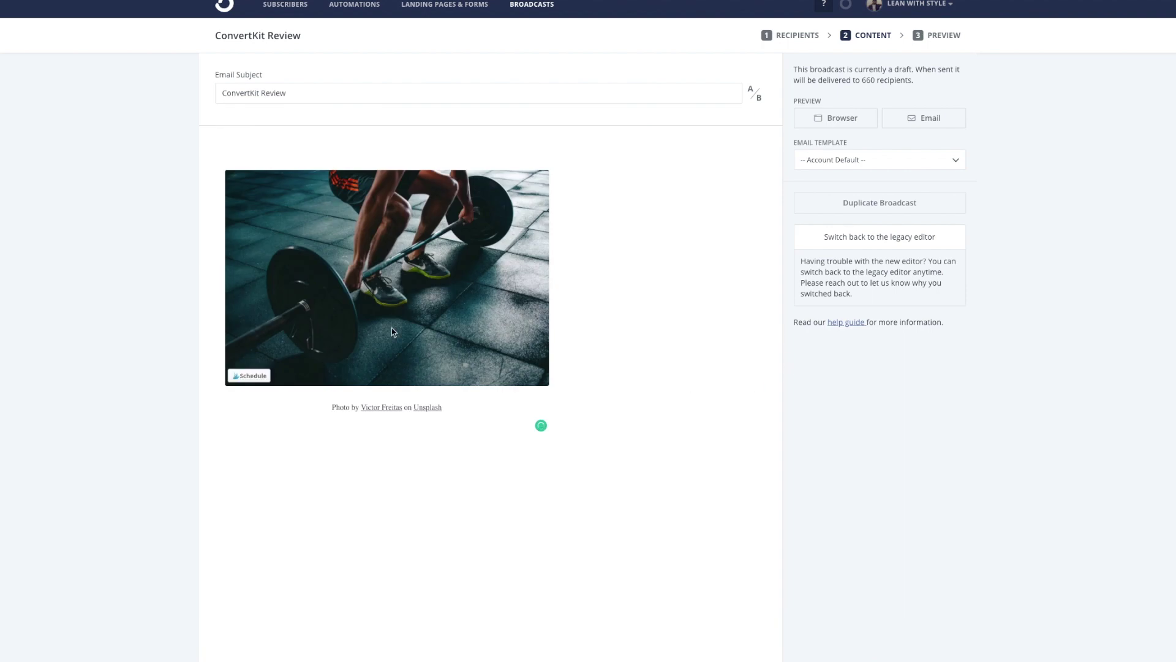
{"action": "left_click", "coordinate": [450, 332]}
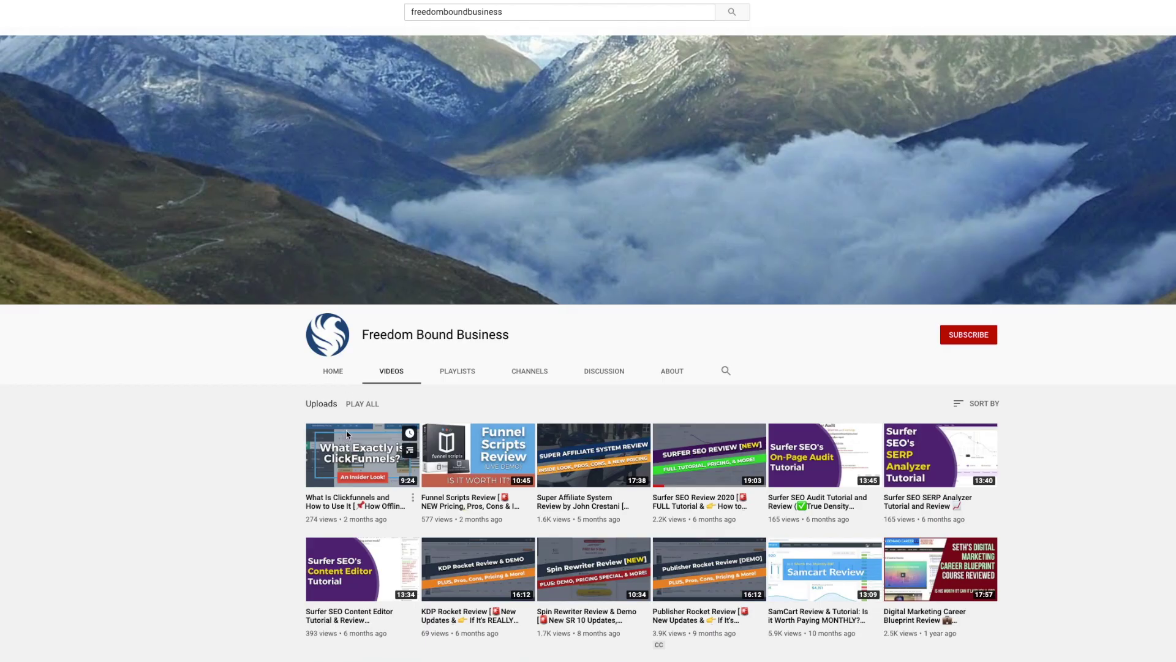
- Copy the ClickFunnels video's link from the Freedom Bound Business YouTube channel and paste it into the empty email content
{"action": "right_click", "coordinate": [346, 432]}
{"action": "left_click", "coordinate": [402, 501]}
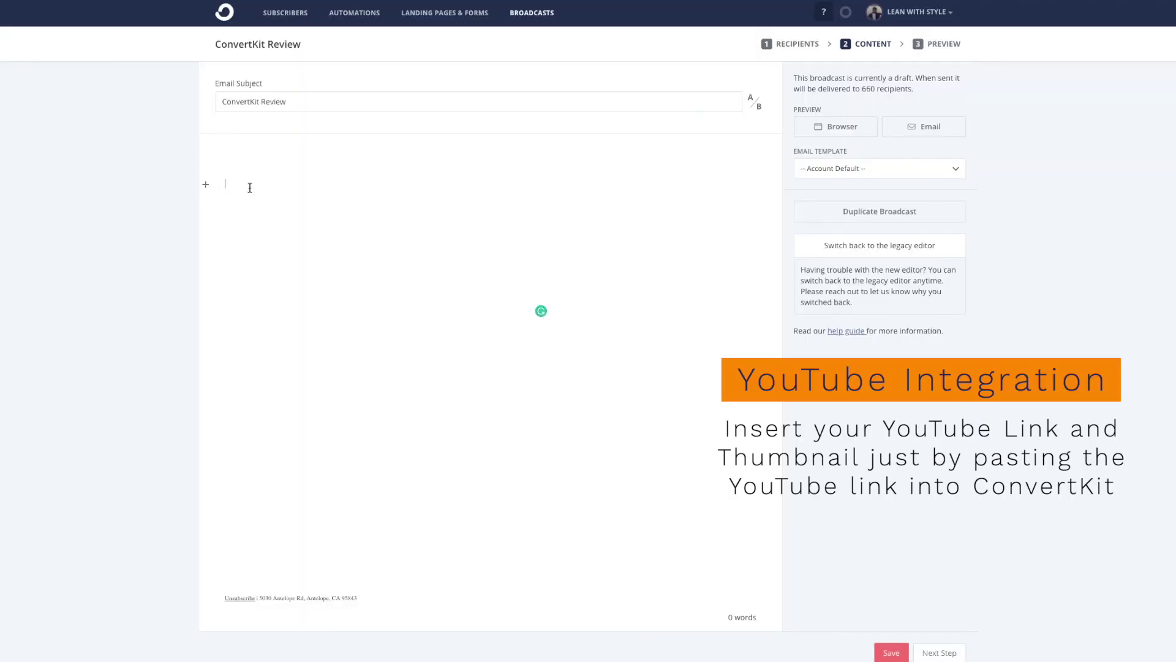
{"action": "key", "text": "ctrl+v"}
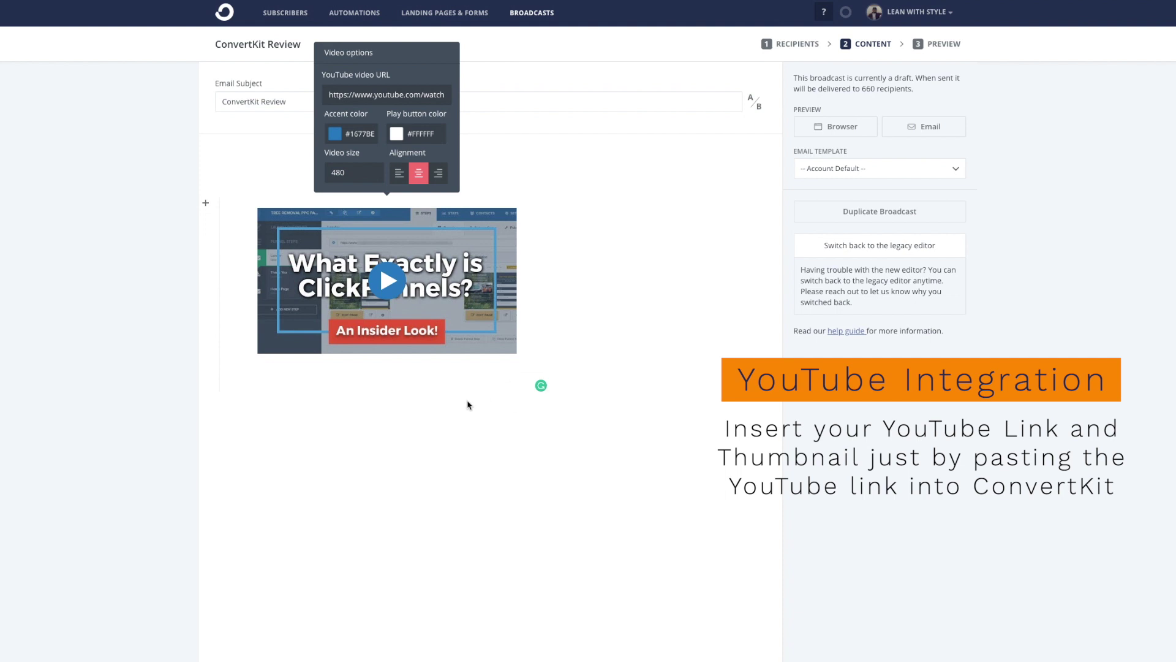
- Try several accent colors for the embedded video's play button and settle on red, c44042
{"action": "left_click", "coordinate": [339, 136]}
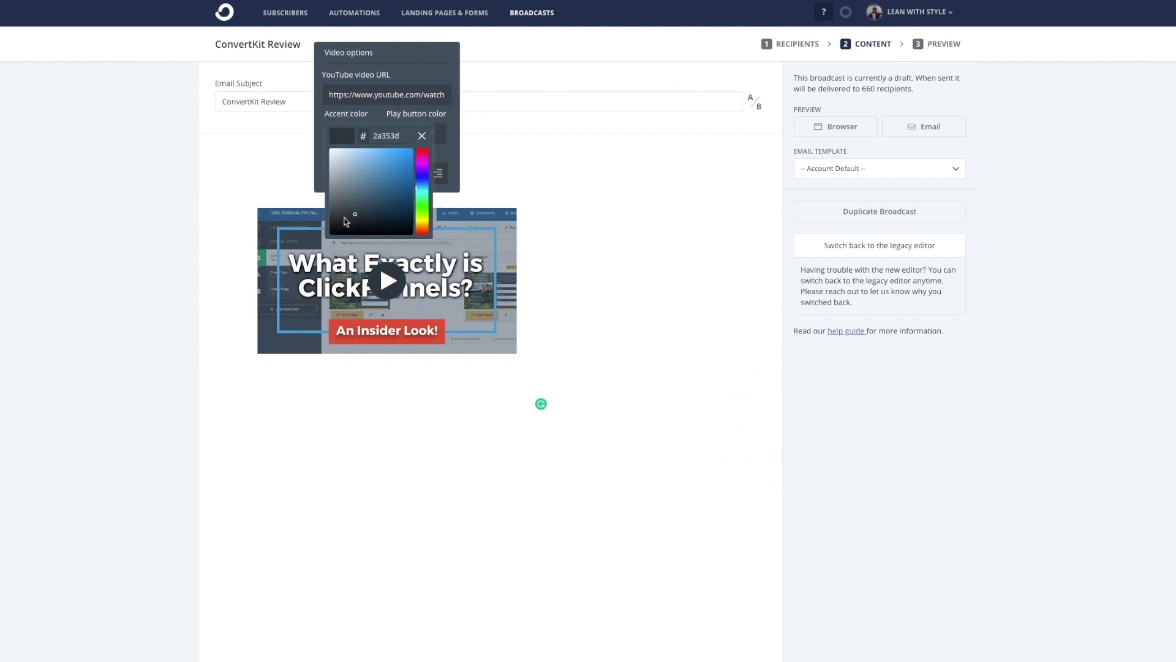
{"action": "left_click", "coordinate": [360, 149]}
{"action": "left_click", "coordinate": [422, 160]}
{"action": "left_click", "coordinate": [397, 161]}
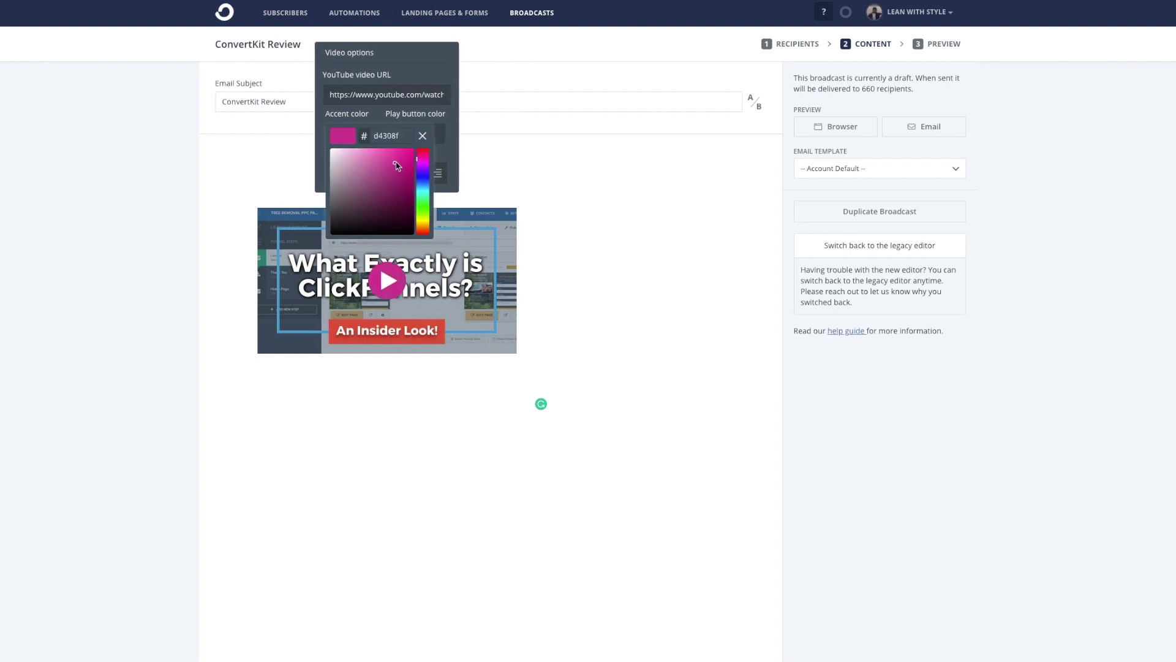
{"action": "left_click", "coordinate": [423, 151]}
{"action": "left_click", "coordinate": [386, 168]}
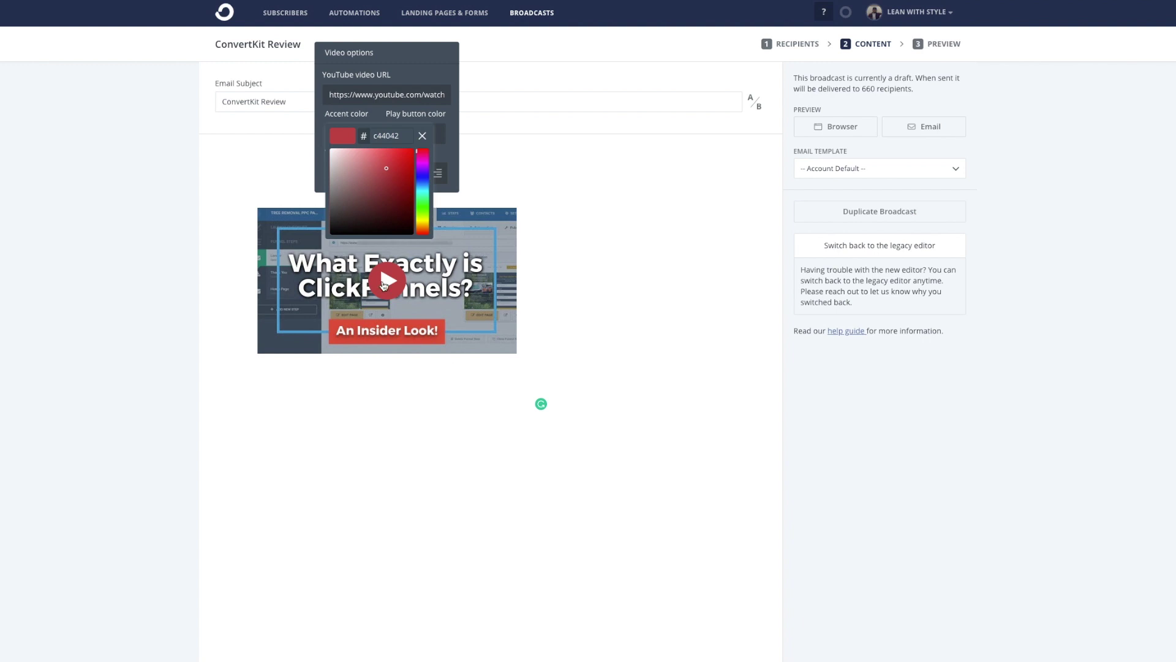
{"action": "left_click", "coordinate": [388, 392]}
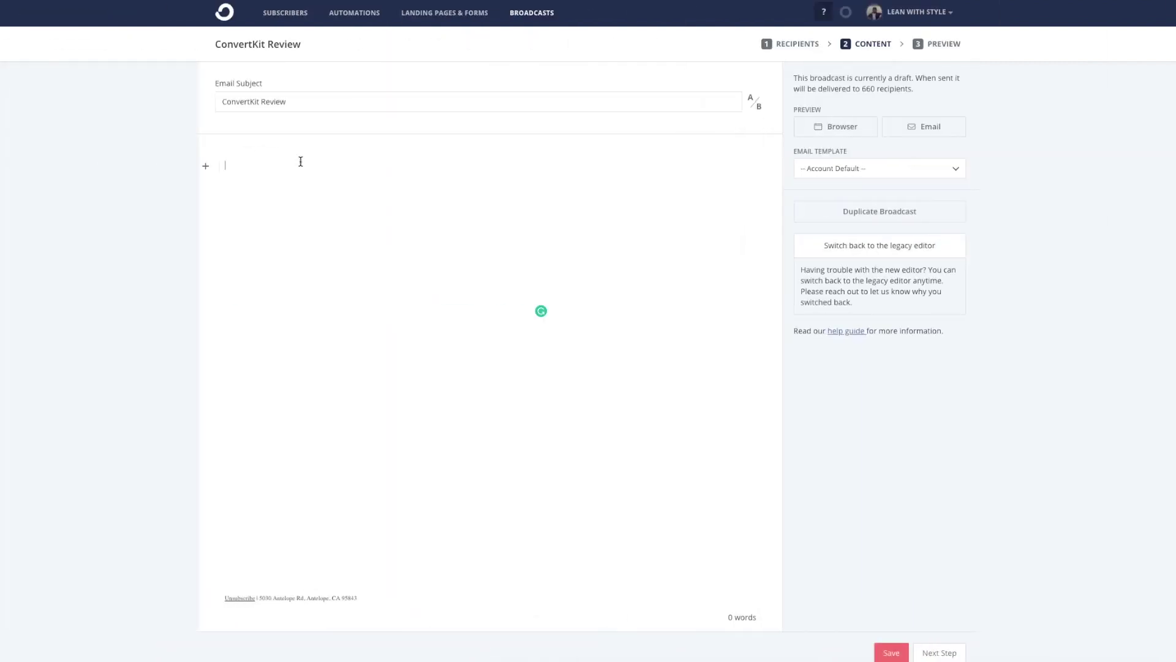
- Open the overview of visual automations
{"action": "left_click", "coordinate": [355, 14]}
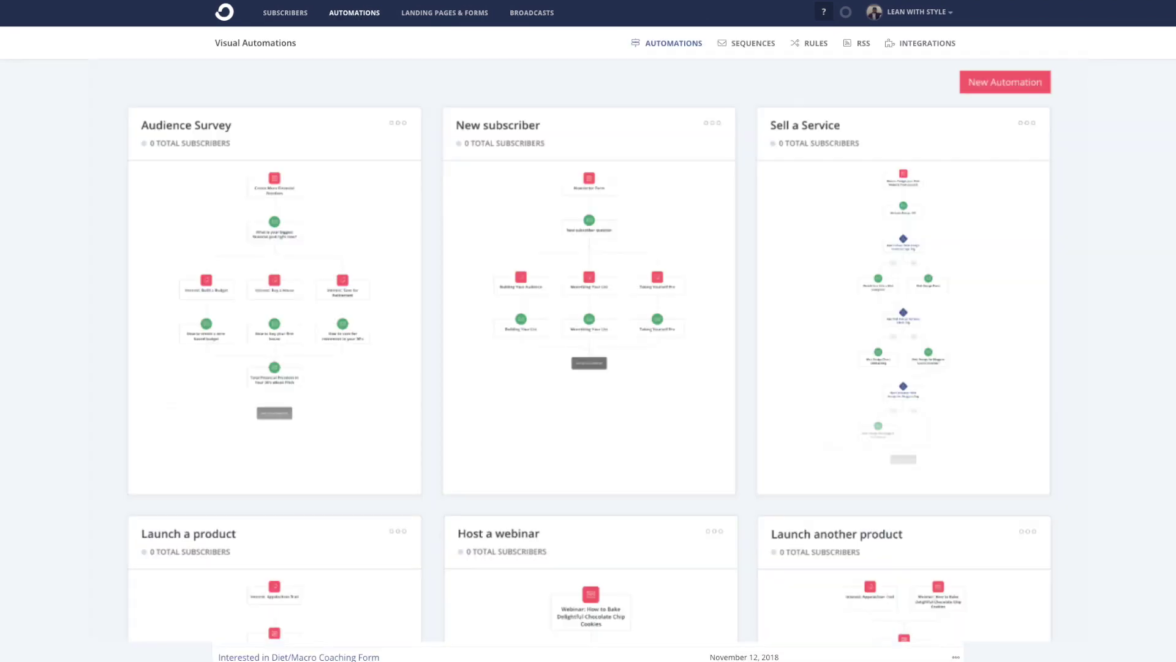
- Open the ConvertKit Review sequence and add three more emails to it
{"action": "left_click", "coordinate": [763, 46]}
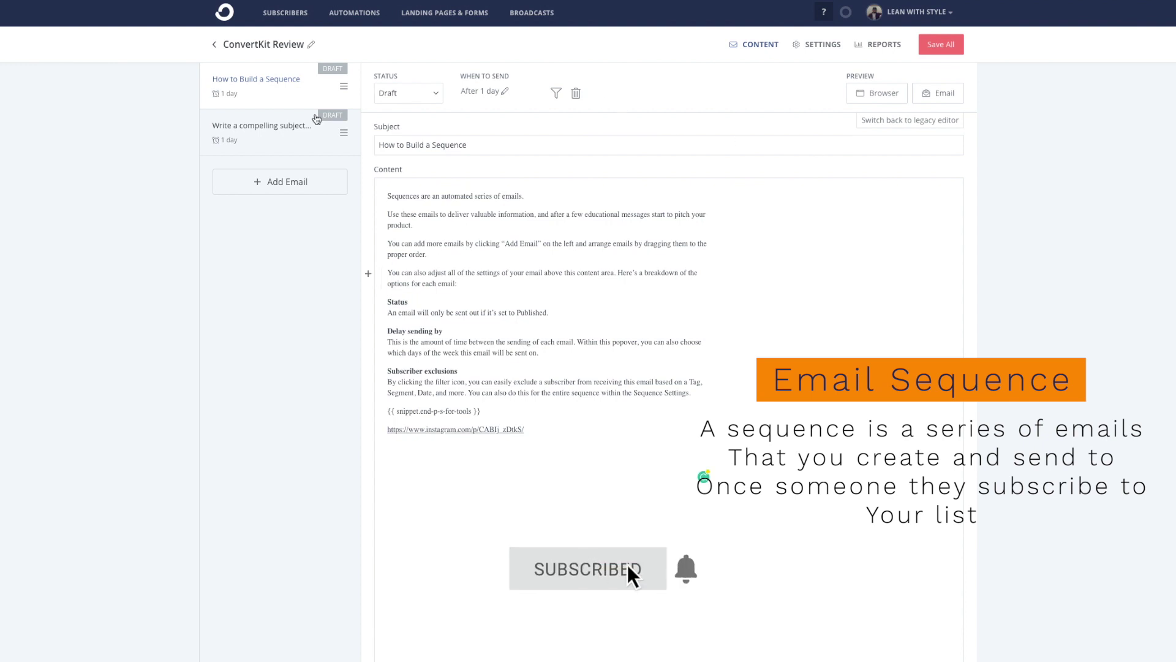
{"action": "left_click", "coordinate": [287, 129]}
{"action": "left_click", "coordinate": [288, 183]}
{"action": "left_click", "coordinate": [303, 228]}
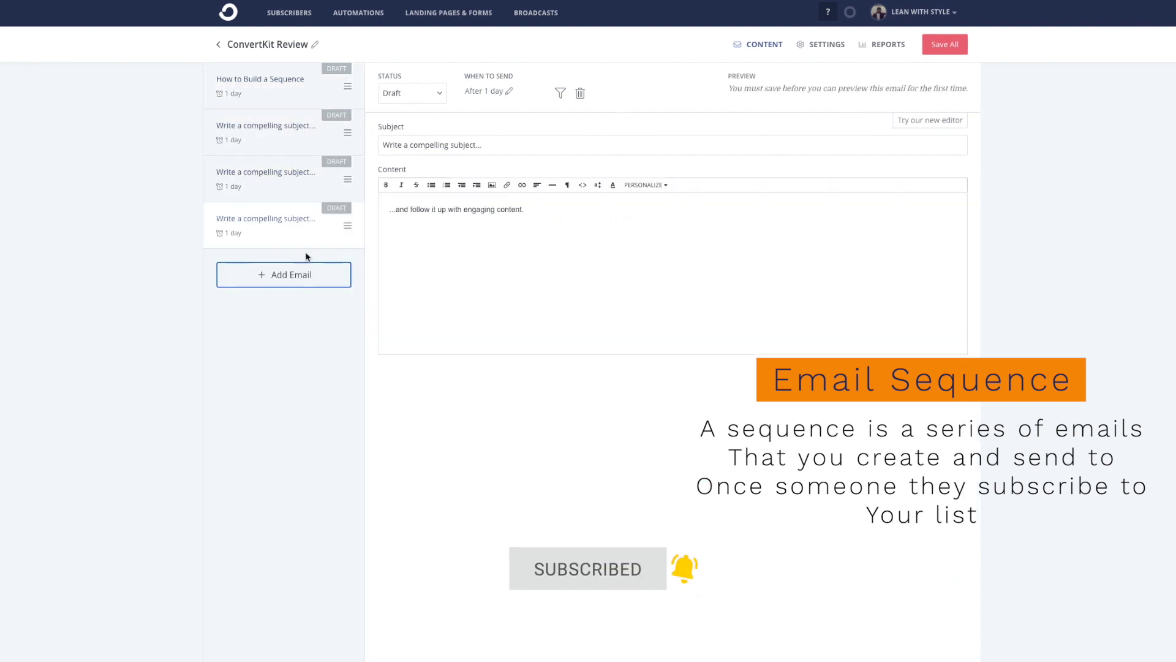
{"action": "left_click", "coordinate": [310, 276]}
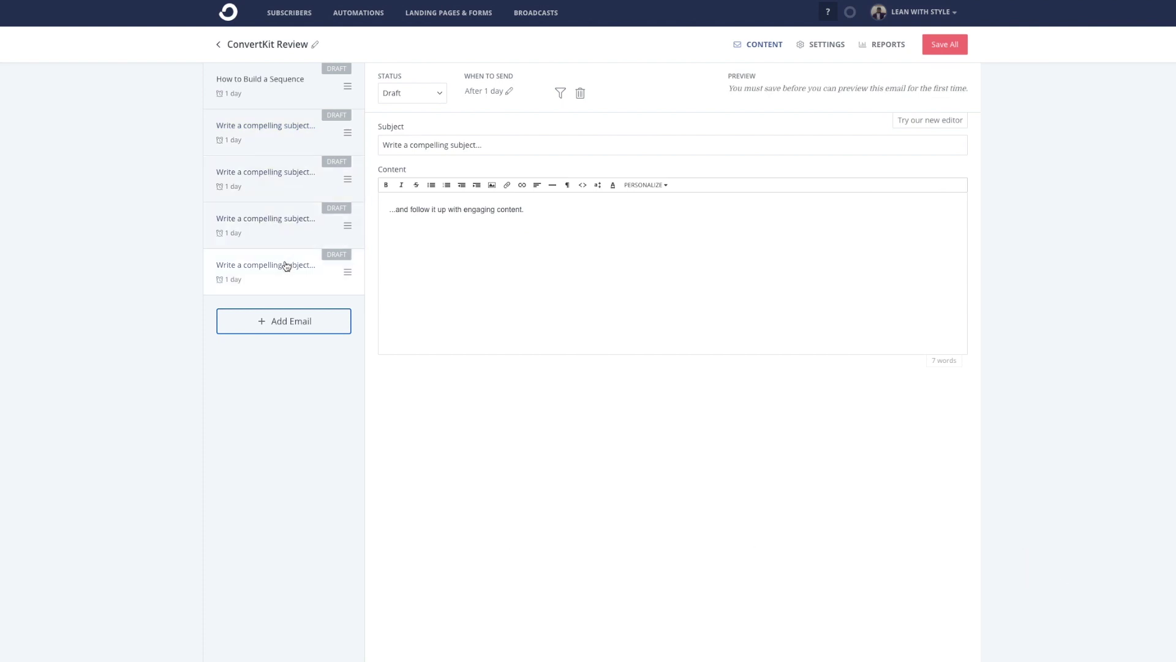
- Switch back and forth between the sequence's five emails to compare how their content opens within one page
{"action": "left_click", "coordinate": [289, 105]}
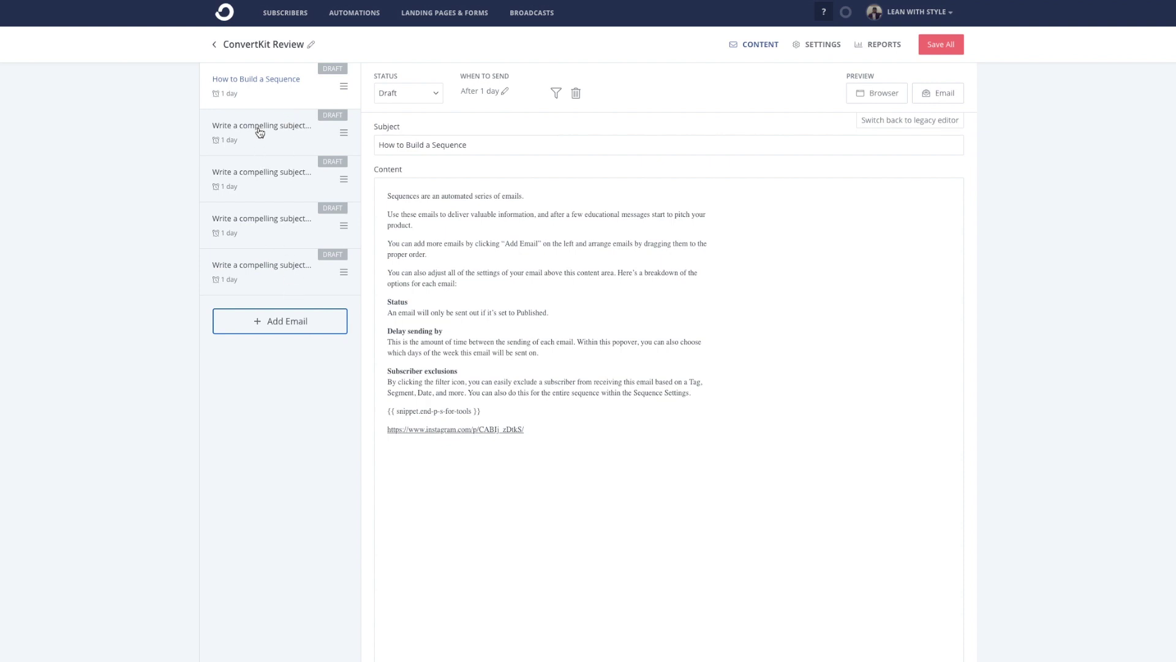
{"action": "left_click", "coordinate": [292, 132]}
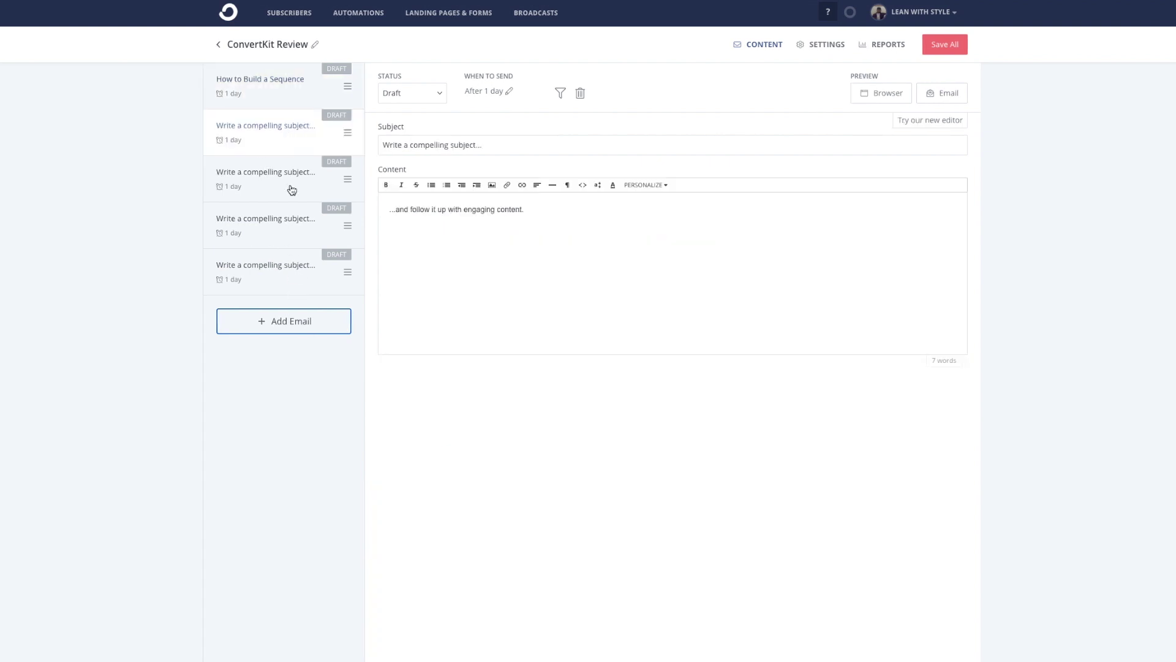
{"action": "left_click", "coordinate": [292, 190]}
{"action": "left_click", "coordinate": [293, 227]}
{"action": "left_click", "coordinate": [305, 269]}
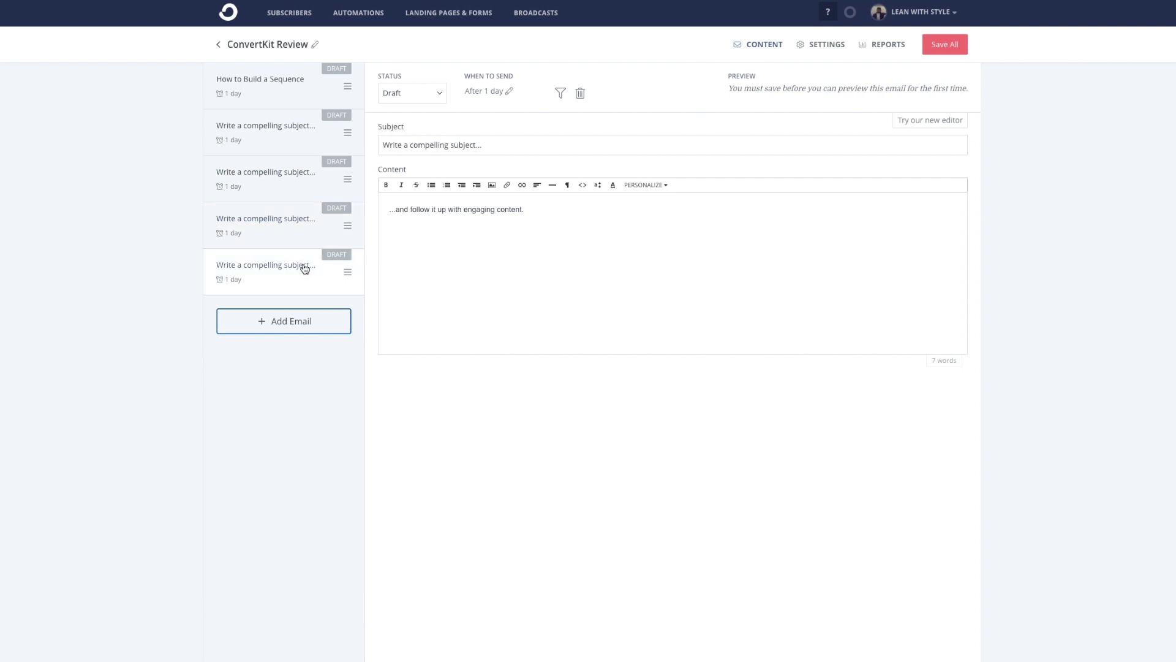
{"action": "left_click", "coordinate": [278, 105]}
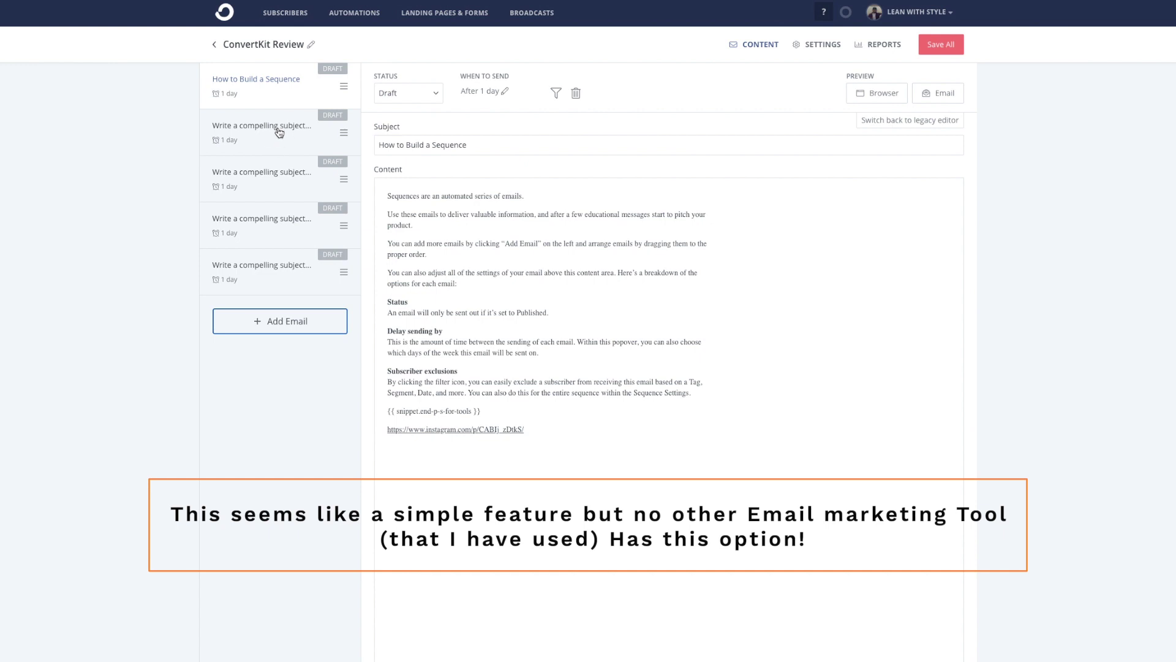
{"action": "left_click", "coordinate": [278, 132]}
{"action": "left_click", "coordinate": [285, 191]}
{"action": "left_click", "coordinate": [288, 229]}
{"action": "left_click", "coordinate": [288, 262]}
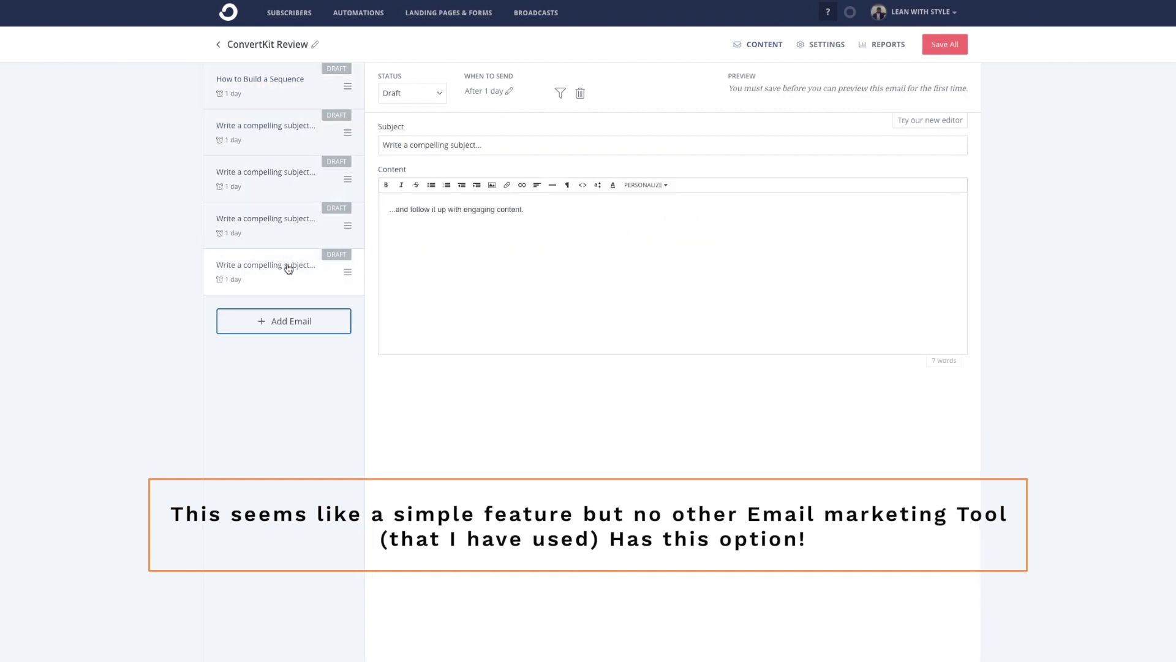
- Copy the "Delay sending by" section from the How to Build a Sequence email and replace the third email's content with it
{"action": "left_click", "coordinate": [294, 101]}
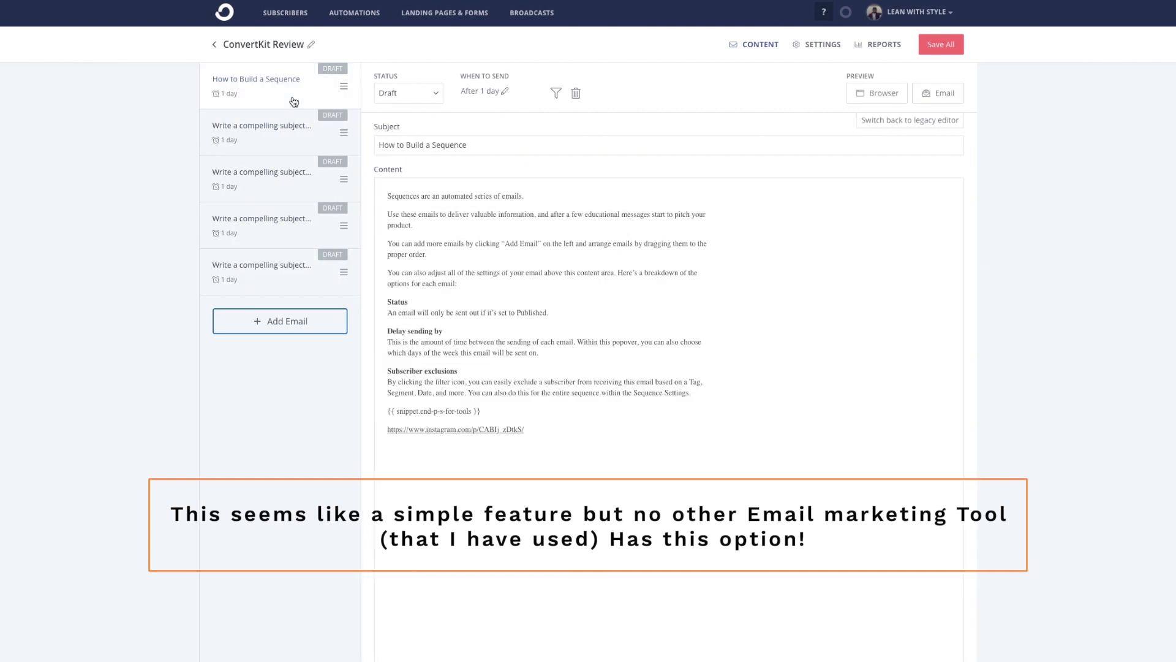
{"action": "left_click", "coordinate": [490, 302]}
{"action": "left_click_drag", "start_coordinate": [539, 353], "coordinate": [388, 331]}
{"action": "left_click", "coordinate": [297, 174]}
{"action": "left_click", "coordinate": [501, 254]}
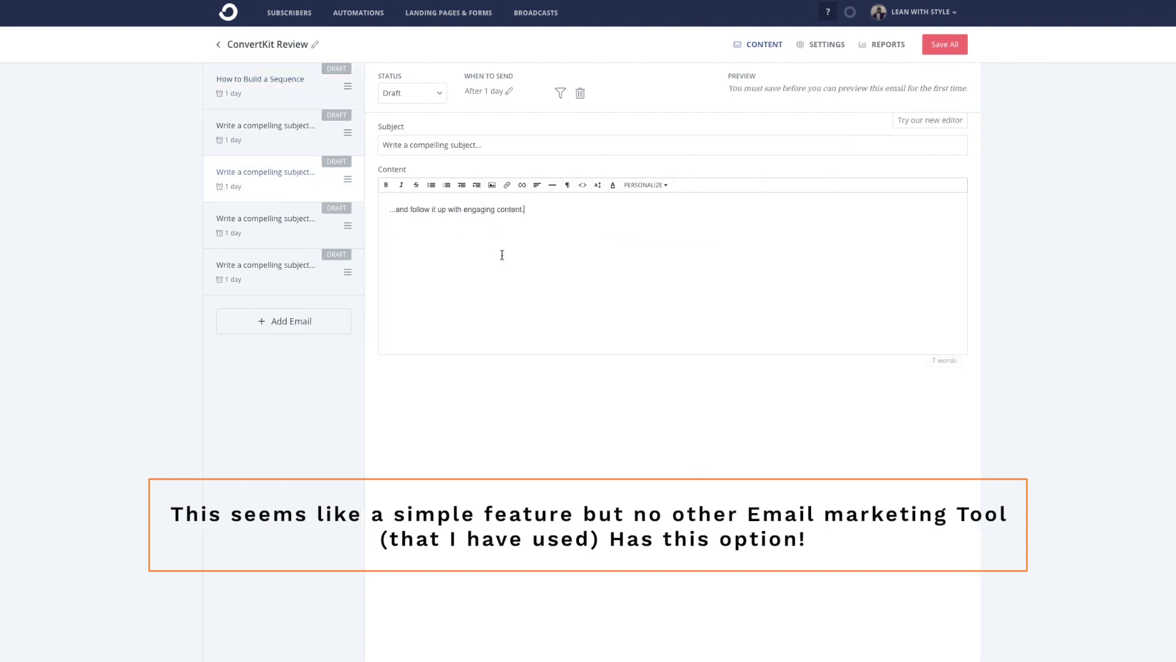
{"action": "key", "text": "ctrl+a"}
{"action": "key", "text": "ctrl+v"}
- Review the content of the other emails in the sequence, including the edited third email
{"action": "left_click", "coordinate": [308, 129]}
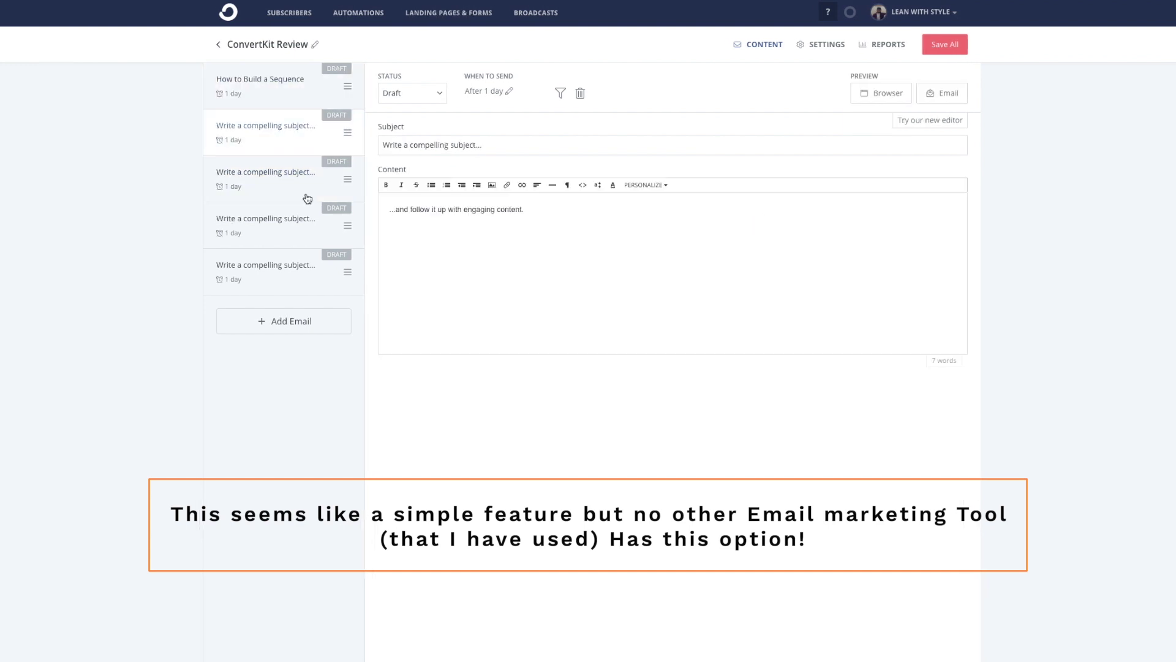
{"action": "left_click", "coordinate": [306, 224]}
{"action": "left_click", "coordinate": [304, 279]}
{"action": "left_click", "coordinate": [287, 187]}
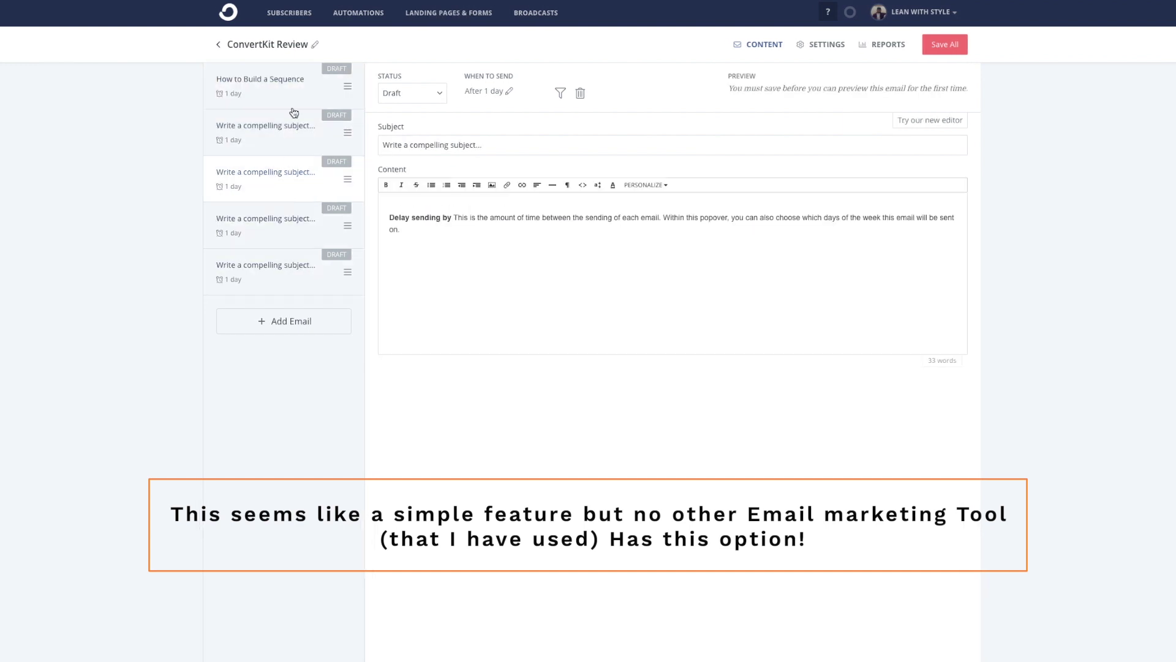
{"action": "left_click", "coordinate": [300, 134]}
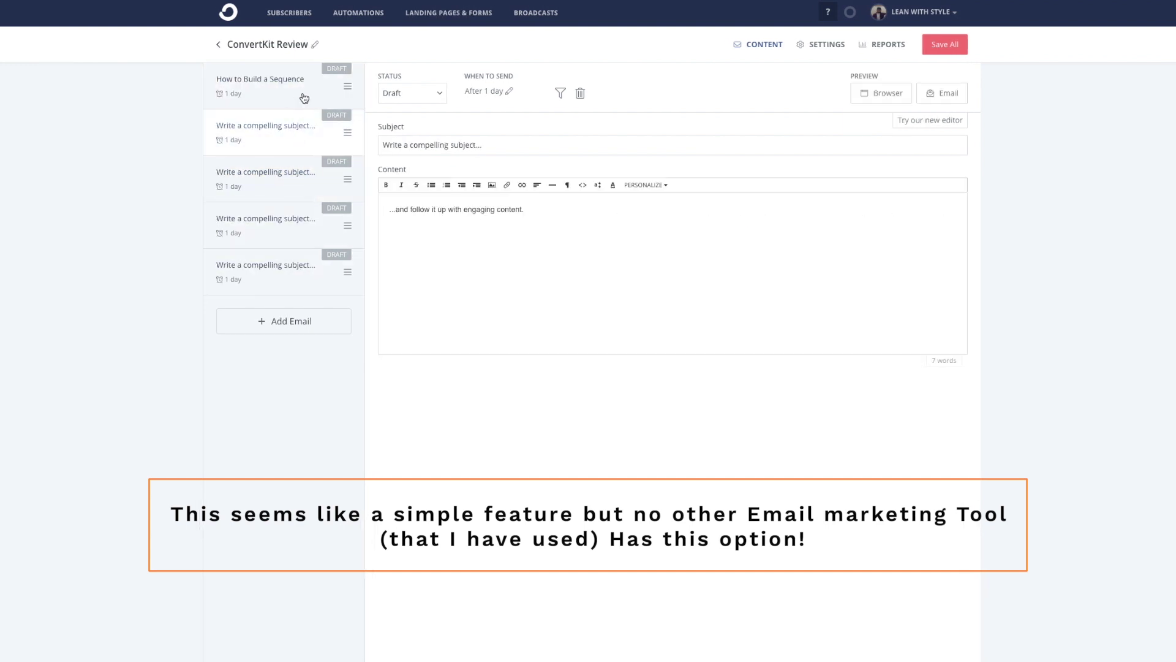
{"action": "left_click", "coordinate": [304, 98]}
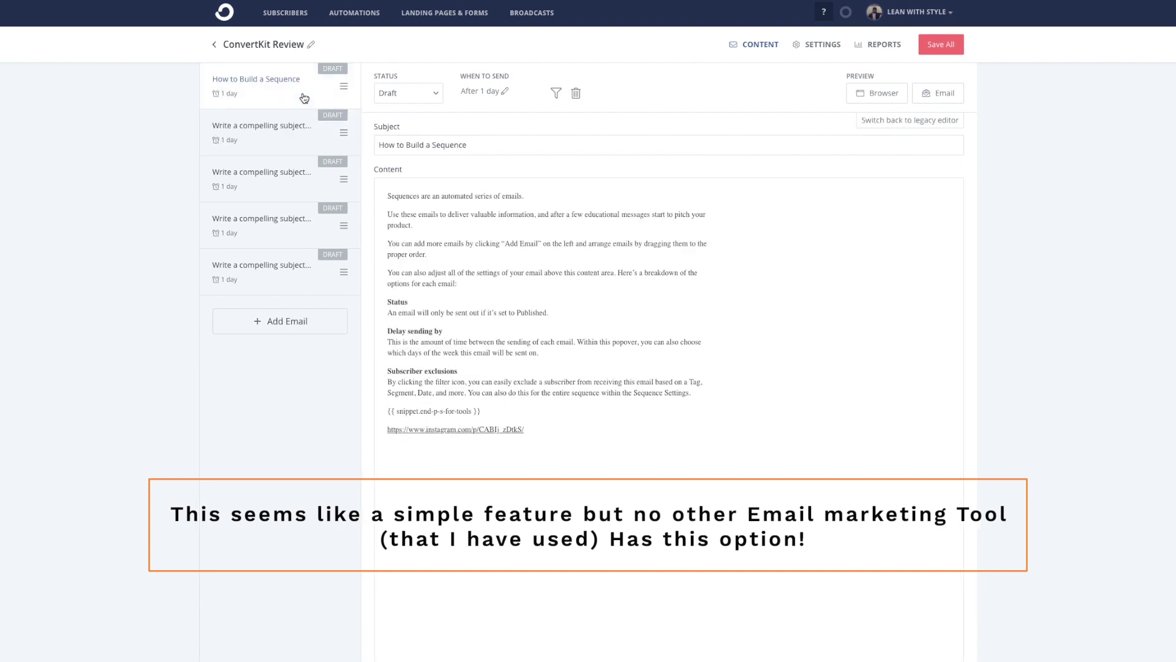
{"action": "left_click", "coordinate": [301, 138]}
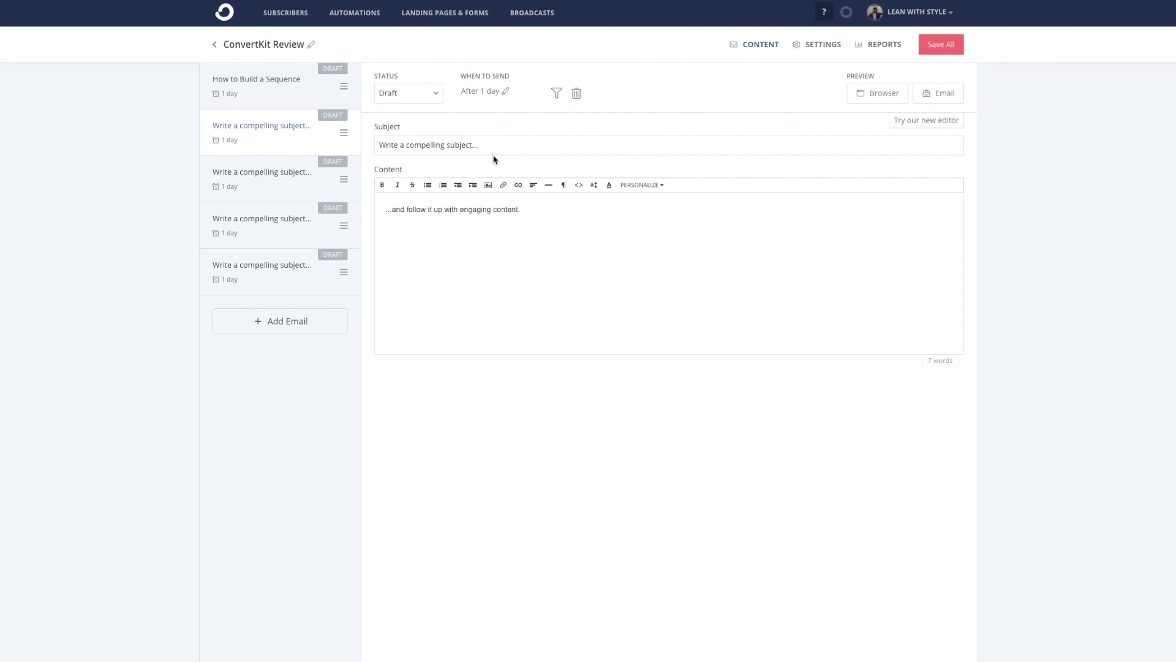
- Set the How to Build a Sequence email to send immediately with a delay of 0 days and change its status to Active
{"action": "left_click", "coordinate": [319, 85]}
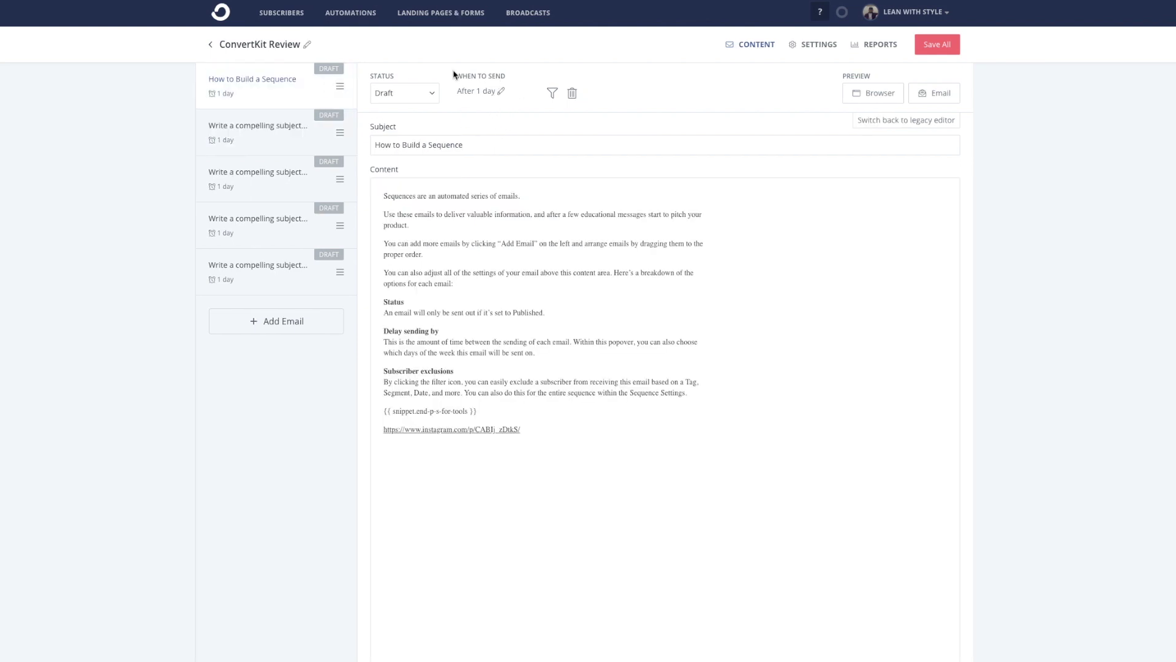
{"action": "left_click_drag", "start_coordinate": [454, 73], "coordinate": [474, 79]}
{"action": "left_click", "coordinate": [512, 78]}
{"action": "left_click", "coordinate": [492, 98]}
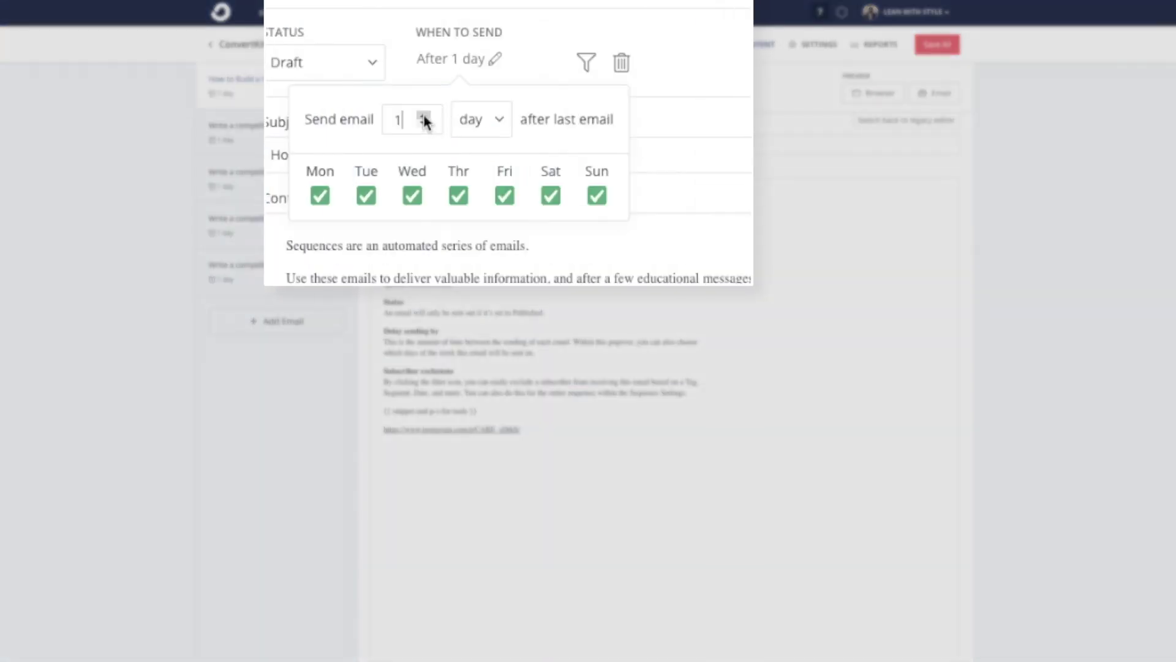
{"action": "left_click", "coordinate": [460, 123]}
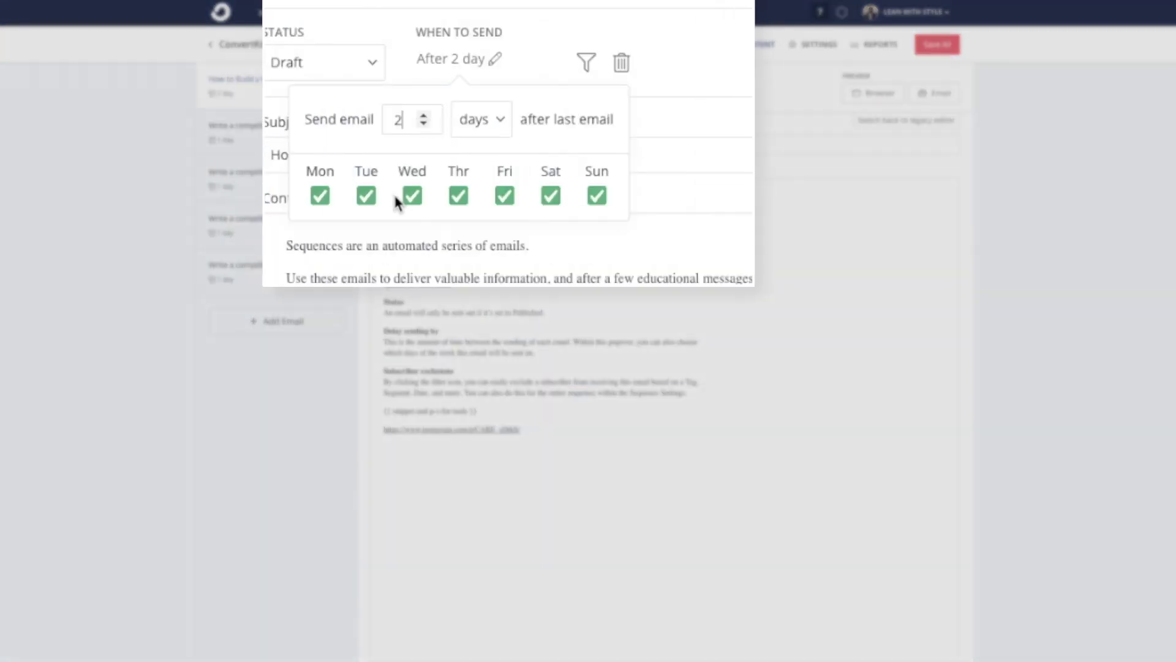
{"action": "left_click", "coordinate": [461, 128]}
{"action": "left_click", "coordinate": [427, 126]}
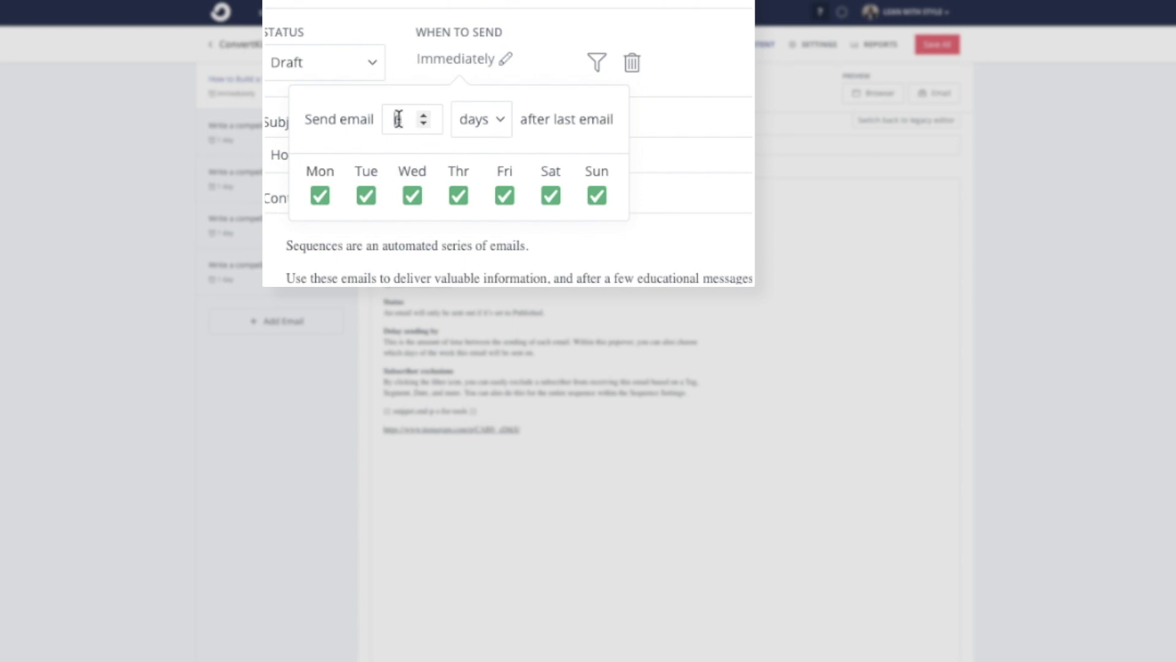
{"action": "left_click", "coordinate": [478, 125]}
{"action": "left_click", "coordinate": [477, 123]}
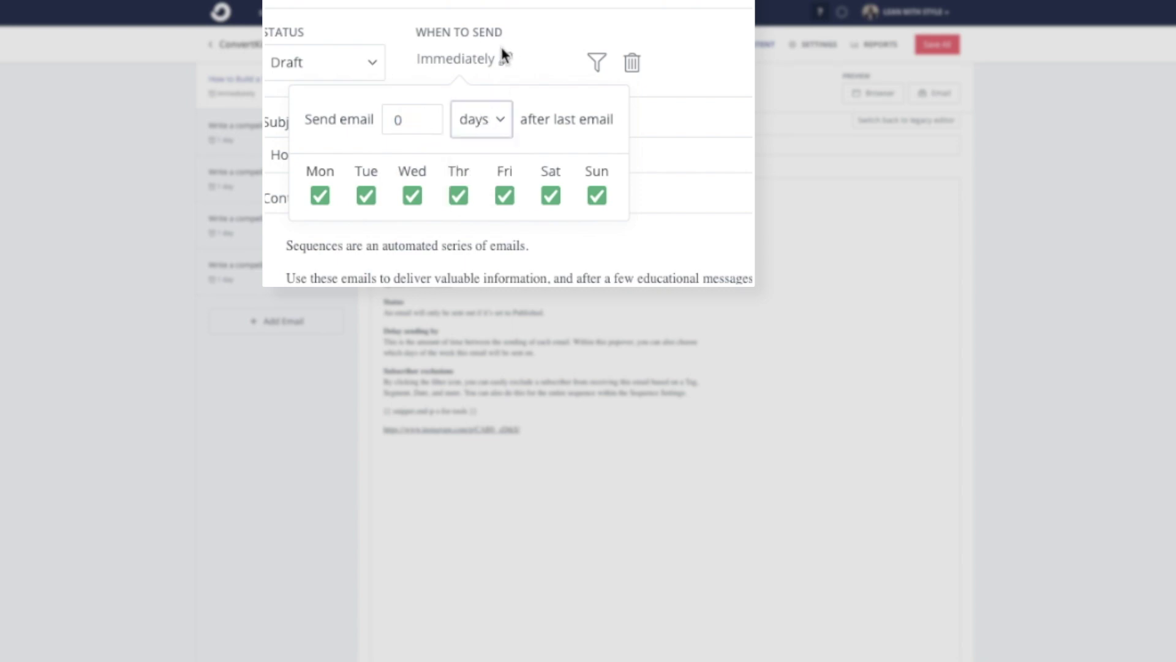
{"action": "left_click", "coordinate": [464, 56]}
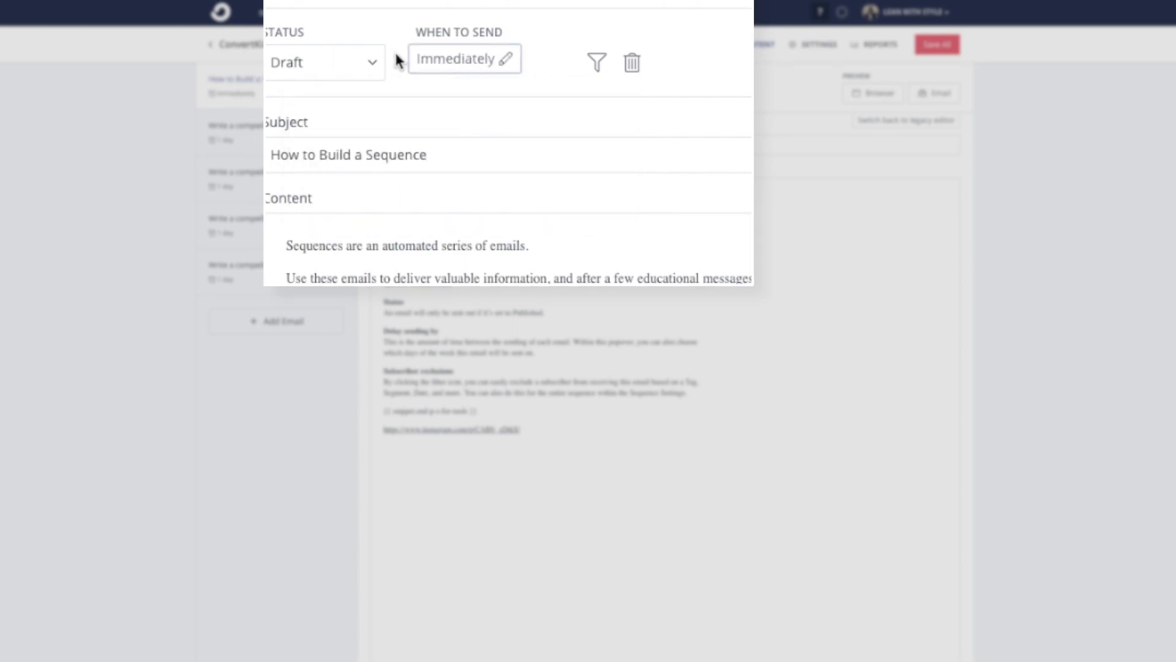
{"action": "left_click", "coordinate": [358, 62]}
{"action": "left_click", "coordinate": [339, 120]}
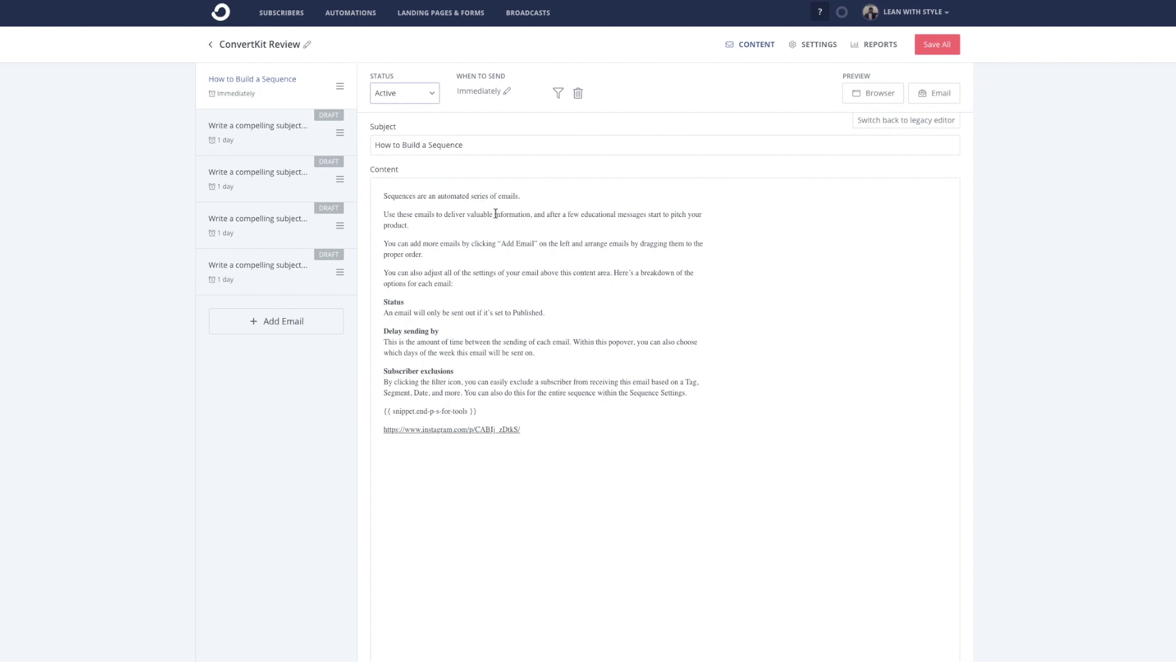
{"action": "left_click_drag", "start_coordinate": [547, 425], "coordinate": [393, 215]}
{"action": "left_click", "coordinate": [394, 214]}
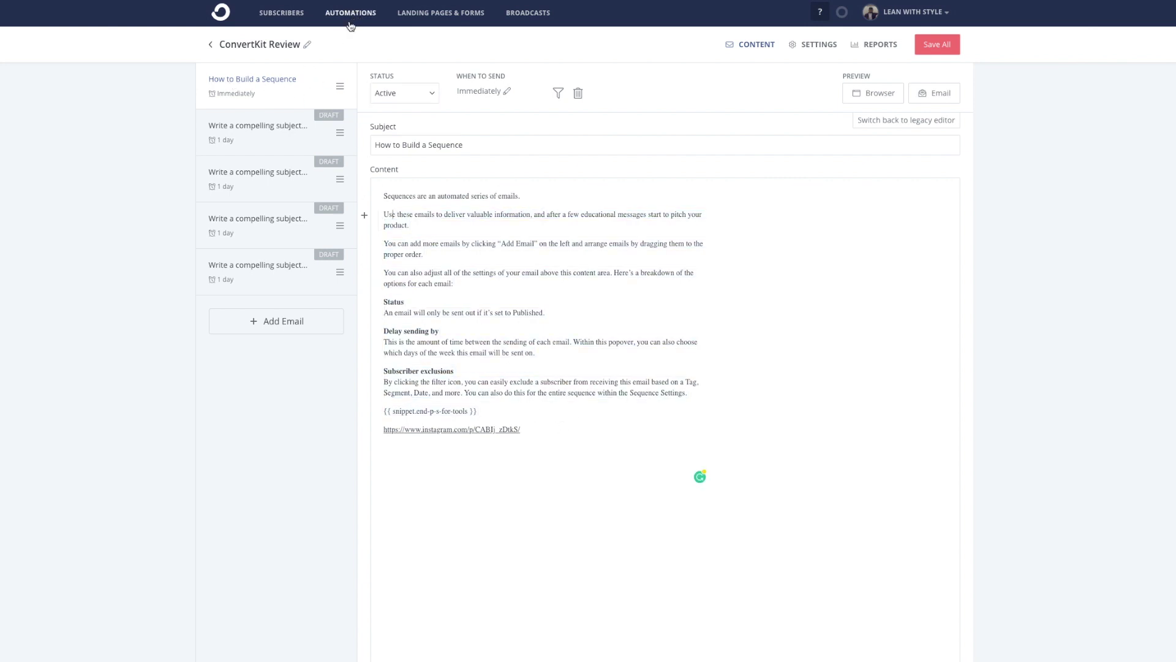
{"action": "left_click", "coordinate": [318, 137]}
{"action": "left_click", "coordinate": [331, 95]}
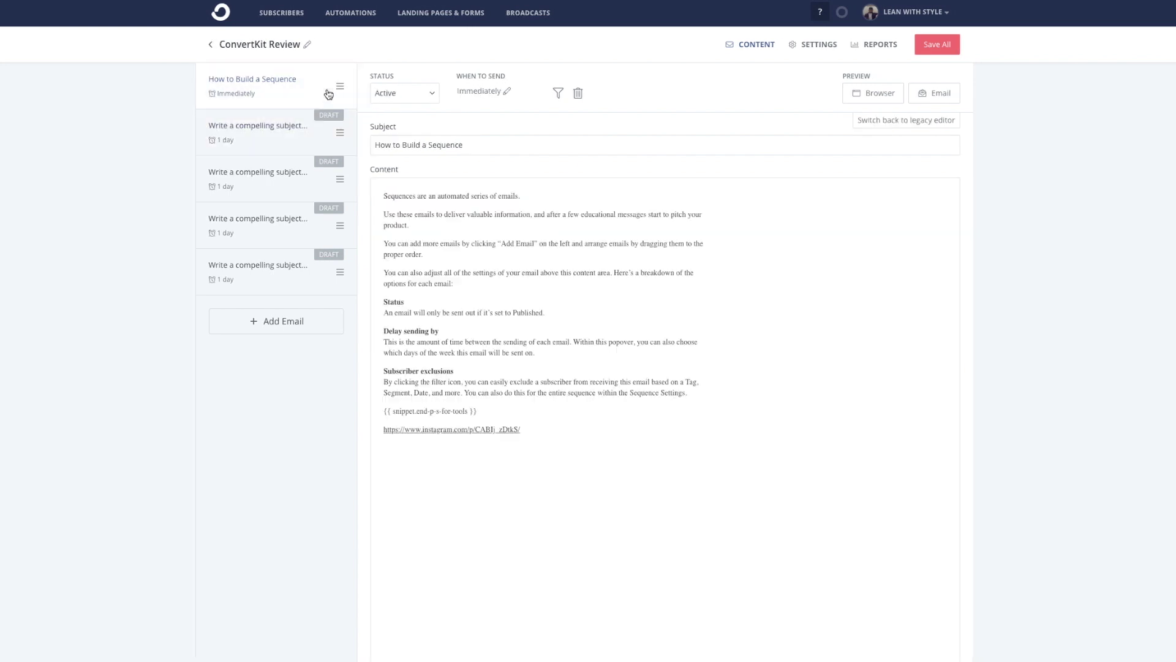
- Set the second email's status to Active and its sending delay to 2 hours after the last email
{"action": "left_click", "coordinate": [320, 134]}
{"action": "left_click", "coordinate": [428, 98]}
{"action": "left_click", "coordinate": [421, 128]}
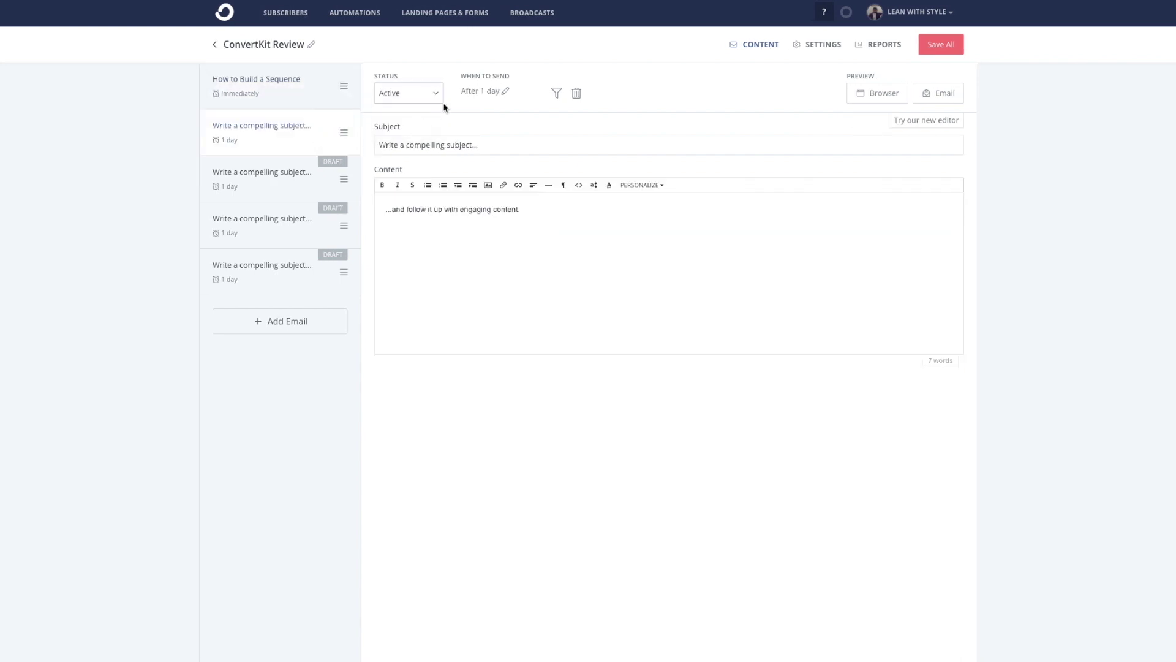
{"action": "left_click", "coordinate": [501, 91]}
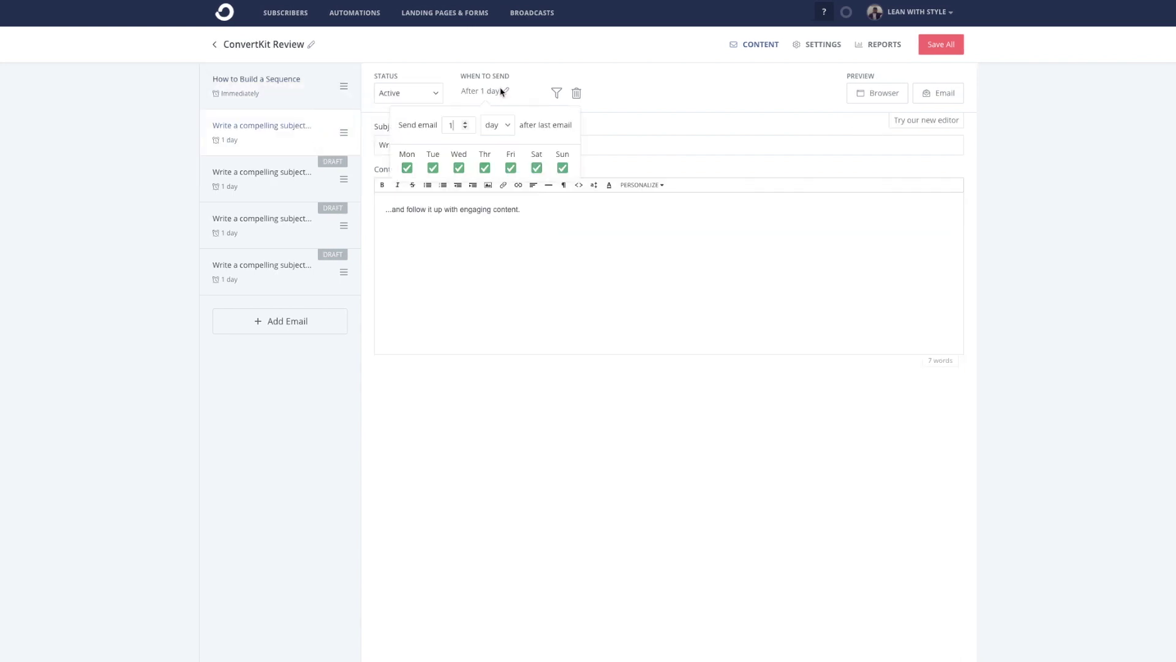
{"action": "left_click", "coordinate": [465, 130]}
{"action": "left_click", "coordinate": [498, 125]}
{"action": "left_click", "coordinate": [497, 158]}
{"action": "left_click", "coordinate": [465, 122]}
{"action": "left_click", "coordinate": [333, 101]}
- Change the second email's sending delay to 2 days after the last email
{"action": "left_click", "coordinate": [305, 95]}
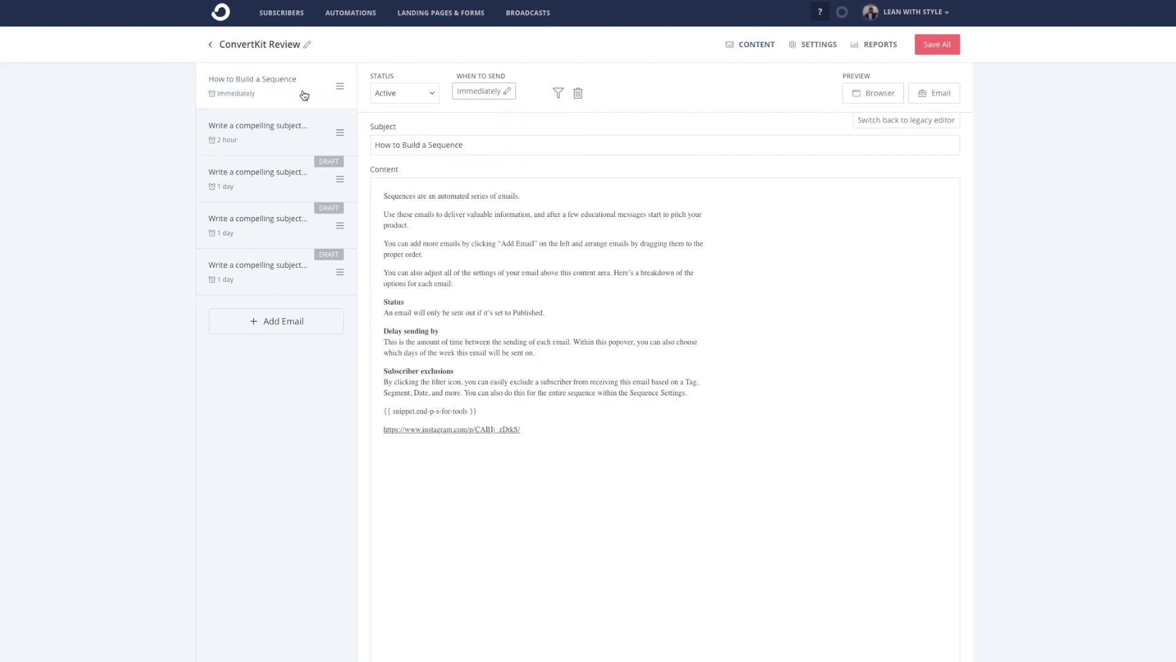
{"action": "left_click", "coordinate": [302, 144]}
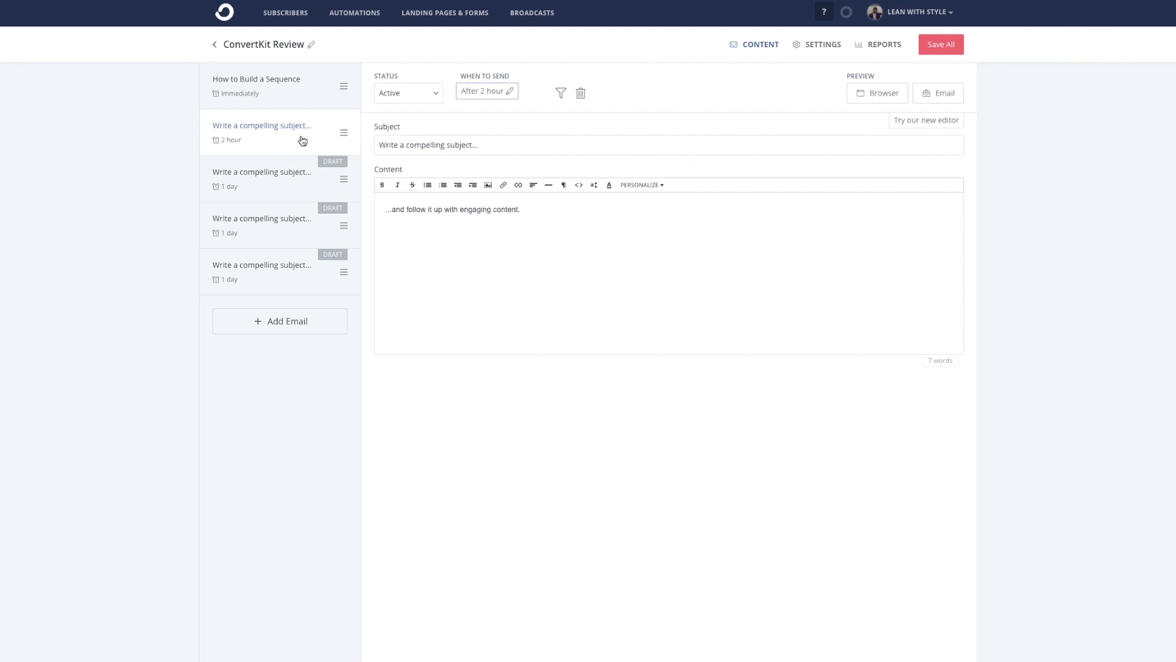
{"action": "left_click", "coordinate": [508, 94]}
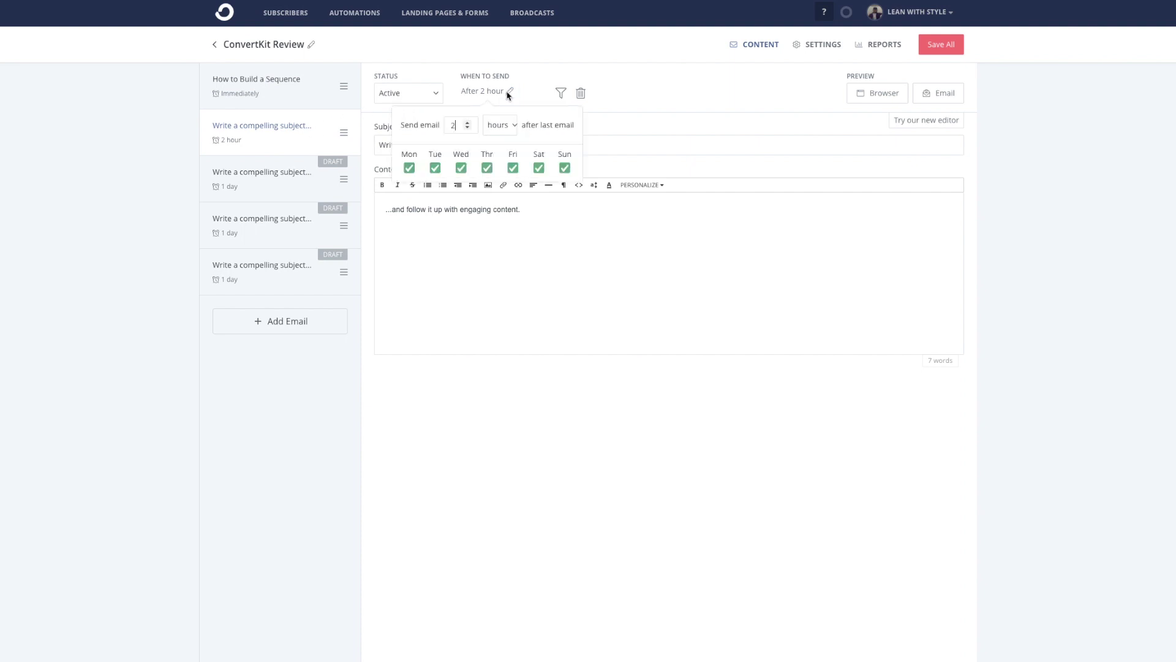
{"action": "left_click", "coordinate": [492, 127]}
{"action": "left_click", "coordinate": [495, 143]}
{"action": "left_click", "coordinate": [479, 96]}
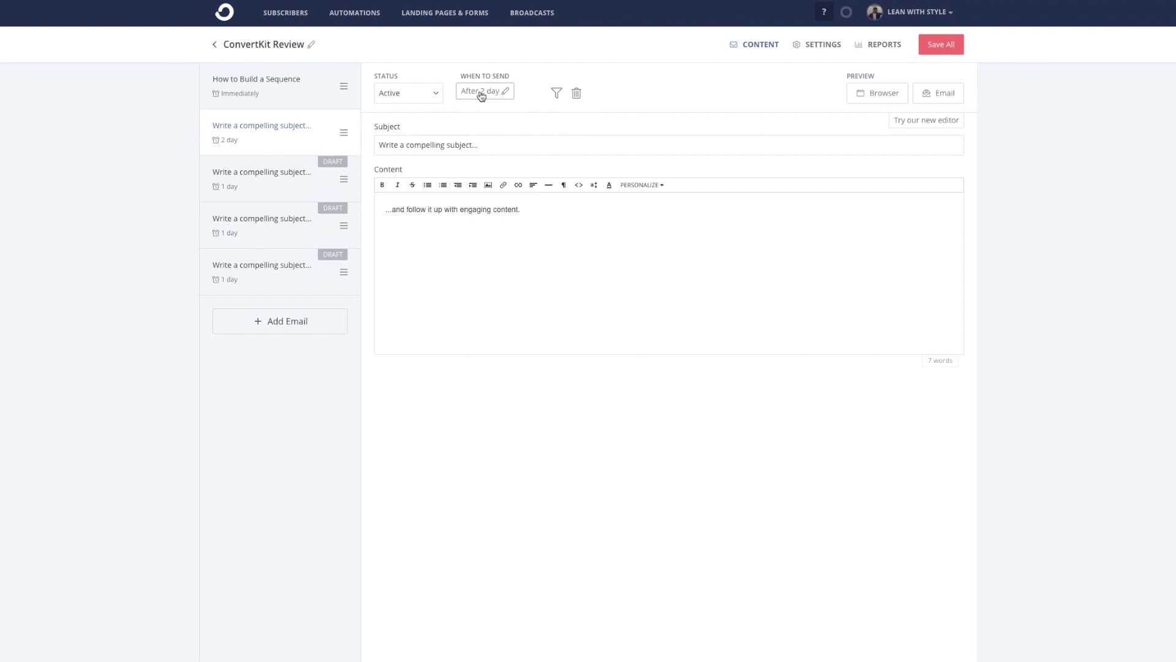
- Toggle the second email's status between Draft and Active
{"action": "left_click", "coordinate": [413, 93]}
{"action": "left_click", "coordinate": [406, 111]}
{"action": "left_click", "coordinate": [411, 95]}
{"action": "left_click", "coordinate": [402, 128]}
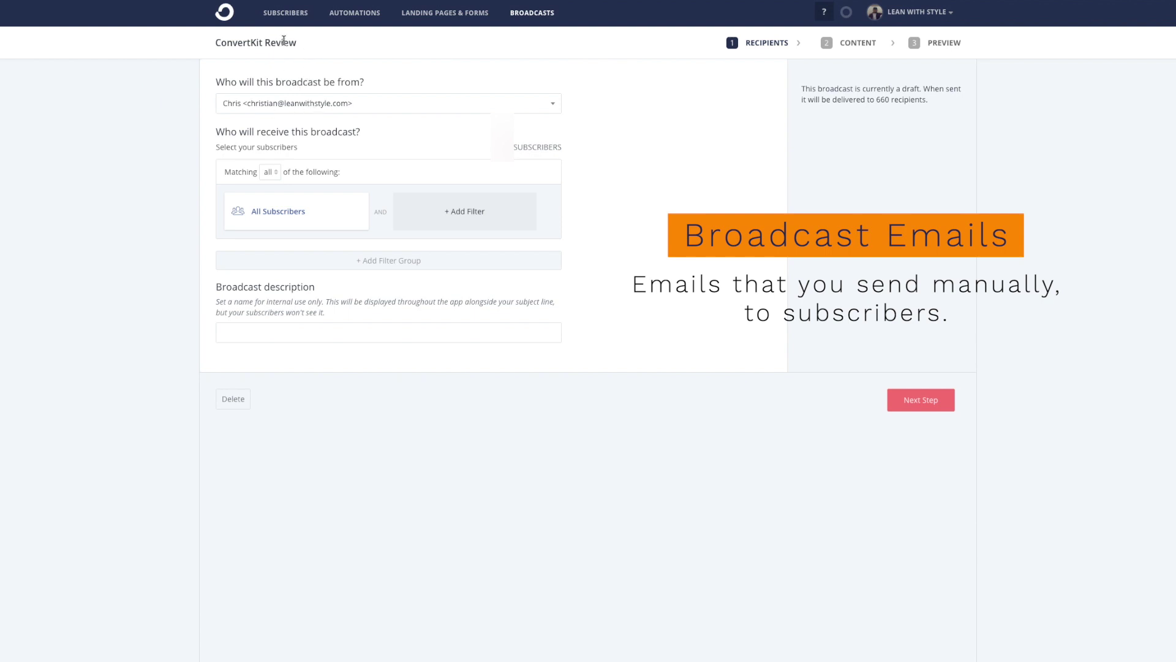
- Change the All Subscribers recipient filter of the ConvertKit Review broadcast to people subscribed to the Newsletter tag
{"action": "left_click_drag", "start_coordinate": [297, 43], "coordinate": [214, 41]}
{"action": "left_click", "coordinate": [359, 126]}
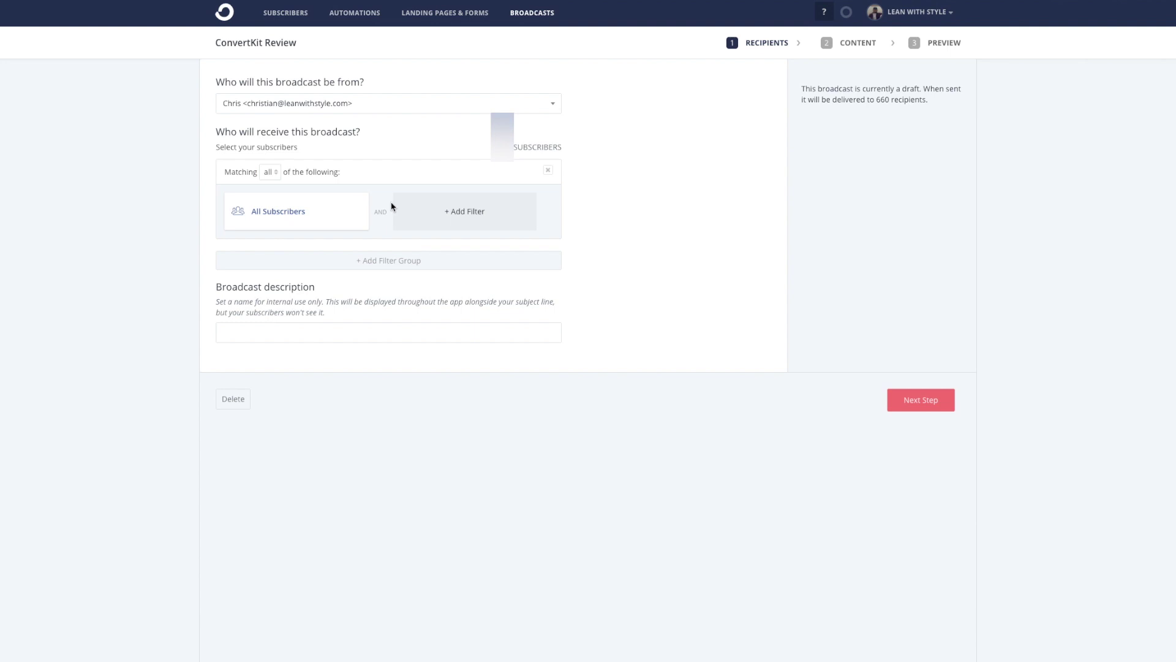
{"action": "left_click", "coordinate": [337, 218]}
{"action": "left_click", "coordinate": [295, 222]}
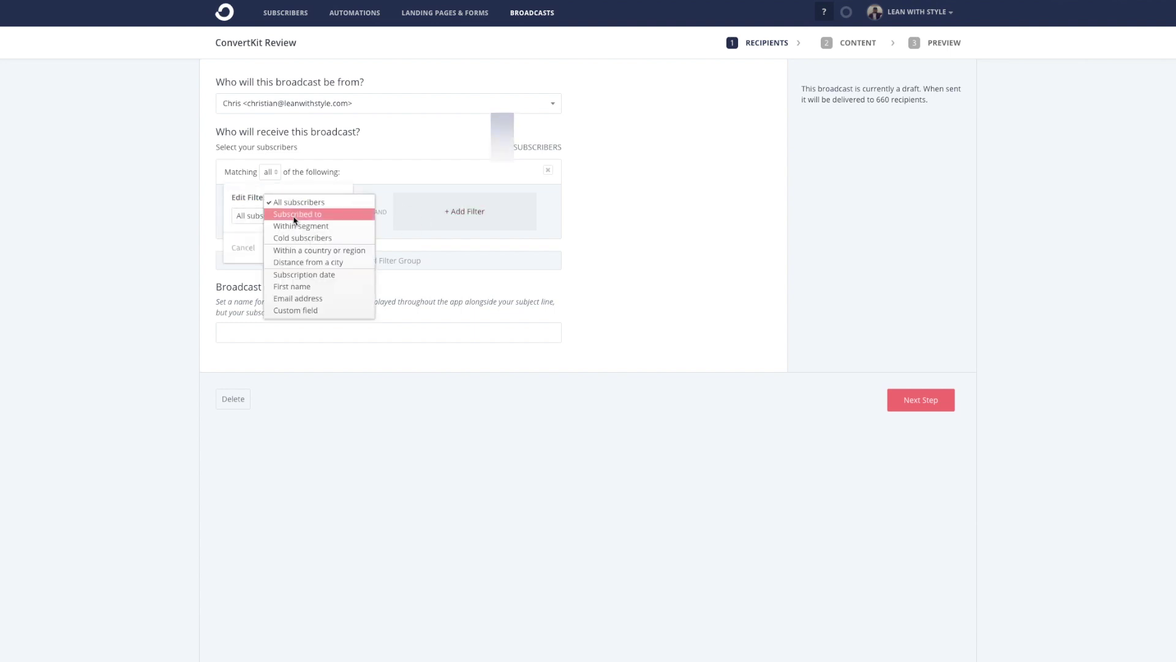
{"action": "left_click", "coordinate": [297, 215]}
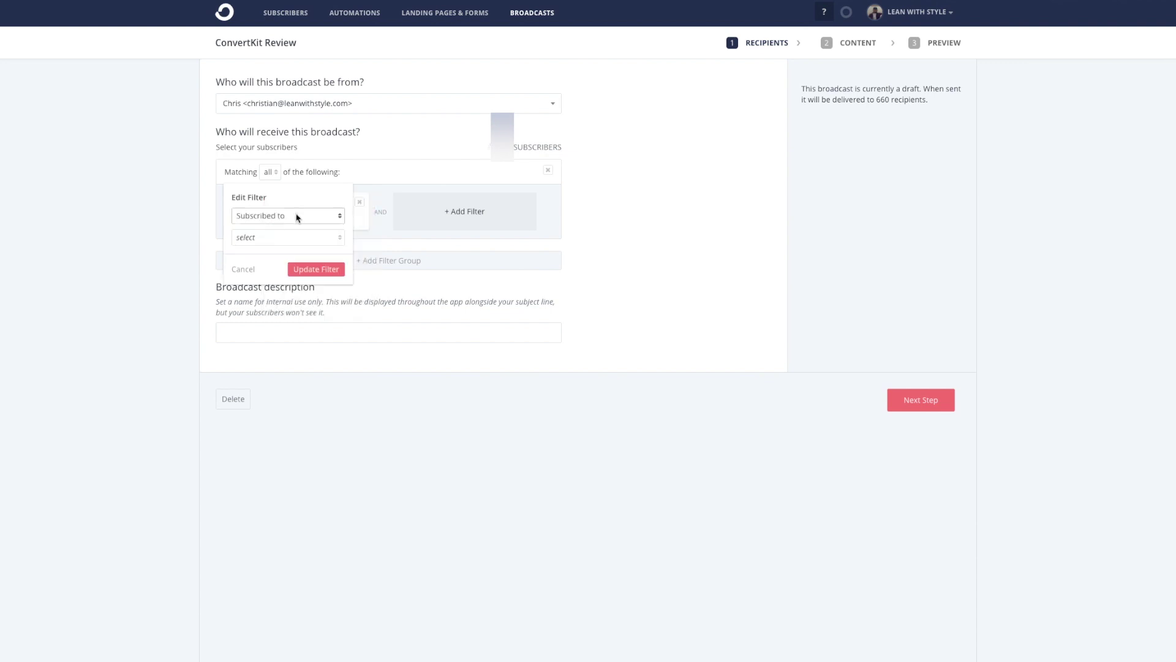
{"action": "left_click", "coordinate": [279, 236]}
{"action": "left_click", "coordinate": [262, 280]}
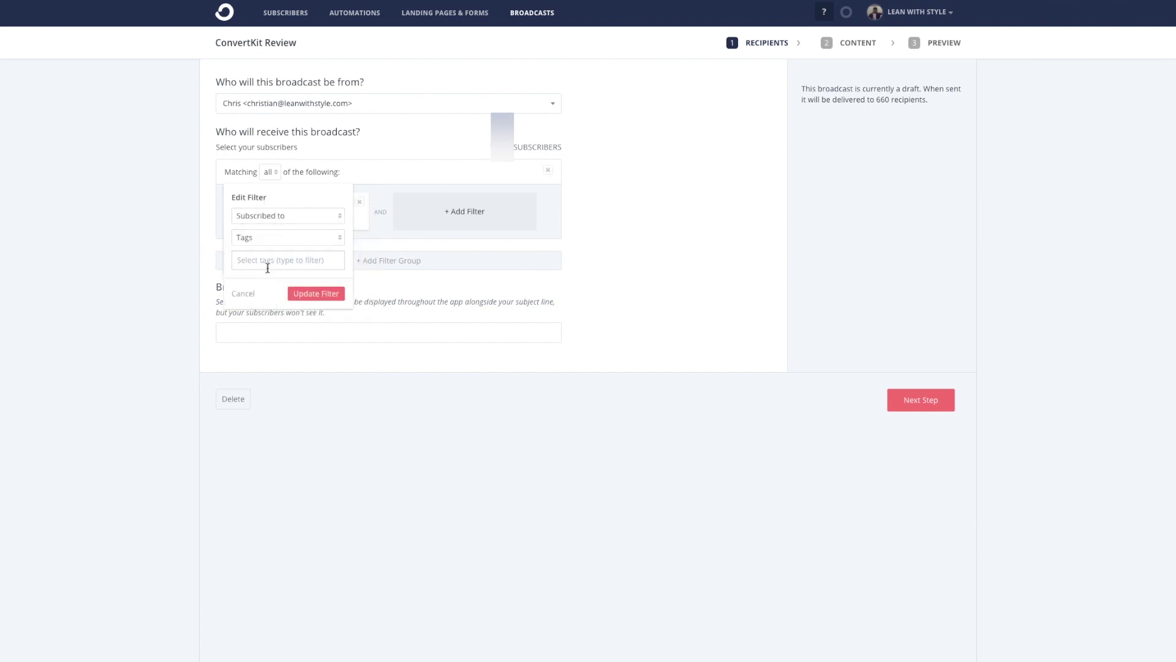
{"action": "left_click", "coordinate": [269, 259]}
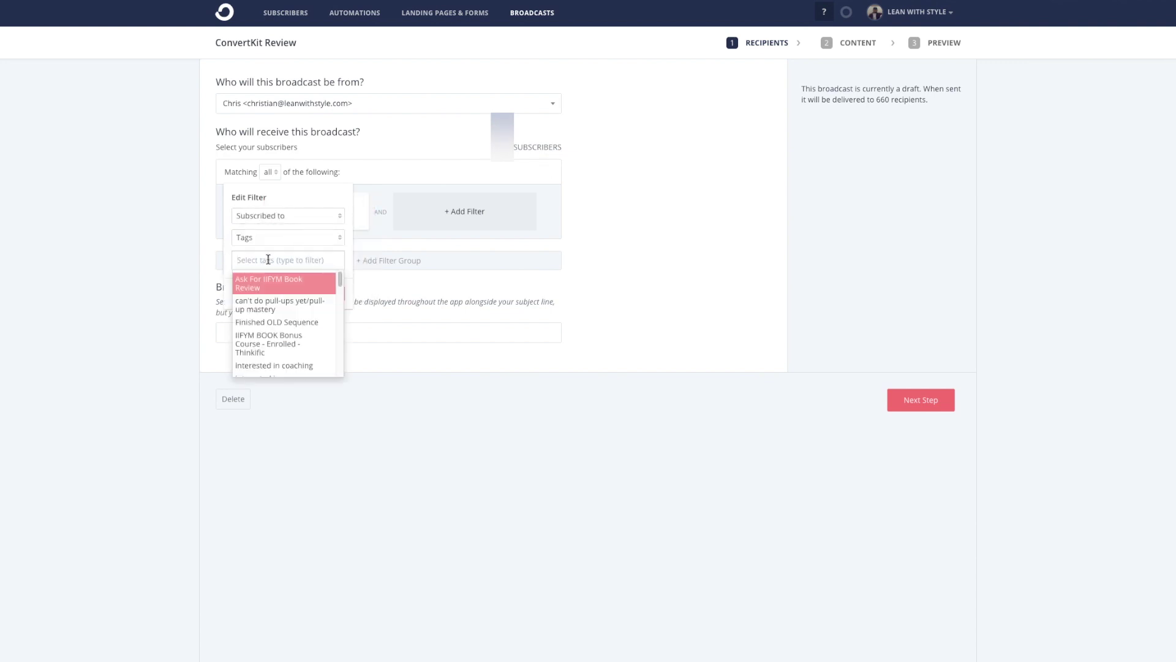
{"action": "type", "text": "news"}
{"action": "key", "text": "Return"}
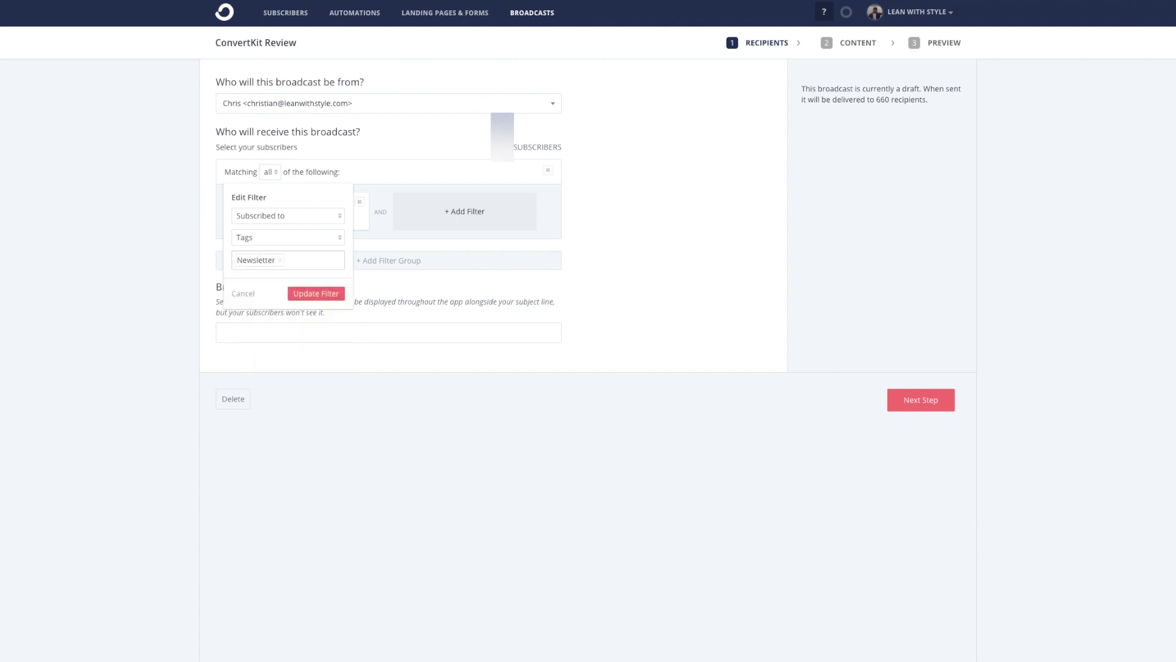
{"action": "key", "text": "Return"}
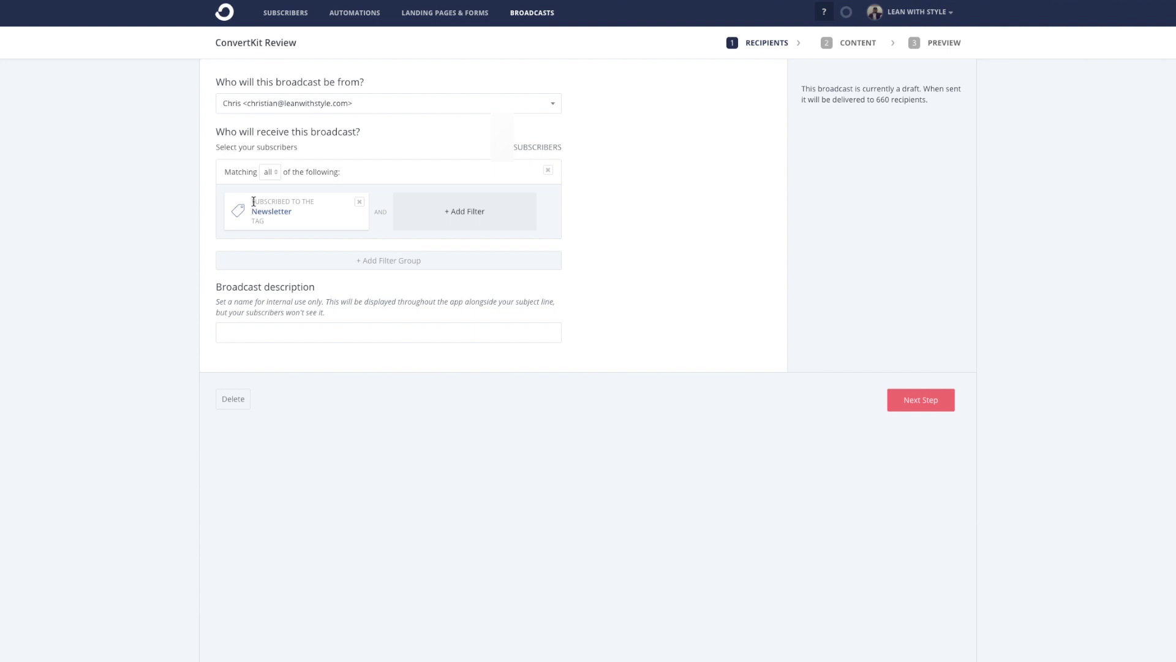
- Add a second recipient filter for people subscribed to the overweight / obese tag
{"action": "left_click", "coordinate": [300, 218]}
{"action": "left_click", "coordinate": [487, 217]}
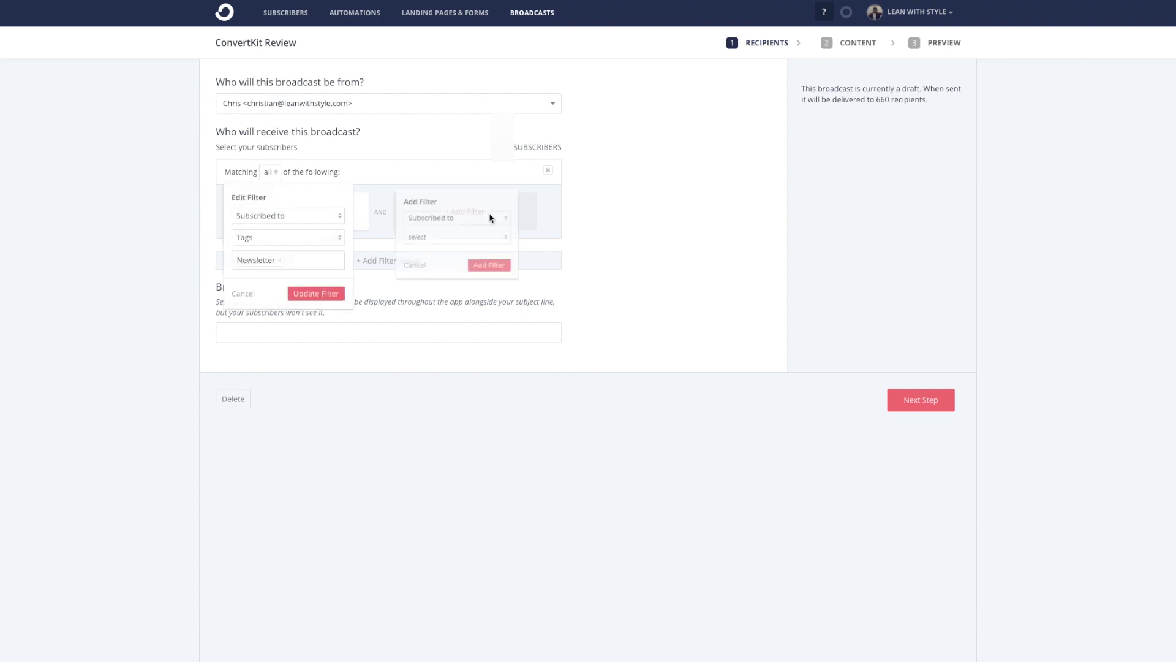
{"action": "left_click", "coordinate": [438, 239]}
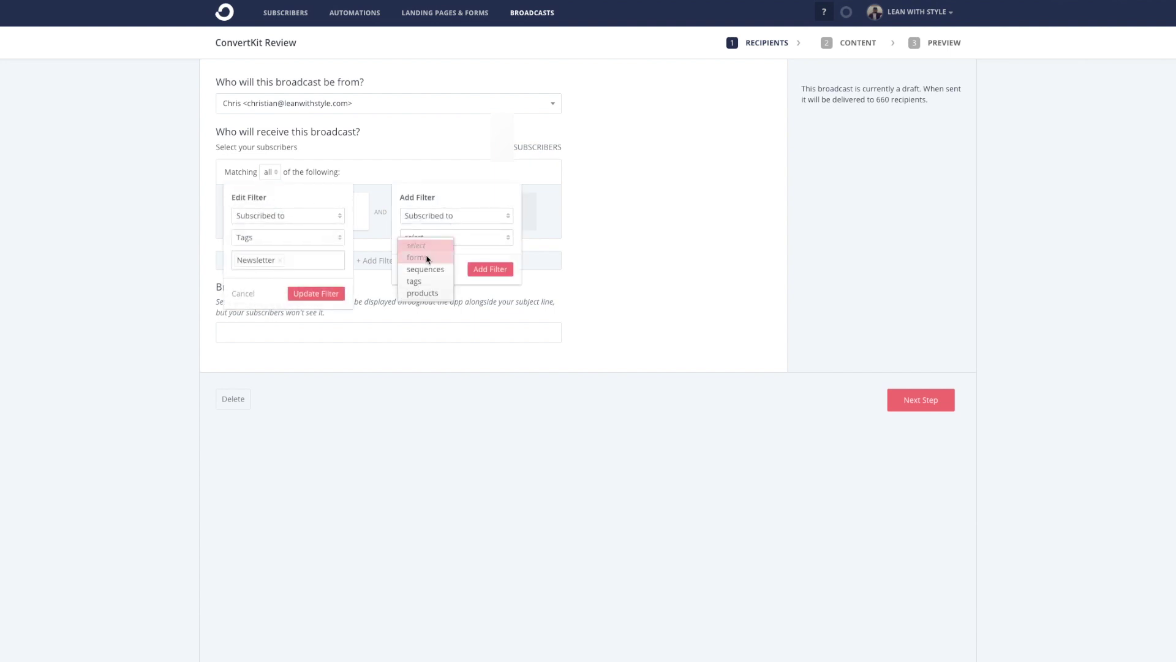
{"action": "left_click", "coordinate": [428, 257]}
{"action": "type", "text": "over"}
{"action": "key", "text": "Return"}
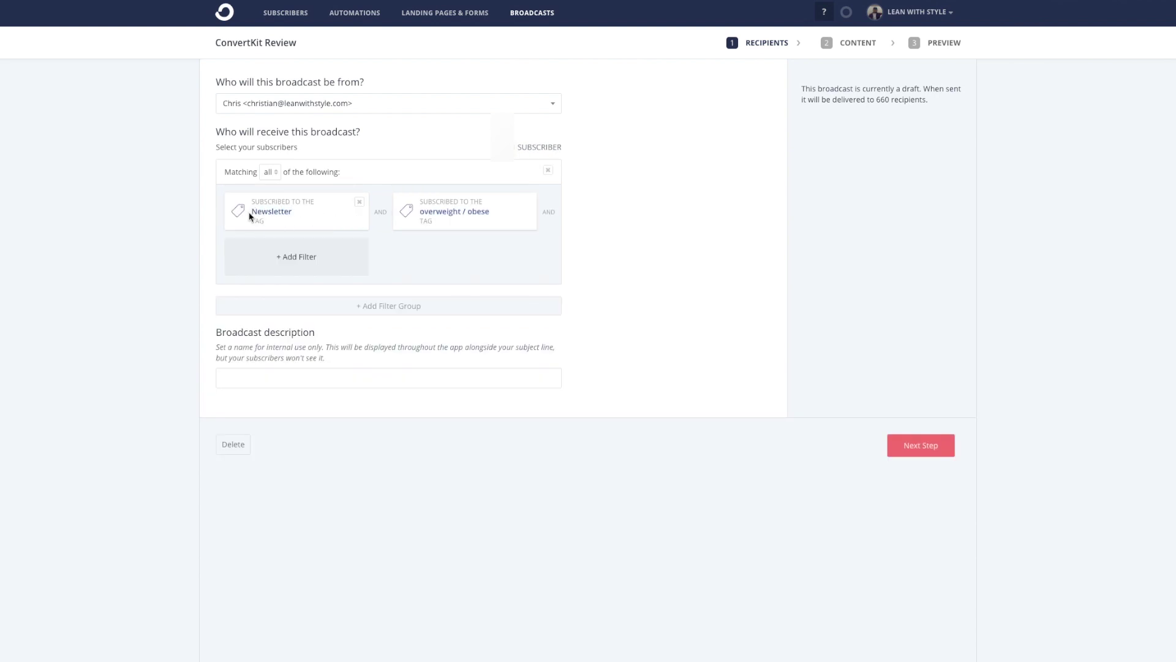
- Check the settings of the Newsletter and overweight / obese filters, closing both without changes
{"action": "left_click", "coordinate": [256, 216]}
{"action": "left_click", "coordinate": [474, 211]}
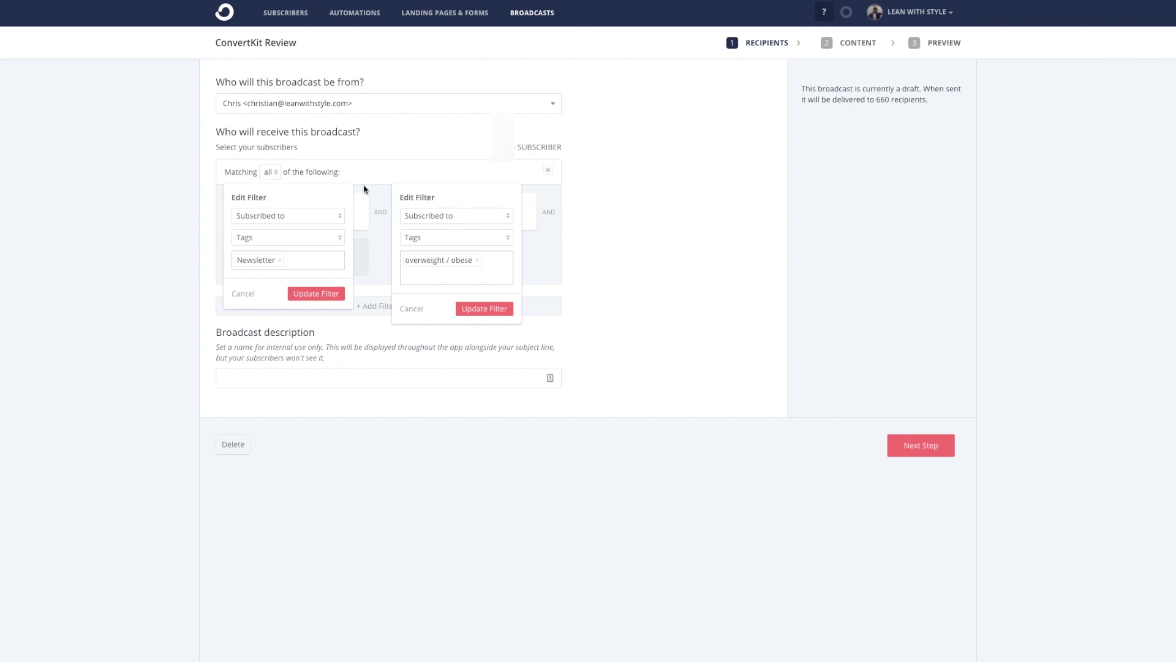
{"action": "left_click", "coordinate": [408, 314]}
{"action": "left_click", "coordinate": [250, 294]}
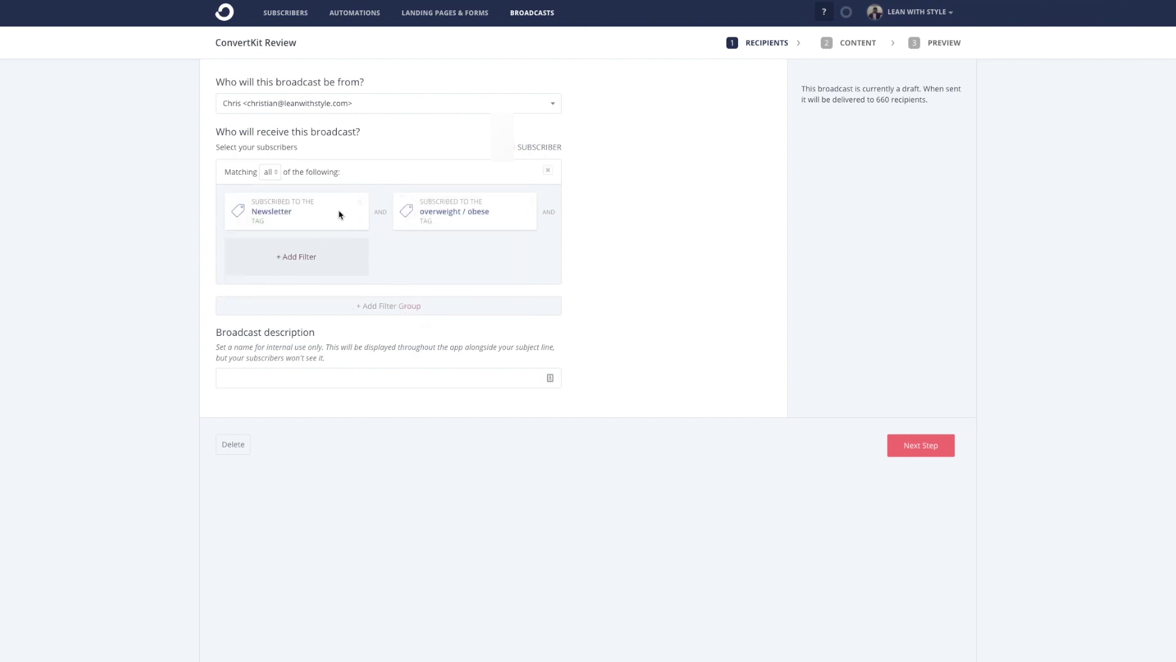
- Set the filter group to match none of its two tag filters
{"action": "left_click", "coordinate": [271, 173]}
{"action": "left_click", "coordinate": [273, 177]}
{"action": "left_click", "coordinate": [273, 172]}
{"action": "left_click", "coordinate": [275, 199]}
{"action": "left_click_drag", "start_coordinate": [252, 201], "coordinate": [491, 237]}
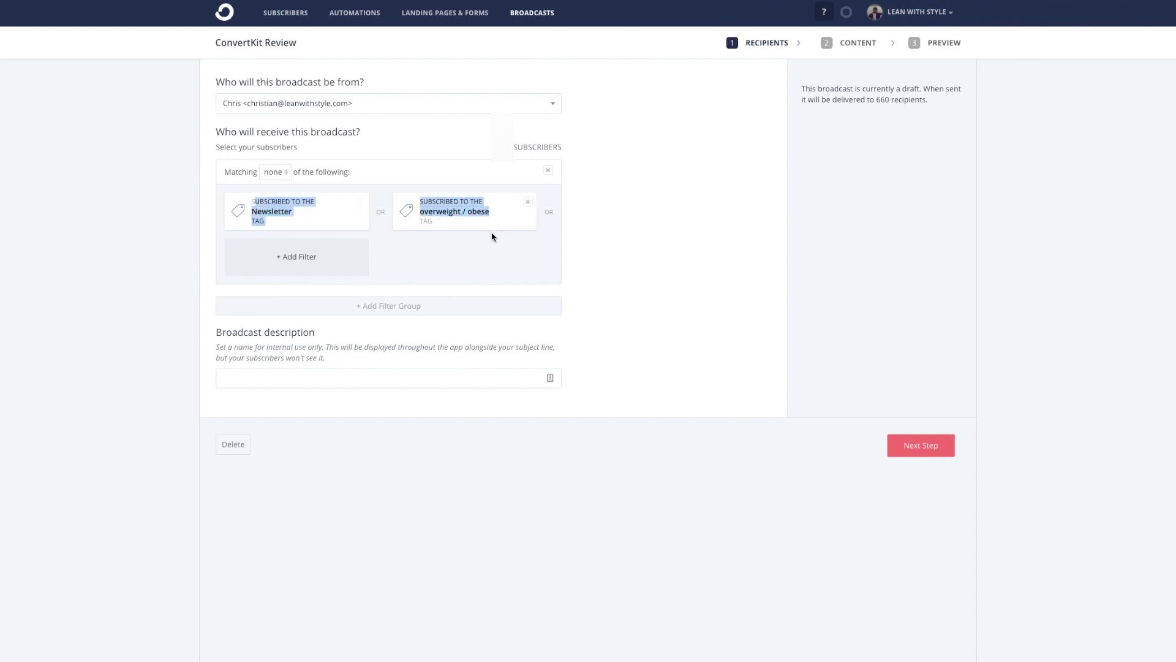
{"action": "left_click", "coordinate": [461, 234]}
- Set the filter group back to matching all of its tag filters
{"action": "left_click", "coordinate": [278, 174]}
{"action": "left_click", "coordinate": [276, 184]}
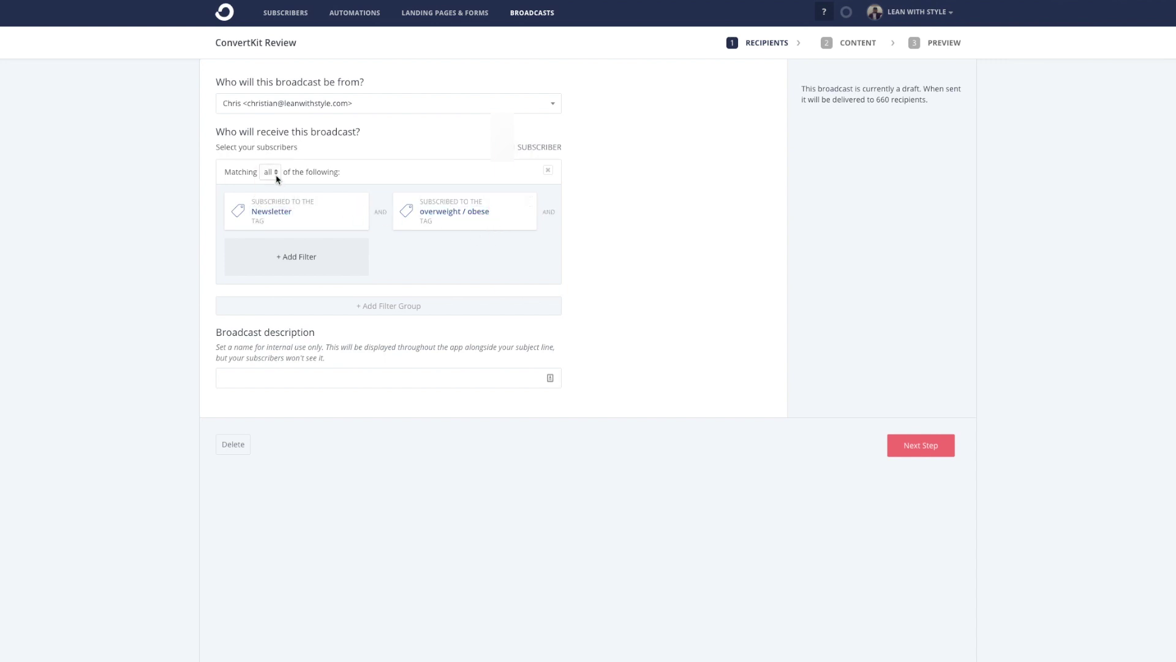
{"action": "left_click", "coordinate": [276, 179]}
{"action": "left_click", "coordinate": [276, 182]}
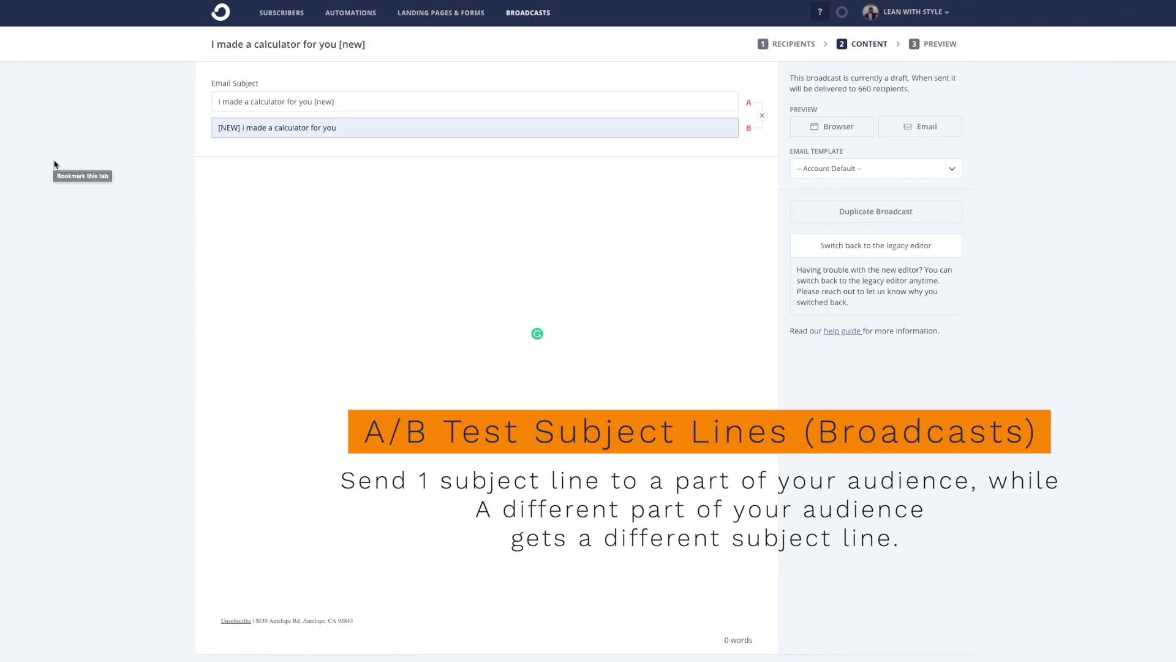
- Toggle the A/B subject line test off and on, and compare the calculator email's two subject lines
{"action": "left_click", "coordinate": [762, 116]}
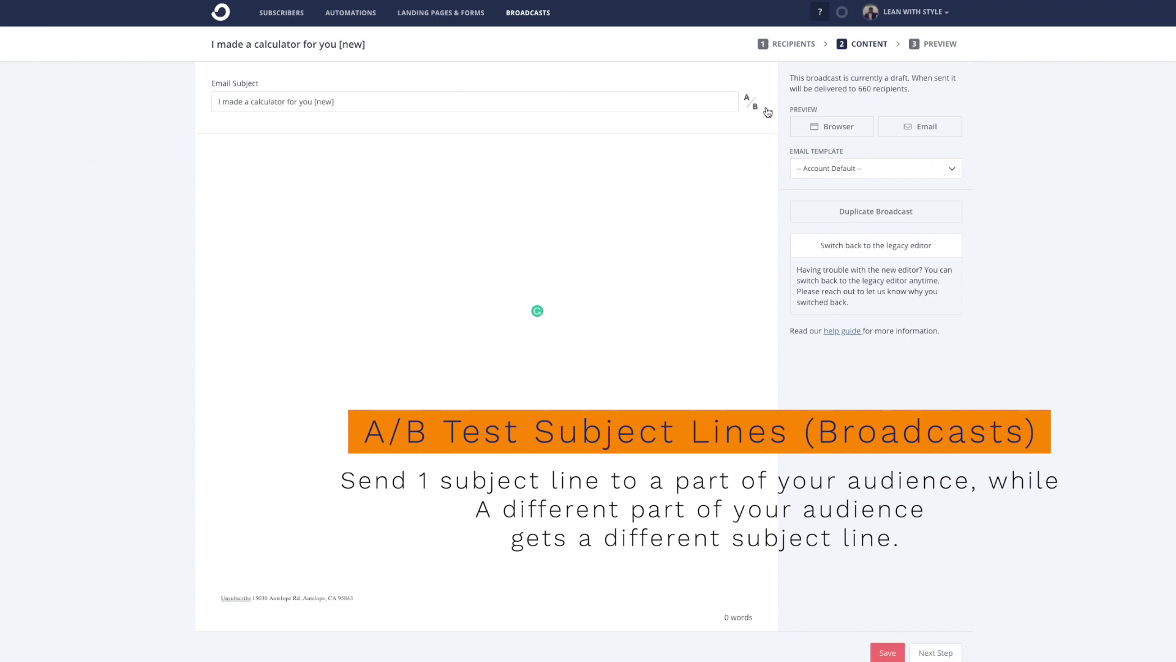
{"action": "triple_click", "coordinate": [230, 106]}
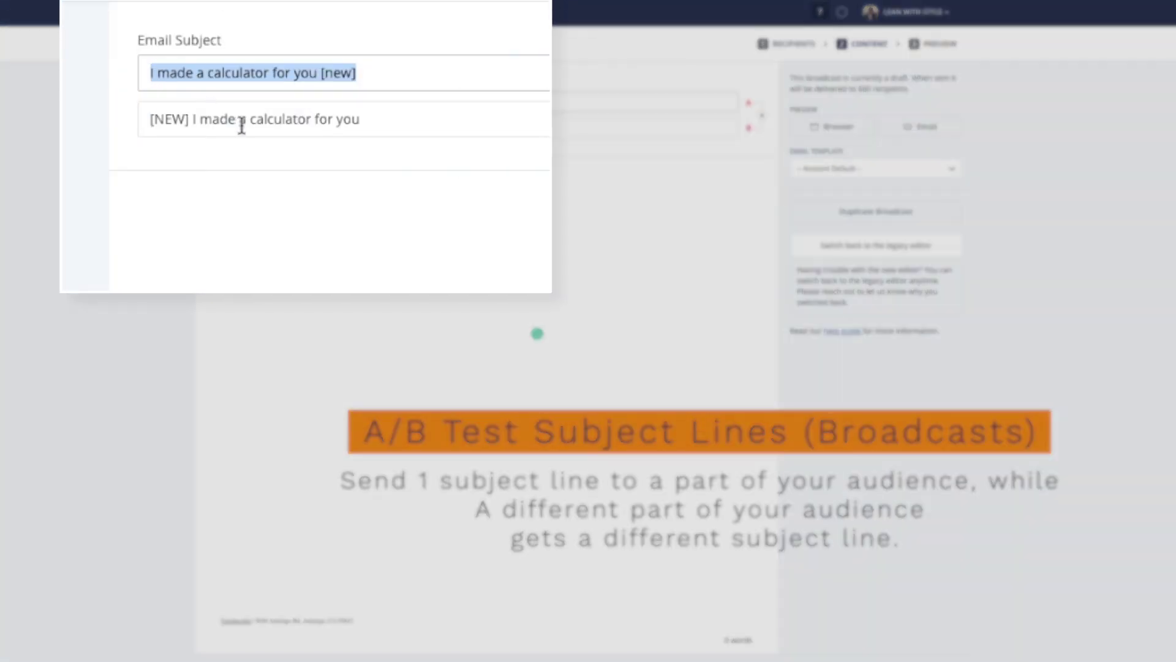
{"action": "left_click", "coordinate": [444, 113]}
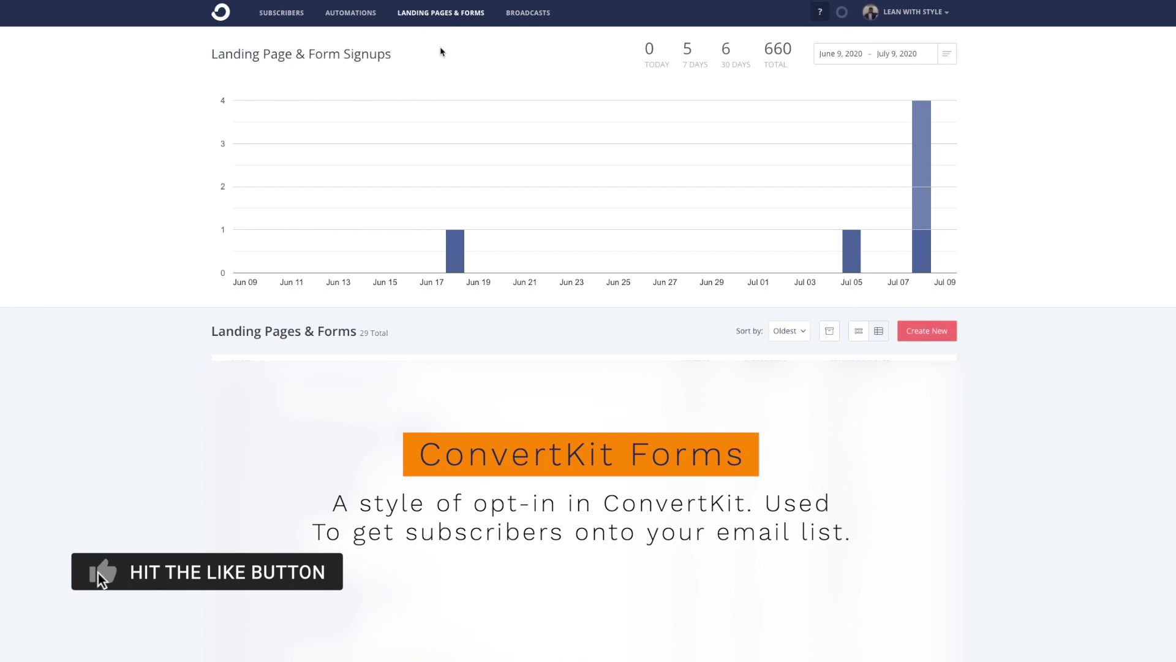
- Start creating a new subscriber form with the Inline display format
{"action": "left_click", "coordinate": [951, 334]}
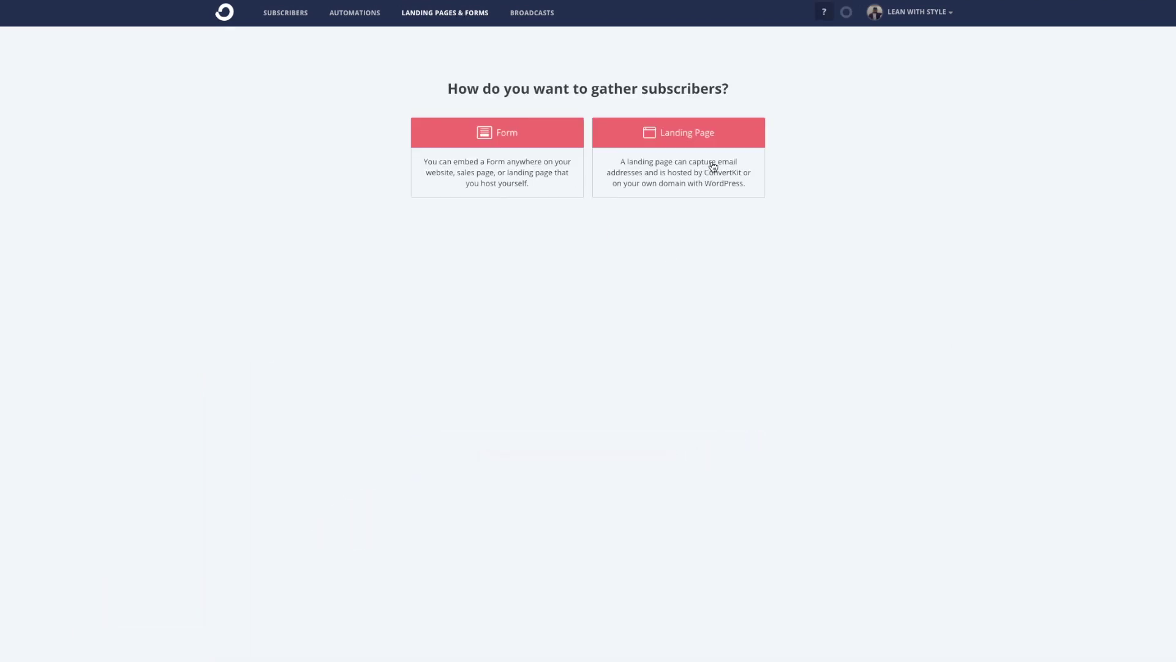
{"action": "left_click", "coordinate": [528, 132]}
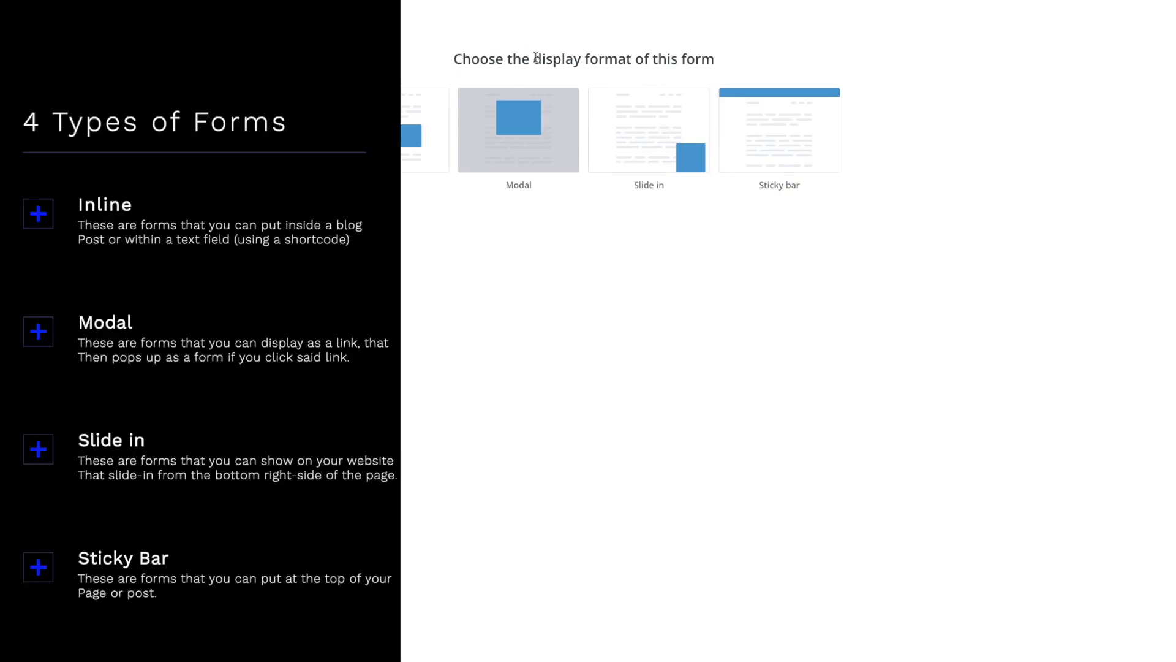
{"action": "mouse_move", "coordinate": [536, 58]}
{"action": "left_mouse_down"}
{"action": "mouse_move", "coordinate": [675, 74]}
{"action": "mouse_move", "coordinate": [522, 59]}
{"action": "left_mouse_up"}
{"action": "left_click", "coordinate": [430, 147]}
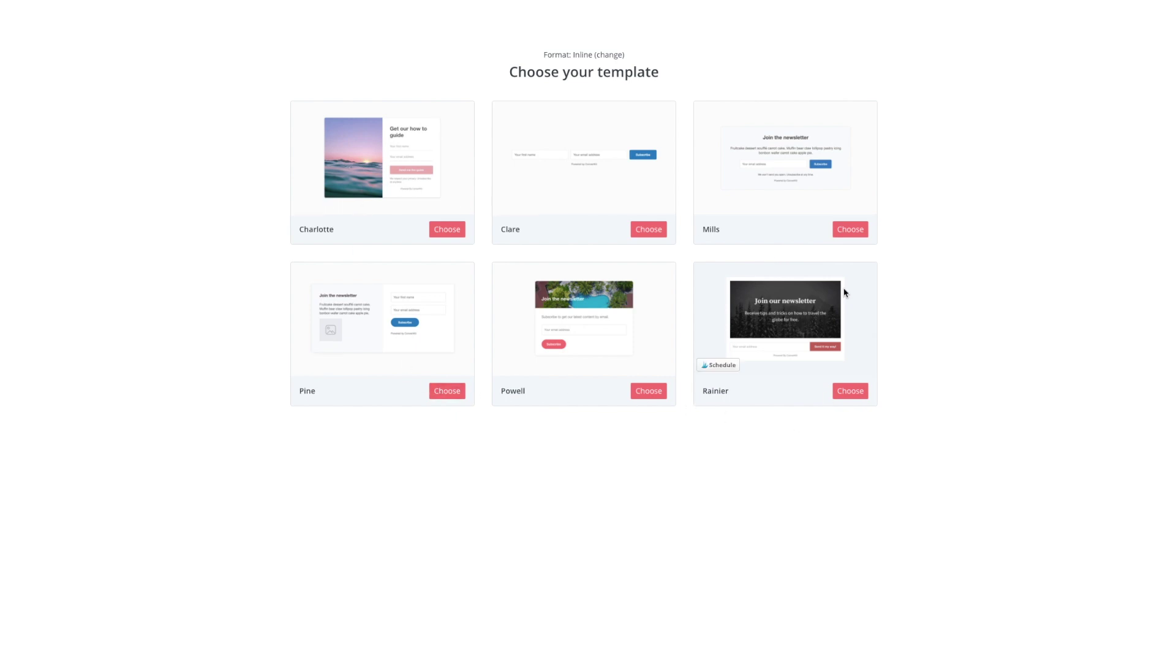
- Revisit the form's display formats and choose the Charlotte template for the inline form
{"action": "left_click", "coordinate": [609, 56]}
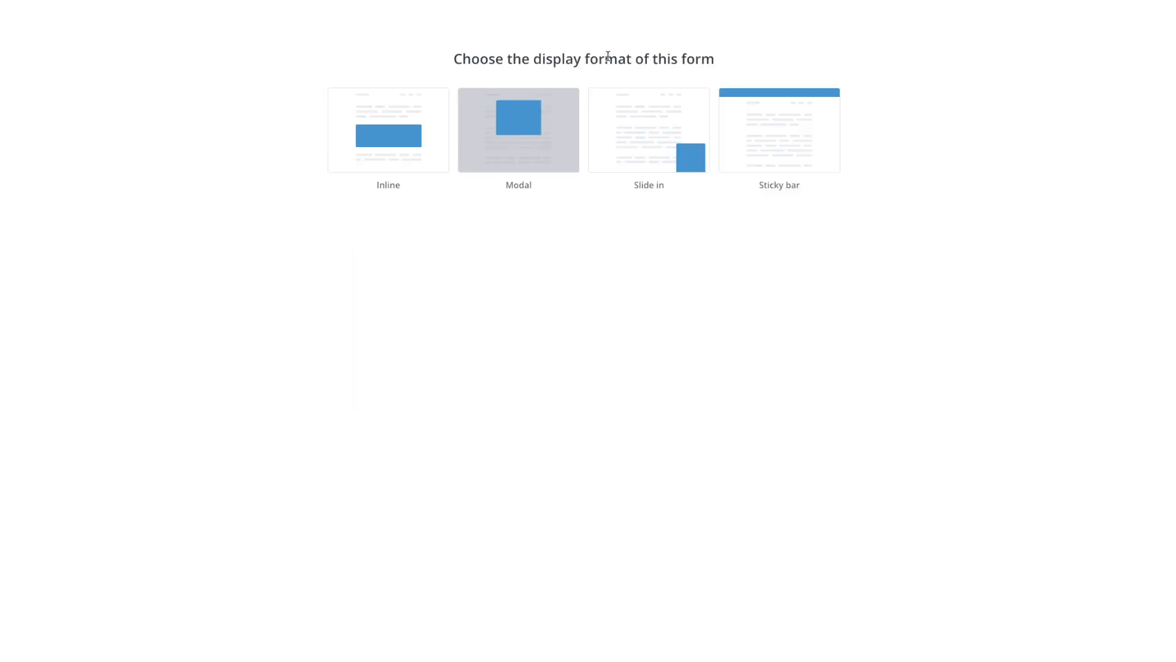
{"action": "left_click", "coordinate": [769, 129]}
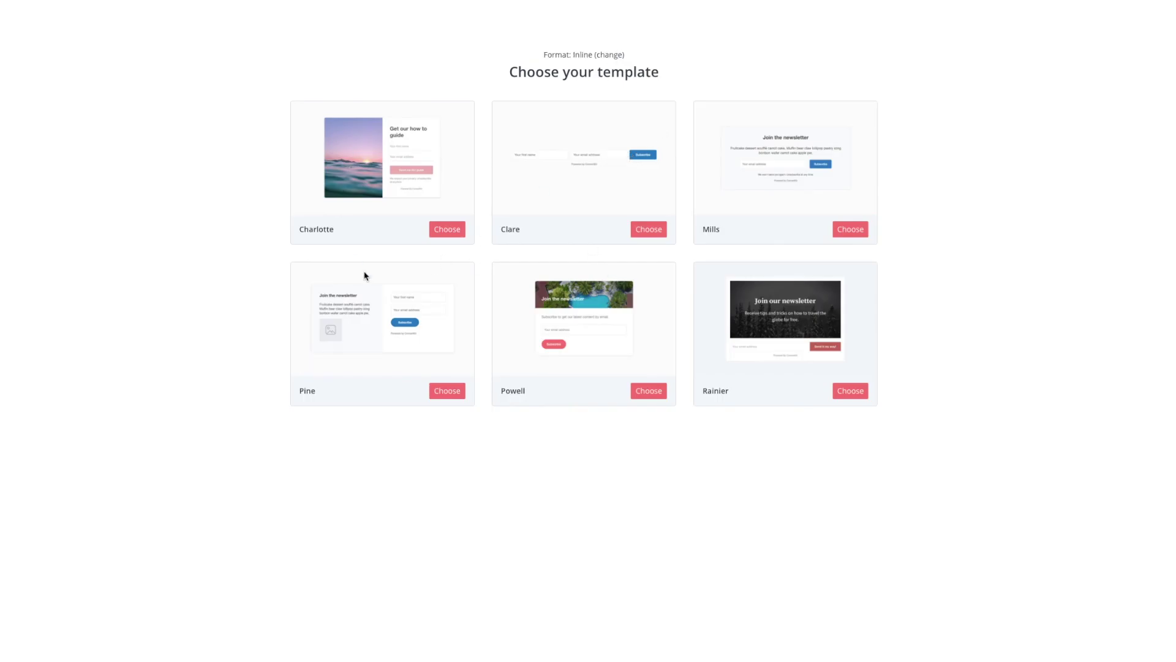
{"action": "left_click", "coordinate": [453, 233]}
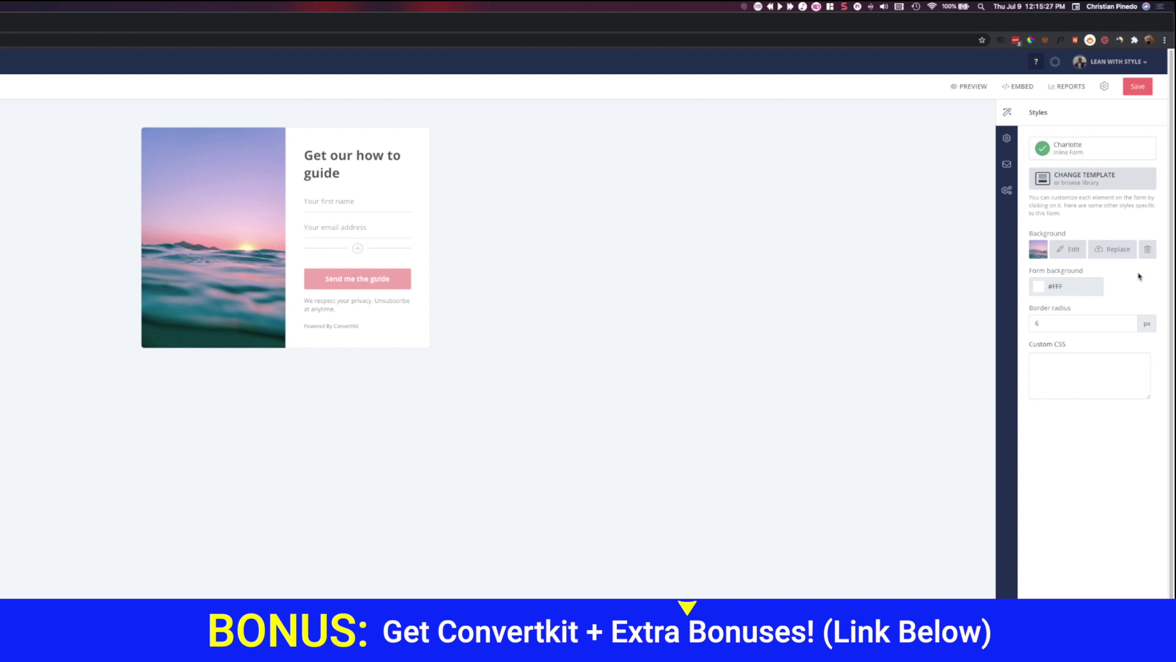
- Replace the form's background image with the Unsplash photo of a laptop beside a water glass
{"action": "left_click", "coordinate": [1119, 251]}
{"action": "left_click", "coordinate": [161, 168]}
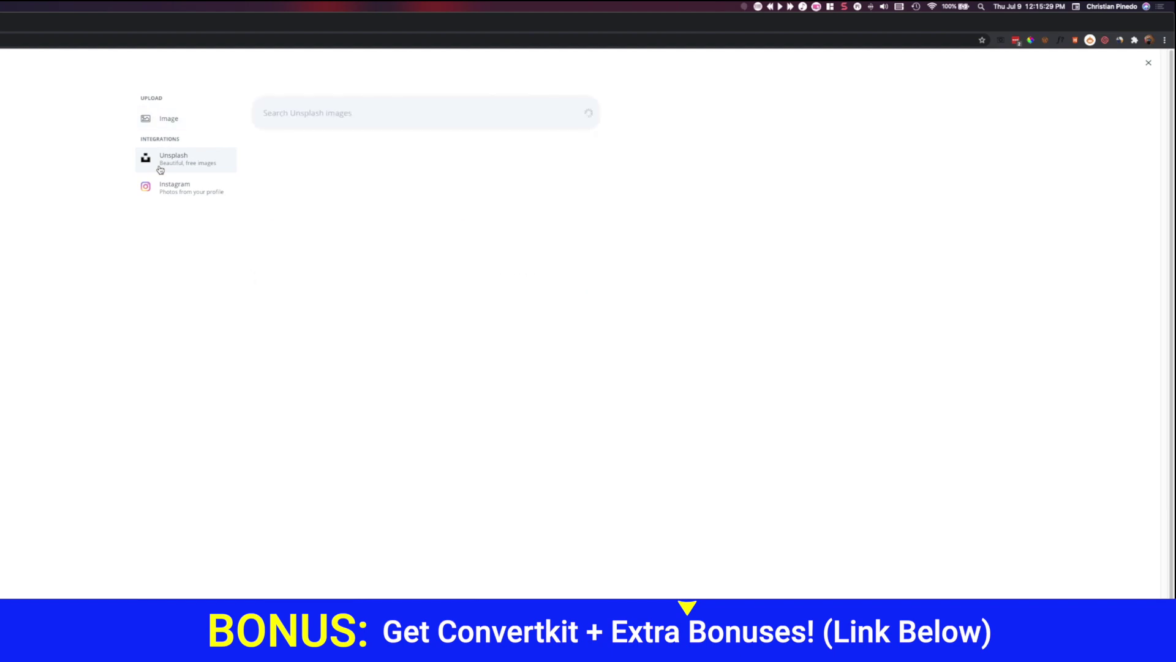
{"action": "left_click", "coordinate": [175, 194]}
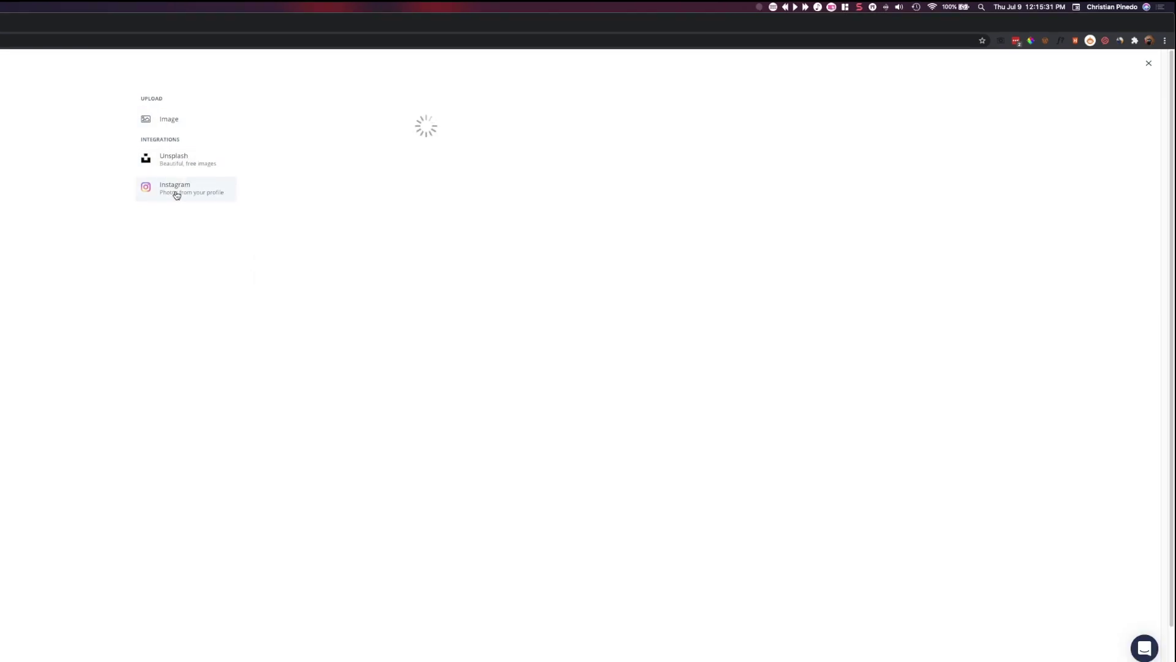
{"action": "left_click", "coordinate": [178, 173]}
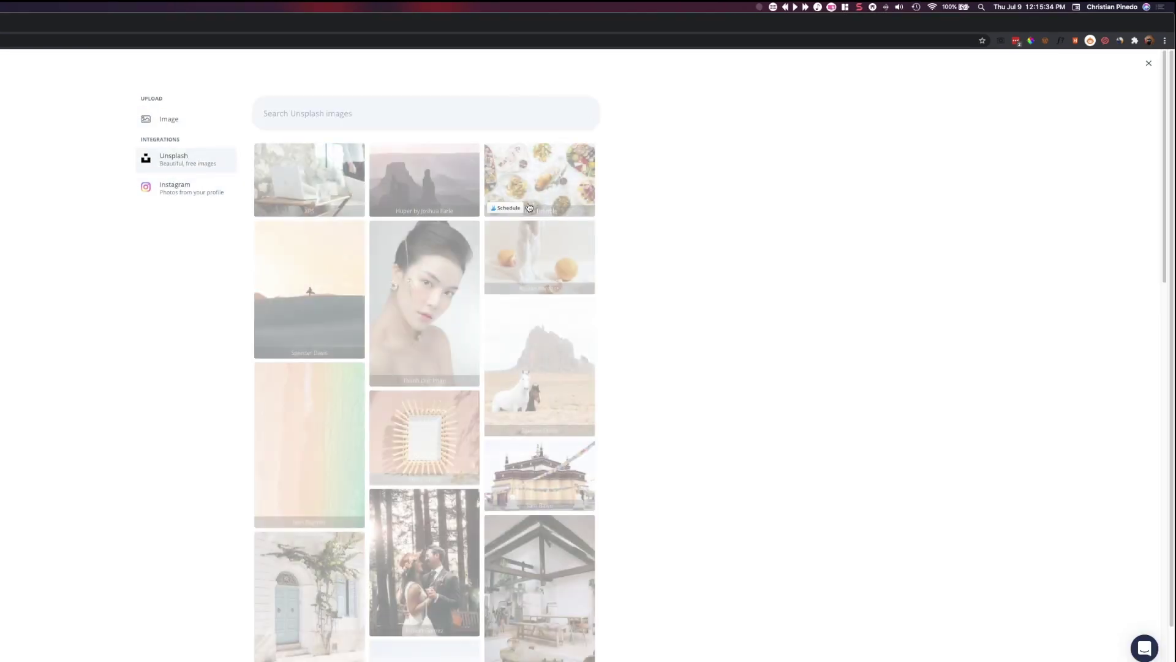
{"action": "left_click", "coordinate": [325, 187]}
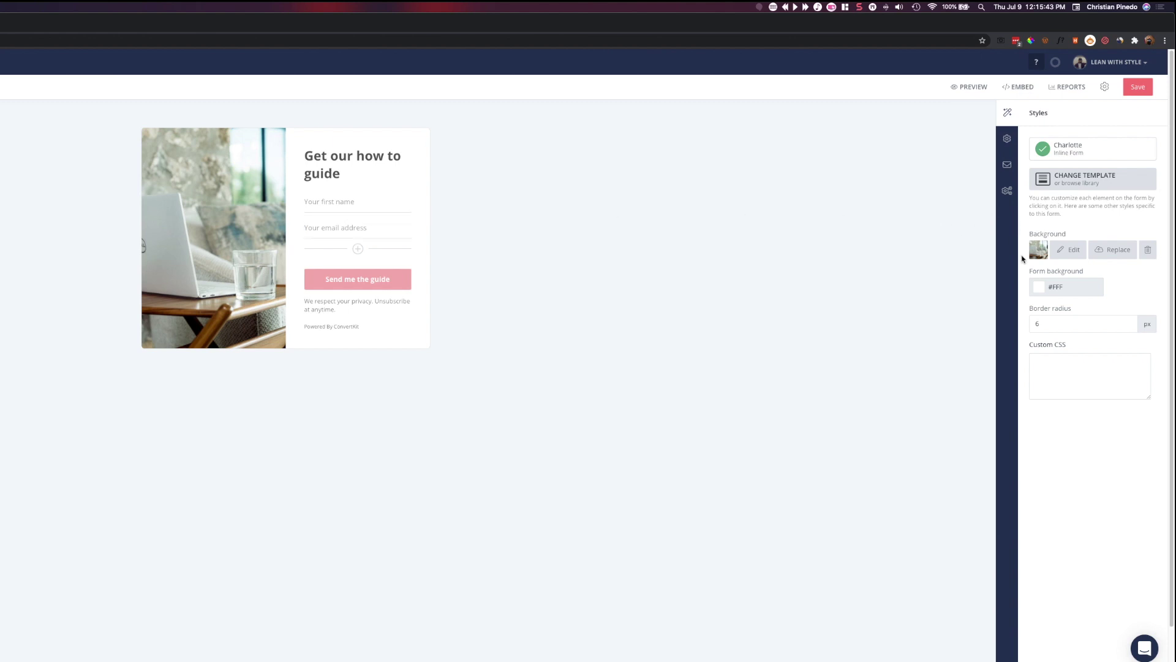
- Set the form's background colour to #5656E8 and its border radius to 59 px
{"action": "left_click", "coordinate": [1035, 291]}
{"action": "left_click_drag", "start_coordinate": [1071, 324], "coordinate": [1130, 325]}
{"action": "left_click", "coordinate": [1113, 329]}
{"action": "left_click", "coordinate": [1129, 323]}
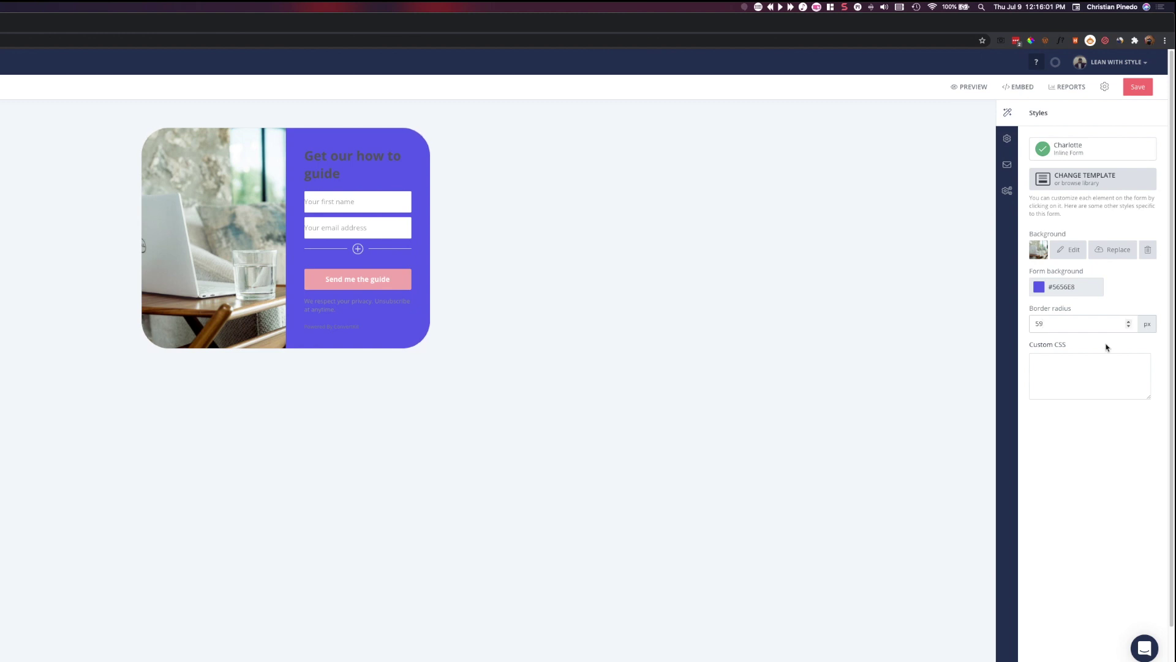
{"action": "left_click", "coordinate": [1094, 370]}
- Change the form to the Modal display format, using the Charlotte template
{"action": "left_click", "coordinate": [1015, 135]}
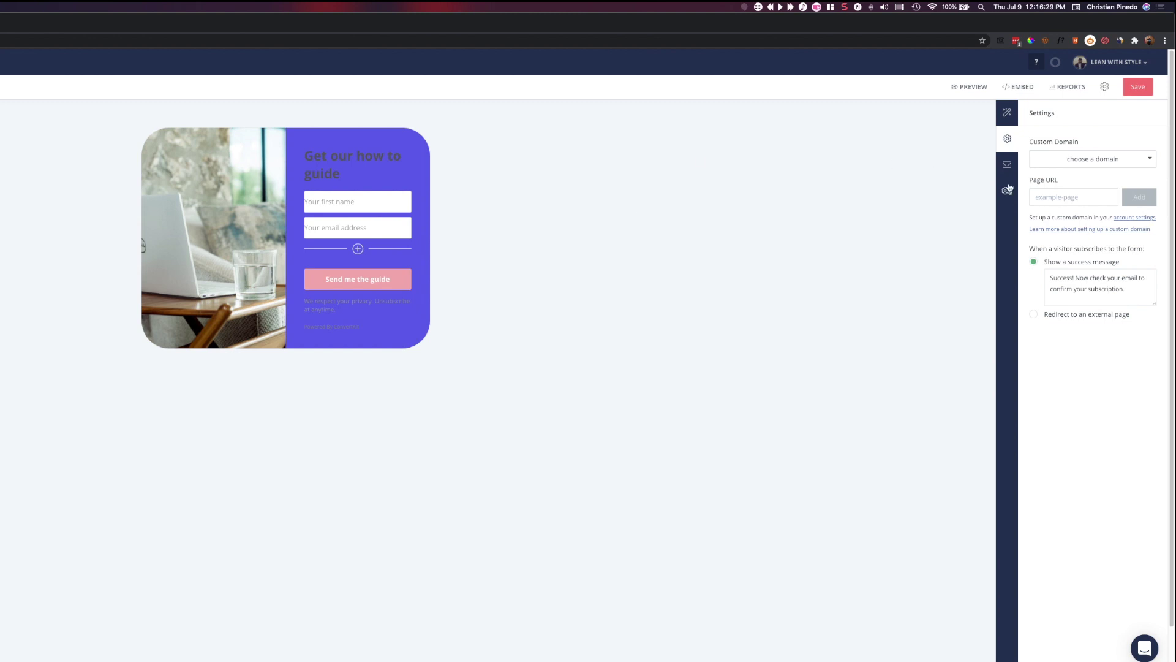
{"action": "left_click", "coordinate": [1007, 113]}
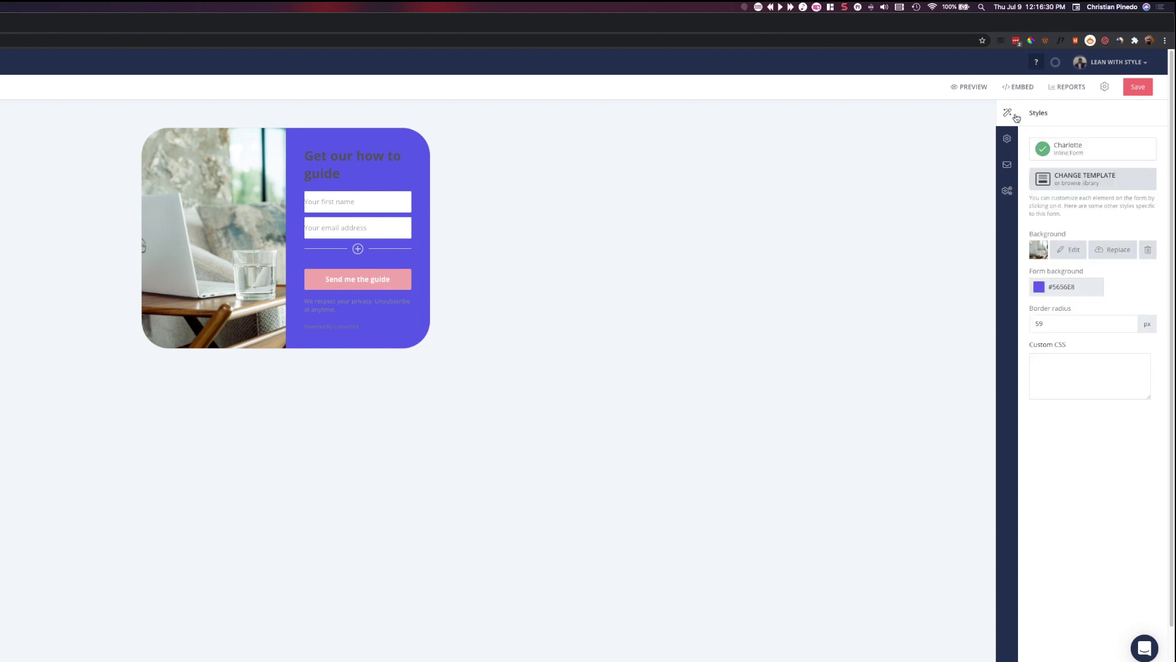
{"action": "left_click", "coordinate": [1071, 179]}
{"action": "left_click", "coordinate": [392, 99]}
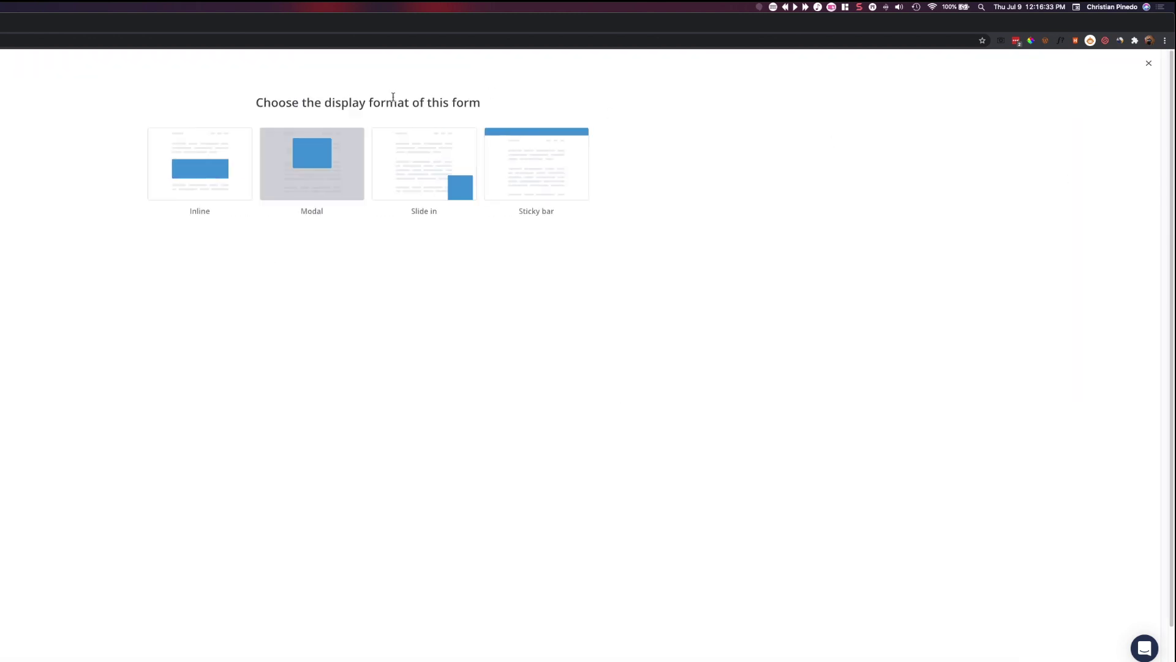
{"action": "left_click", "coordinate": [334, 161]}
{"action": "left_click", "coordinate": [253, 253]}
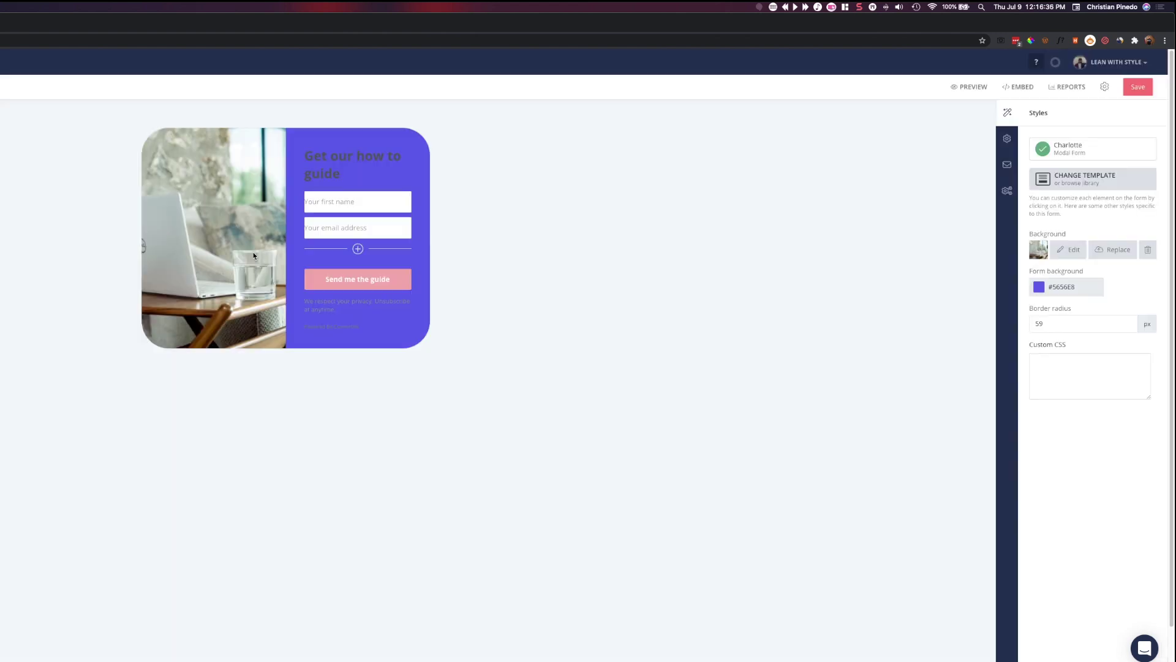
- Review the modal form's display options in its settings and enter 50% as the scroll percentage
{"action": "left_click", "coordinate": [1009, 140]}
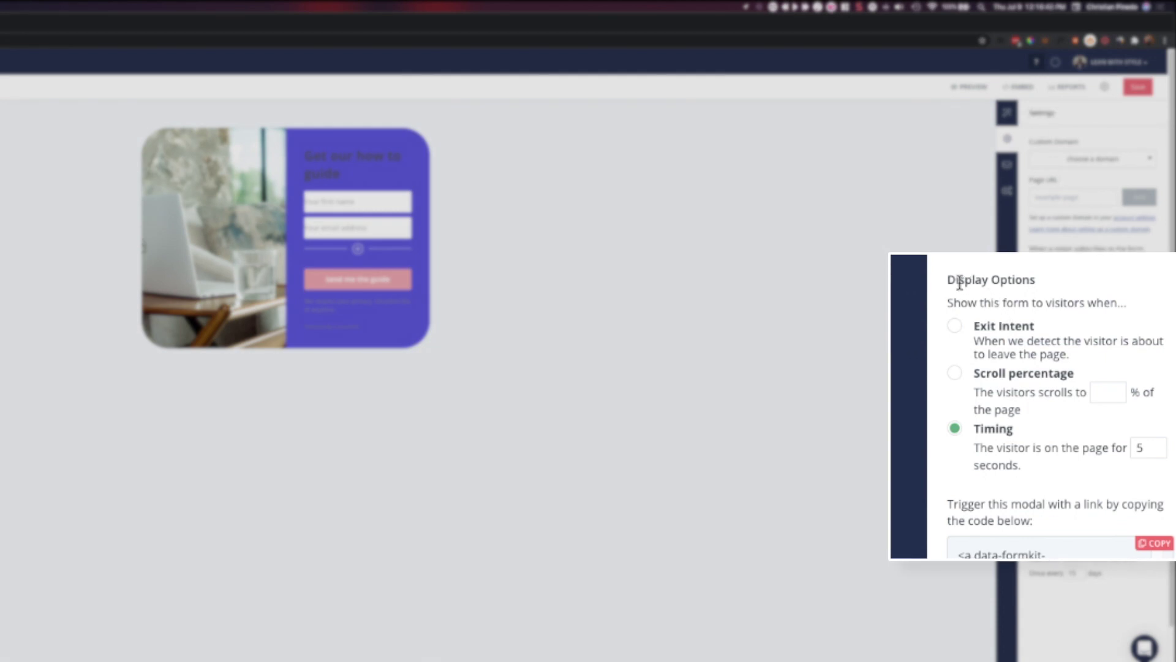
{"action": "left_click_drag", "start_coordinate": [949, 281], "coordinate": [1034, 281]}
{"action": "left_click", "coordinate": [1039, 282]}
{"action": "scroll", "coordinate": [1040, 283], "scroll_direction": "down", "scroll_amount": 1}
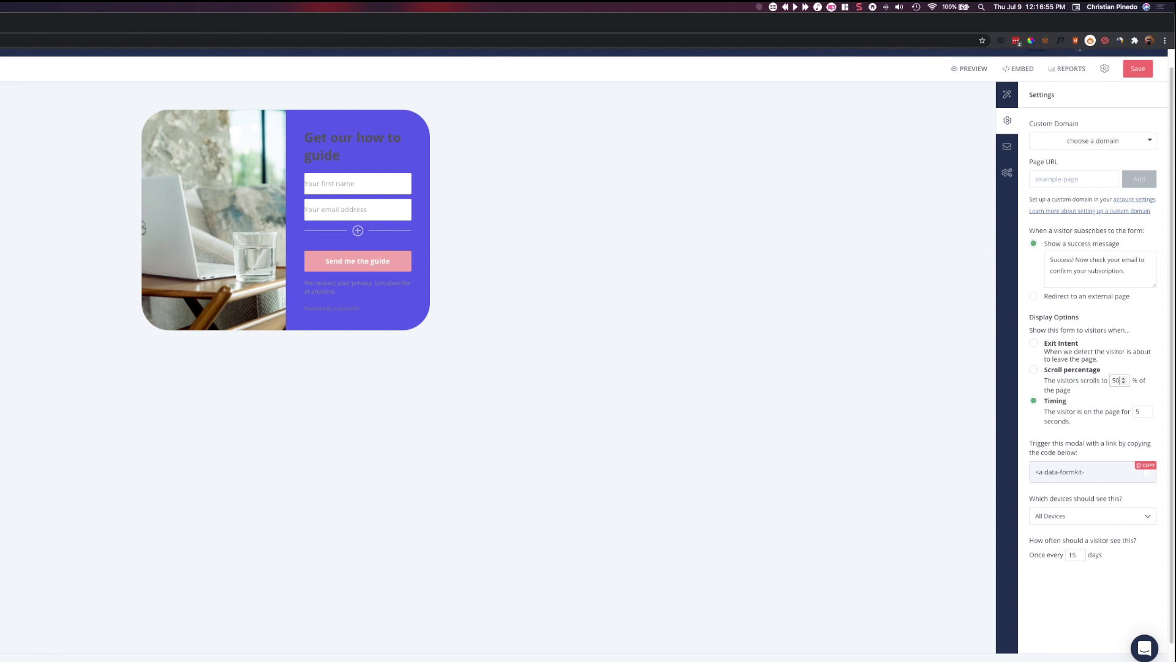
- Review the modal's scroll percentage and timing triggers, and the code for triggering it from a link
{"action": "left_click", "coordinate": [1035, 370]}
{"action": "left_click", "coordinate": [1137, 412]}
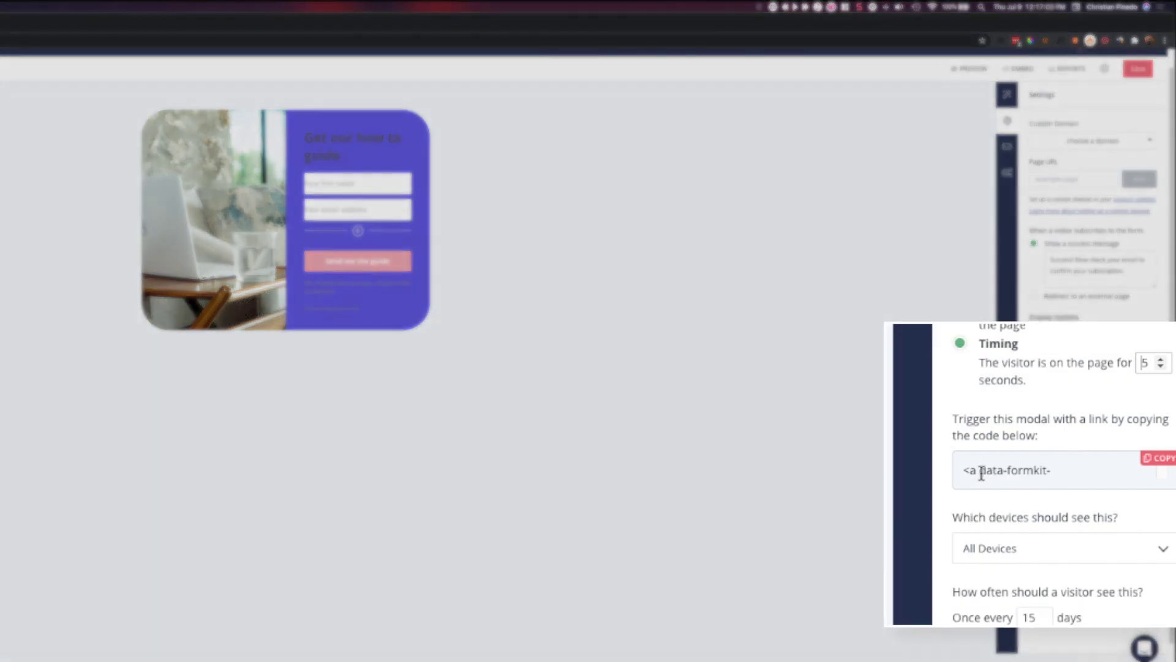
{"action": "left_click_drag", "start_coordinate": [968, 470], "coordinate": [1008, 464]}
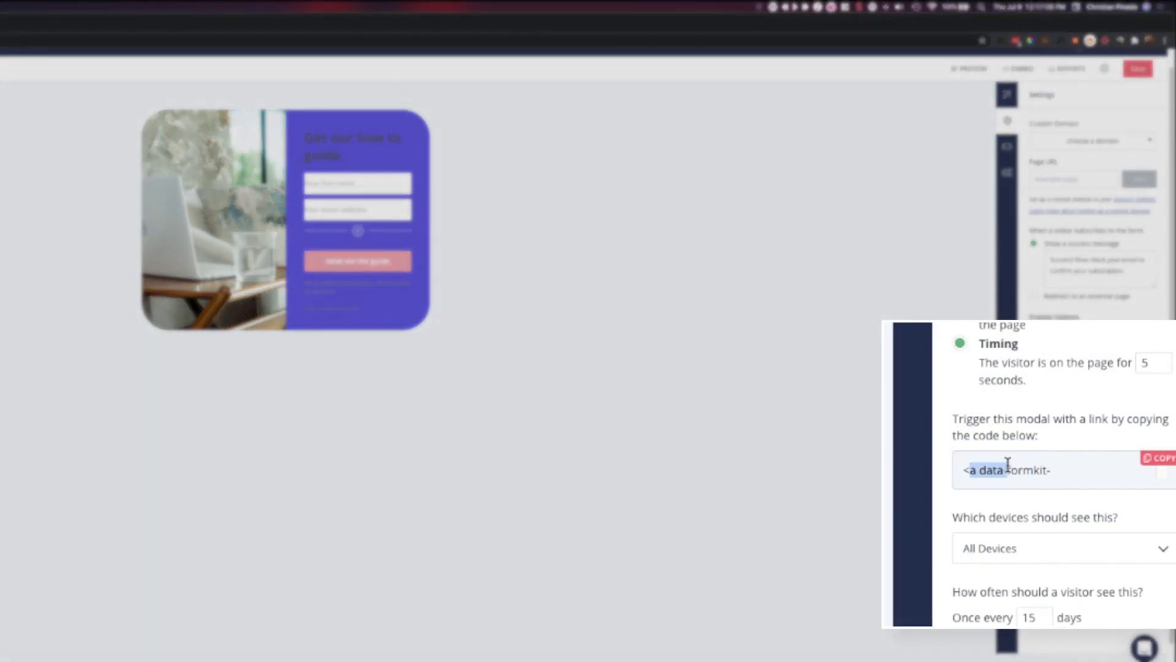
{"action": "left_click", "coordinate": [1006, 466]}
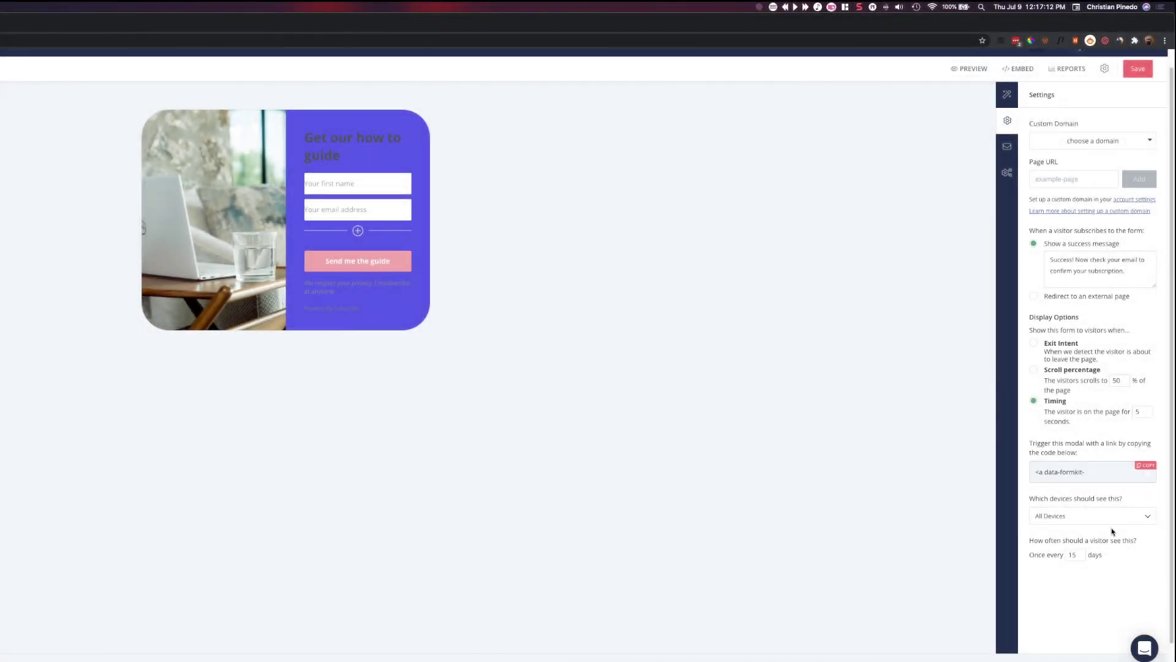
- Restrict the modal form to Desktop visitors, trying the Mobile Devices option first, and check the repeat-display interval
{"action": "left_click", "coordinate": [1099, 513]}
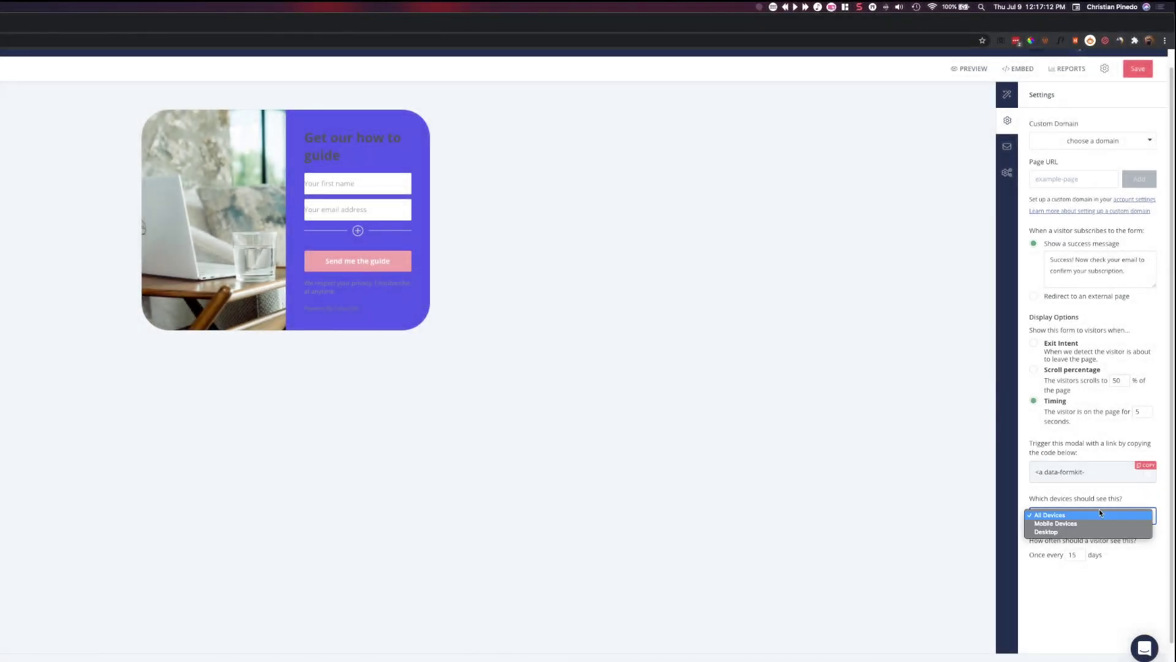
{"action": "left_click", "coordinate": [1071, 524]}
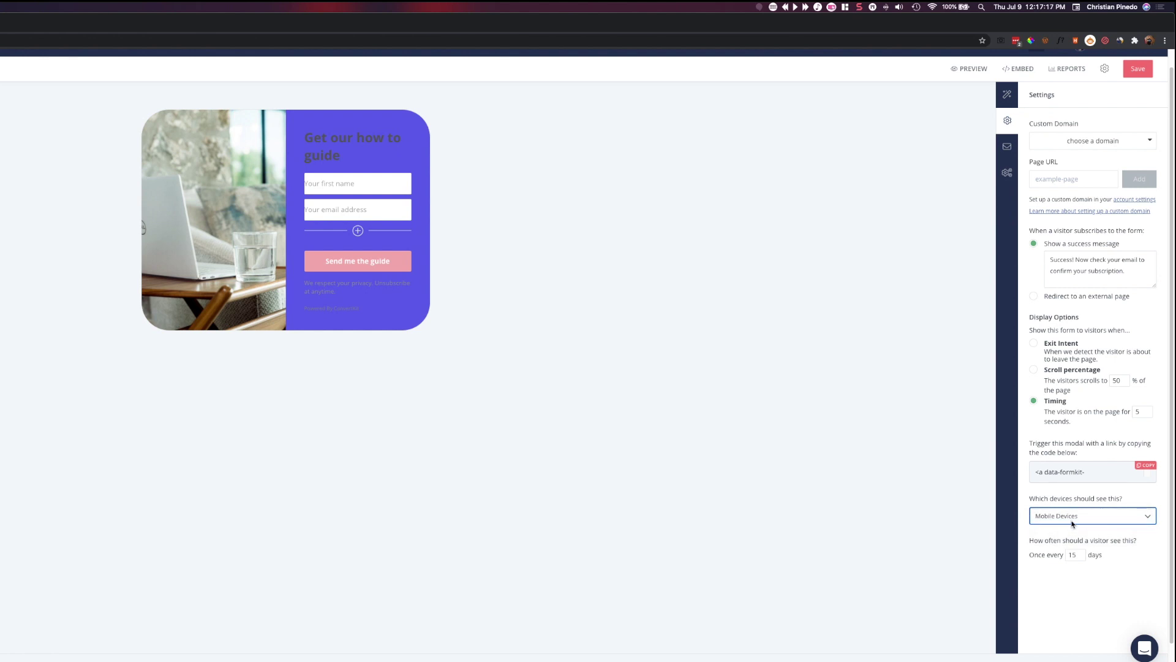
{"action": "left_click", "coordinate": [1073, 523]}
{"action": "left_click", "coordinate": [1072, 523]}
{"action": "left_click", "coordinate": [1073, 523]}
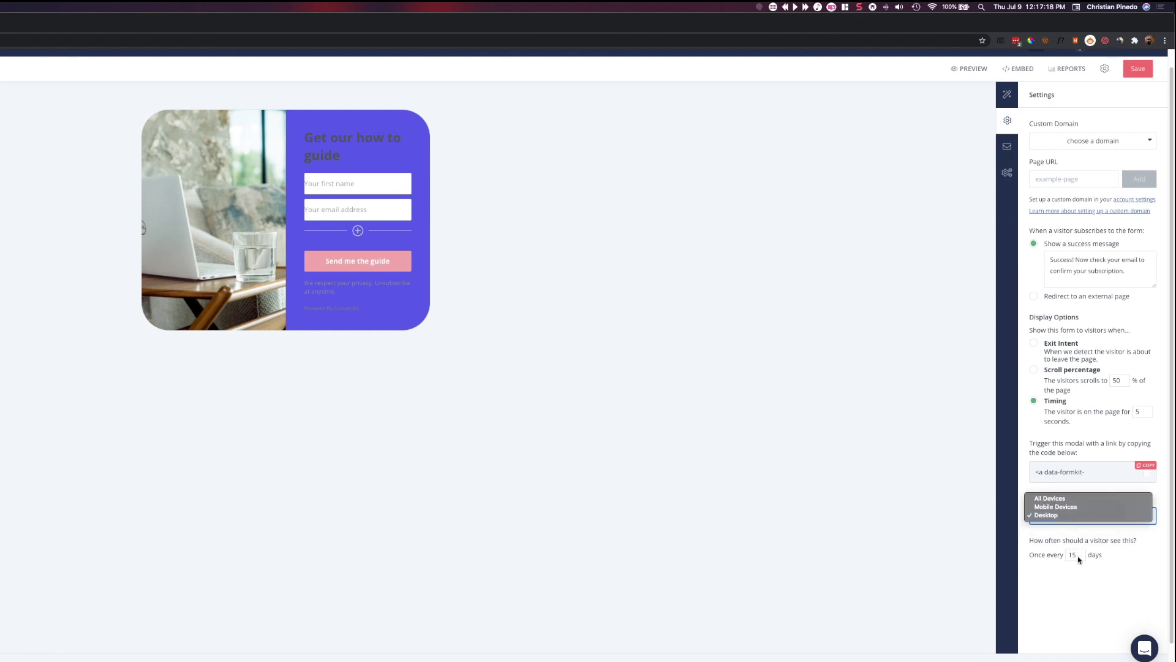
{"action": "left_click", "coordinate": [1079, 558]}
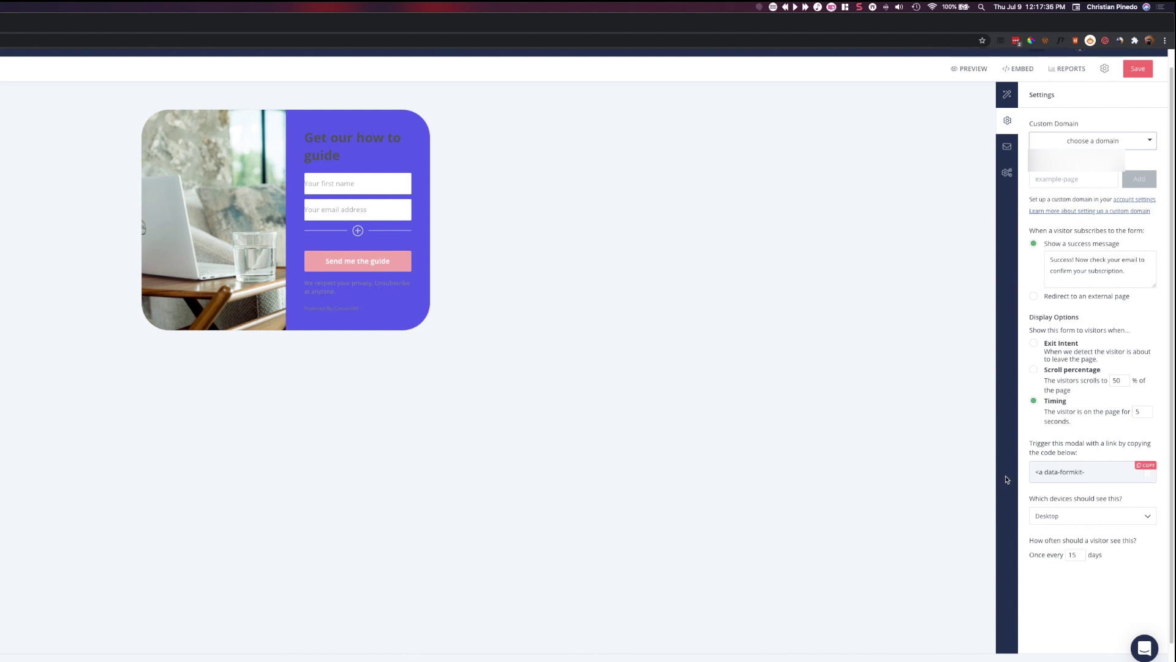
- Try relabelling the confirmation button in the form's incentive email as "Get my free whatever", and close the email editor
{"action": "left_click", "coordinate": [1009, 145]}
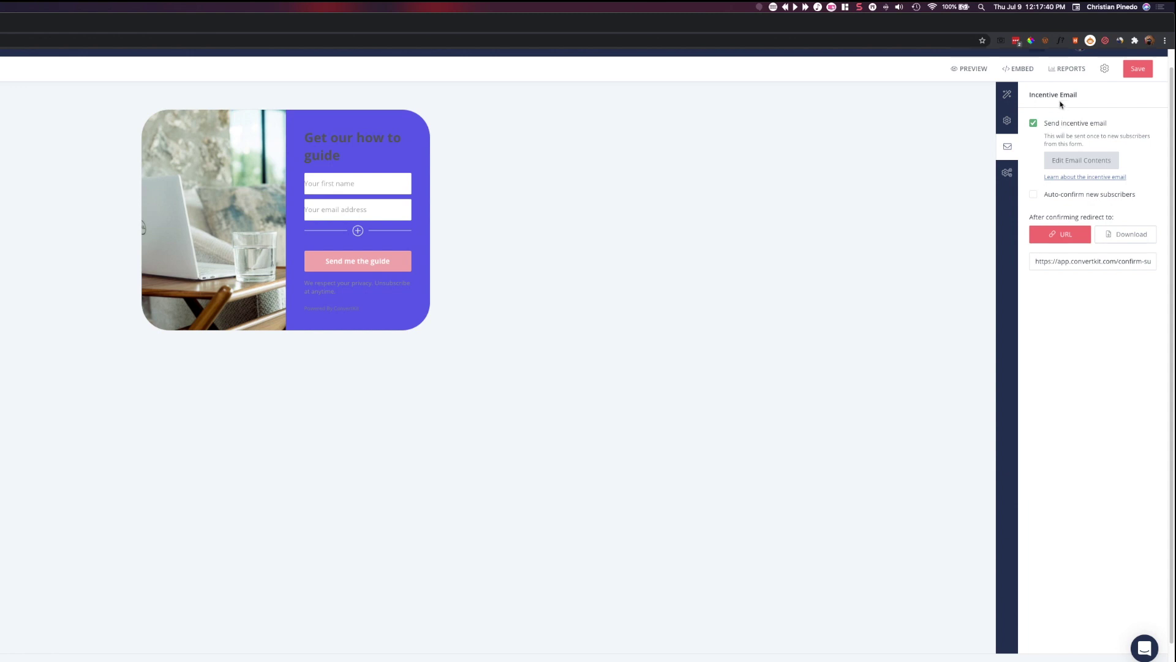
{"action": "mouse_move", "coordinate": [1088, 93]}
{"action": "left_mouse_down"}
{"action": "mouse_move", "coordinate": [1030, 95]}
{"action": "mouse_move", "coordinate": [1072, 96]}
{"action": "left_mouse_up"}
{"action": "left_click", "coordinate": [1082, 161]}
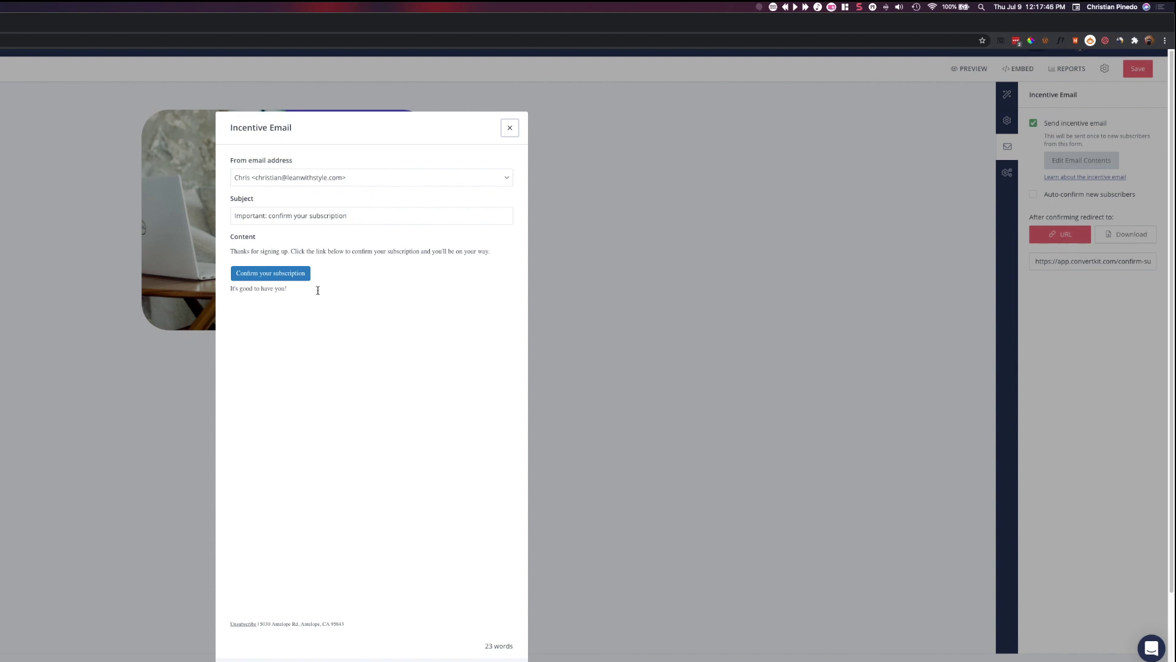
{"action": "left_click_drag", "start_coordinate": [318, 291], "coordinate": [211, 251]}
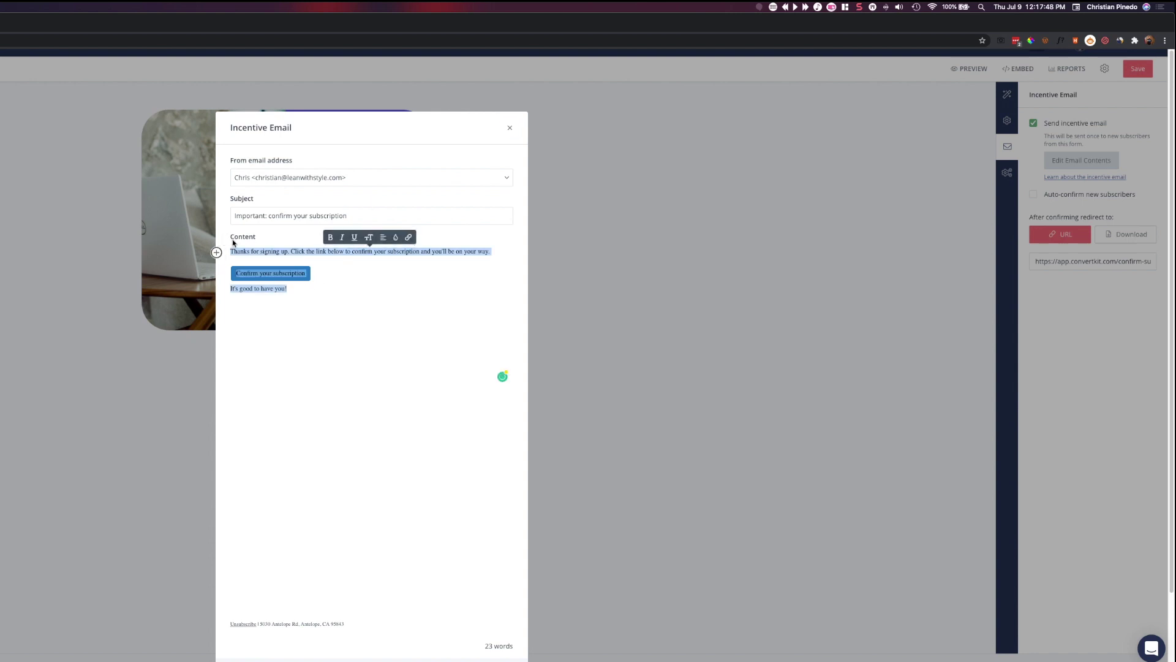
{"action": "left_click", "coordinate": [246, 276]}
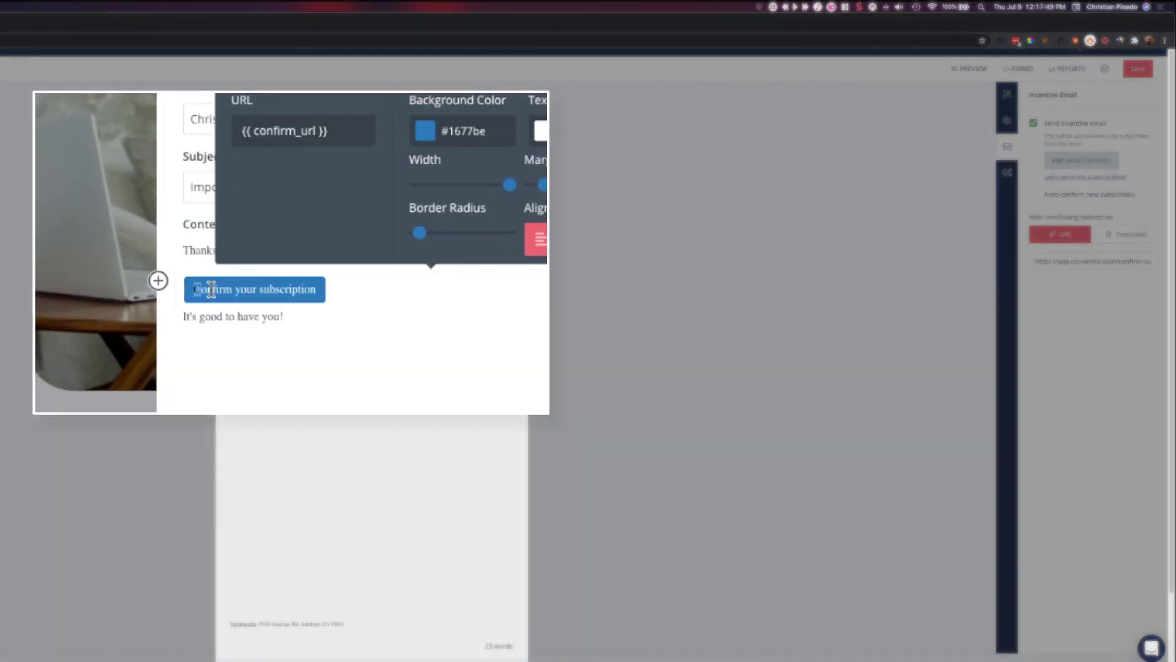
{"action": "left_click_drag", "start_coordinate": [243, 273], "coordinate": [320, 275]}
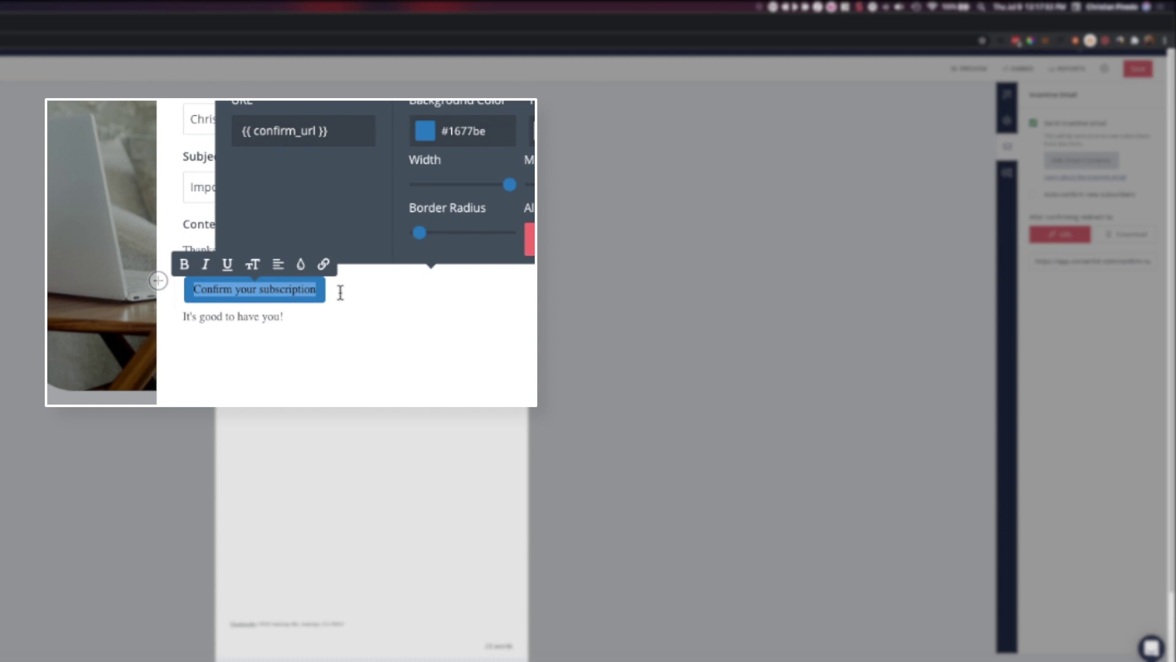
{"action": "type", "text": "Get m"}
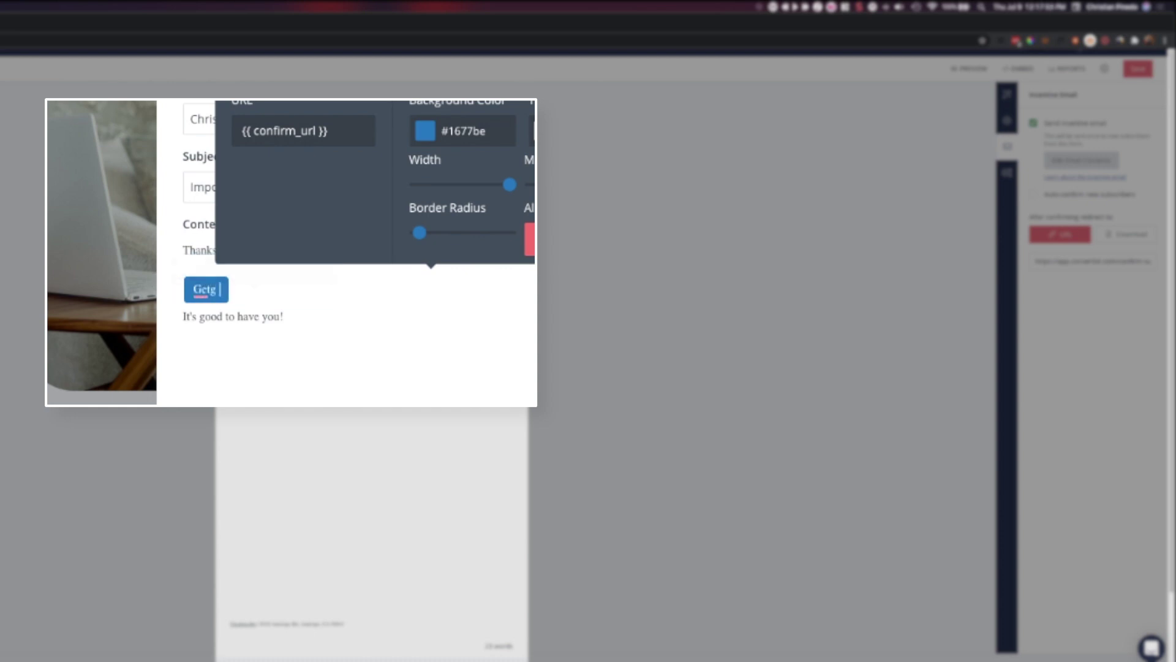
{"action": "type", "text": "y free whatever"}
{"action": "left_click", "coordinate": [354, 331]}
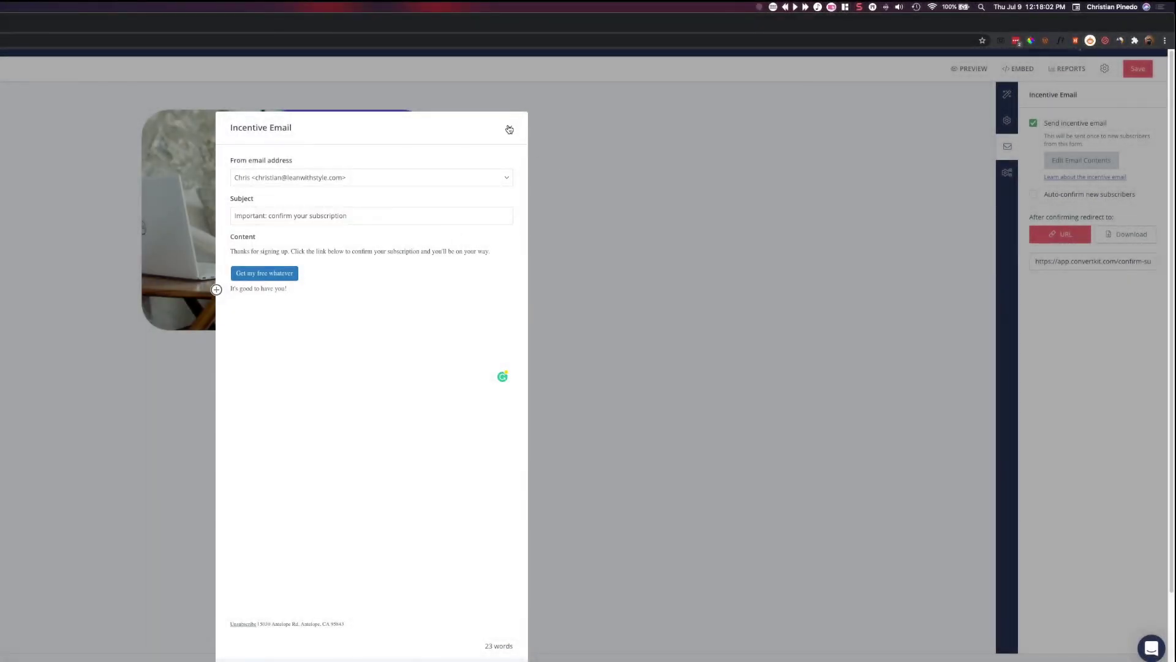
{"action": "left_click", "coordinate": [509, 130]}
- Set the incentive email's after-confirmation redirect to a download, and open the file chooser without picking a file
{"action": "left_click_drag", "start_coordinate": [1115, 218], "coordinate": [1053, 217]}
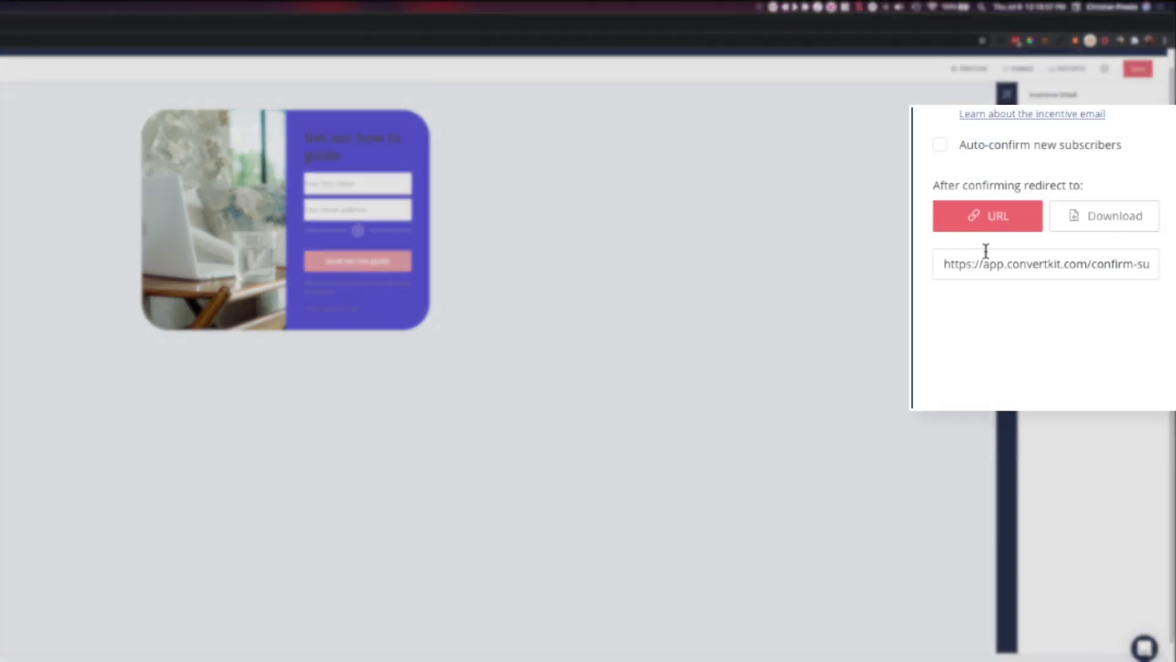
{"action": "left_click_drag", "start_coordinate": [1051, 262], "coordinate": [1150, 255]}
{"action": "left_click", "coordinate": [1106, 216]}
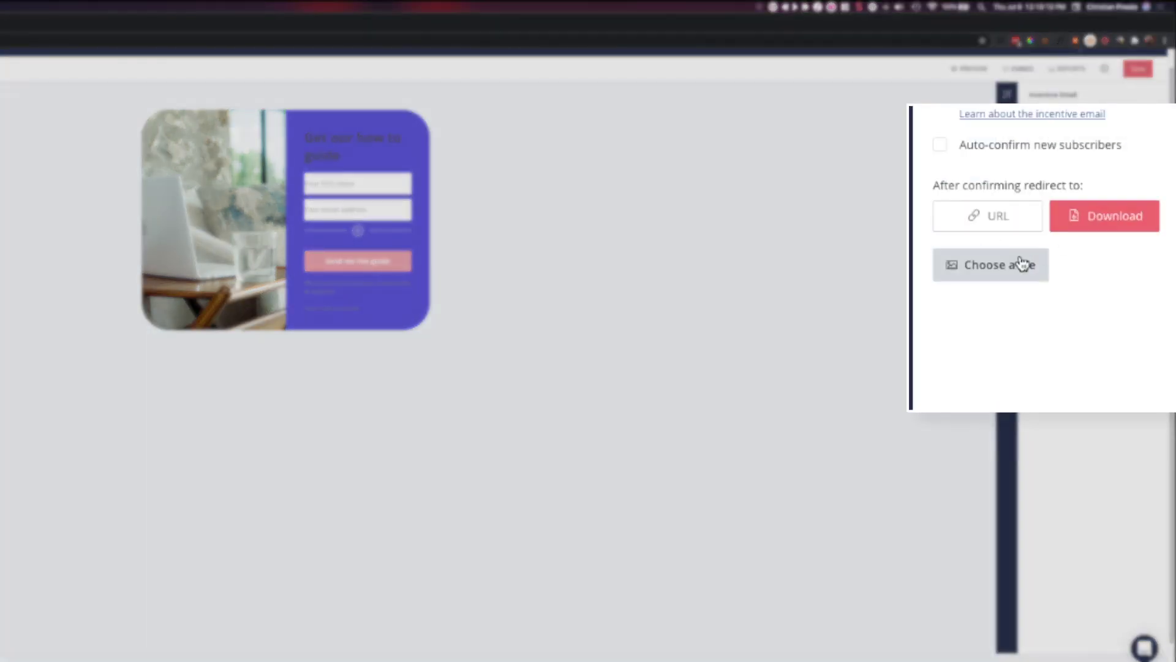
{"action": "left_click", "coordinate": [1035, 127]}
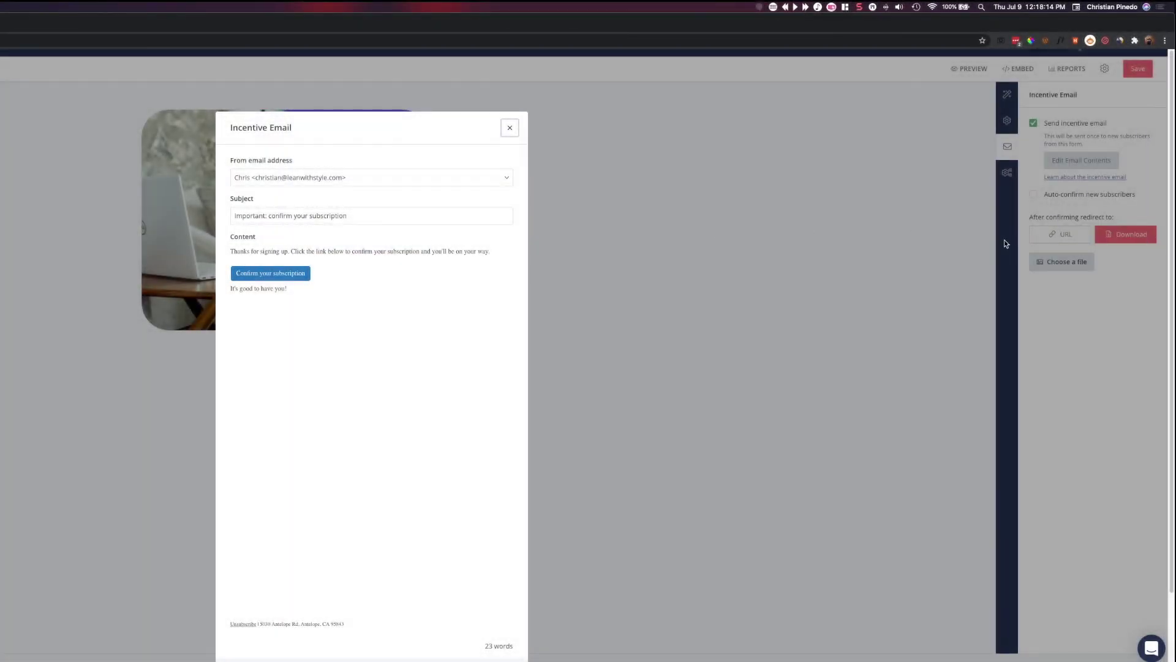
{"action": "left_click", "coordinate": [1126, 233]}
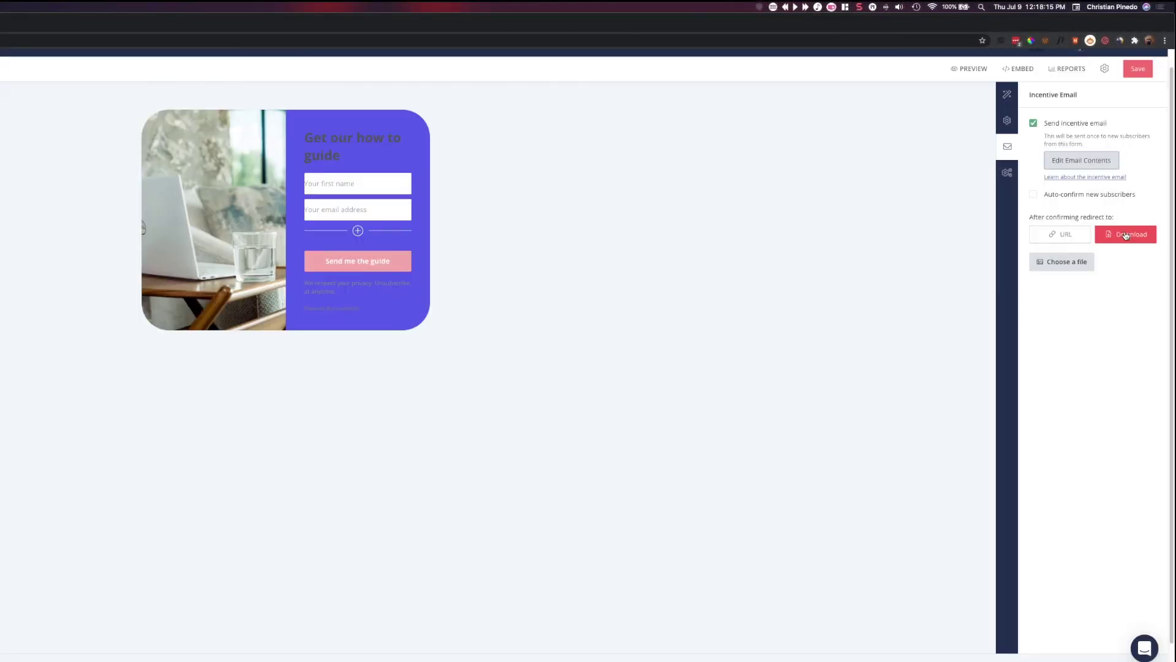
{"action": "left_click", "coordinate": [1078, 266]}
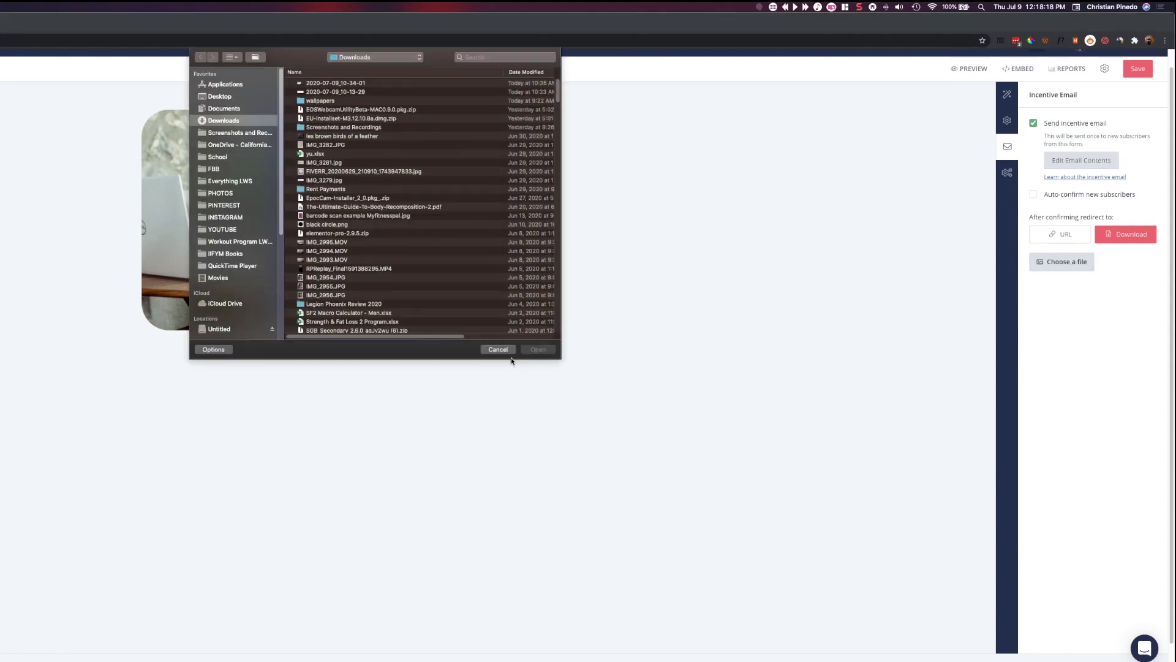
{"action": "left_click", "coordinate": [510, 350]}
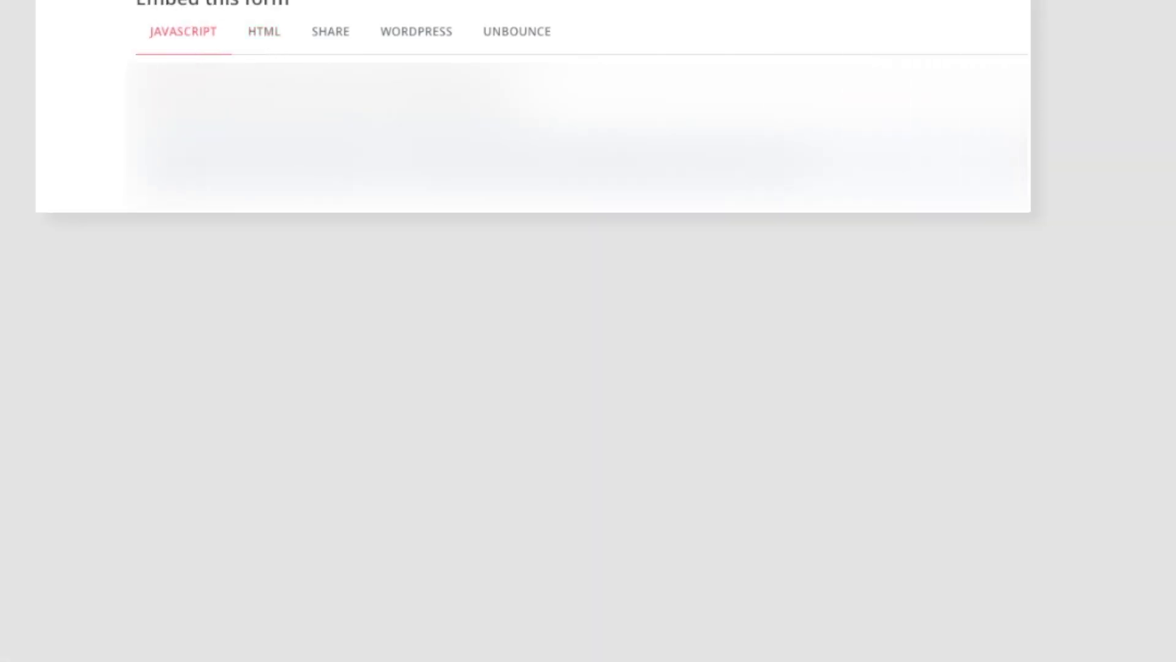
- Examine the form's HTML, Share and WordPress embedding options, including the WordPress shortcode
{"action": "left_click", "coordinate": [275, 33]}
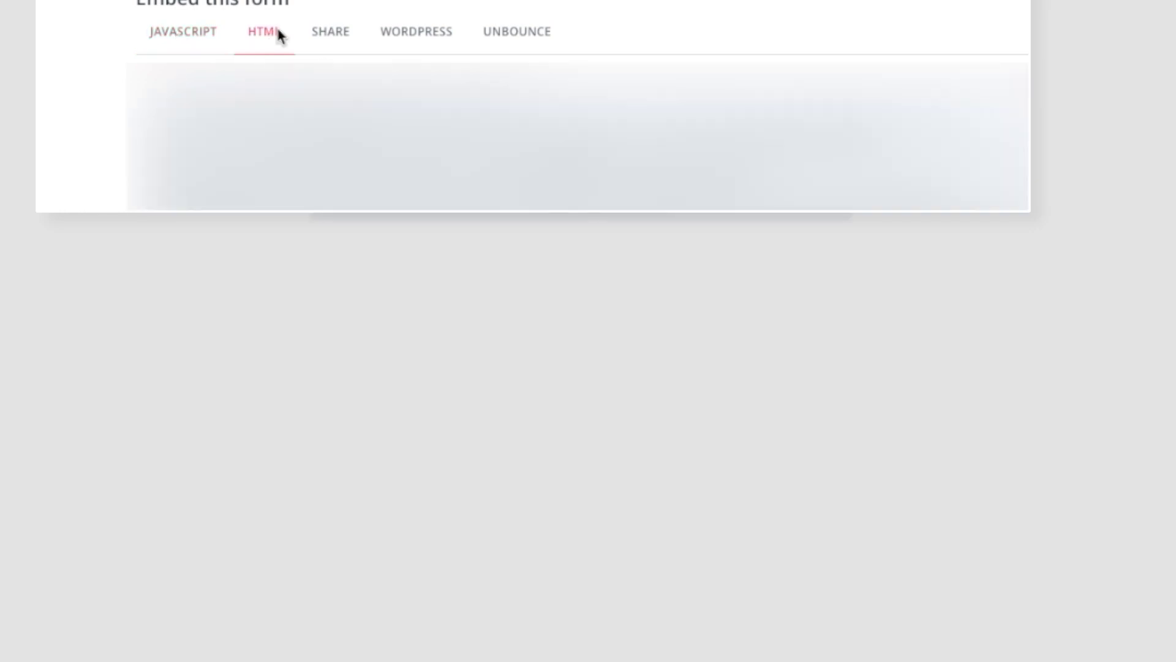
{"action": "left_click", "coordinate": [334, 34]}
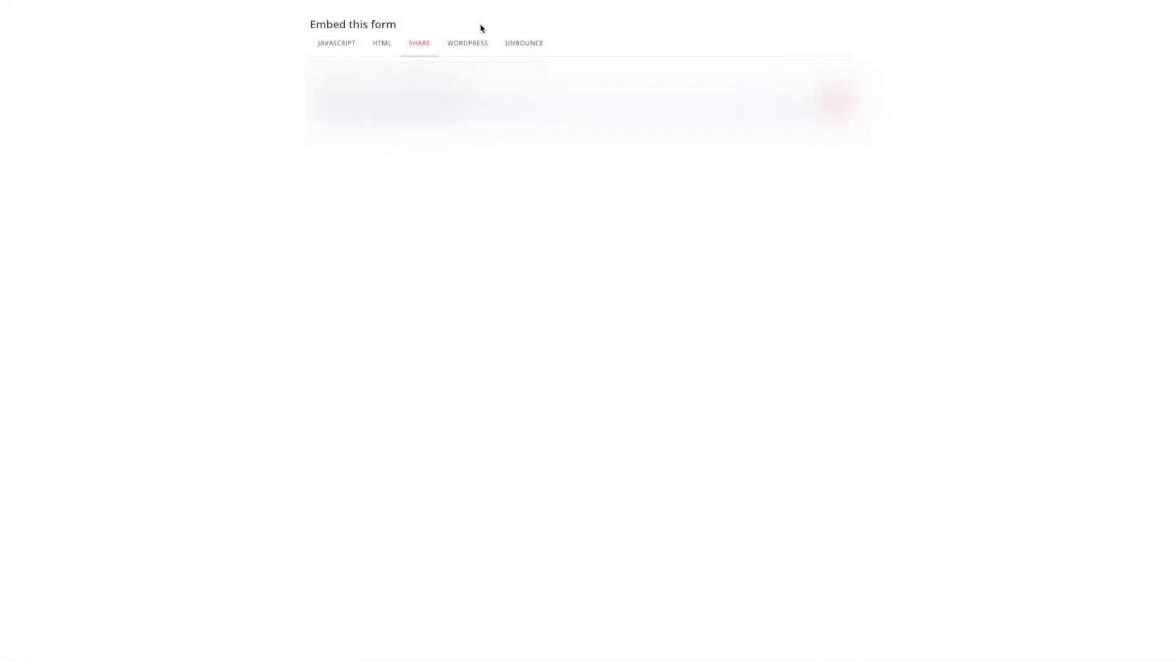
{"action": "left_click", "coordinate": [429, 32]}
{"action": "left_click", "coordinate": [425, 131]}
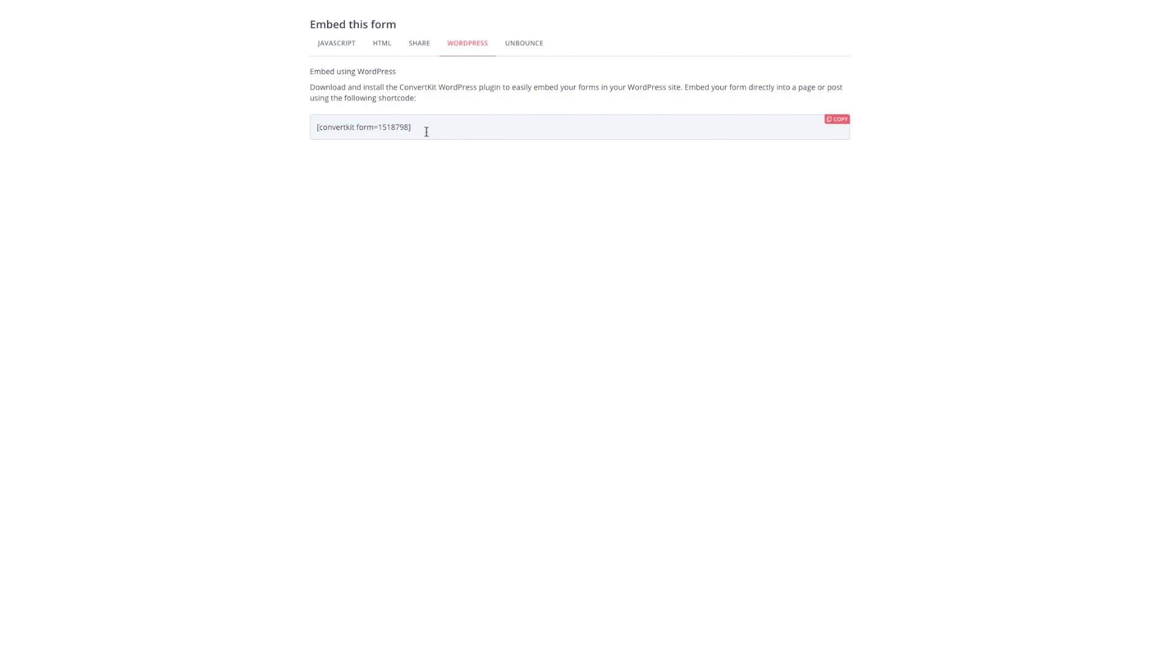
{"action": "triple_click", "coordinate": [318, 130]}
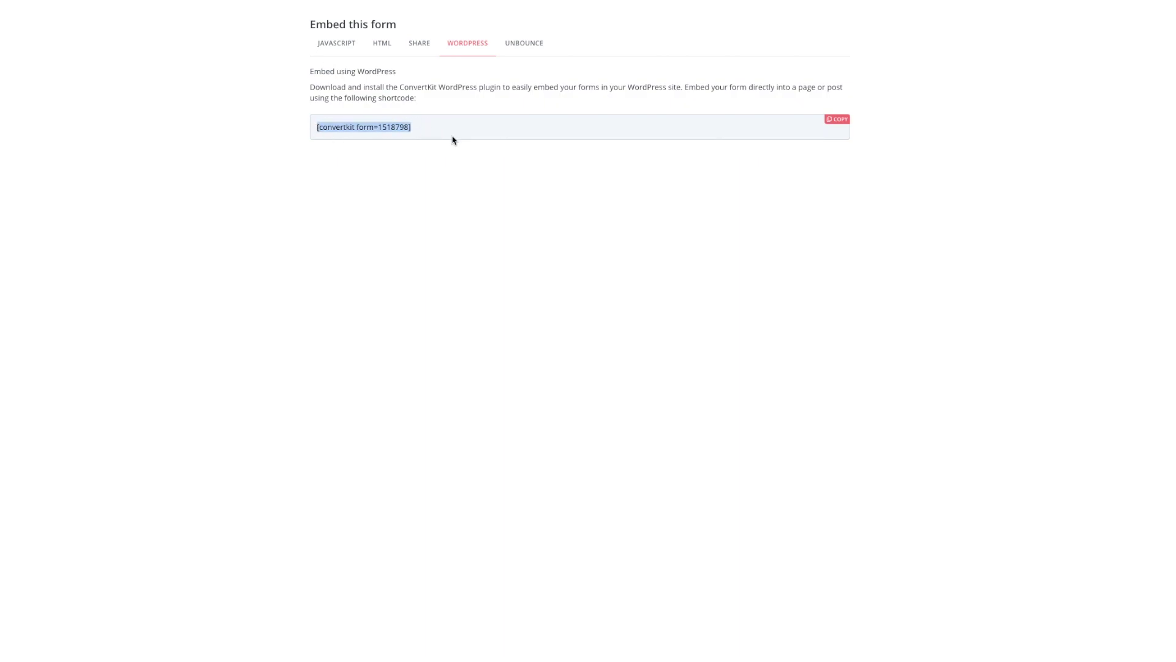
{"action": "left_click", "coordinate": [407, 136]}
{"action": "left_click_drag", "start_coordinate": [412, 131], "coordinate": [319, 129]}
{"action": "left_click", "coordinate": [317, 129]}
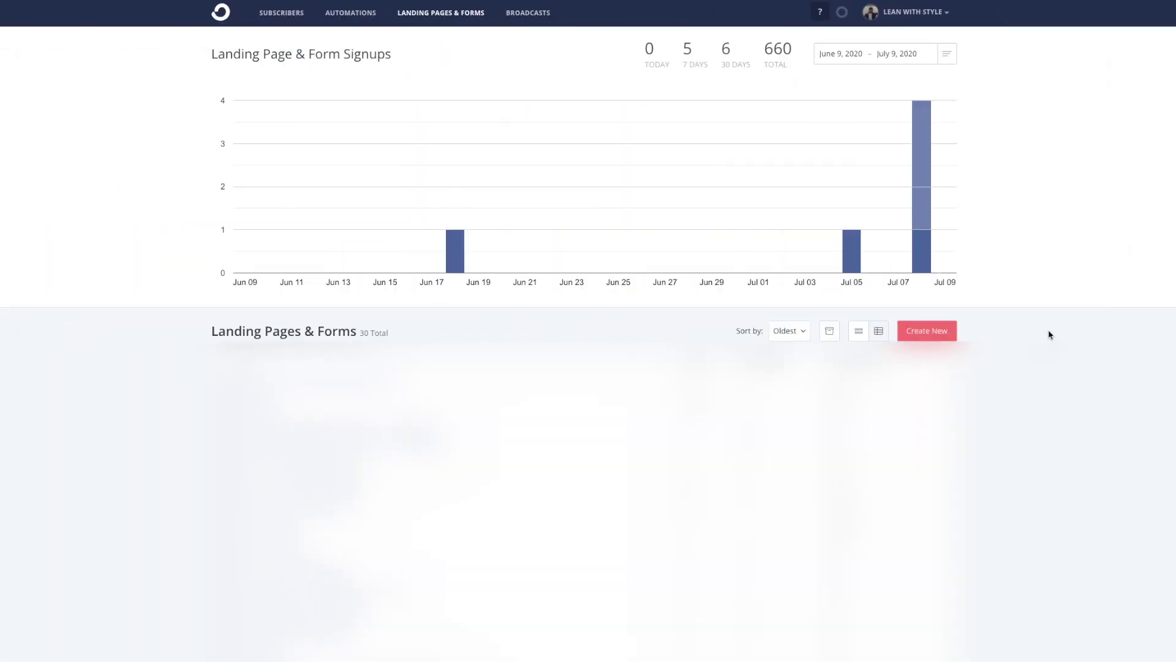
- Start creating a new landing page and look through the full template gallery
{"action": "left_click", "coordinate": [940, 333]}
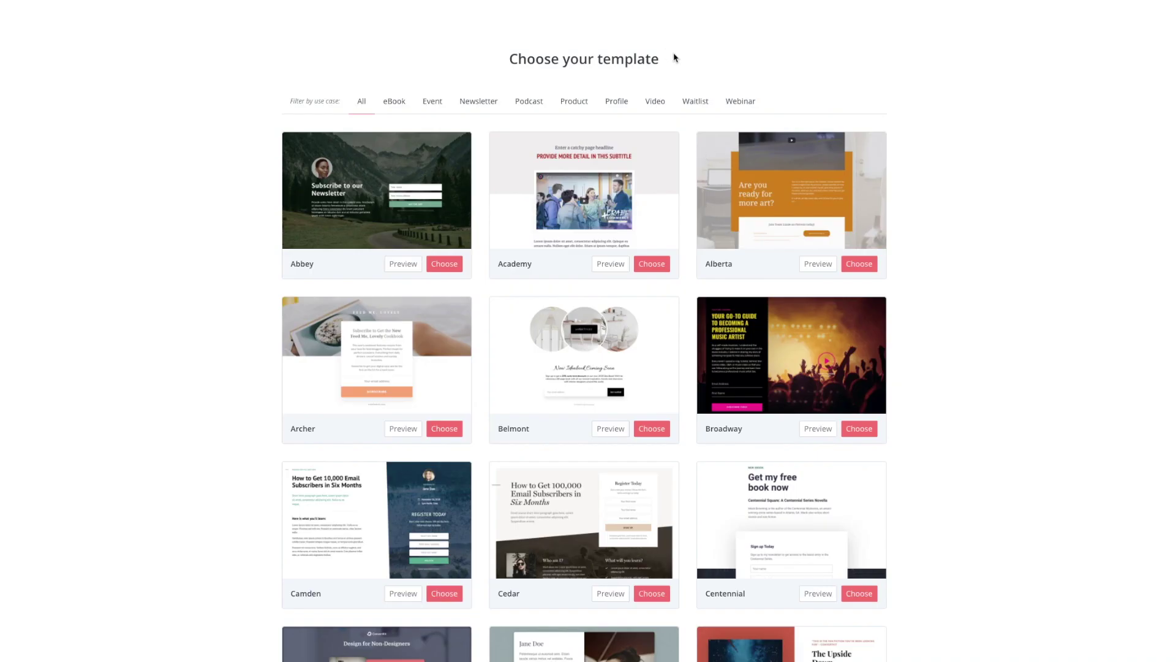
{"action": "left_click_drag", "start_coordinate": [674, 57], "coordinate": [457, 66]}
{"action": "left_click", "coordinate": [533, 61]}
{"action": "scroll", "coordinate": [518, 462], "scroll_direction": "down", "scroll_amount": 10}
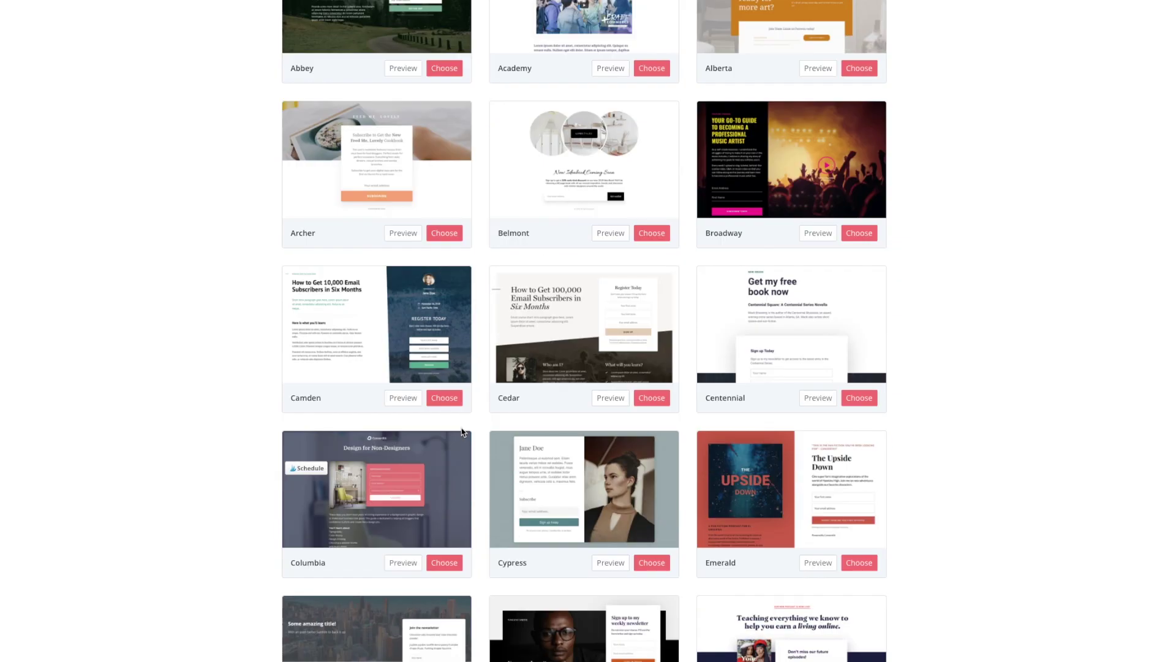
{"action": "scroll", "coordinate": [518, 462], "scroll_direction": "down", "scroll_amount": 17}
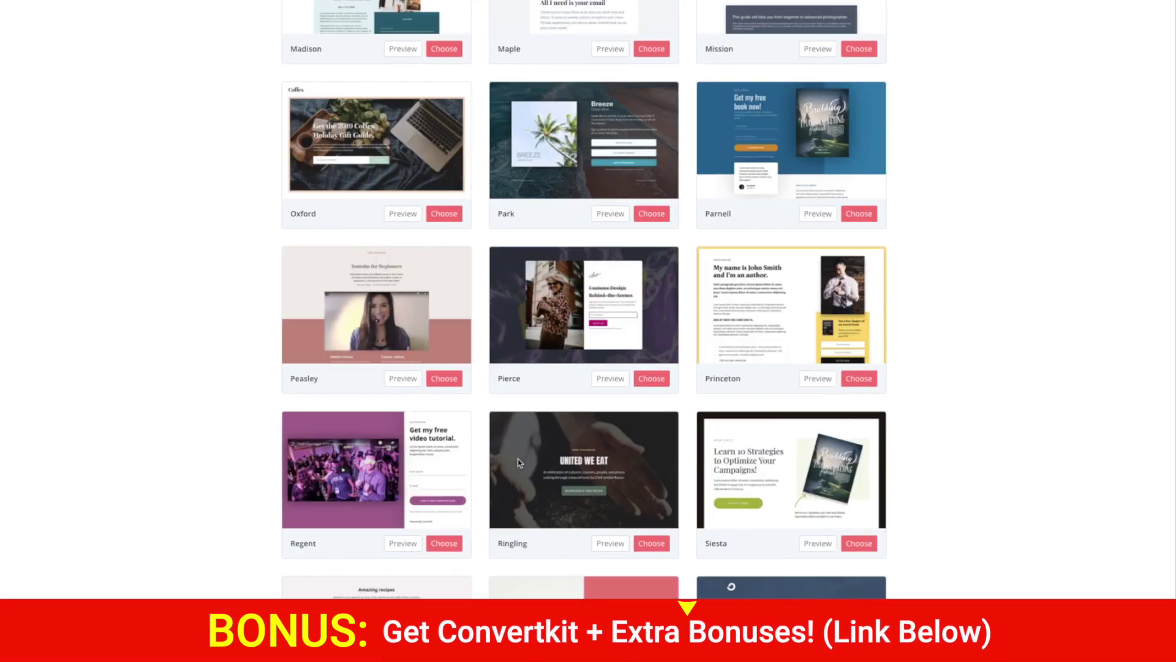
{"action": "scroll", "coordinate": [605, 454], "scroll_direction": "up", "scroll_amount": 20}
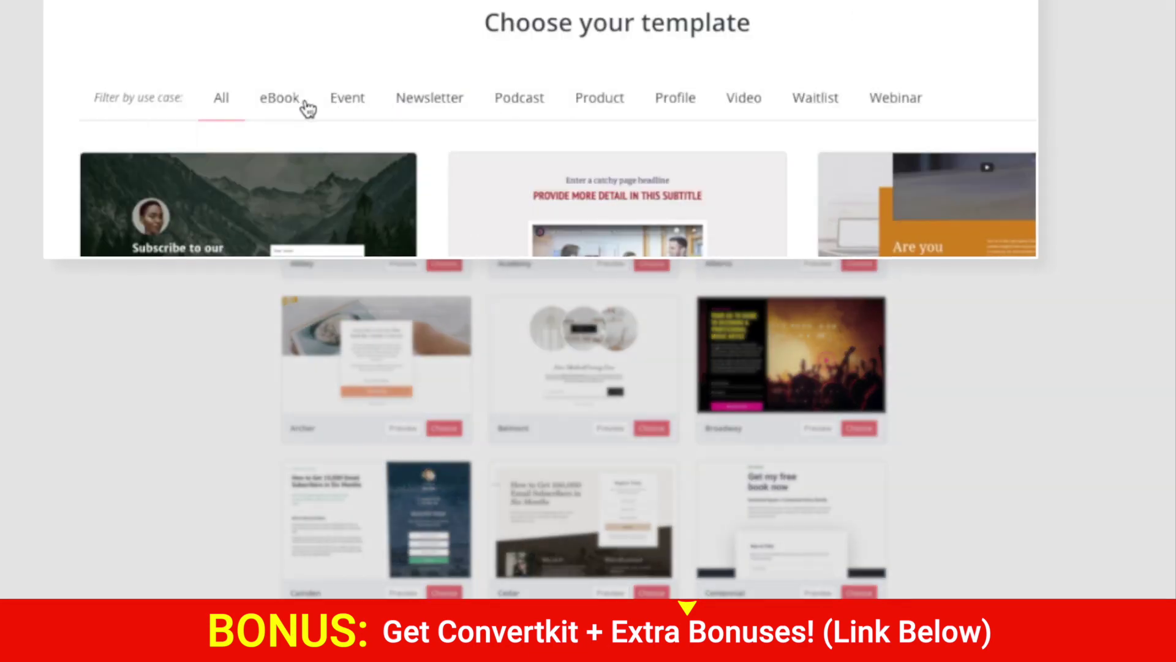
- Filter the landing page templates by eBook, Video, Profile and Podcast use cases, and return to showing all
{"action": "left_click", "coordinate": [277, 101]}
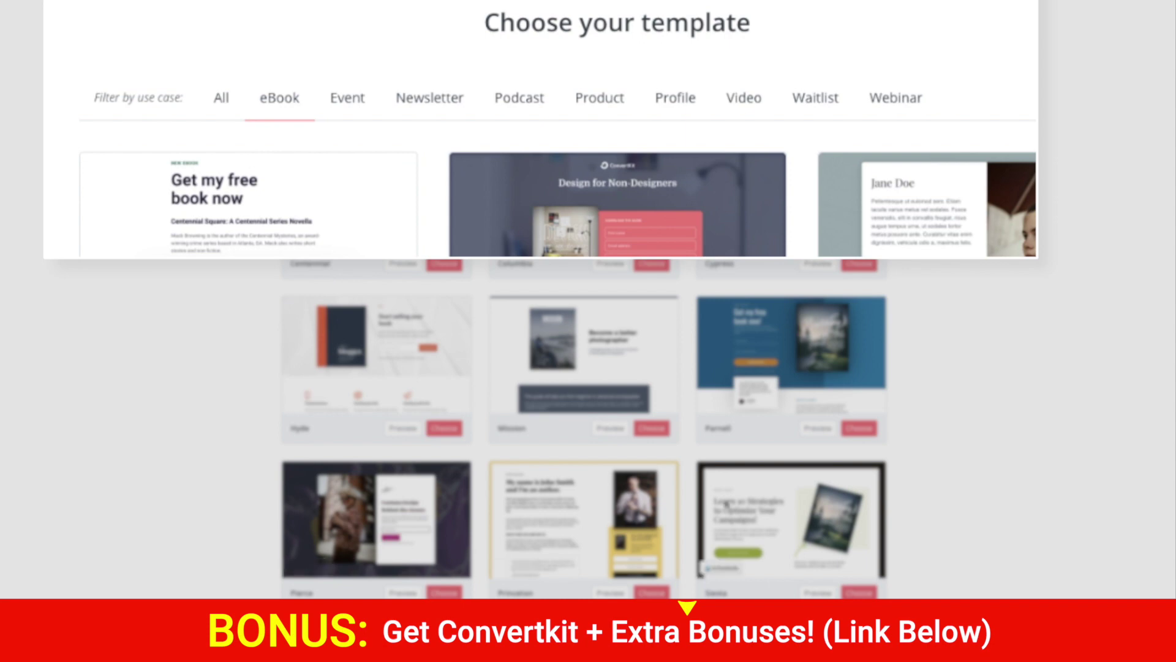
{"action": "left_click", "coordinate": [726, 100]}
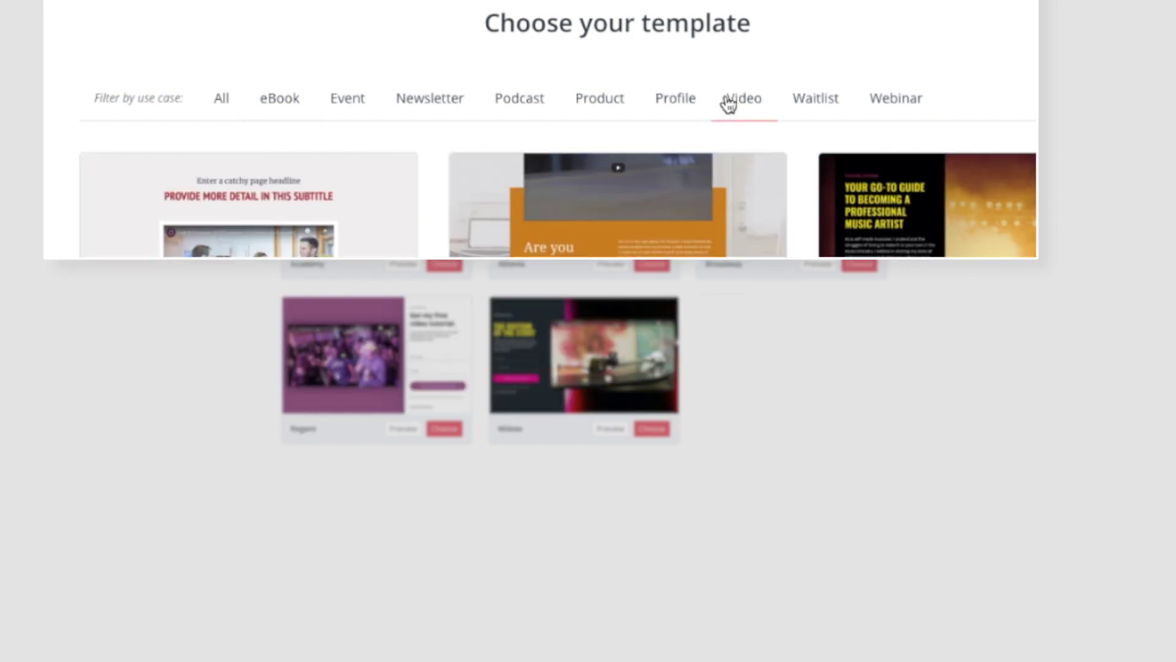
{"action": "left_click", "coordinate": [675, 106]}
{"action": "left_click", "coordinate": [532, 104]}
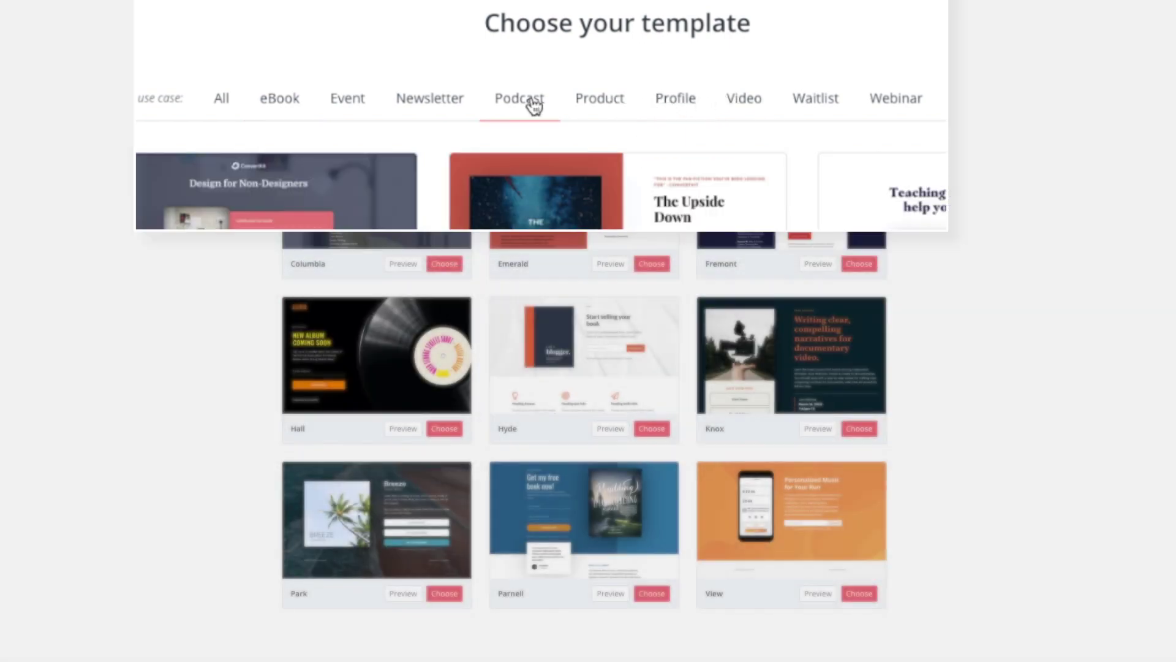
{"action": "left_click", "coordinate": [364, 101]}
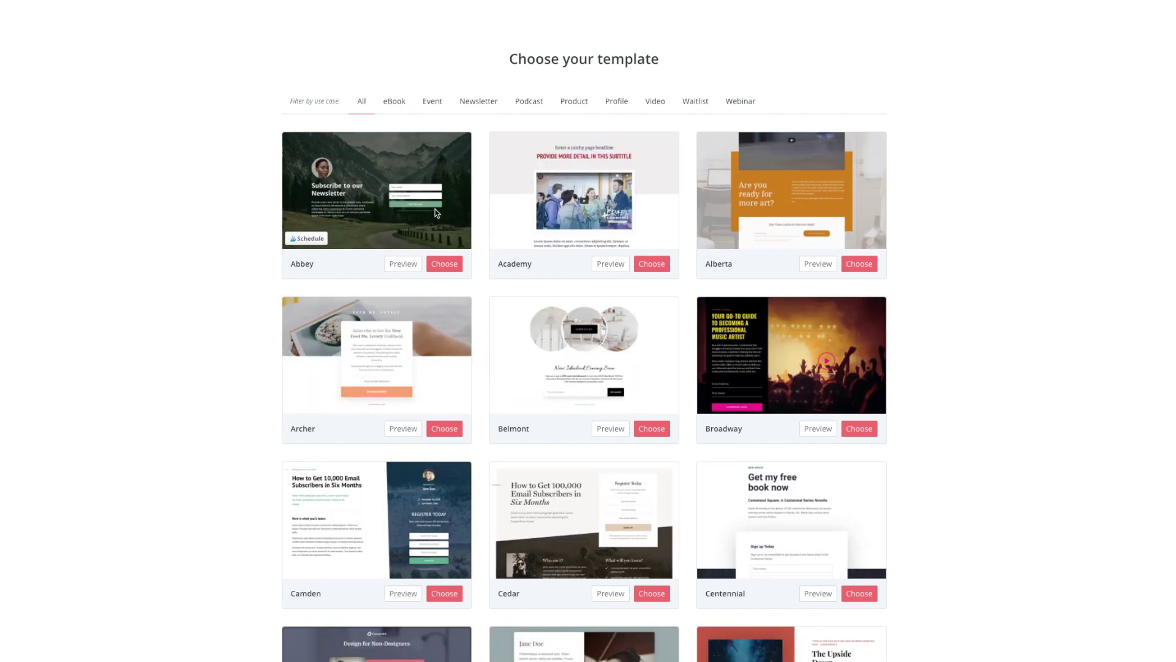
- Preview the Abbey, Academy, Alberta and Archer landing page templates
{"action": "left_click", "coordinate": [410, 266]}
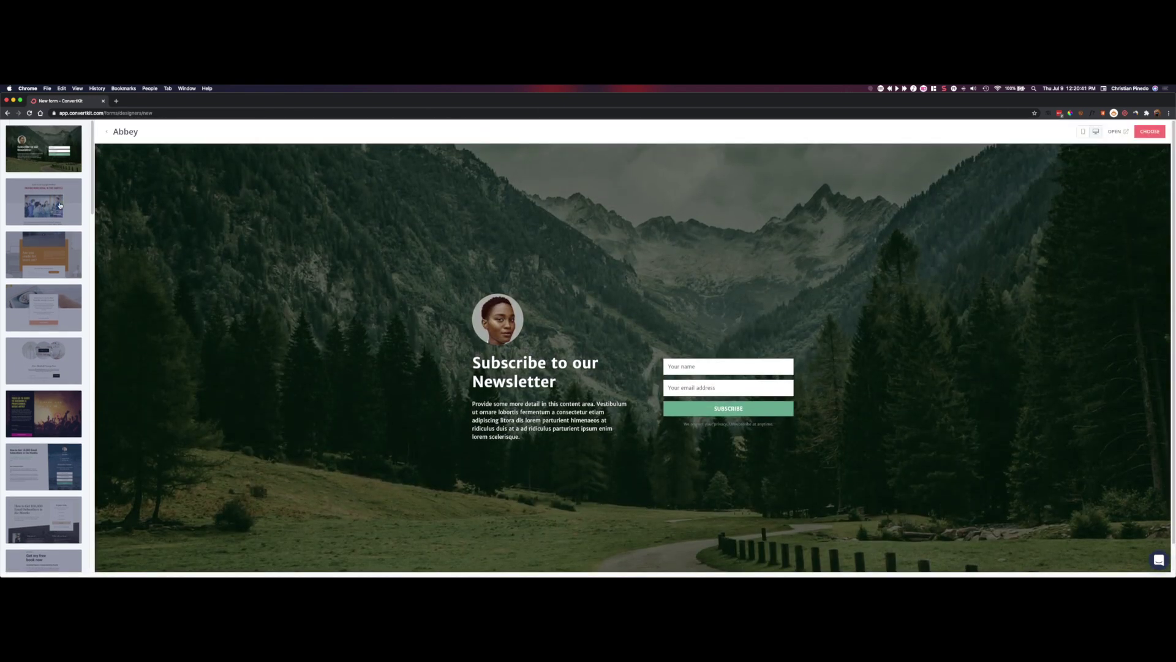
{"action": "left_click", "coordinate": [60, 205]}
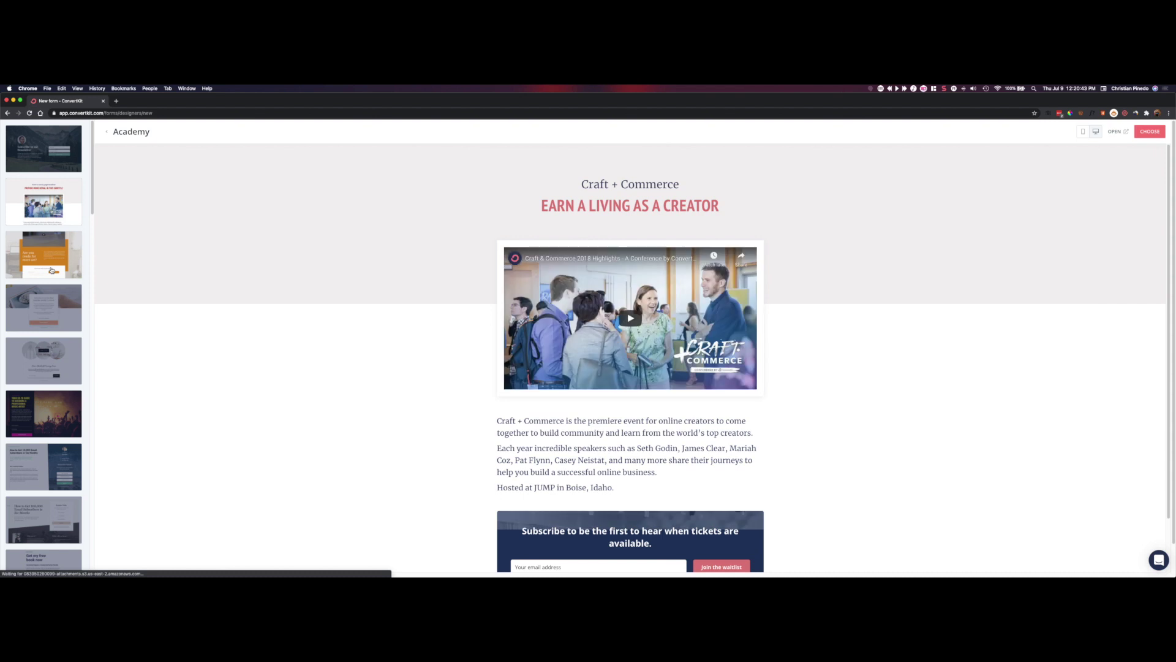
{"action": "left_click", "coordinate": [51, 271]}
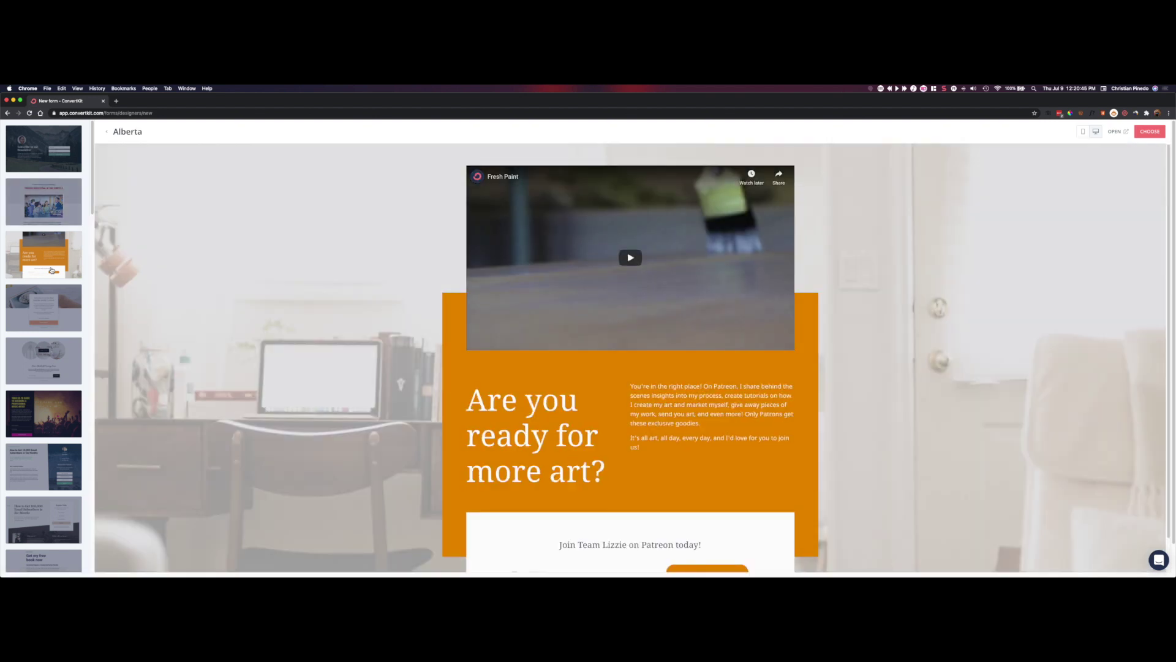
{"action": "left_click", "coordinate": [43, 300]}
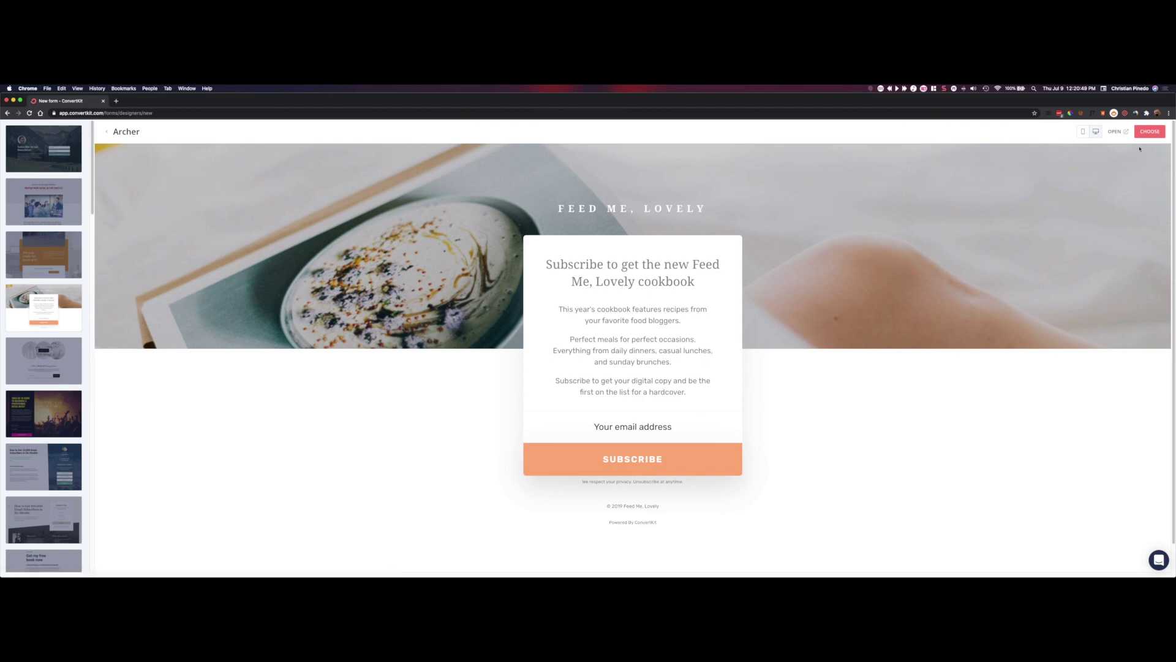
- Check the Archer template's mobile layout, and open the Alberta template's demo page
{"action": "left_click", "coordinate": [1083, 133]}
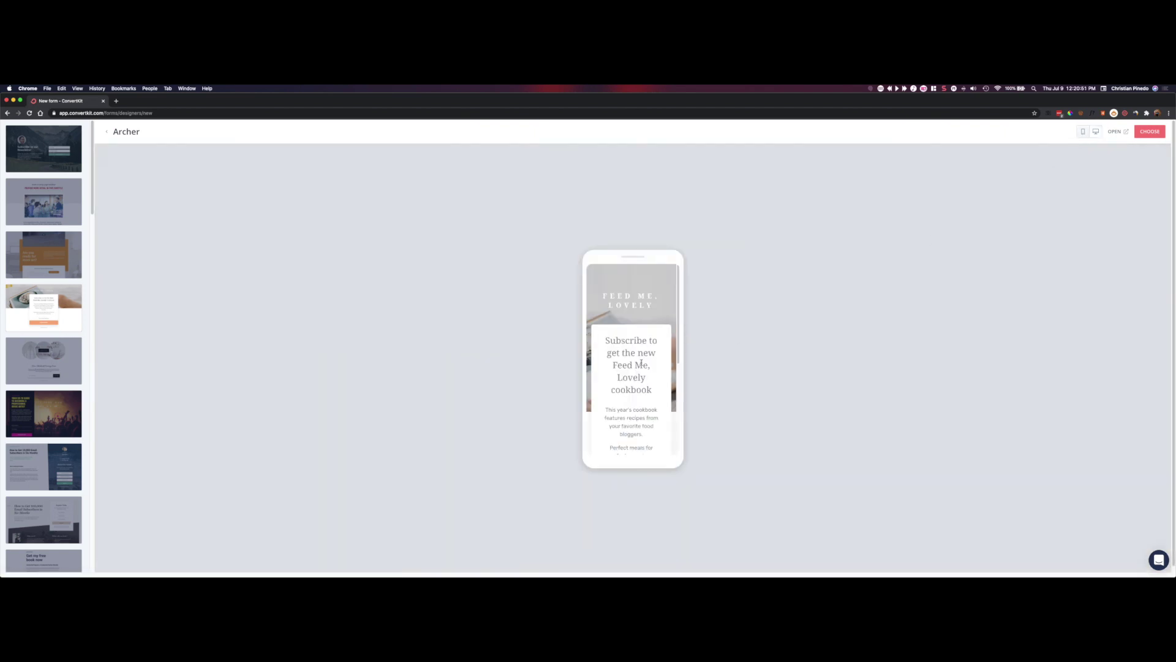
{"action": "scroll", "coordinate": [641, 363], "scroll_direction": "down", "scroll_amount": 5}
{"action": "scroll", "coordinate": [631, 343], "scroll_direction": "up", "scroll_amount": 5}
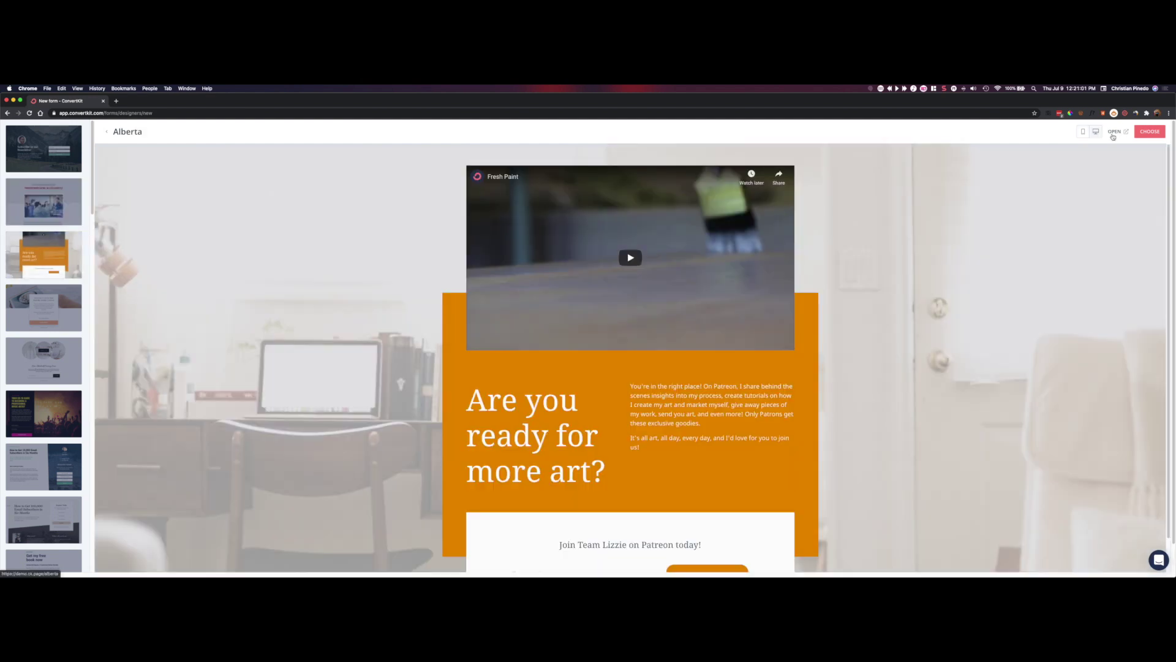
{"action": "left_click", "coordinate": [1118, 131]}
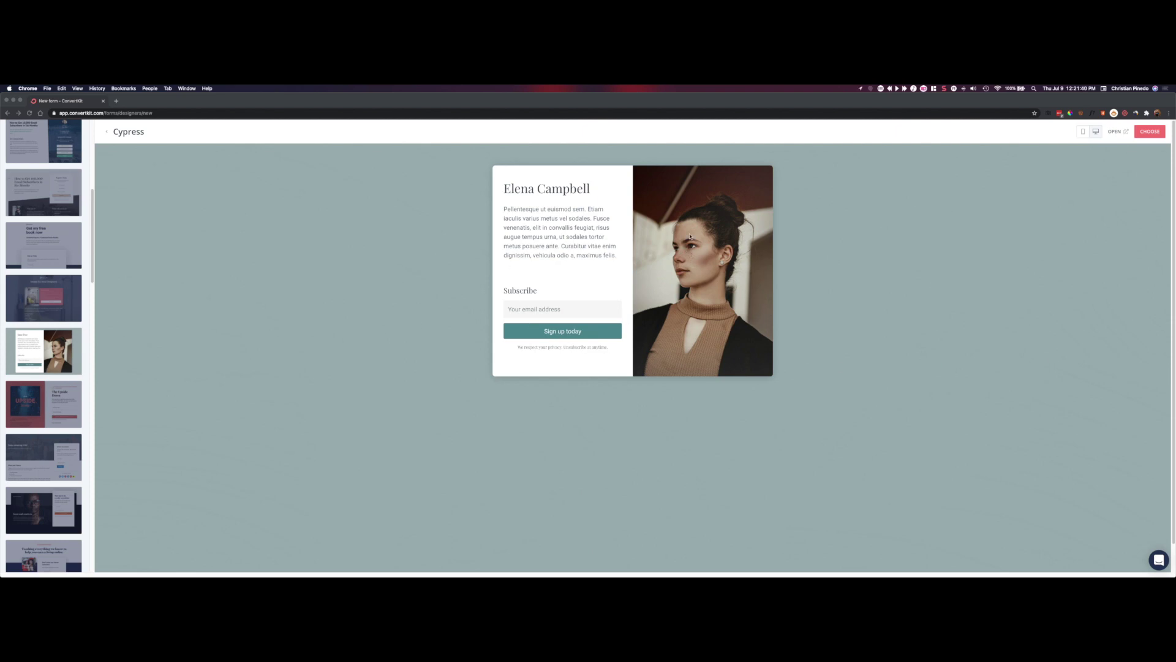
- Choose the Cypress template and give the page background the Topography hero pattern at 8% opacity
{"action": "left_click", "coordinate": [1150, 133]}
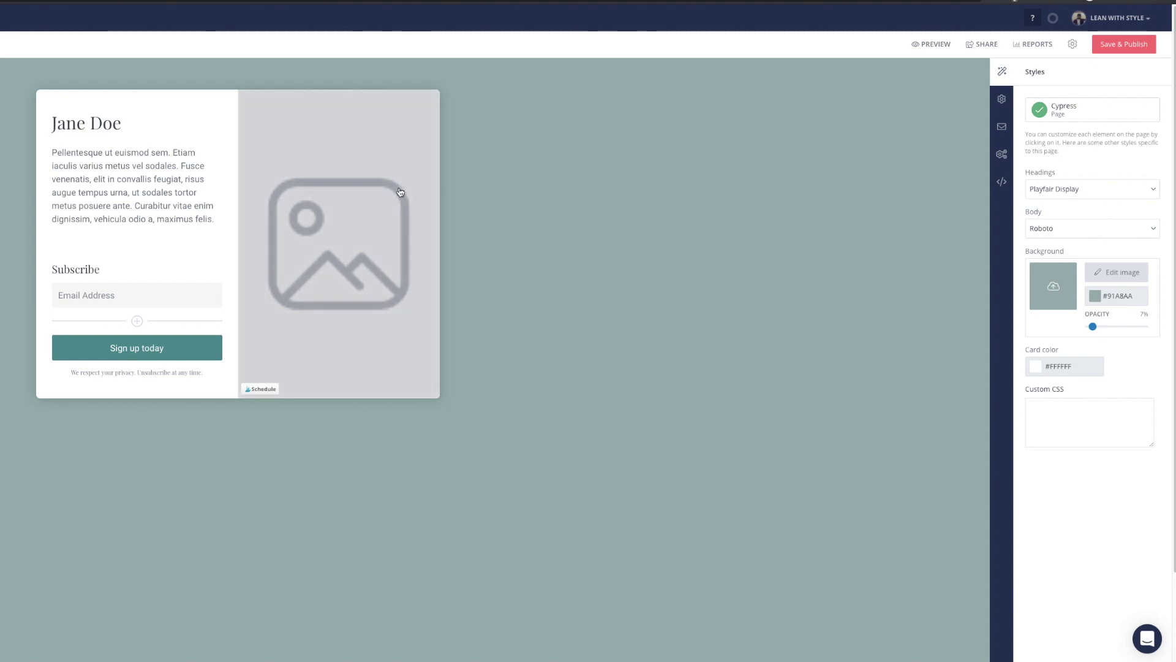
{"action": "left_click", "coordinate": [1061, 288]}
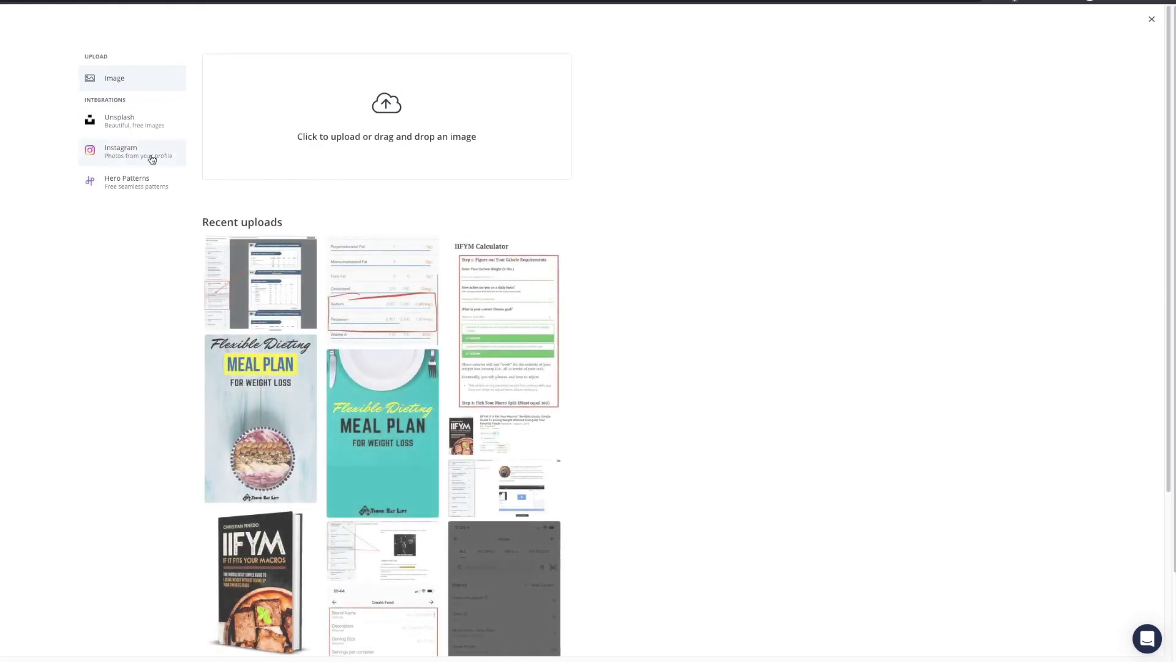
{"action": "left_click", "coordinate": [140, 187]}
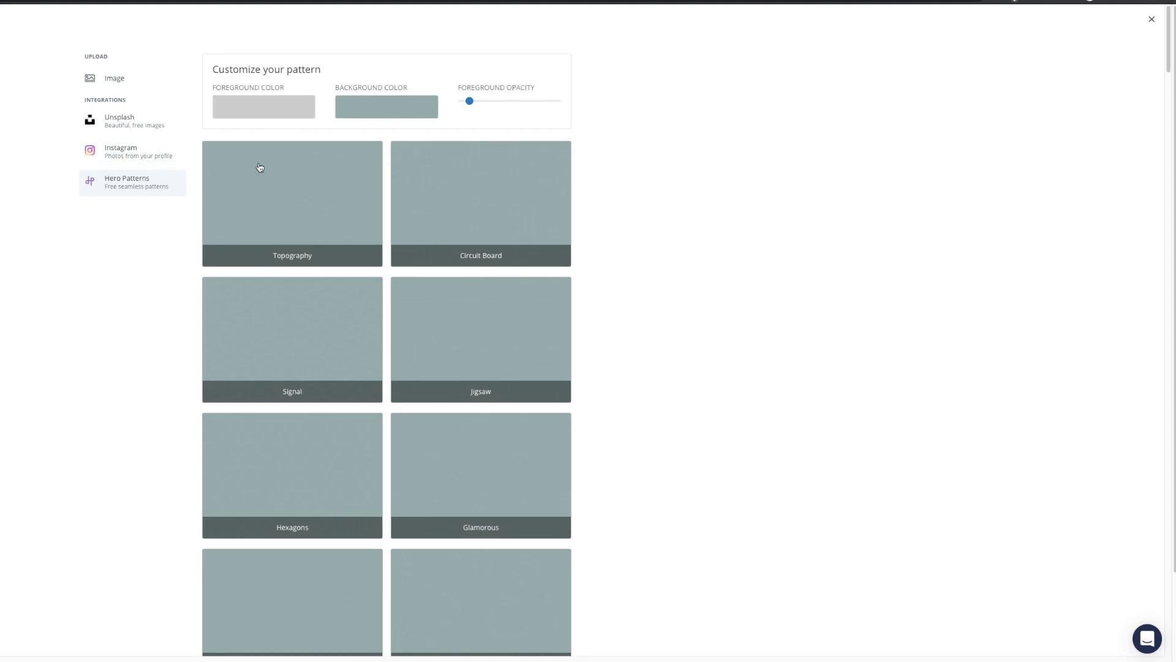
{"action": "left_click", "coordinate": [310, 194]}
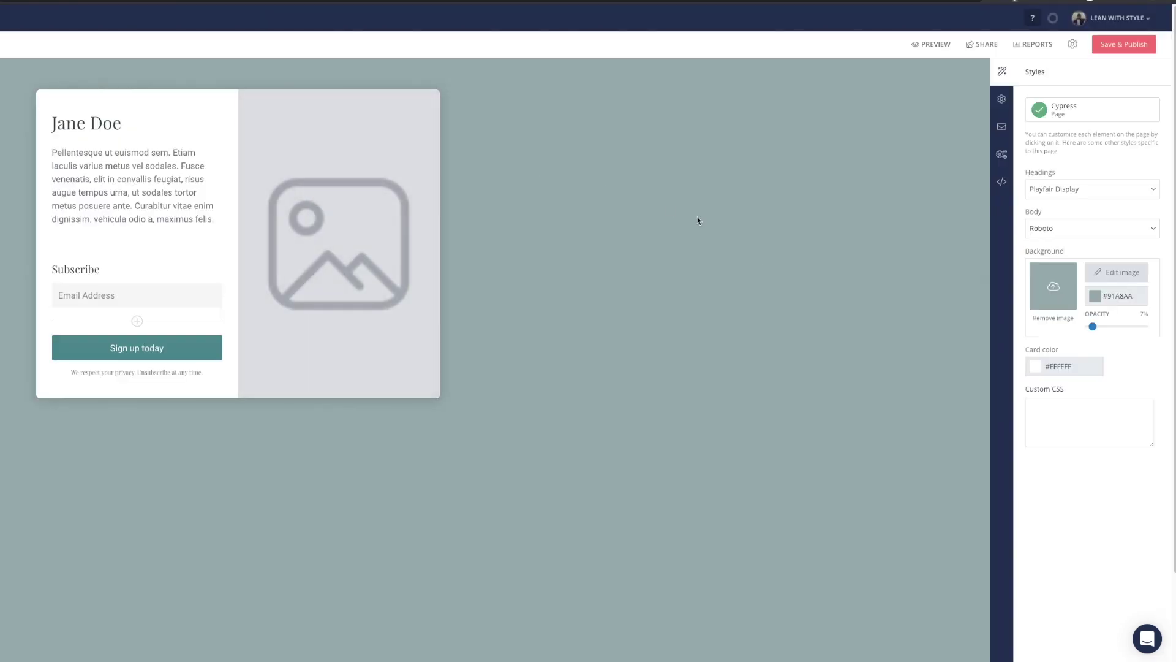
{"action": "mouse_move", "coordinate": [1093, 326]}
{"action": "left_mouse_down"}
{"action": "mouse_move", "coordinate": [1144, 326]}
{"action": "mouse_move", "coordinate": [1087, 320]}
{"action": "left_mouse_up"}
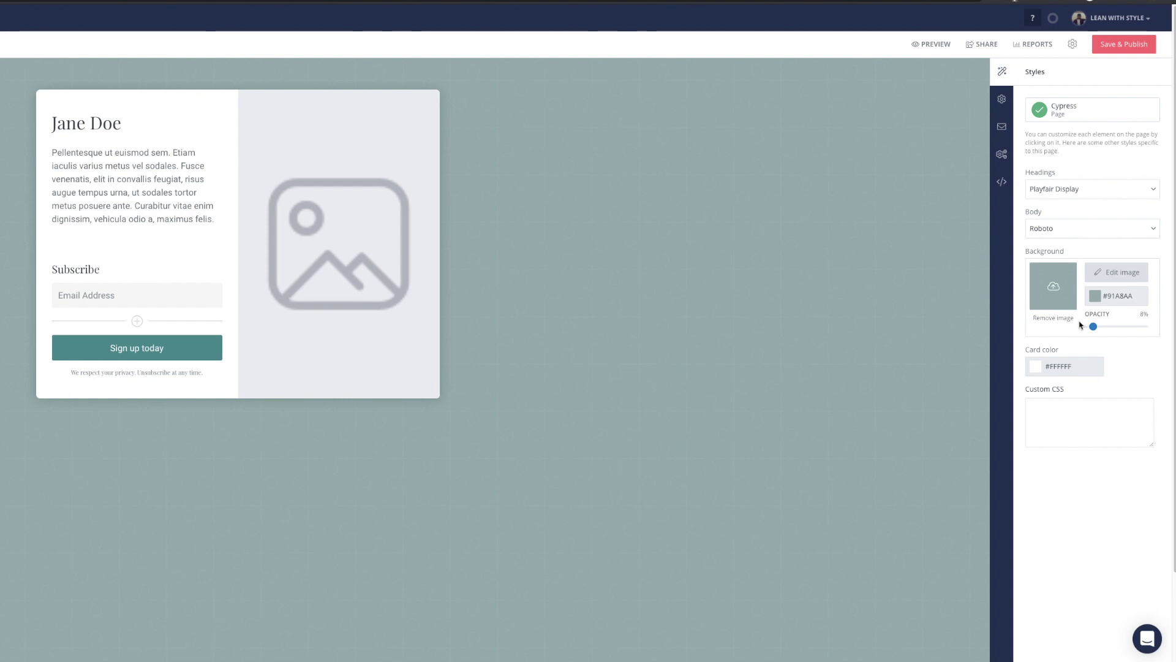
- Fill the card's image placeholder with the recently uploaded IIFYM book cover and open the image for editing
{"action": "left_click", "coordinate": [335, 248]}
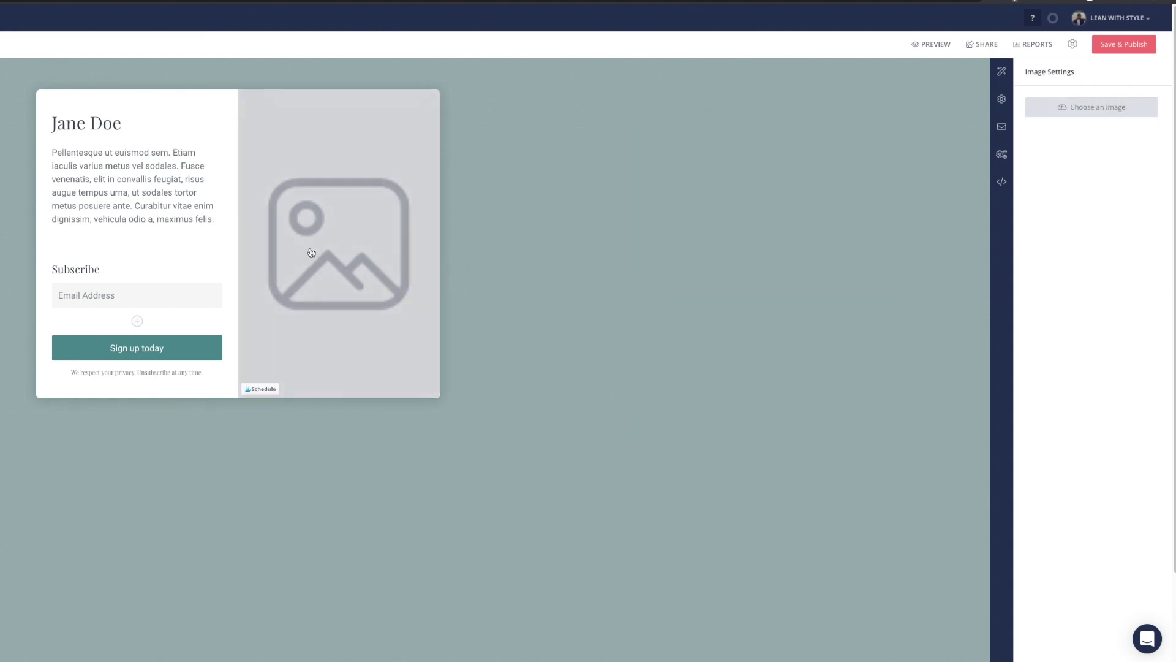
{"action": "left_click", "coordinate": [1080, 110]}
{"action": "left_click", "coordinate": [260, 582]}
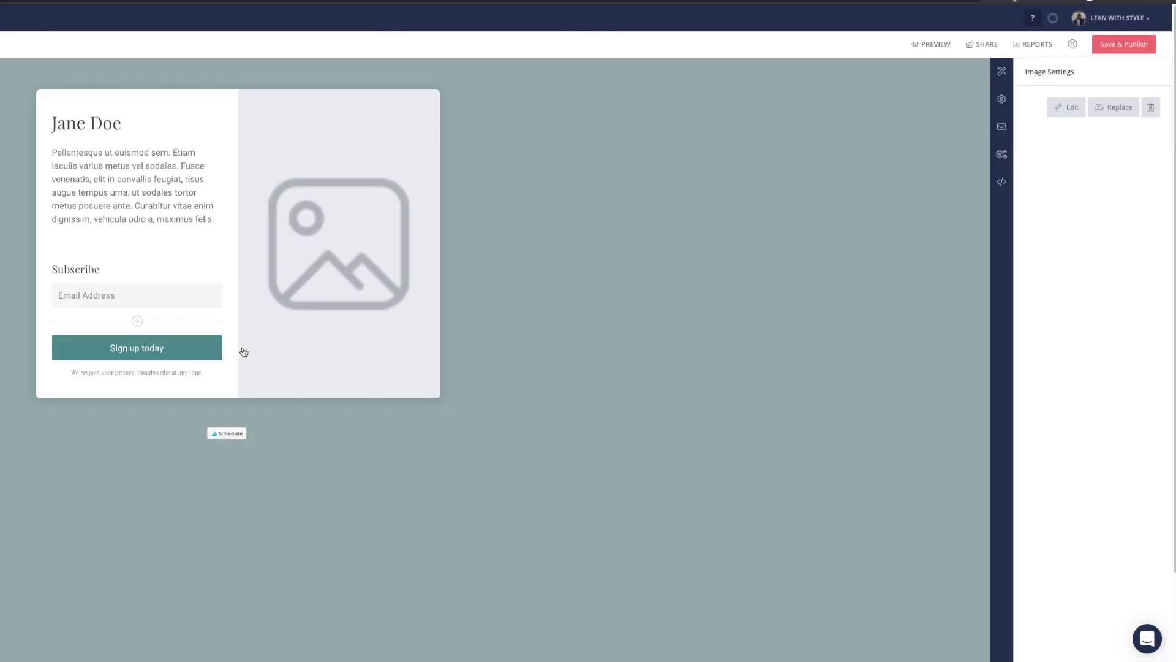
{"action": "left_click", "coordinate": [393, 223]}
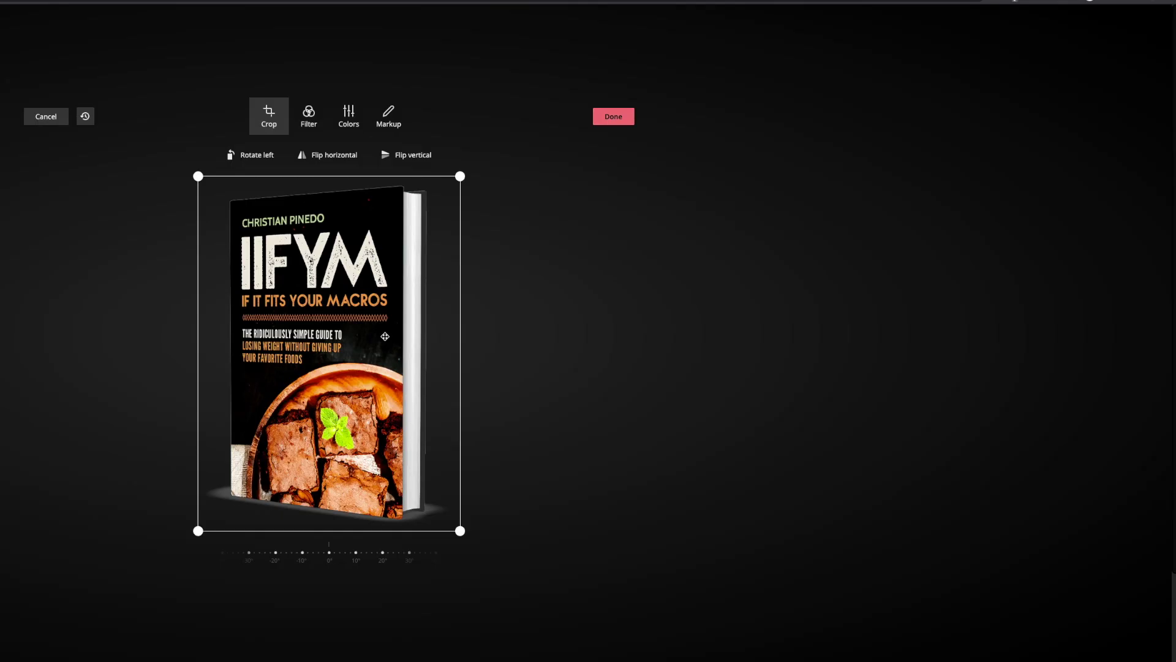
- Crop the book cover slightly at its upper-left corner and rotate it left through a full turn
{"action": "mouse_move", "coordinate": [198, 177]}
{"action": "left_mouse_down"}
{"action": "mouse_move", "coordinate": [388, 317]}
{"action": "mouse_move", "coordinate": [433, 208]}
{"action": "mouse_move", "coordinate": [166, 154]}
{"action": "mouse_move", "coordinate": [10, 160]}
{"action": "mouse_move", "coordinate": [244, 197]}
{"action": "mouse_move", "coordinate": [205, 179]}
{"action": "left_mouse_up"}
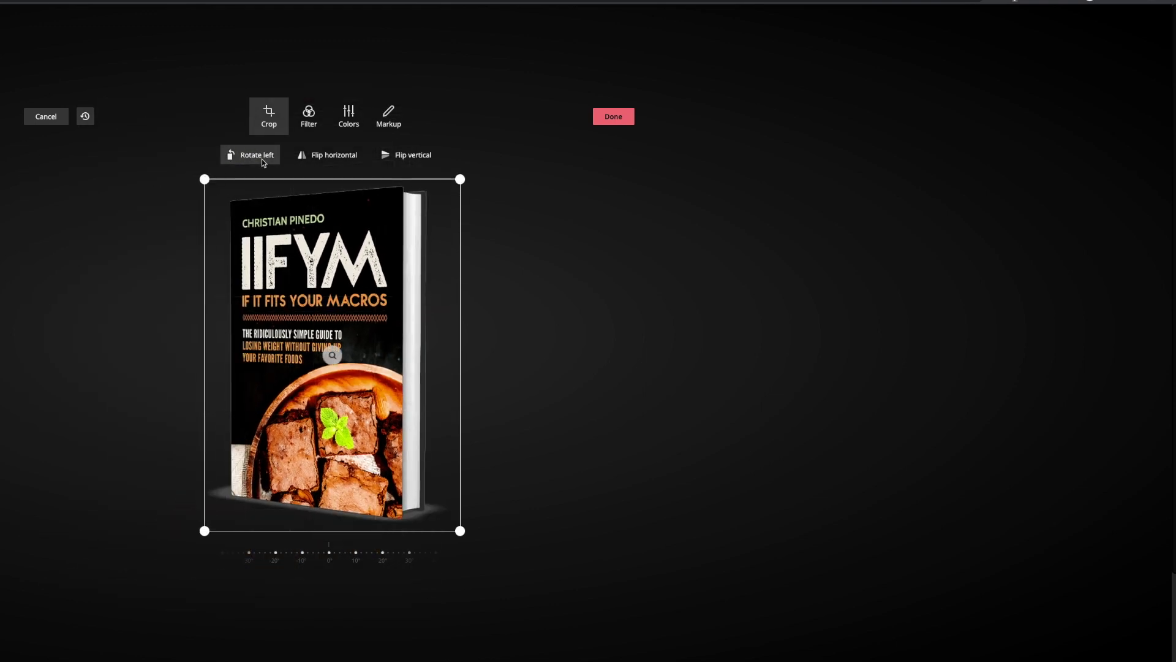
{"action": "left_click", "coordinate": [262, 158]}
{"action": "left_click", "coordinate": [262, 158]}
{"action": "left_click", "coordinate": [262, 161]}
{"action": "left_click", "coordinate": [262, 160]}
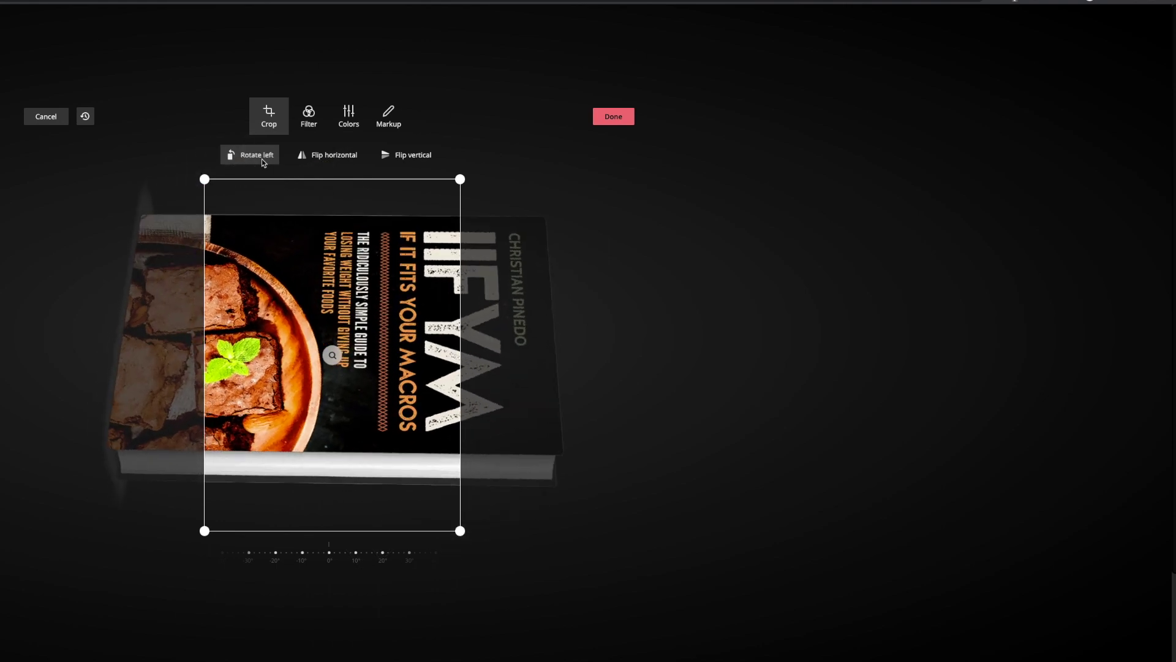
- Set the book cover's filter to Original and adjust its contrast
{"action": "left_click", "coordinate": [309, 116]}
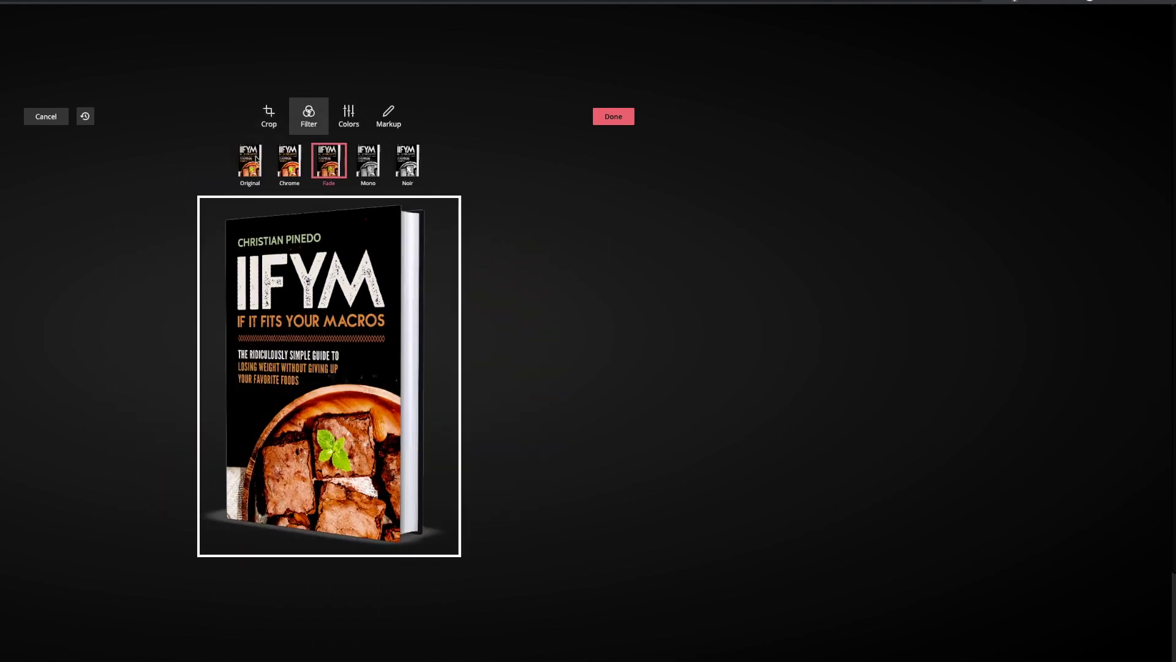
{"action": "left_click", "coordinate": [251, 161]}
{"action": "left_click", "coordinate": [349, 116]}
{"action": "left_click_drag", "start_coordinate": [286, 158], "coordinate": [318, 159]}
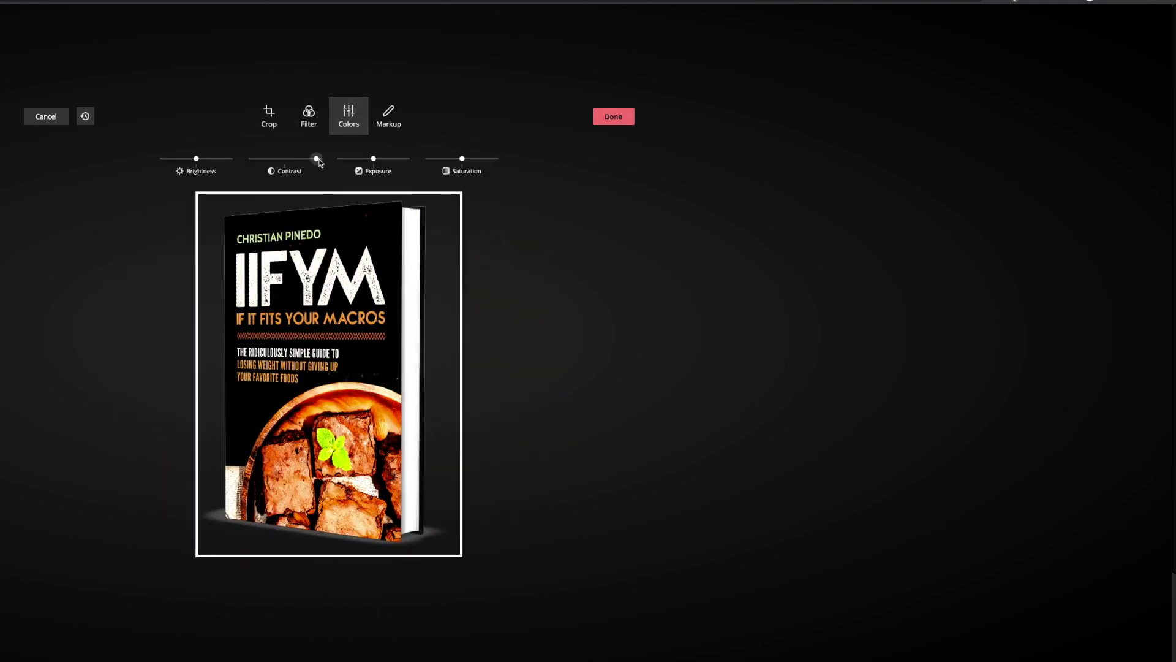
- Scribble freehand black lines over the book cover and apply the image edits
{"action": "left_click", "coordinate": [388, 116]}
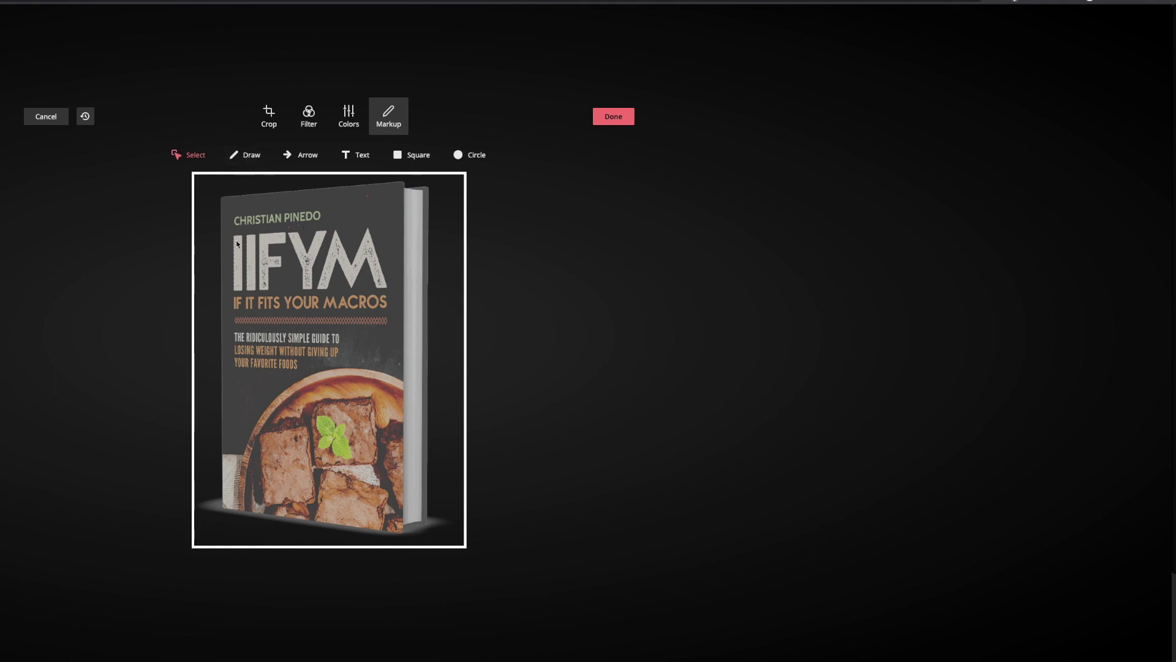
{"action": "left_click_drag", "start_coordinate": [285, 264], "coordinate": [342, 243]}
{"action": "mouse_move", "coordinate": [307, 251]}
{"action": "left_mouse_down"}
{"action": "mouse_move", "coordinate": [352, 274]}
{"action": "mouse_move", "coordinate": [333, 376]}
{"action": "mouse_move", "coordinate": [337, 494]}
{"action": "mouse_move", "coordinate": [394, 282]}
{"action": "mouse_move", "coordinate": [251, 385]}
{"action": "mouse_move", "coordinate": [347, 219]}
{"action": "left_mouse_up"}
{"action": "left_click", "coordinate": [614, 117]}
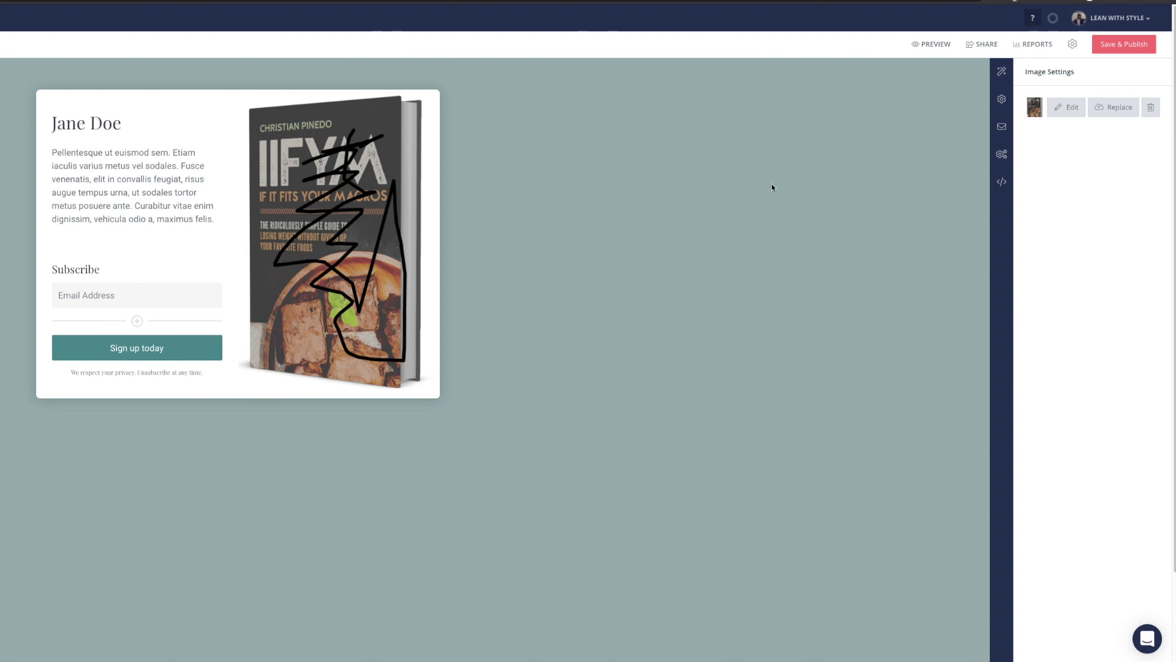
- Replace the scribbled image with the clean IIFYM book cover, and look through the incentive email, page and style settings
{"action": "left_click", "coordinate": [1108, 107]}
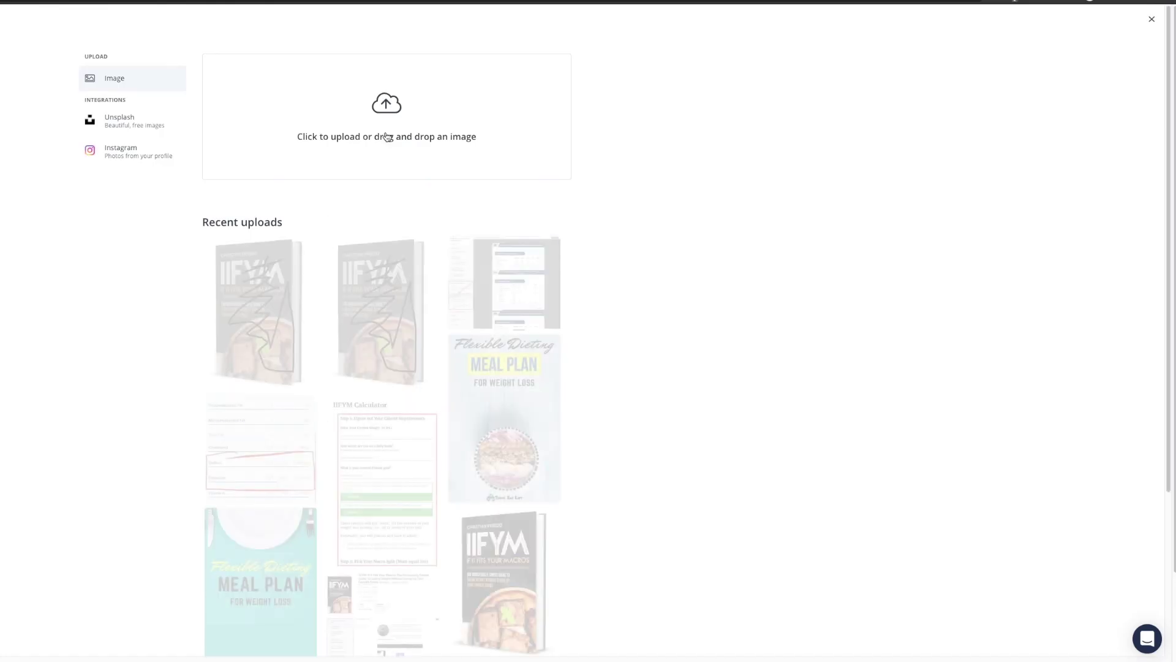
{"action": "left_click", "coordinate": [385, 313]}
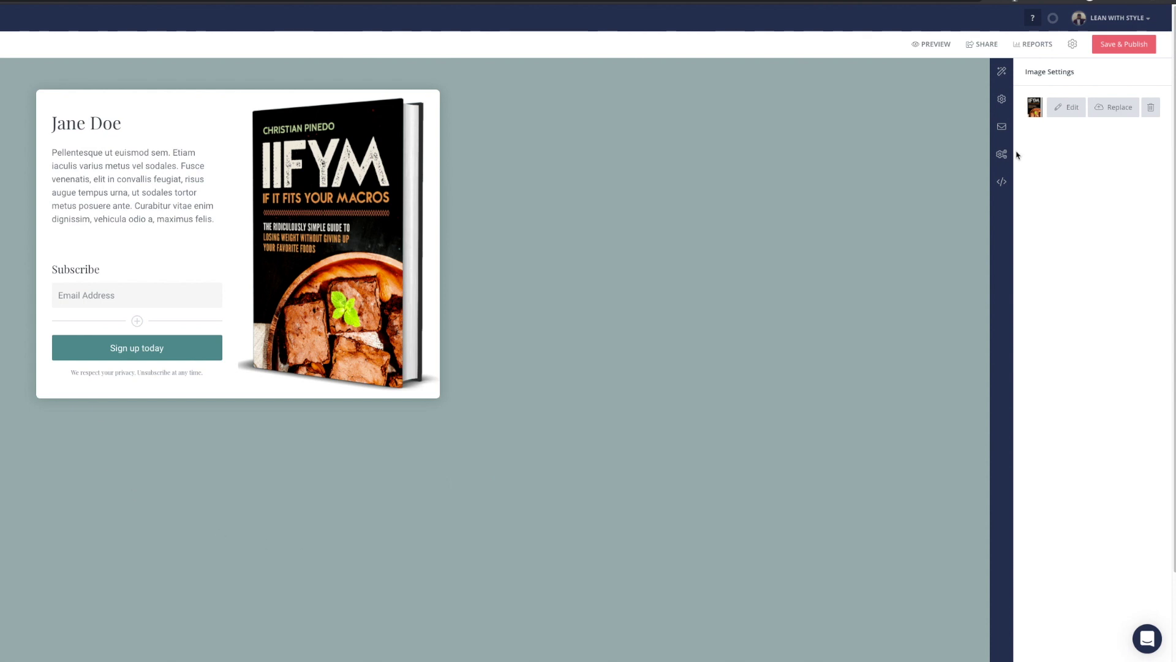
{"action": "left_click", "coordinate": [1002, 128]}
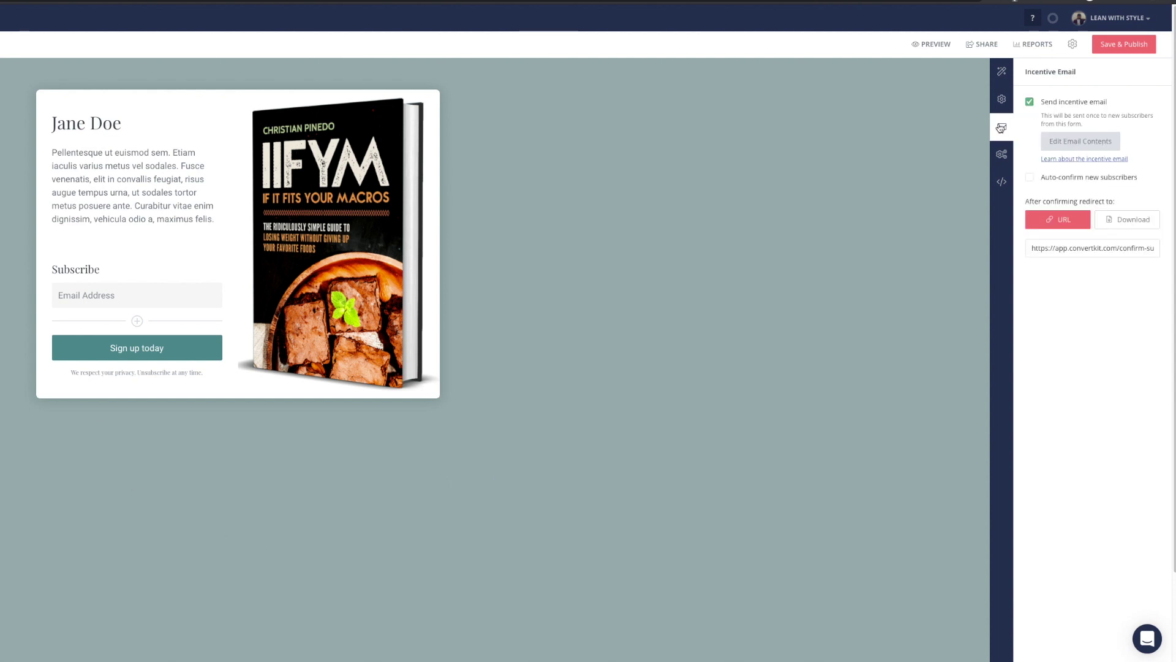
{"action": "left_click", "coordinate": [1003, 100]}
{"action": "left_click", "coordinate": [1001, 72]}
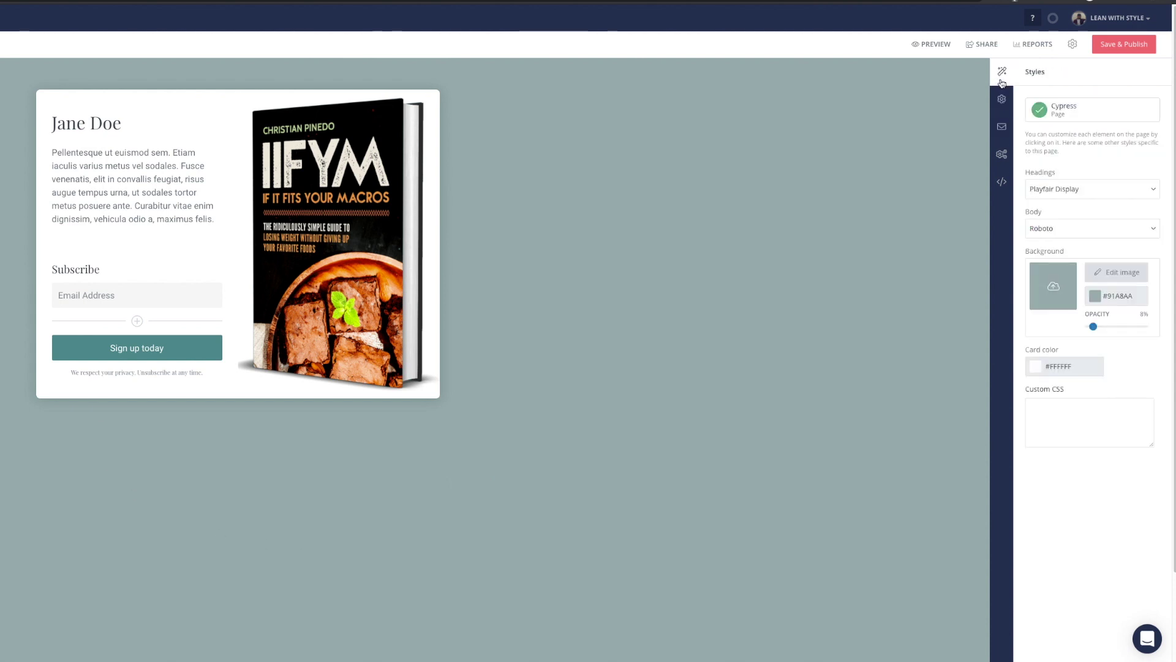
- Select the placeholder paragraph below the card's heading and look through its insert and change-to options
{"action": "left_click_drag", "start_coordinate": [174, 219], "coordinate": [50, 150]}
{"action": "left_click_drag", "start_coordinate": [217, 219], "coordinate": [56, 145]}
{"action": "left_click", "coordinate": [55, 124]}
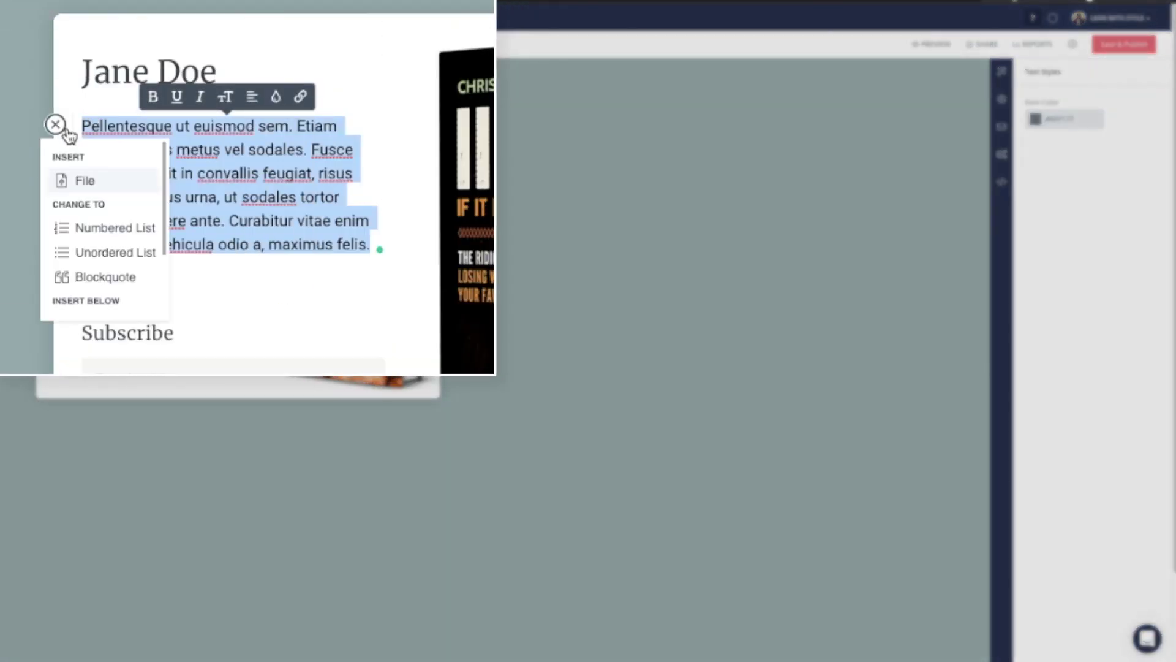
{"action": "scroll", "coordinate": [98, 288], "scroll_direction": "down", "scroll_amount": 2}
{"action": "scroll", "coordinate": [101, 288], "scroll_direction": "up", "scroll_amount": 1}
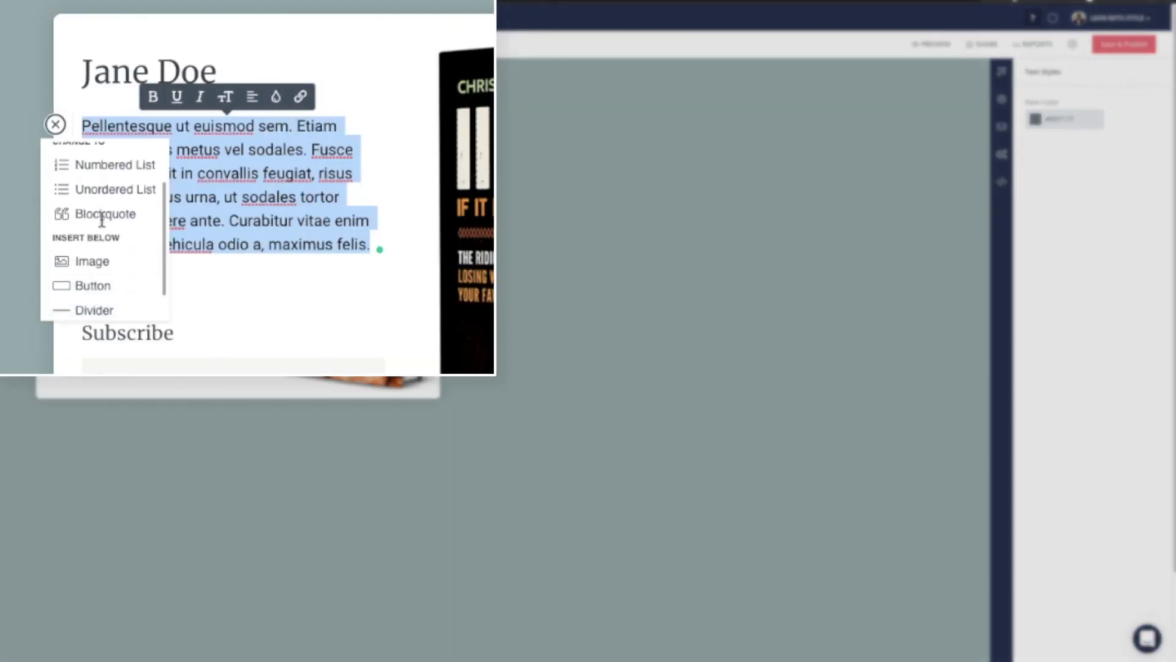
{"action": "scroll", "coordinate": [83, 239], "scroll_direction": "down", "scroll_amount": 1}
{"action": "scroll", "coordinate": [117, 232], "scroll_direction": "up", "scroll_amount": 3}
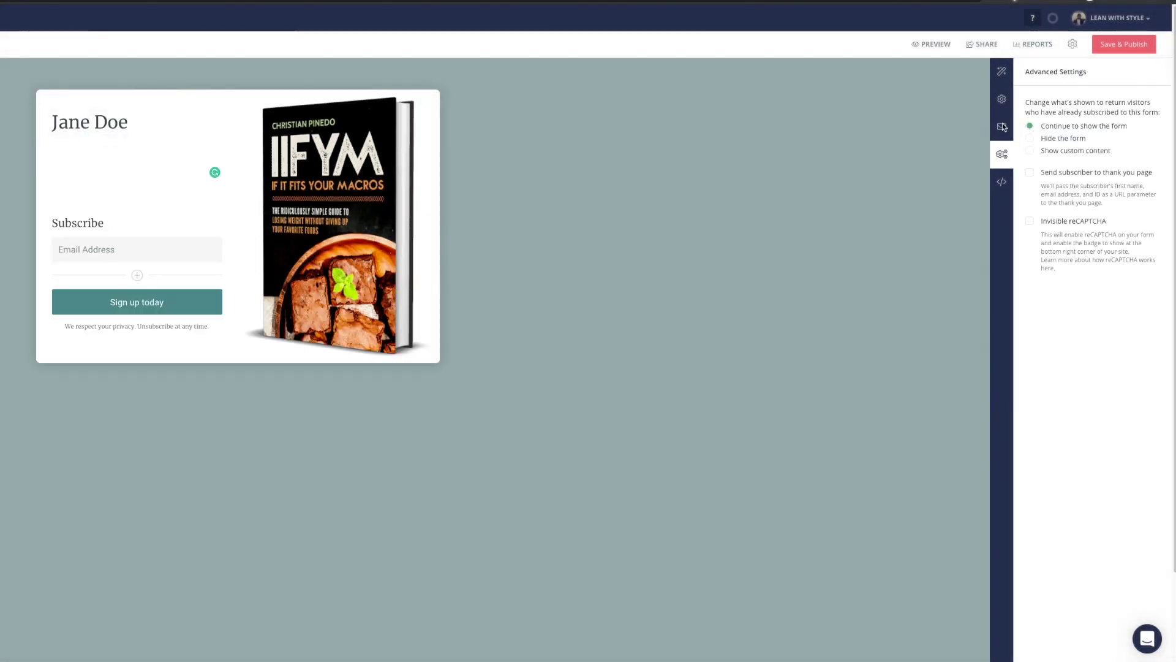
- Examine the landing page's incentive email, advanced, general, and SEO & Analytics settings
{"action": "left_click", "coordinate": [1002, 122]}
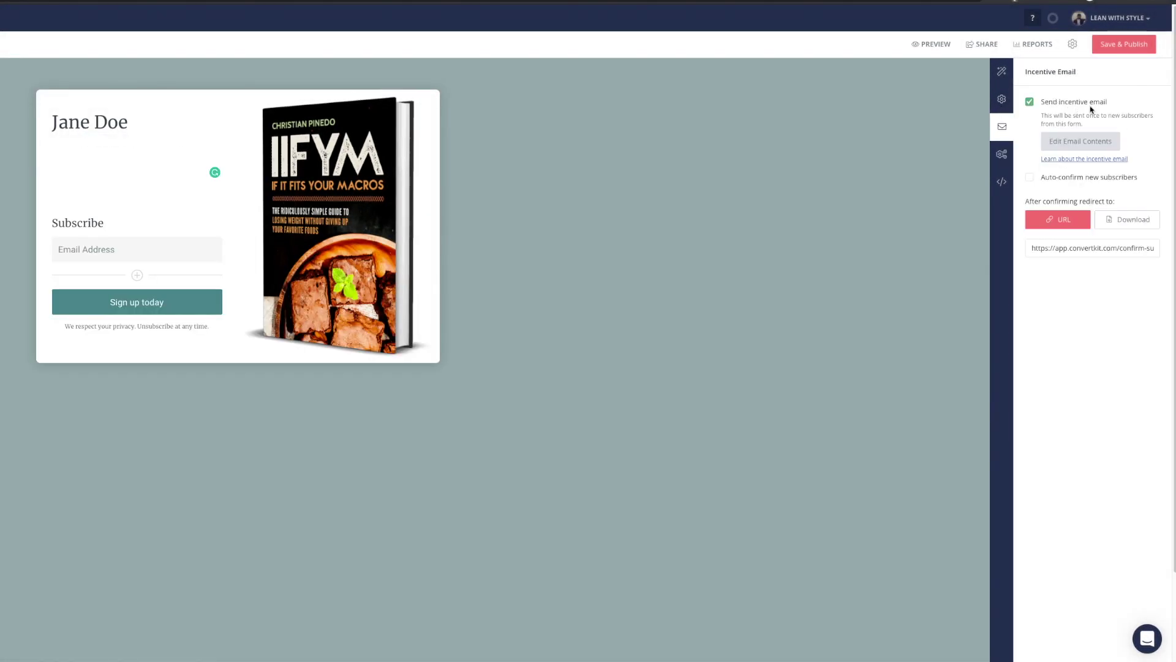
{"action": "left_click", "coordinate": [1003, 154]}
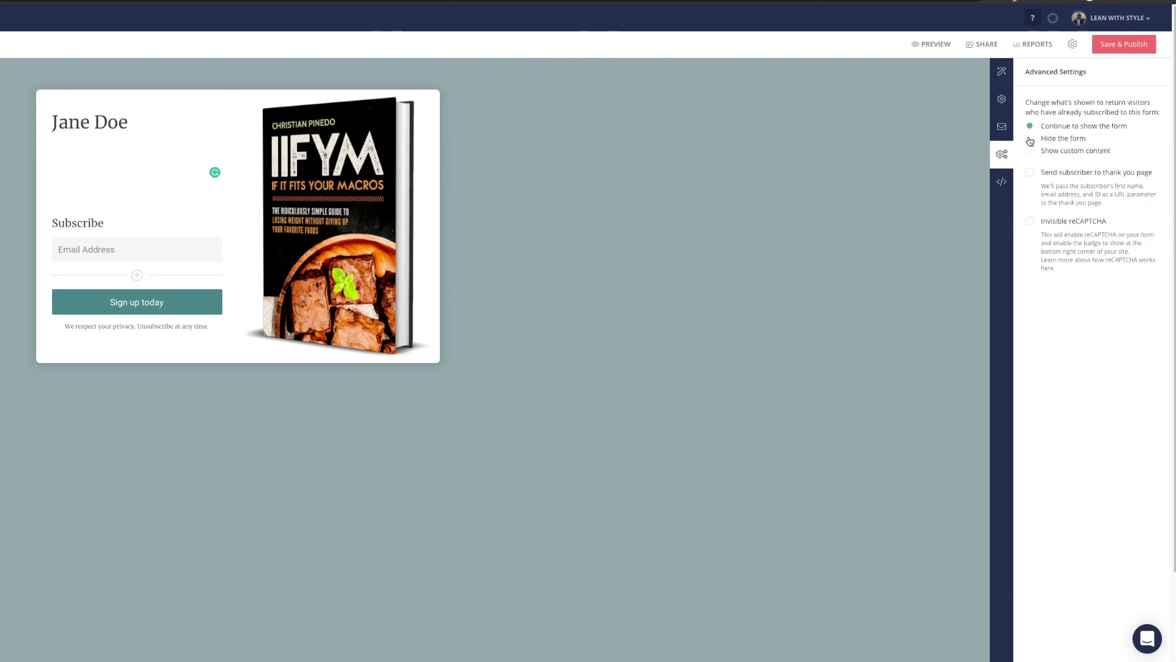
{"action": "left_click", "coordinate": [1003, 101]}
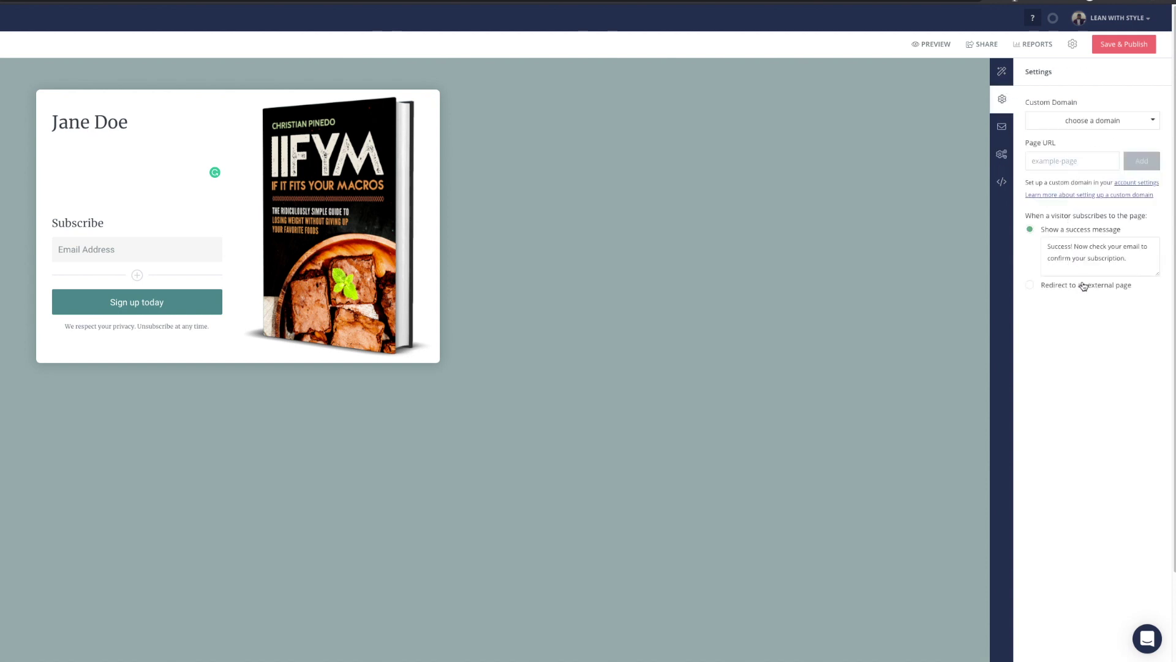
{"action": "left_click", "coordinate": [1002, 182]}
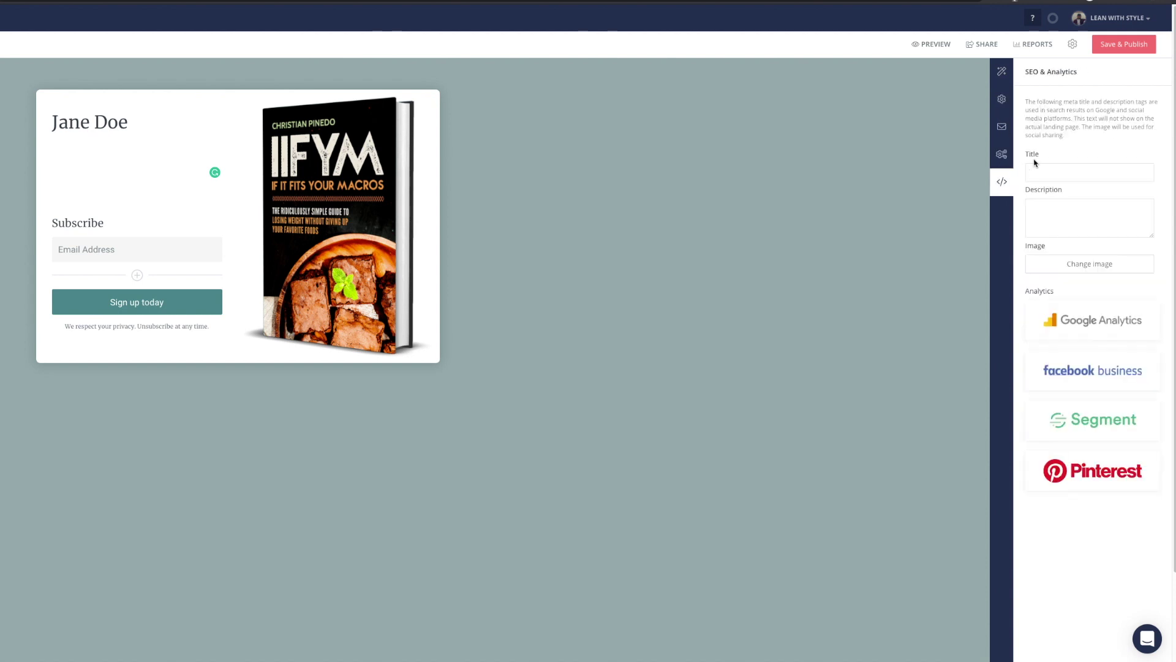
- Review the SEO & Analytics explanation of meta tags and the suggestions offered for the landing page's meta title
{"action": "left_click_drag", "start_coordinate": [1070, 139], "coordinate": [1023, 103]}
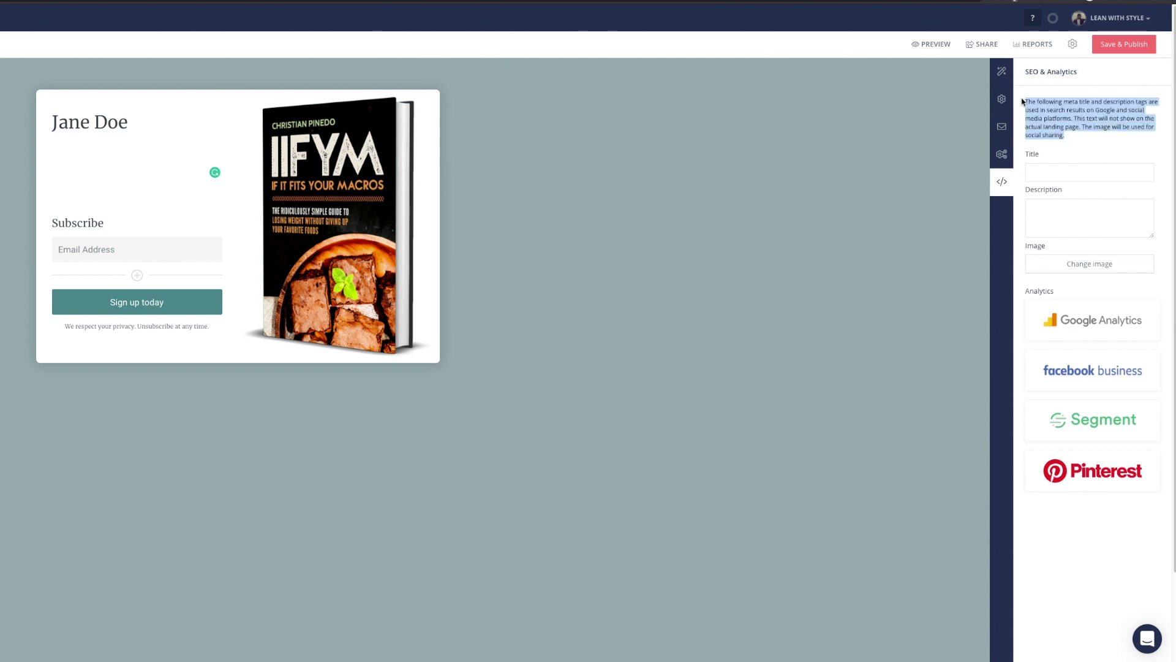
{"action": "left_click", "coordinate": [1028, 111]}
{"action": "left_click_drag", "start_coordinate": [1080, 73], "coordinate": [1028, 74]}
{"action": "left_click", "coordinate": [1028, 74]}
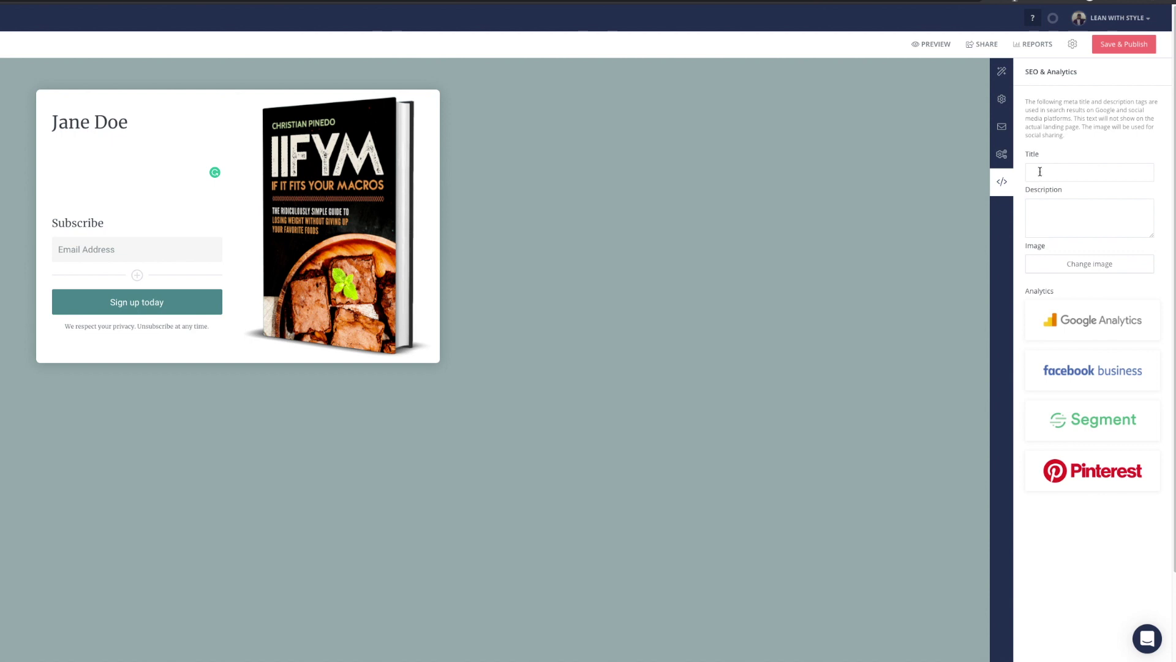
{"action": "left_click", "coordinate": [1039, 172]}
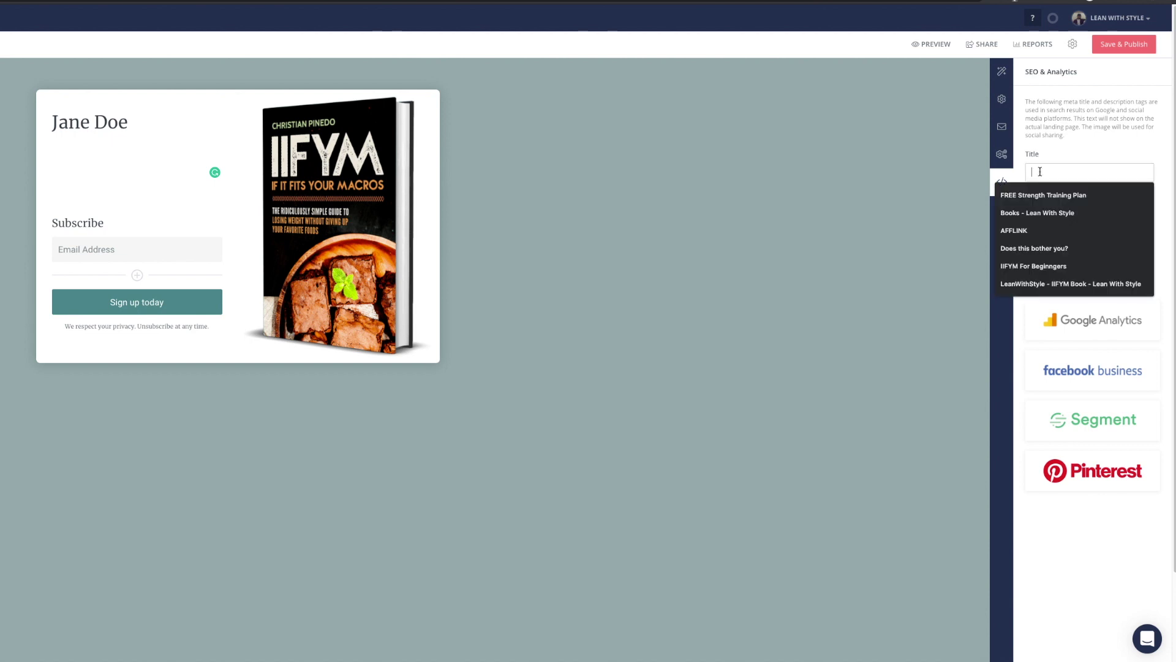
{"action": "left_click", "coordinate": [1046, 122]}
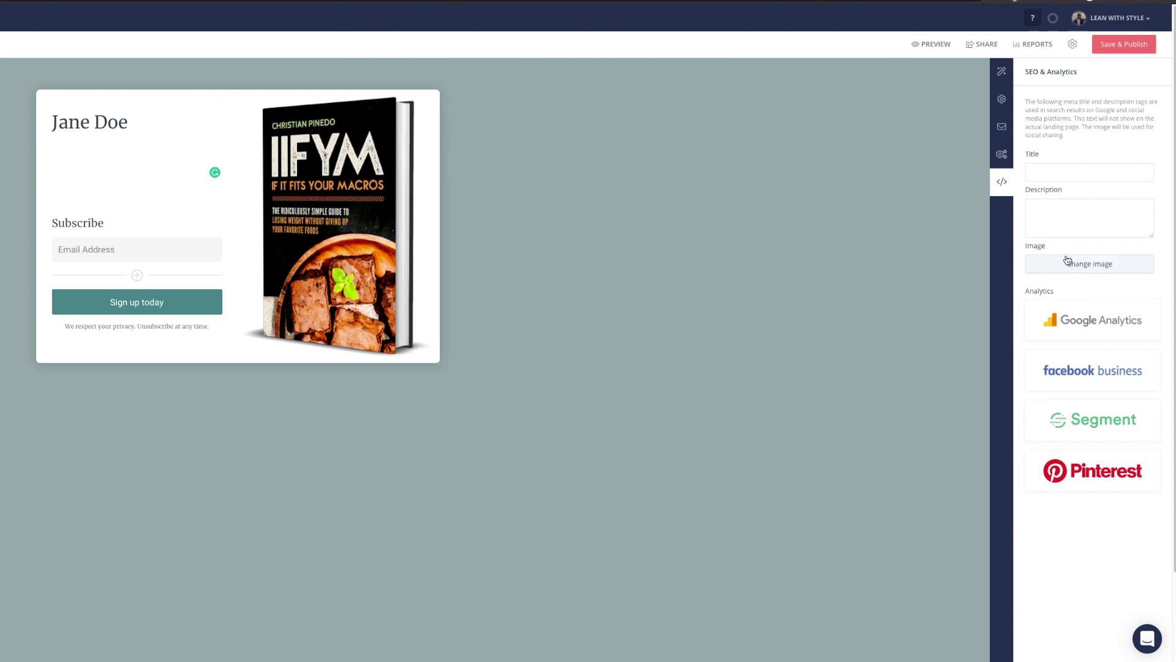
- Expand the Pinterest, Facebook and Segment analytics integrations to look at their ID fields
{"action": "left_click", "coordinate": [1086, 489]}
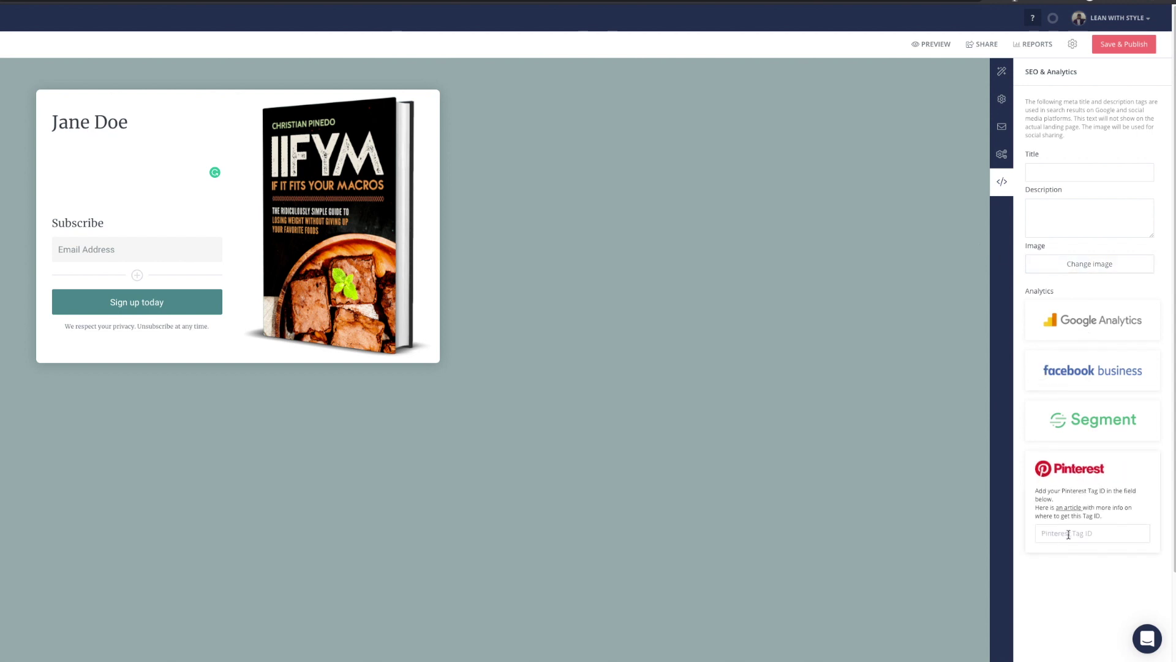
{"action": "left_click", "coordinate": [1088, 366]}
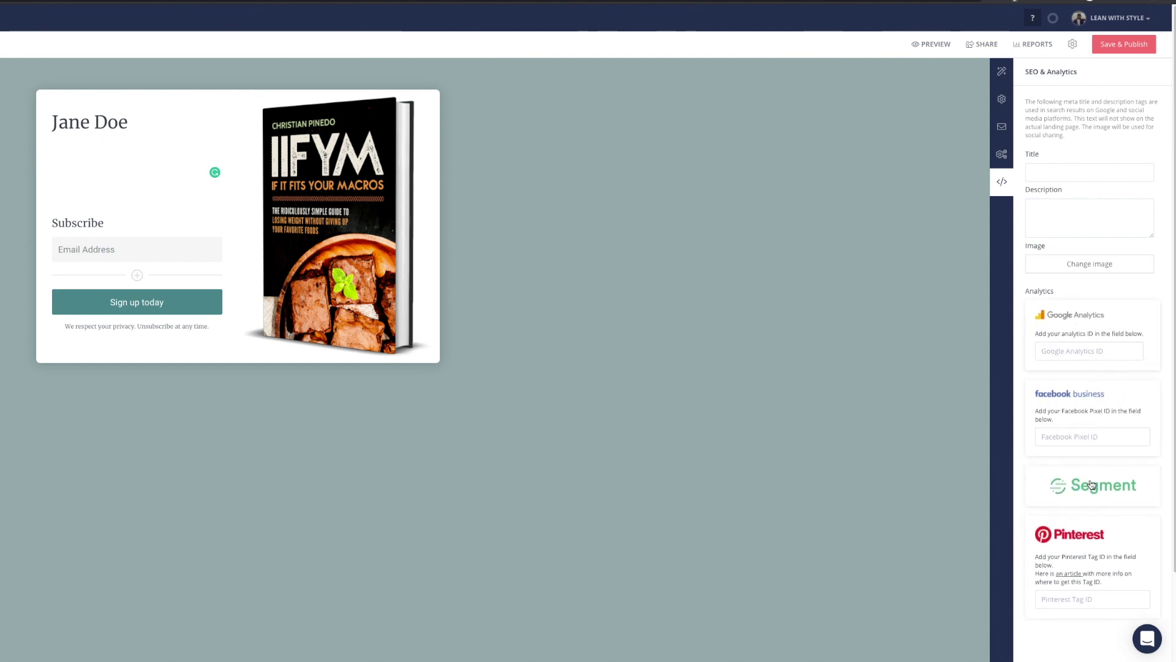
{"action": "left_click", "coordinate": [1091, 484]}
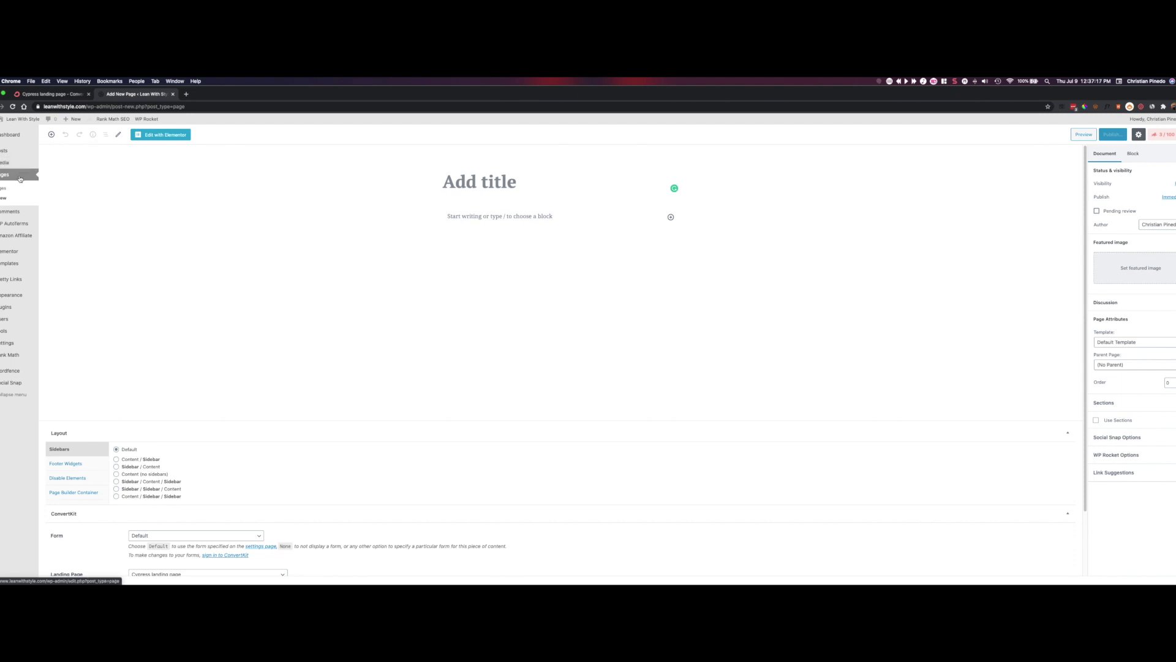
- In the WordPress new-page editor, choose Cypress landing page as the page's ConvertKit landing page and preview the page
{"action": "left_click", "coordinate": [479, 185]}
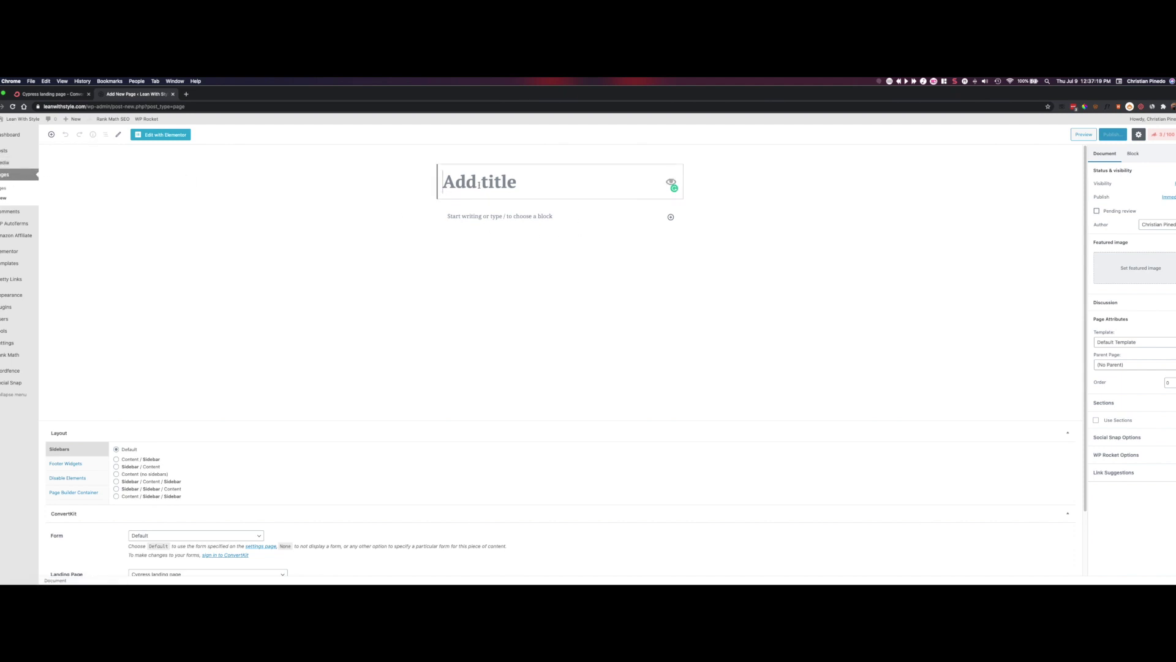
{"action": "scroll", "coordinate": [373, 432], "scroll_direction": "down", "scroll_amount": 2}
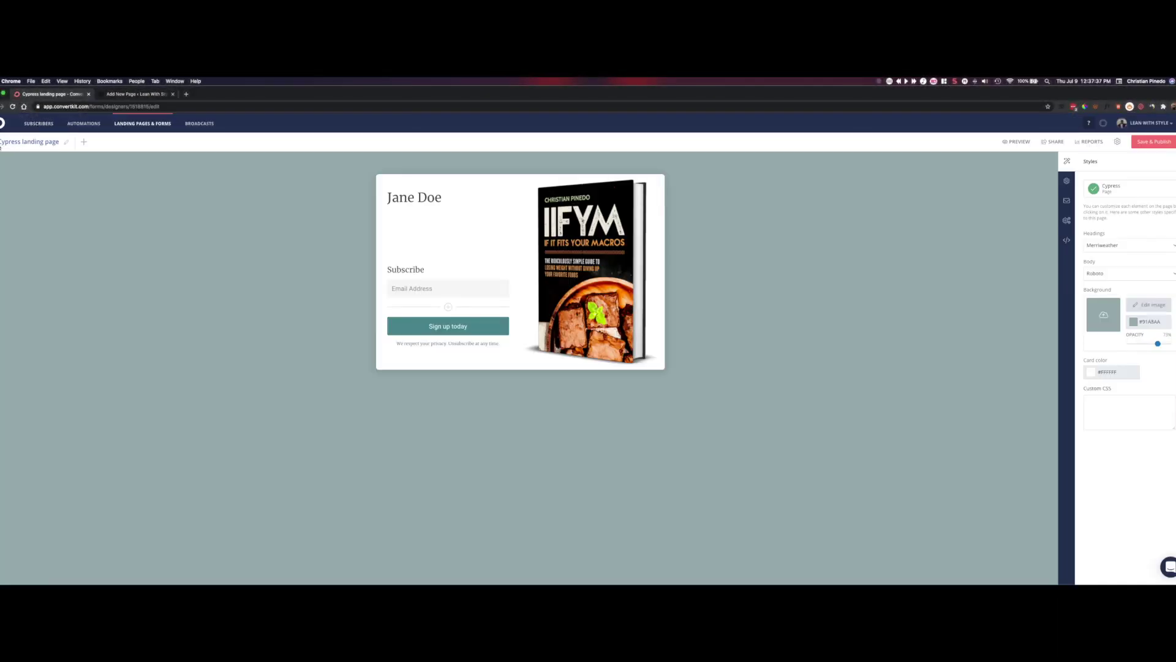
{"action": "left_click", "coordinate": [131, 94]}
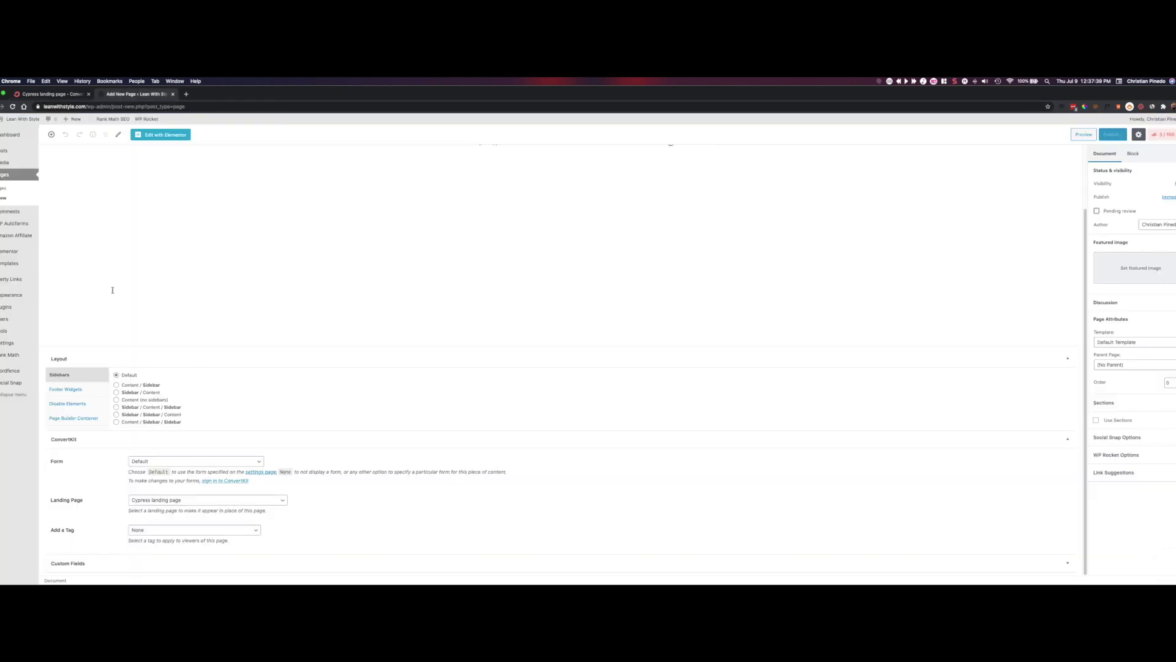
{"action": "left_click", "coordinate": [161, 504]}
{"action": "left_click", "coordinate": [161, 501]}
{"action": "scroll", "coordinate": [625, 490], "scroll_direction": "up", "scroll_amount": 2}
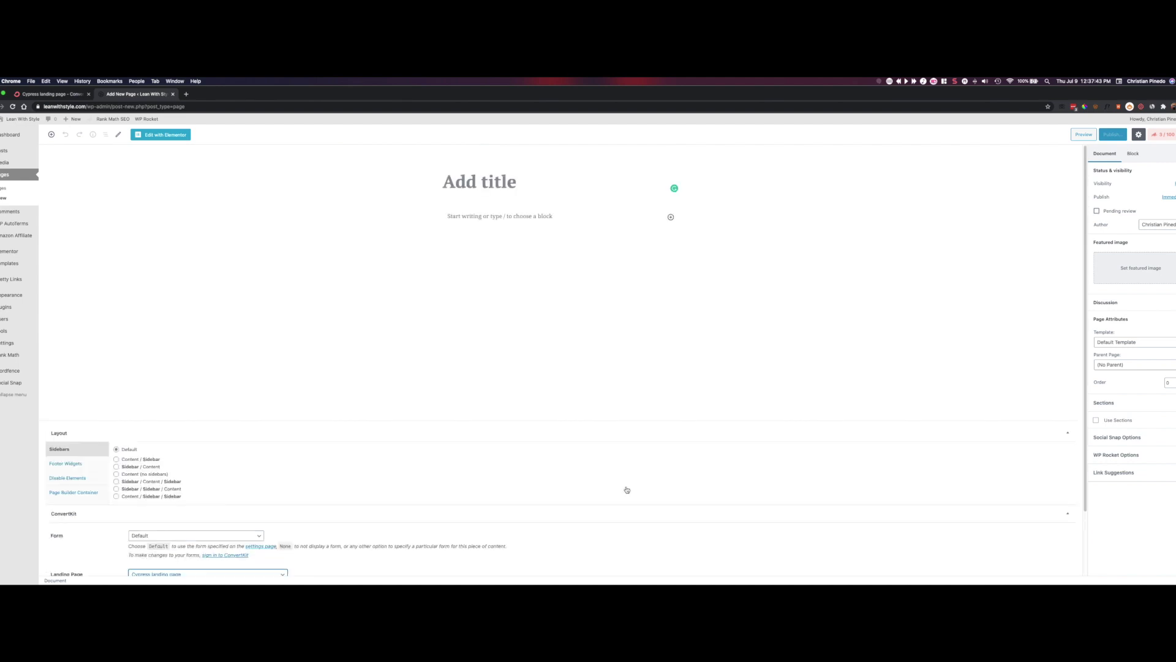
{"action": "left_click", "coordinate": [1089, 136]}
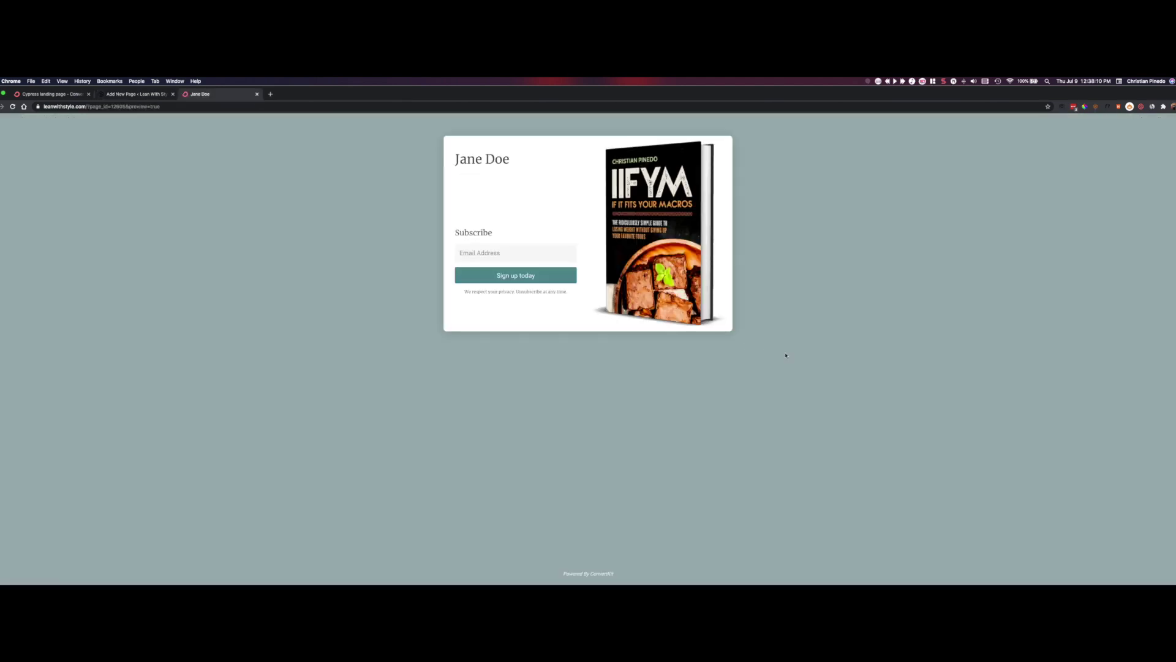
- Examine the previewed landing page on the leanwithstyle.com domain and select the path part of its web address
{"action": "left_click_drag", "start_coordinate": [786, 356], "coordinate": [293, 168]}
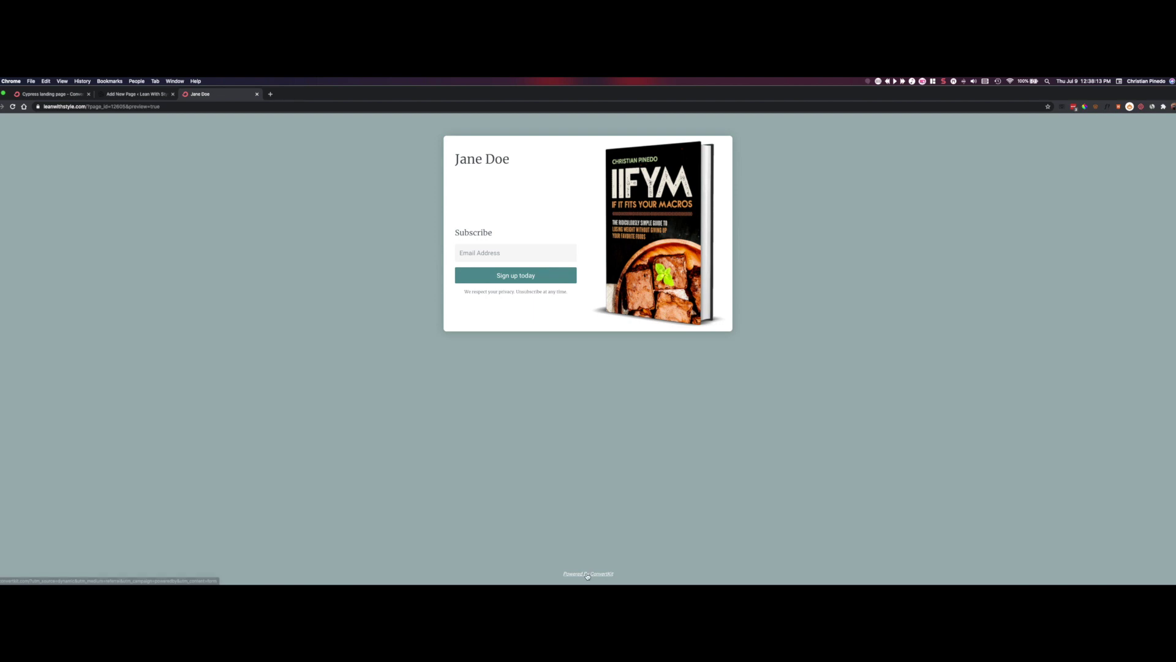
{"action": "left_click", "coordinate": [140, 95]}
{"action": "left_click", "coordinate": [221, 95]}
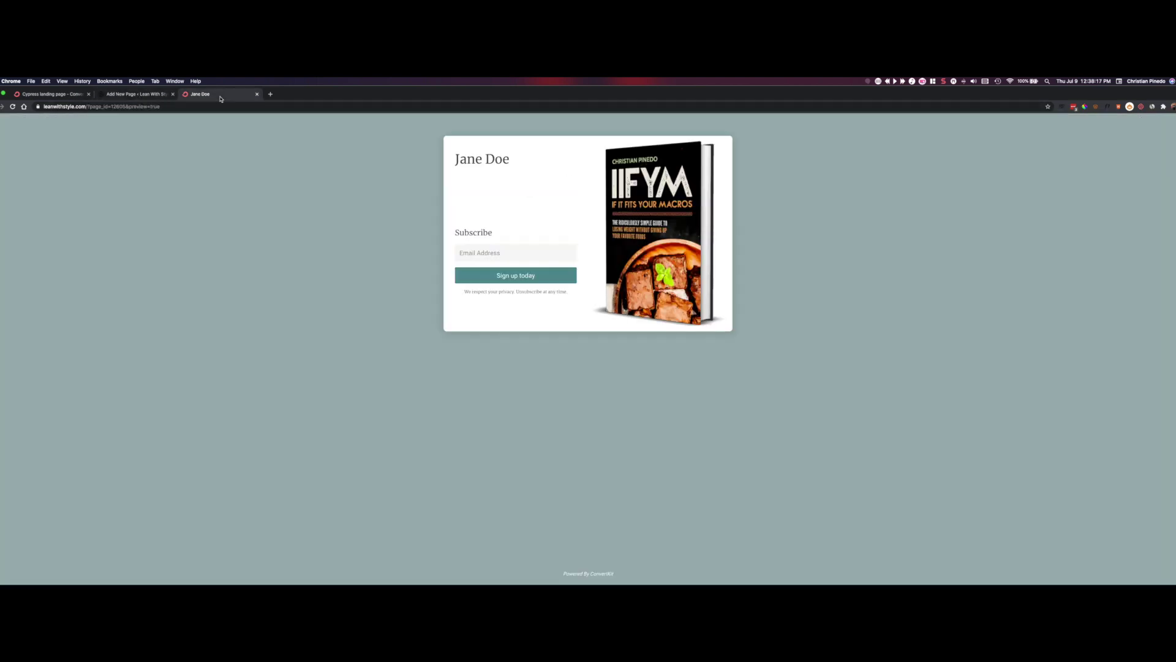
{"action": "left_click", "coordinate": [84, 108]}
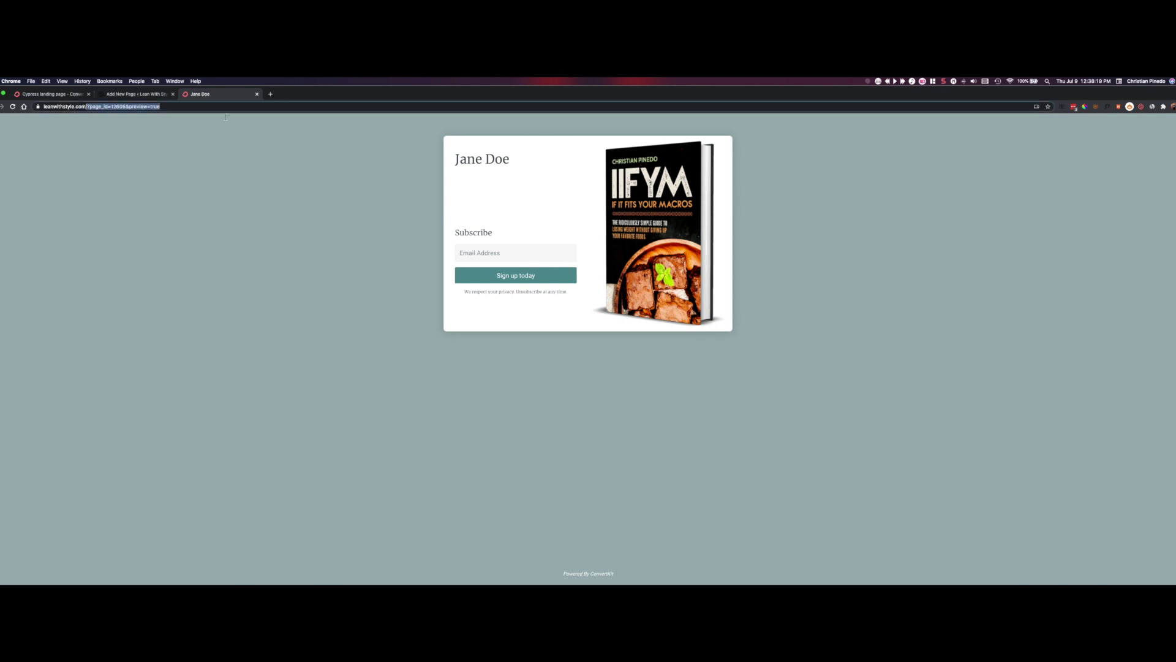
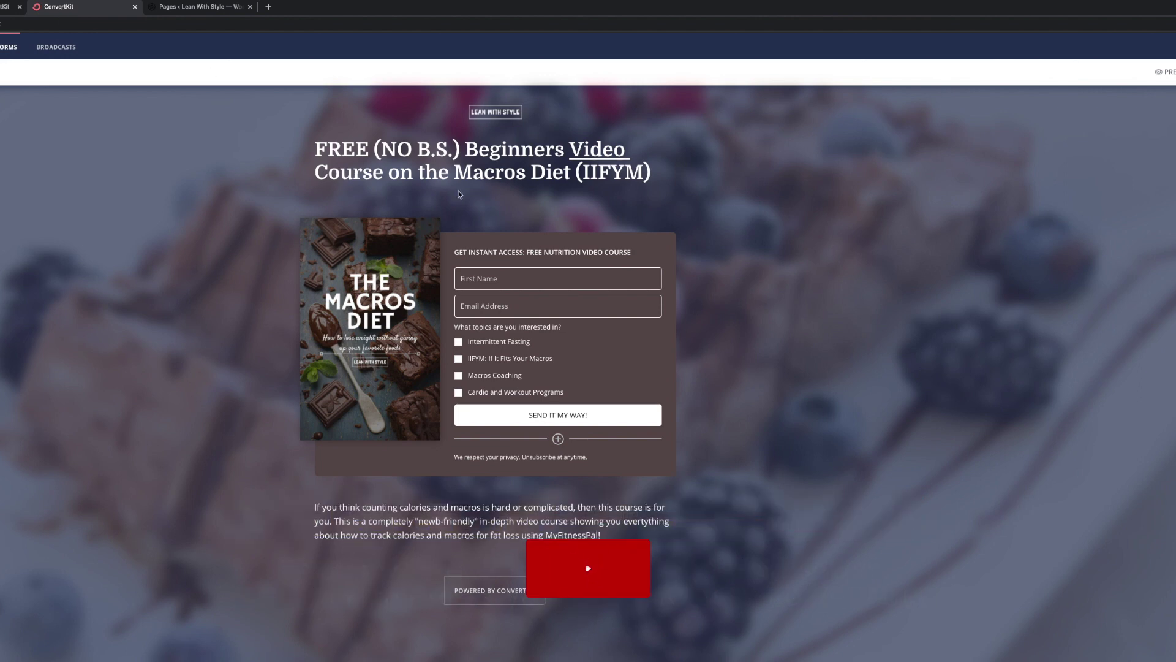
- On the Macros Diet landing page, highlight the headline and tick Intermittent Fasting, IIFYM: If It Fits Your Macros and Macros Coaching
{"action": "left_click_drag", "start_coordinate": [317, 149], "coordinate": [648, 179]}
{"action": "left_click", "coordinate": [737, 240]}
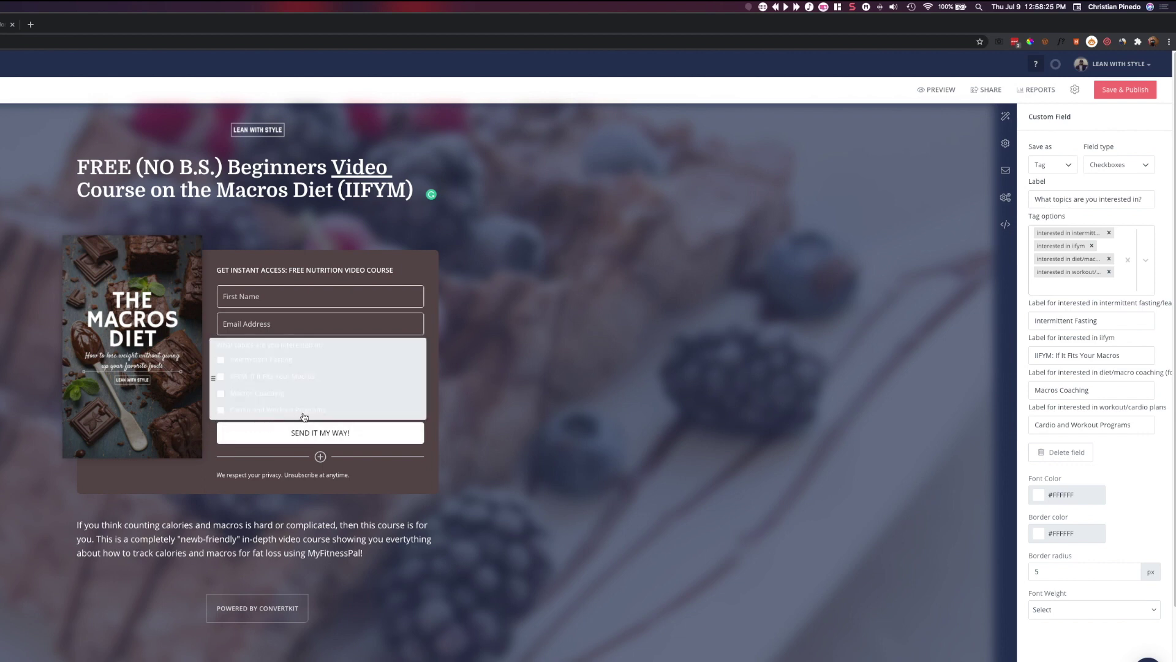
{"action": "left_click", "coordinate": [221, 360]}
{"action": "left_click", "coordinate": [221, 376]}
{"action": "left_click", "coordinate": [220, 393]}
- Look through the topics field's type choices, keeping Checkboxes, and inspect its label and available tag options
{"action": "left_click", "coordinate": [1106, 165]}
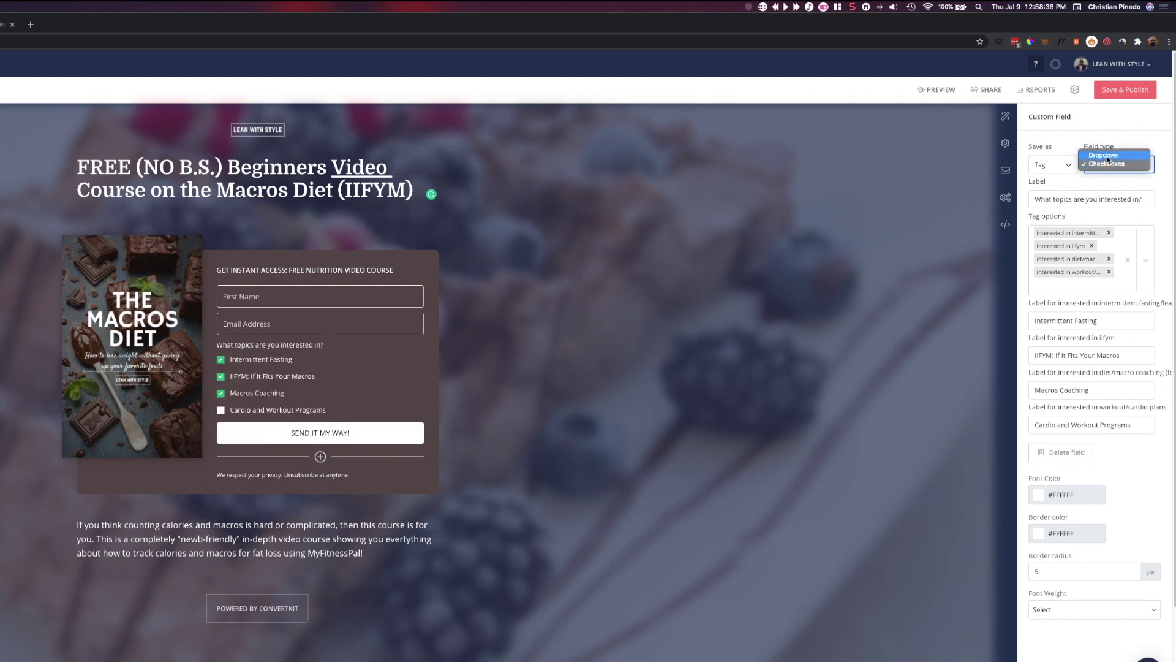
{"action": "left_click", "coordinate": [1108, 164]}
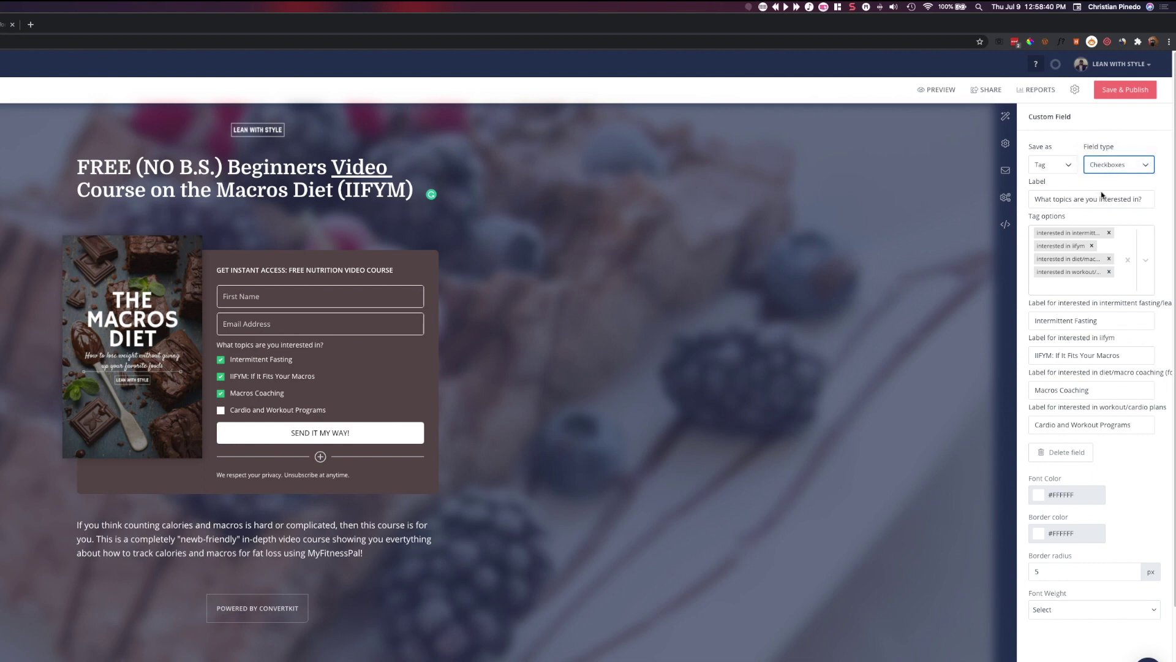
{"action": "left_click_drag", "start_coordinate": [1035, 200], "coordinate": [1147, 201]}
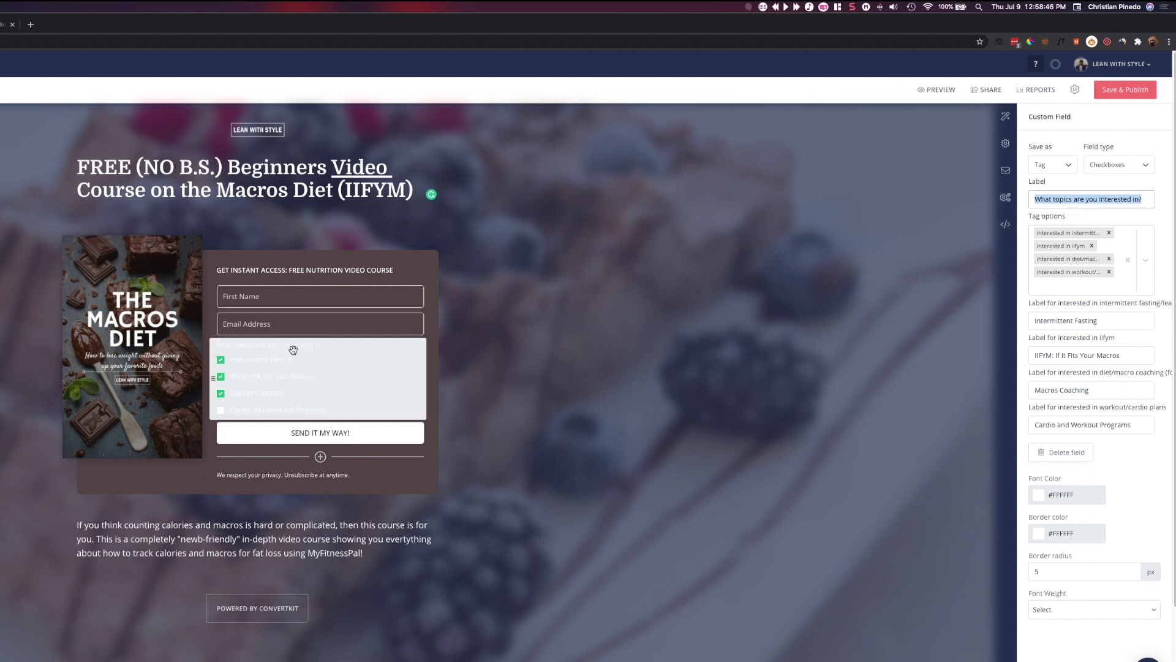
{"action": "left_click", "coordinate": [1062, 222]}
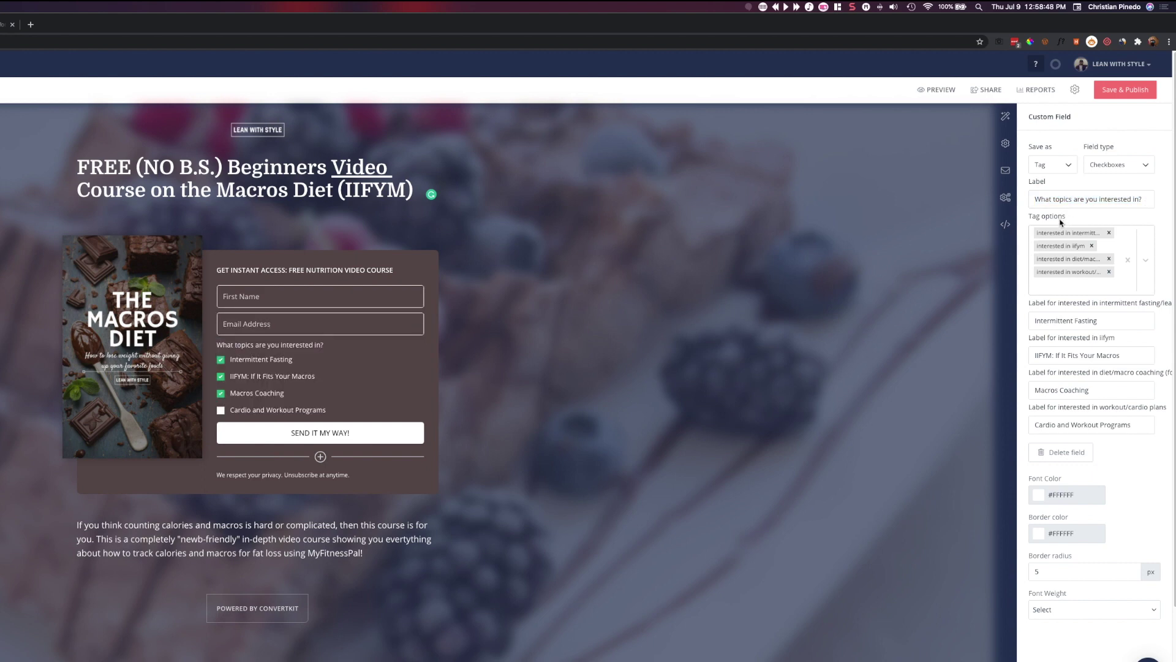
{"action": "left_click", "coordinate": [1057, 237]}
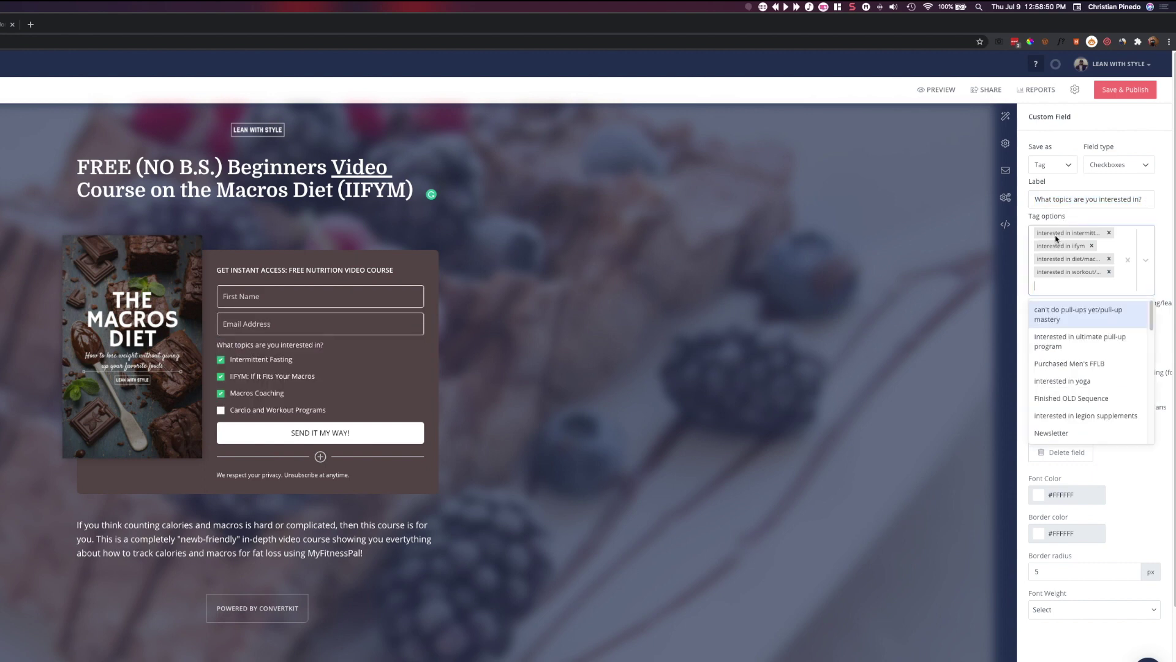
{"action": "left_click", "coordinate": [1069, 279]}
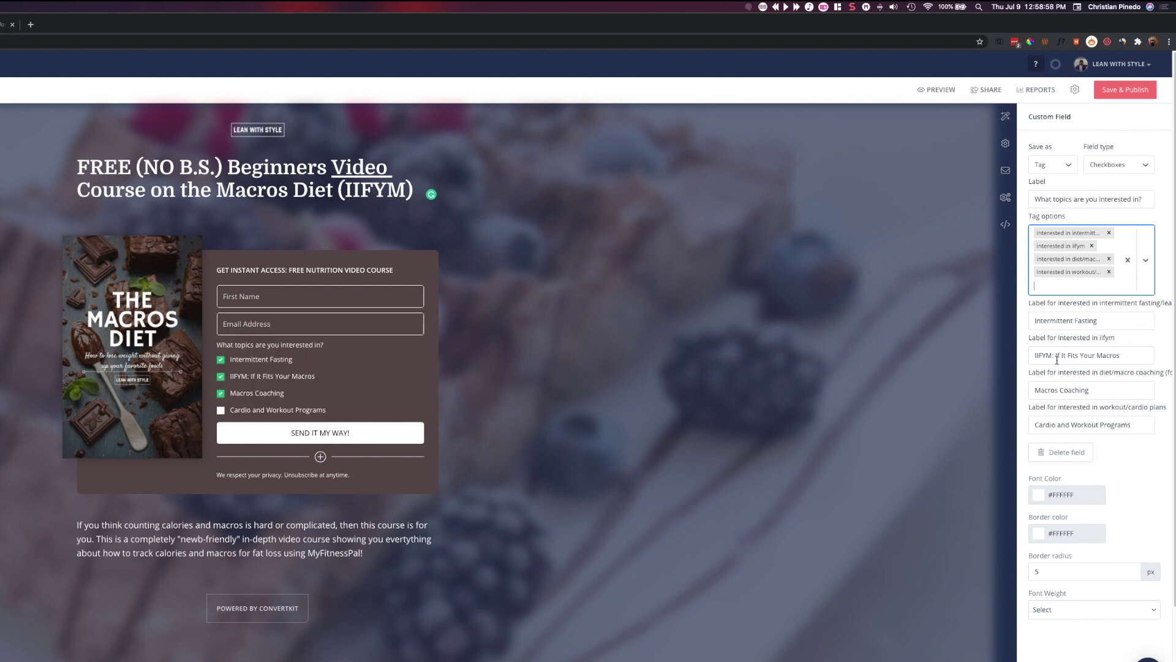
- Compare the intermittent fasting tag's name with its Intermittent Fasting label and the matching form checkbox
{"action": "left_click", "coordinate": [1061, 322]}
{"action": "left_click", "coordinate": [1038, 302]}
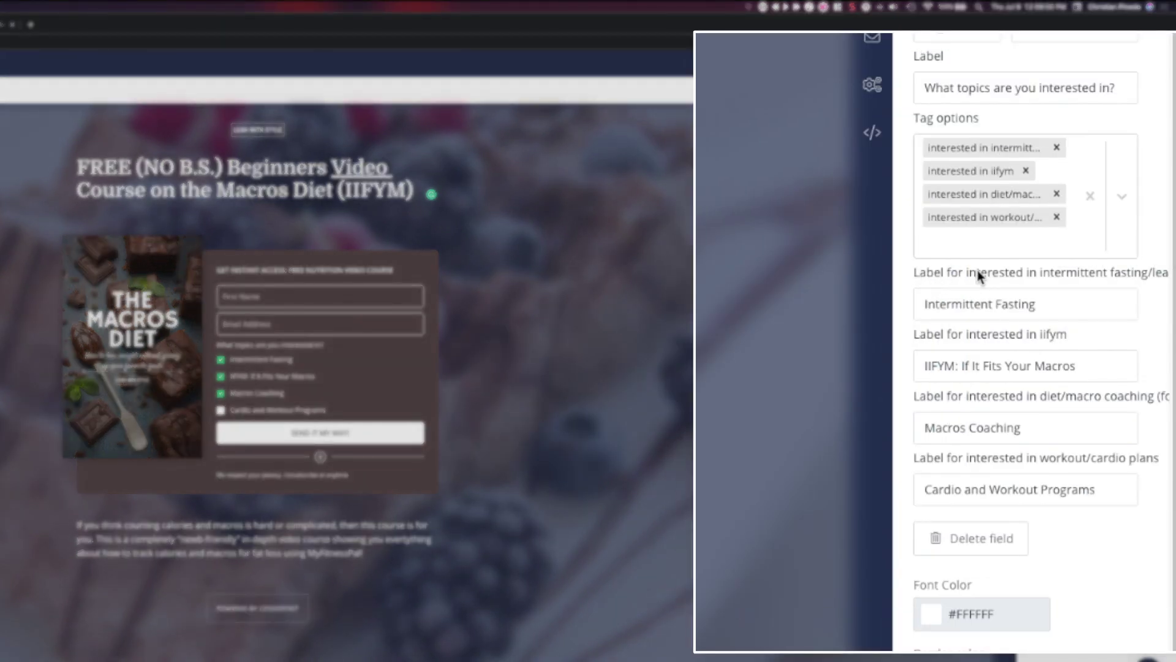
{"action": "left_click_drag", "start_coordinate": [964, 272], "coordinate": [1154, 283]}
{"action": "left_click_drag", "start_coordinate": [1065, 309], "coordinate": [927, 309]}
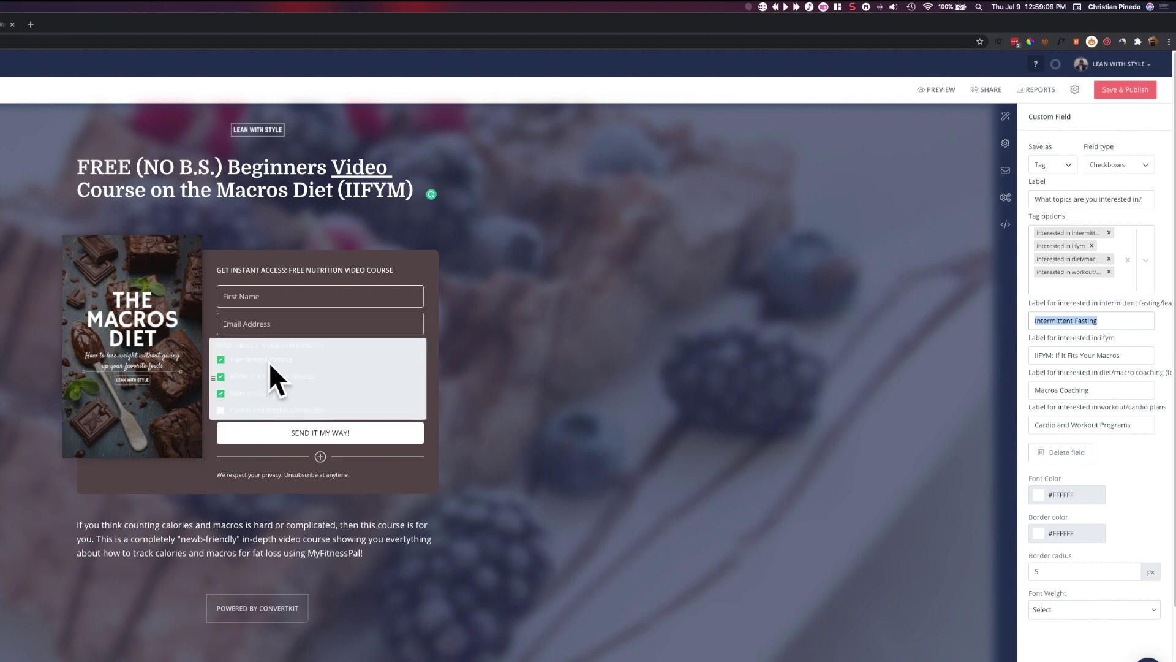
{"action": "left_click", "coordinate": [221, 363]}
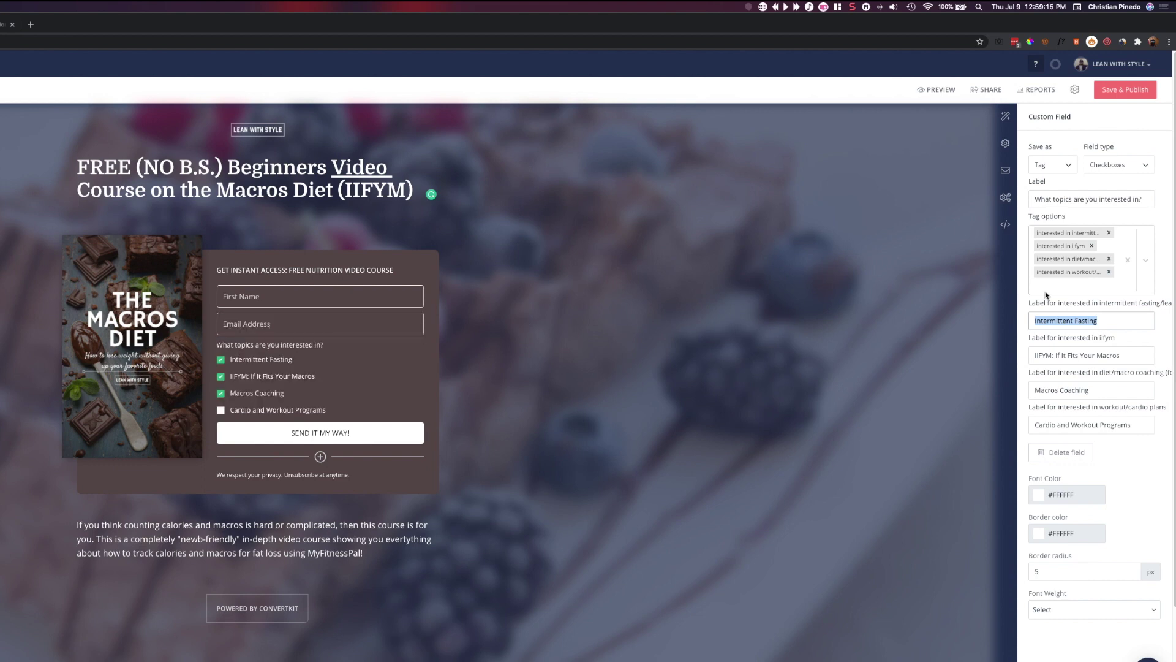
{"action": "left_click_drag", "start_coordinate": [1057, 303], "coordinate": [1166, 307]}
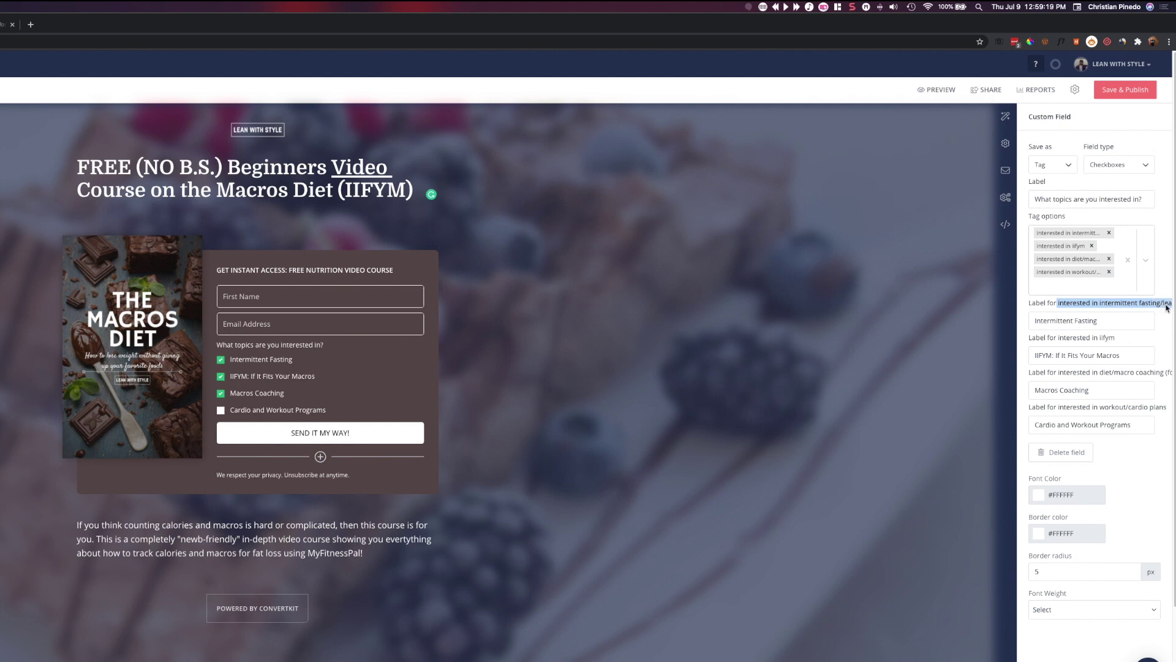
{"action": "left_click", "coordinate": [1166, 308]}
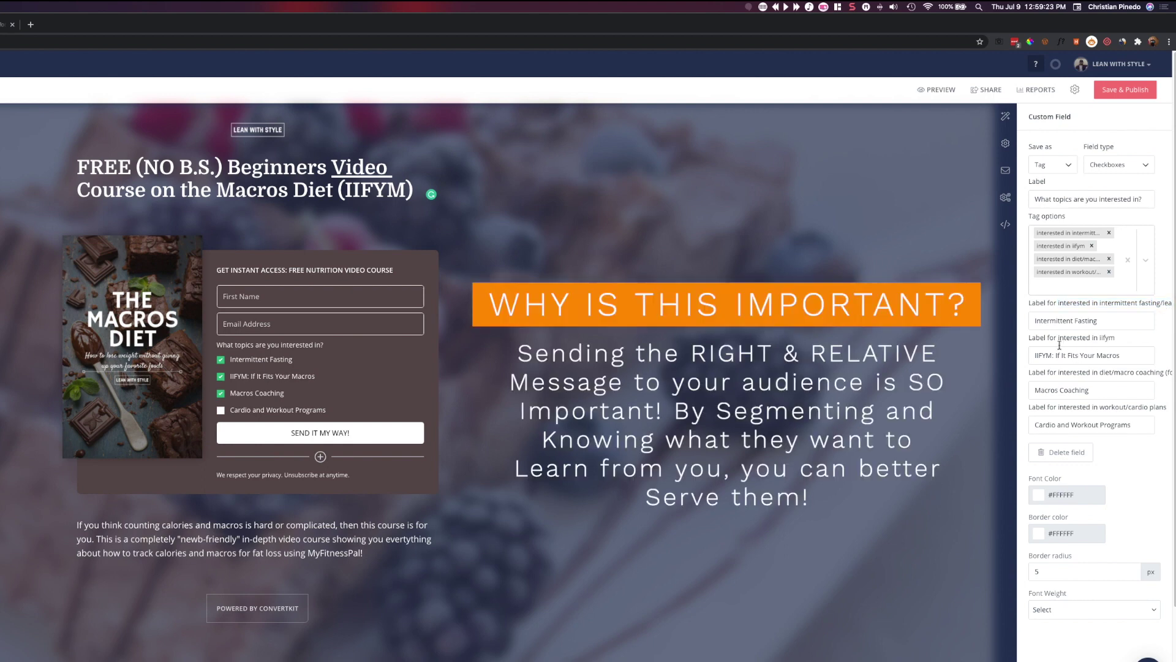
- Untick Intermittent Fasting, IIFYM: If It Fits Your Macros and Macros Coaching in the opt-in form
{"action": "left_click", "coordinate": [222, 362]}
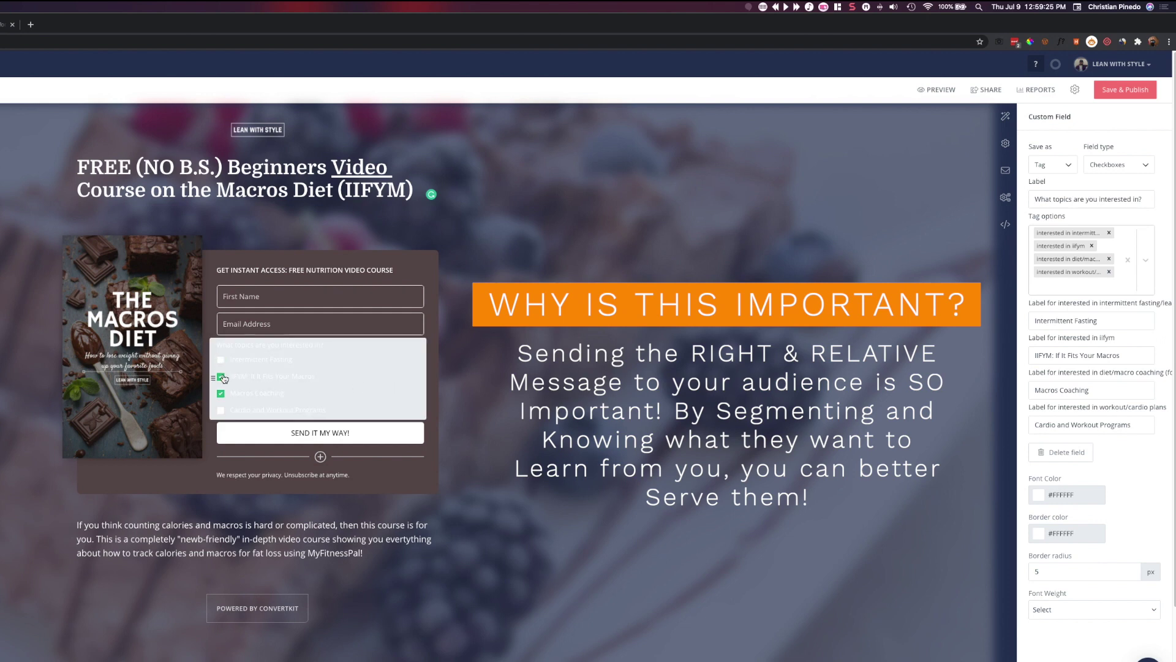
{"action": "left_click", "coordinate": [221, 377]}
{"action": "left_click", "coordinate": [222, 393]}
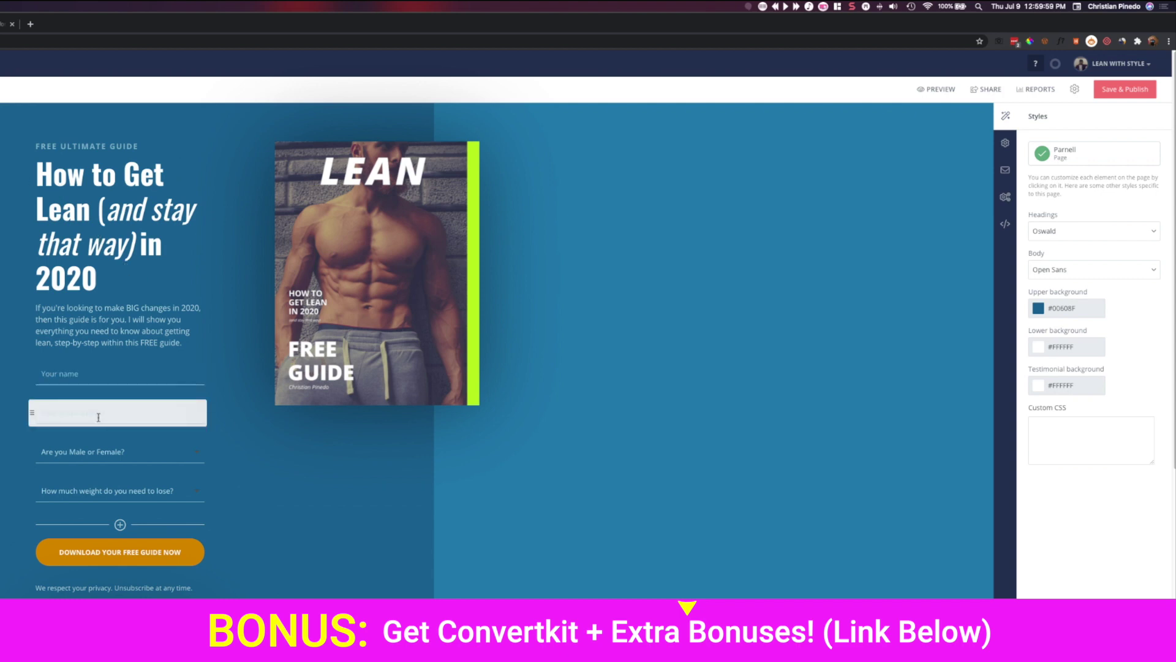
- On the LEAN guide landing page, inspect the "Are you Male or Female?" field's tag labels and Required option, and choose Male in the form
{"action": "left_click", "coordinate": [117, 457]}
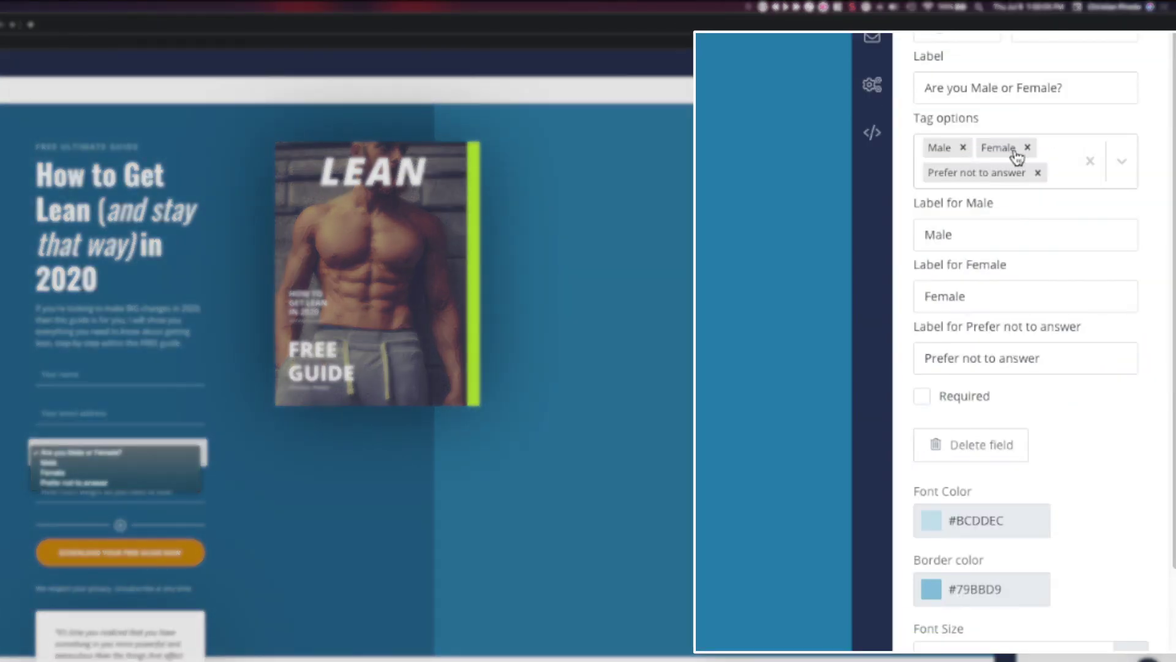
{"action": "left_click", "coordinate": [988, 242]}
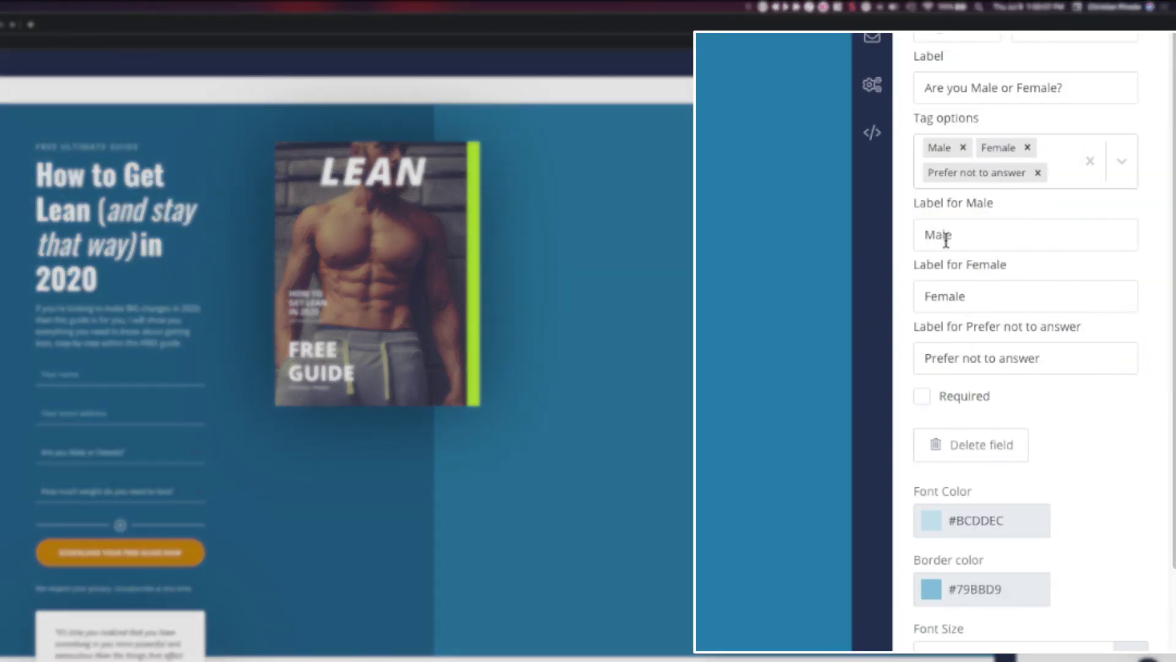
{"action": "left_click", "coordinate": [928, 398]}
{"action": "left_click", "coordinate": [925, 399]}
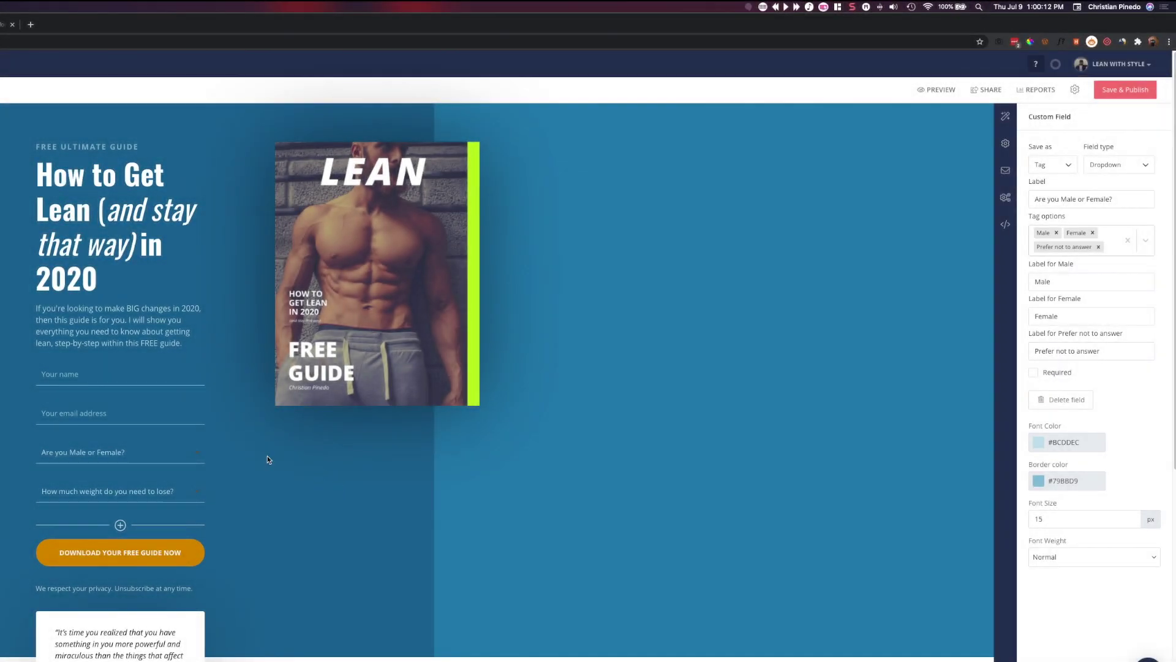
{"action": "left_click", "coordinate": [145, 457]}
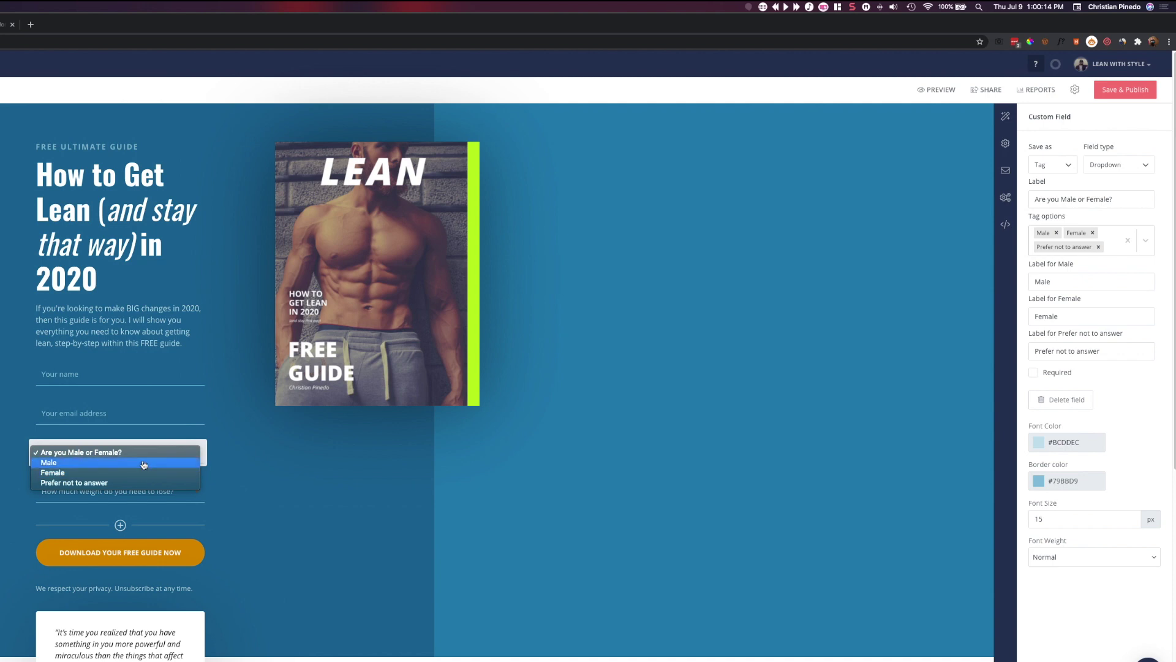
{"action": "left_click", "coordinate": [145, 464]}
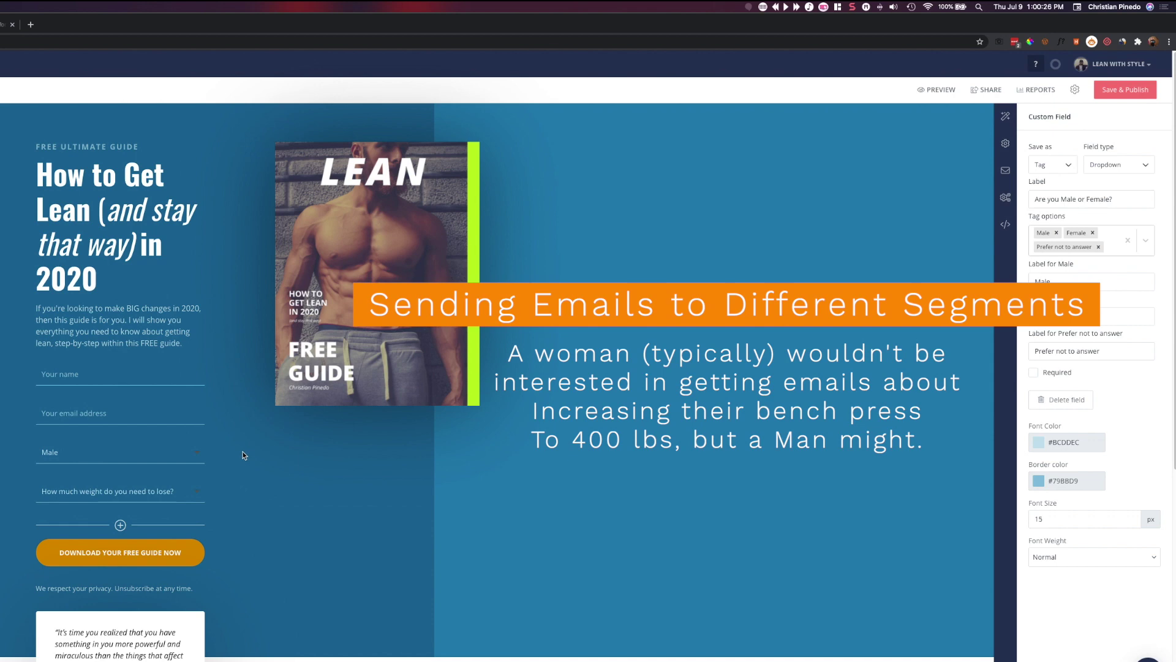
- Switch the "Are you Male or Female?" dropdown to Female in the landing page form, and set it back to Male
{"action": "left_click", "coordinate": [196, 456]}
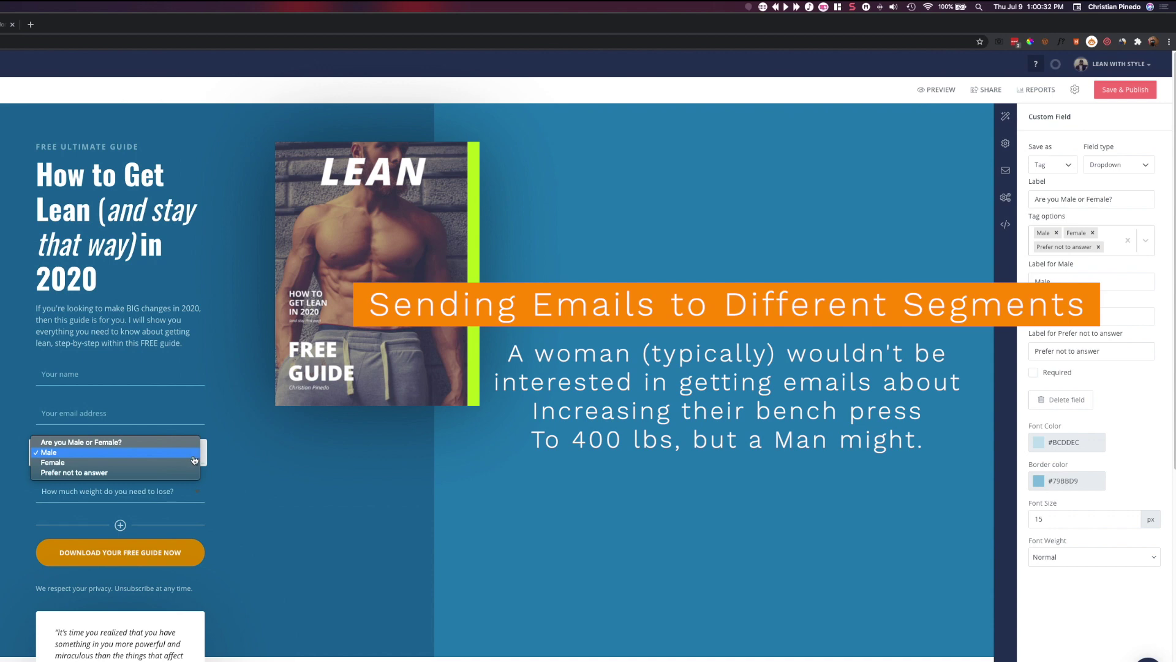
{"action": "left_click", "coordinate": [195, 462]}
{"action": "left_click", "coordinate": [195, 457]}
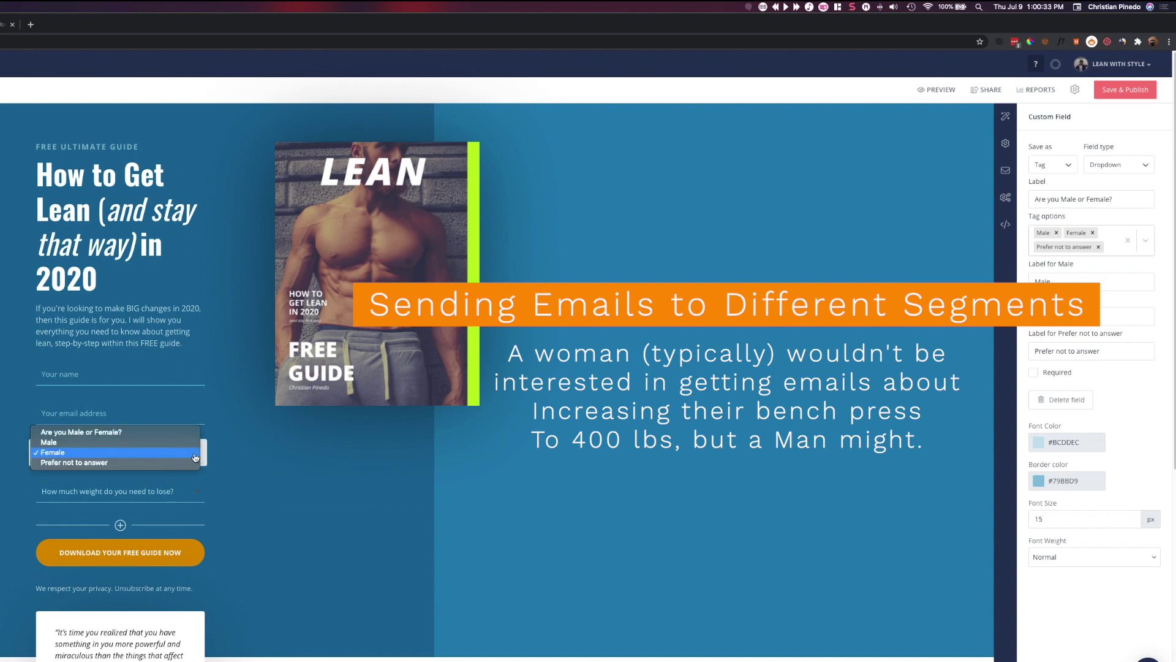
{"action": "left_click", "coordinate": [128, 444]}
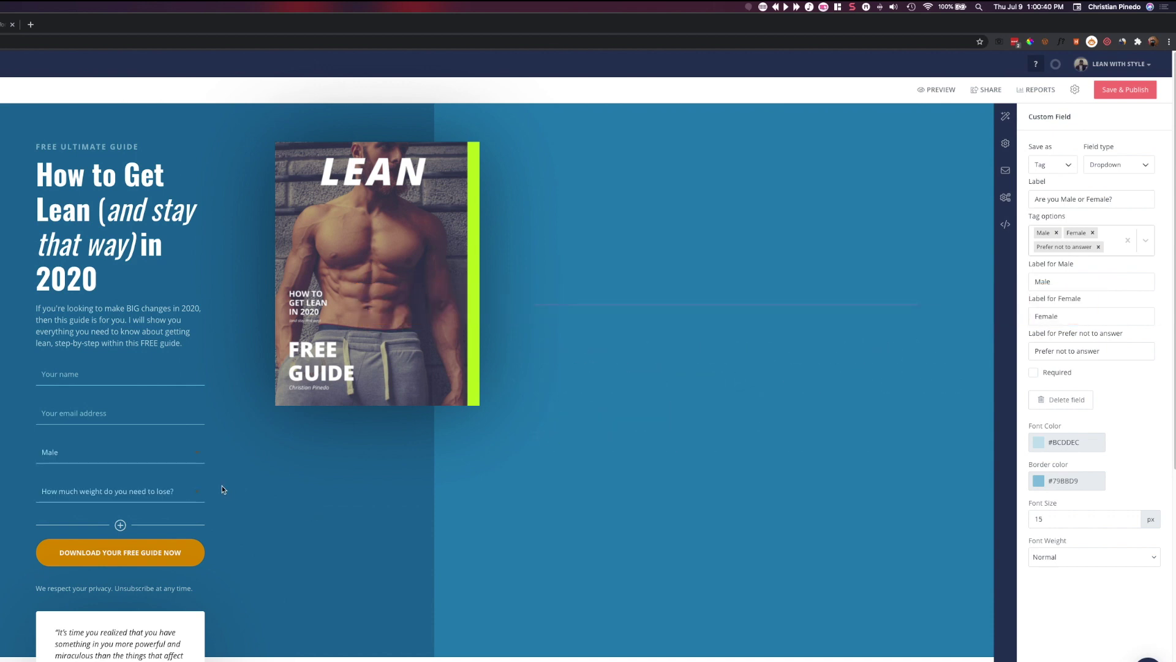
- Inspect the "How much weight do you need to lose?" field's choices and compare the Lose 1-20 pounds tag with its label
{"action": "left_click", "coordinate": [202, 497]}
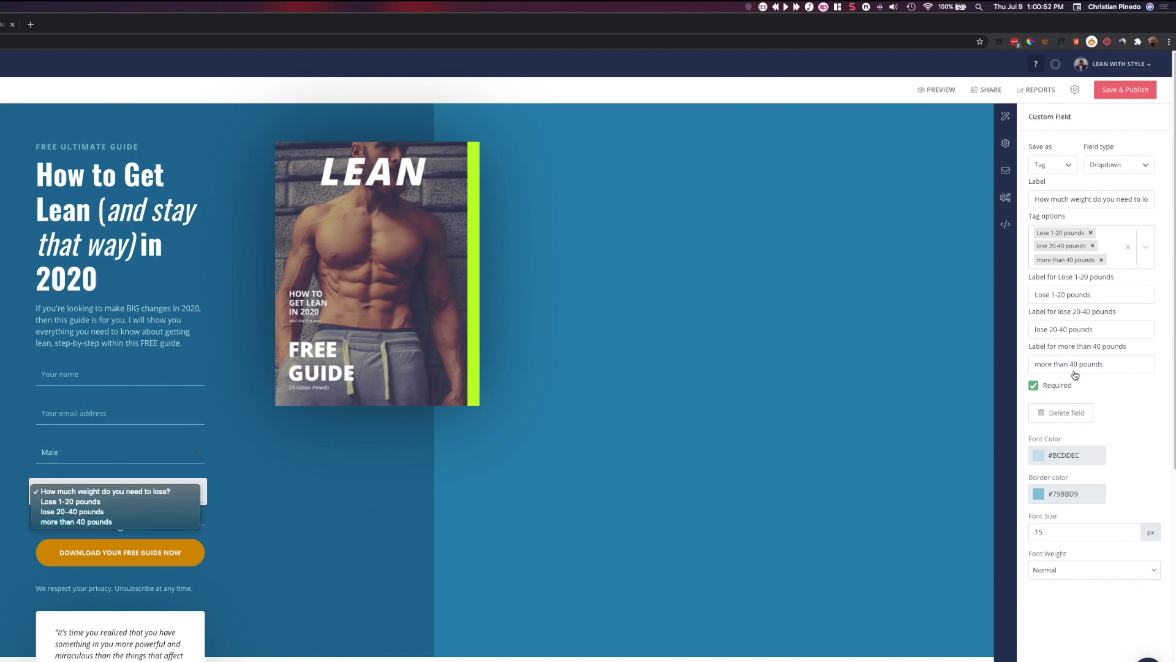
{"action": "left_click", "coordinate": [1128, 300]}
{"action": "left_click_drag", "start_coordinate": [1125, 295], "coordinate": [1037, 268]}
{"action": "left_click", "coordinate": [1092, 293]}
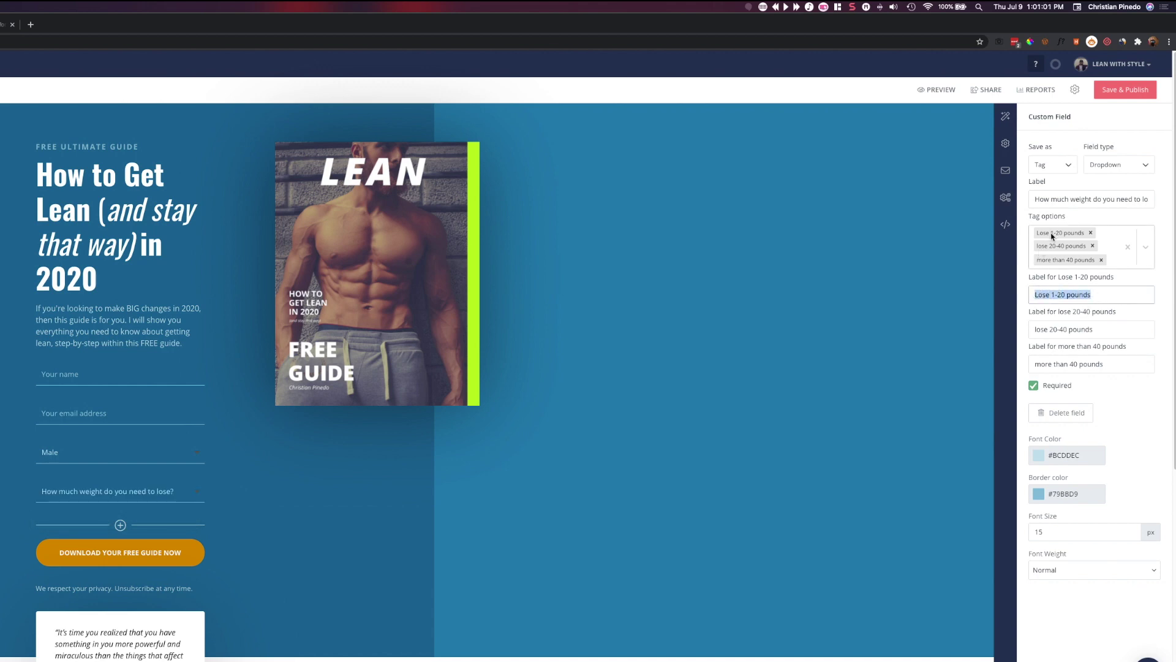
{"action": "left_click", "coordinate": [1067, 295]}
{"action": "left_click_drag", "start_coordinate": [1095, 295], "coordinate": [1032, 296]}
{"action": "key", "text": "Right"}
{"action": "left_click", "coordinate": [1052, 296], "text": "shift"}
- Examine the labels for the "more than 40 pounds" and "lose 20-40 pounds" tags
{"action": "left_click", "coordinate": [1111, 364]}
{"action": "left_click", "coordinate": [1071, 366], "text": "shift"}
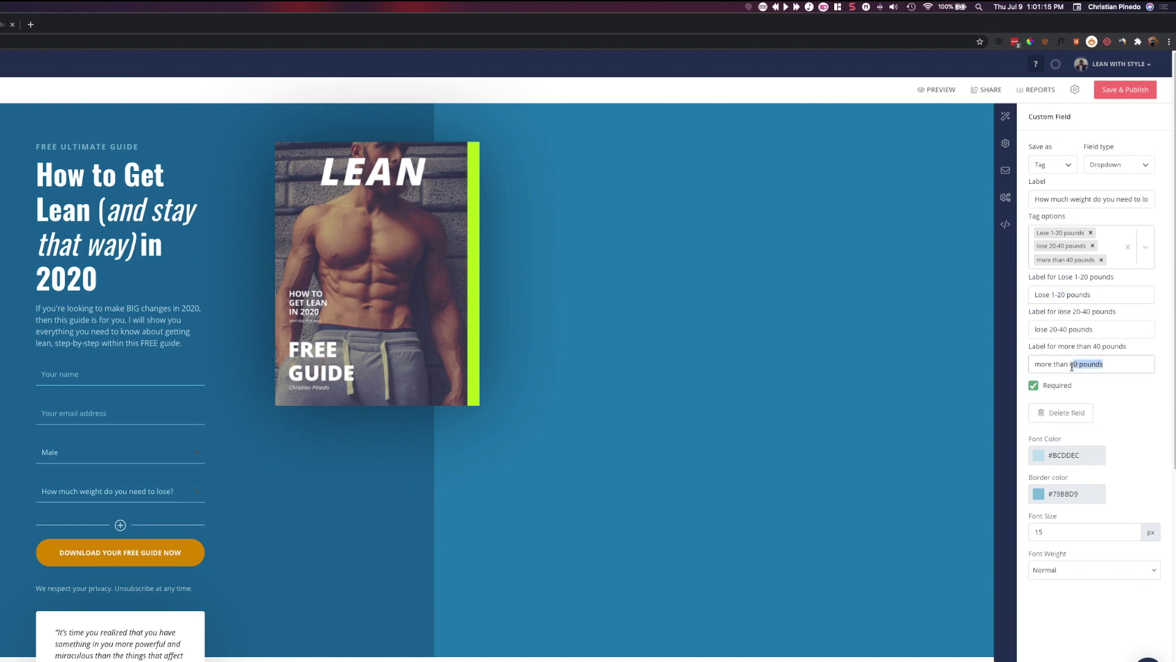
{"action": "left_click", "coordinate": [1071, 366]}
{"action": "triple_click", "coordinate": [1116, 363]}
{"action": "left_click", "coordinate": [1076, 331]}
{"action": "left_click_drag", "start_coordinate": [1099, 329], "coordinate": [1031, 329]}
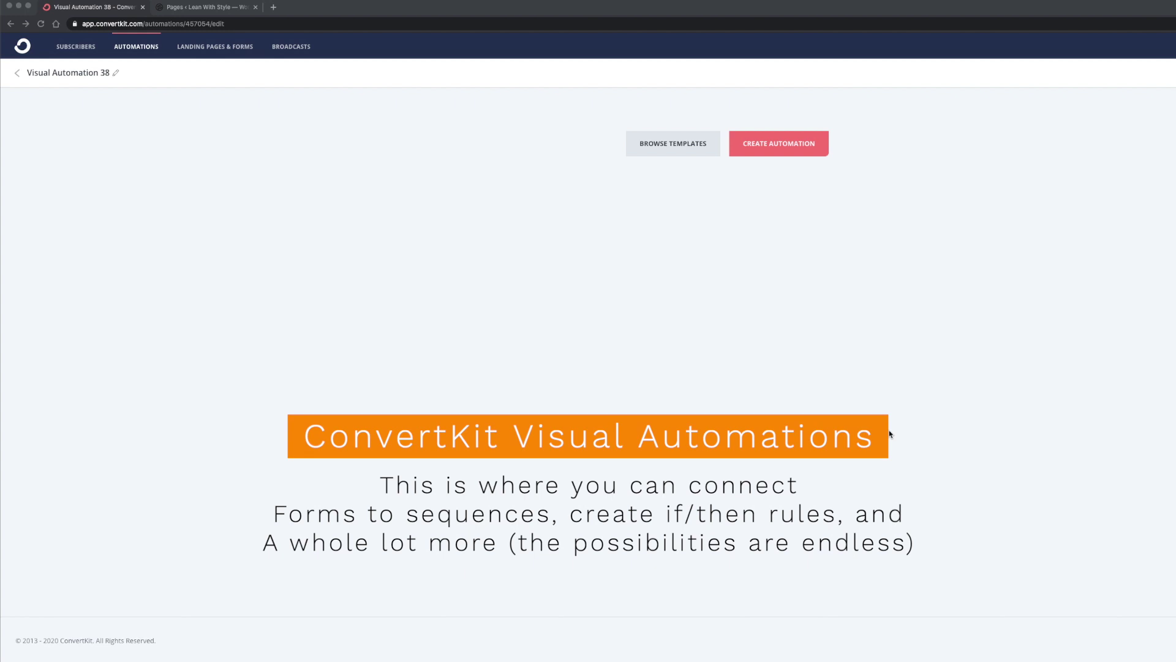
- Look through the visual automation templates and close them without choosing one
{"action": "left_click", "coordinate": [707, 119]}
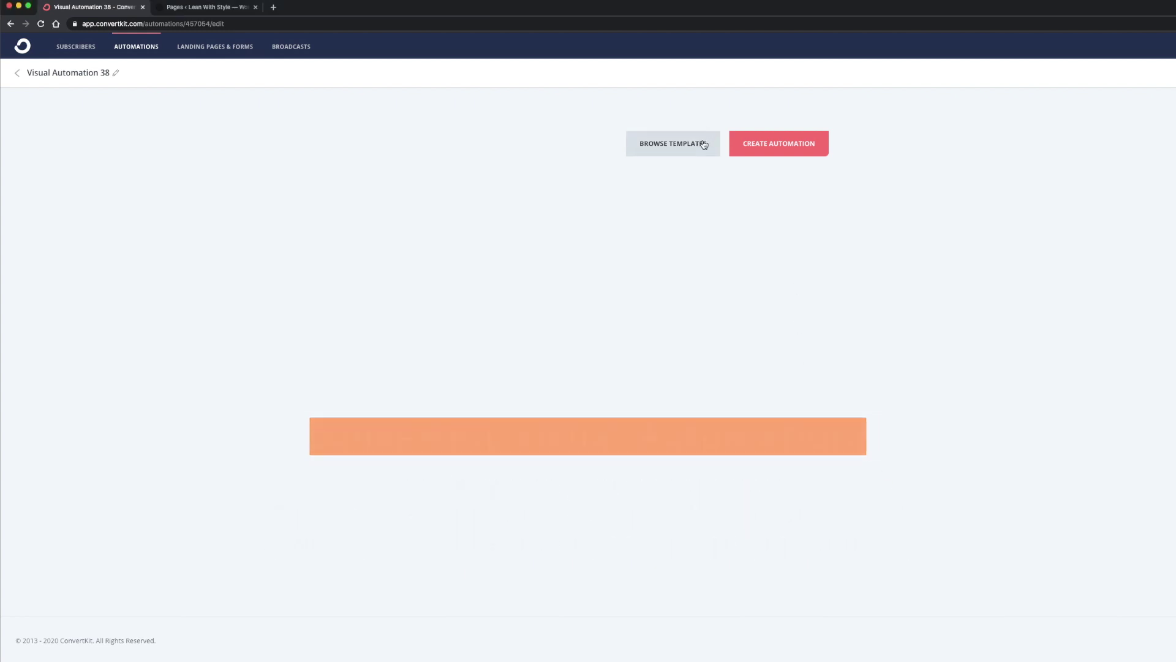
{"action": "left_click", "coordinate": [704, 145]}
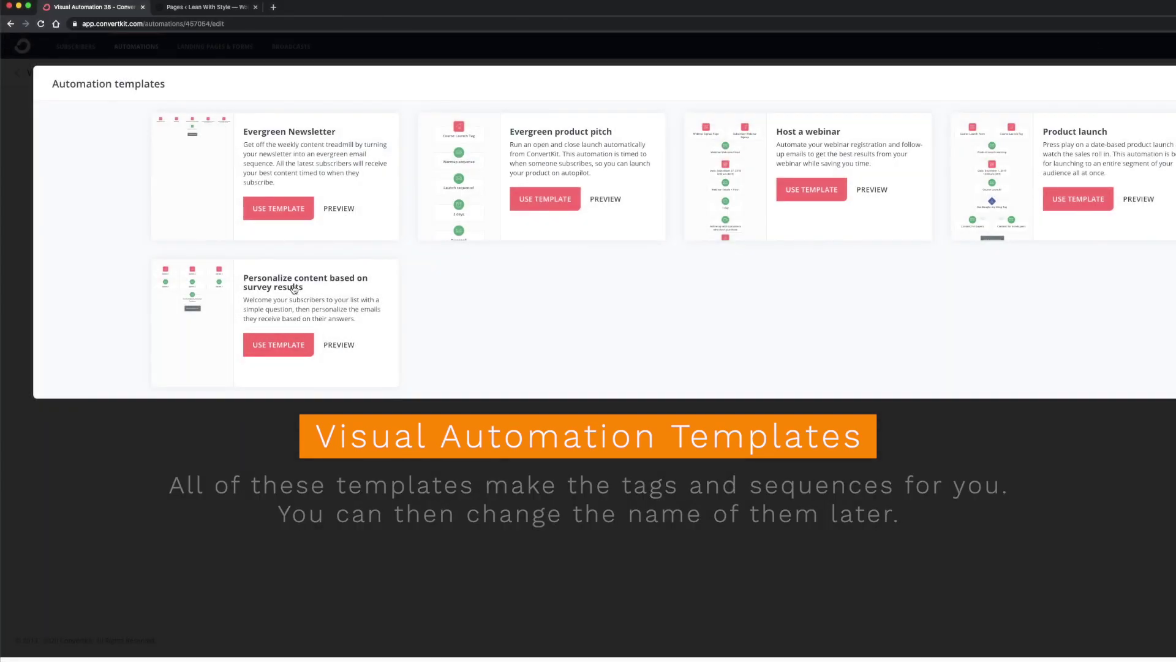
{"action": "key", "text": "Escape"}
- Create an automation from scratch and name it "Convertkit Review"
{"action": "left_click", "coordinate": [781, 142]}
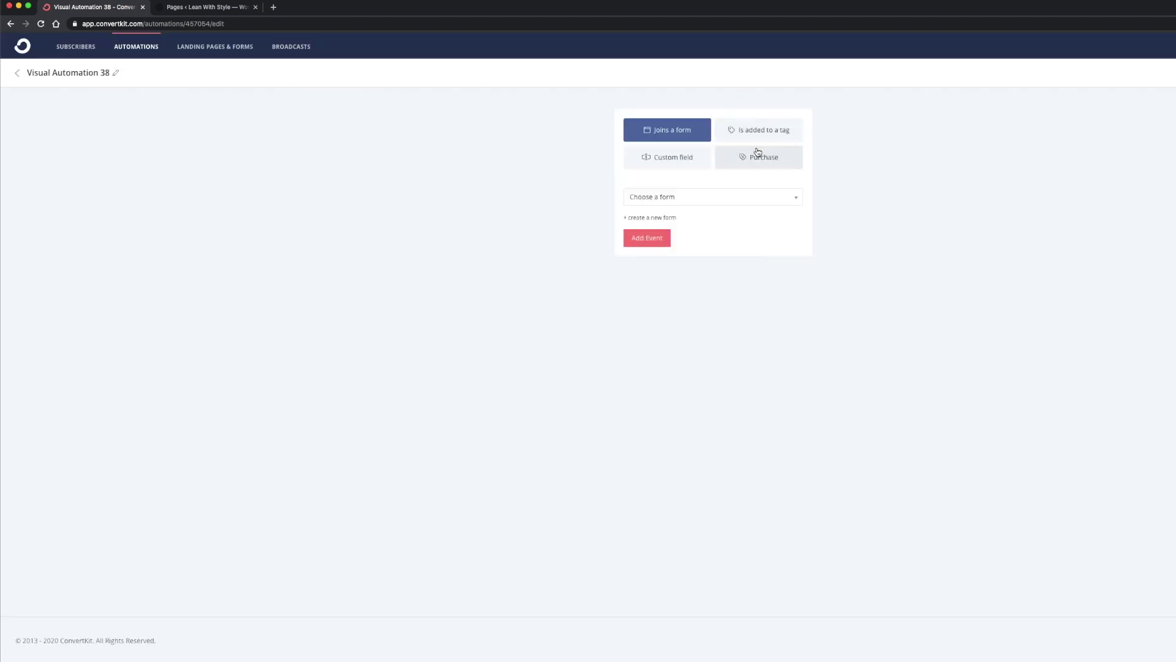
{"action": "triple_click", "coordinate": [114, 72]}
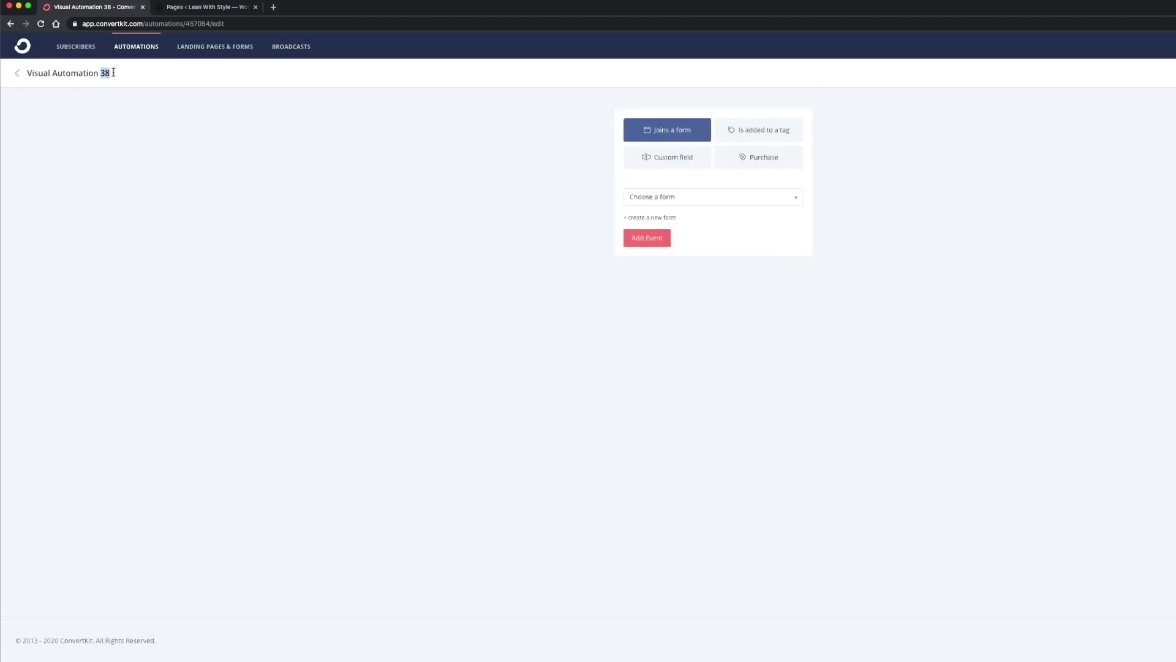
{"action": "type", "text": "Convertkit Review"}
{"action": "key", "text": "Return"}
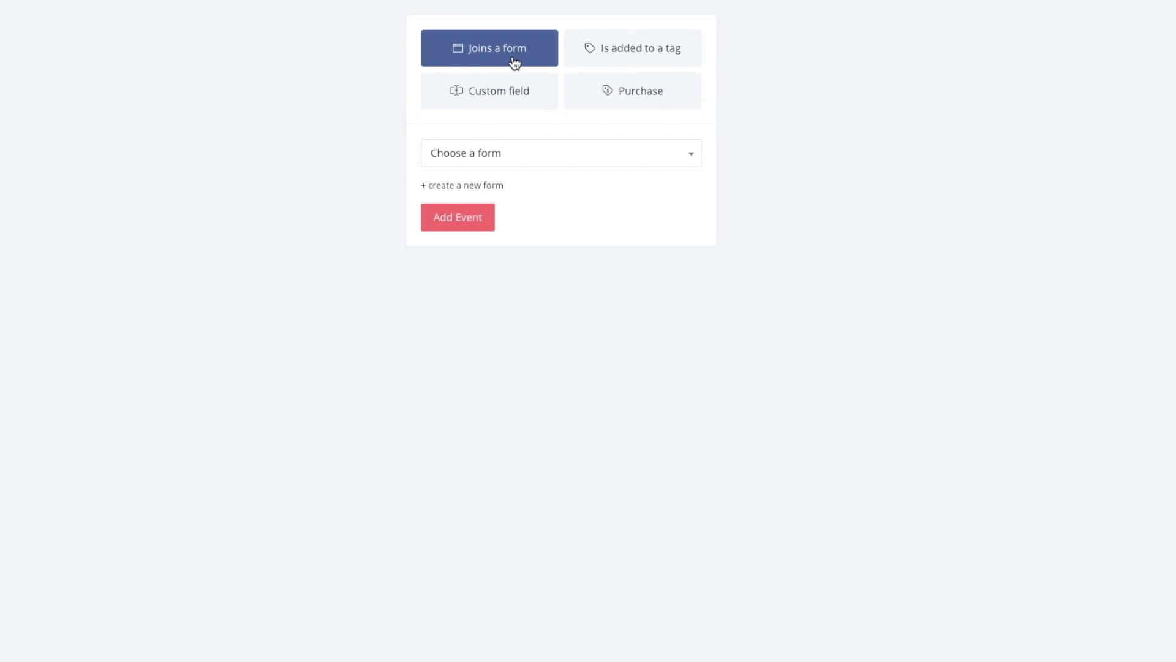
- Add a starting event that triggers when a subscriber joins the first Charlotte form
{"action": "left_click", "coordinate": [578, 152]}
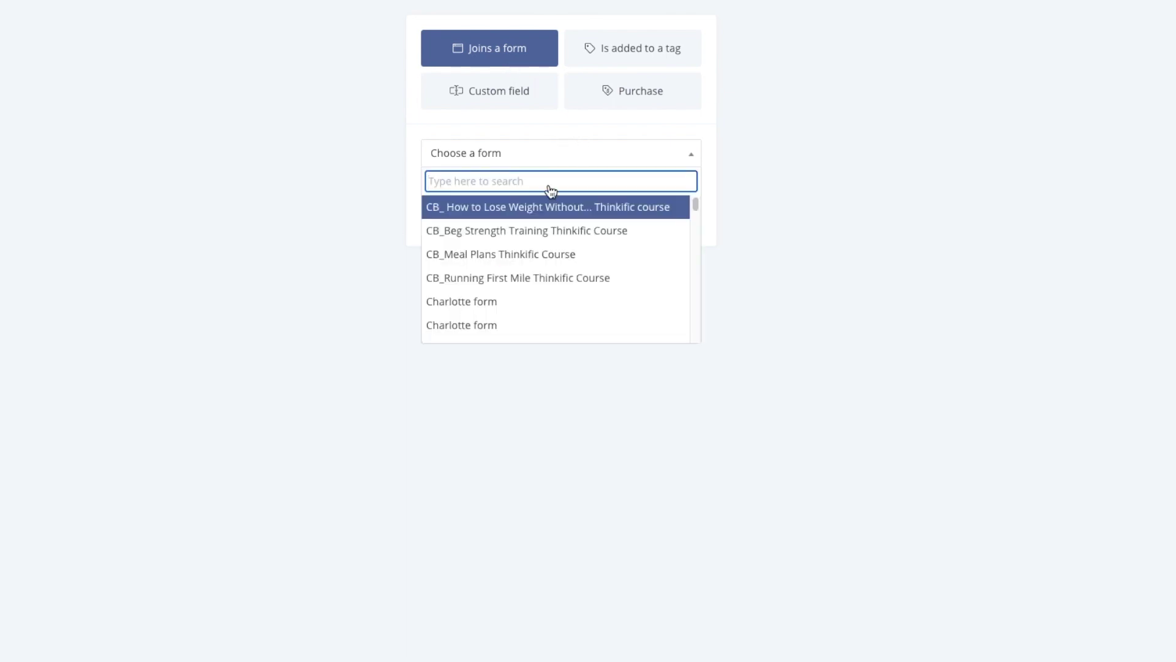
{"action": "left_click", "coordinate": [514, 300]}
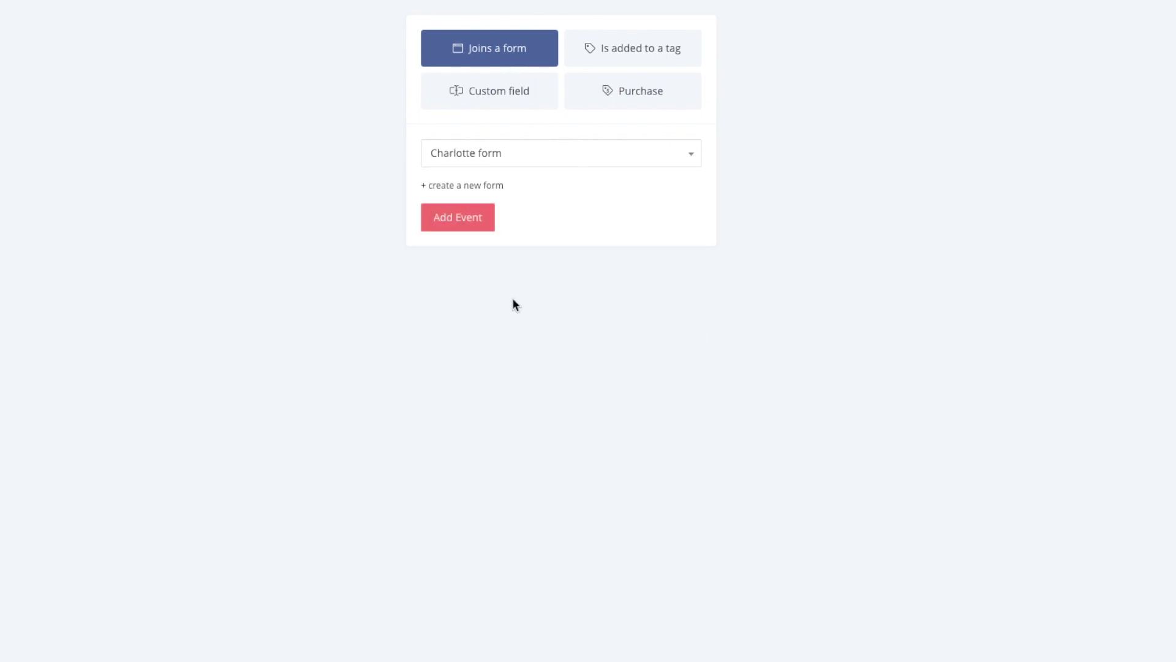
{"action": "left_click", "coordinate": [478, 218]}
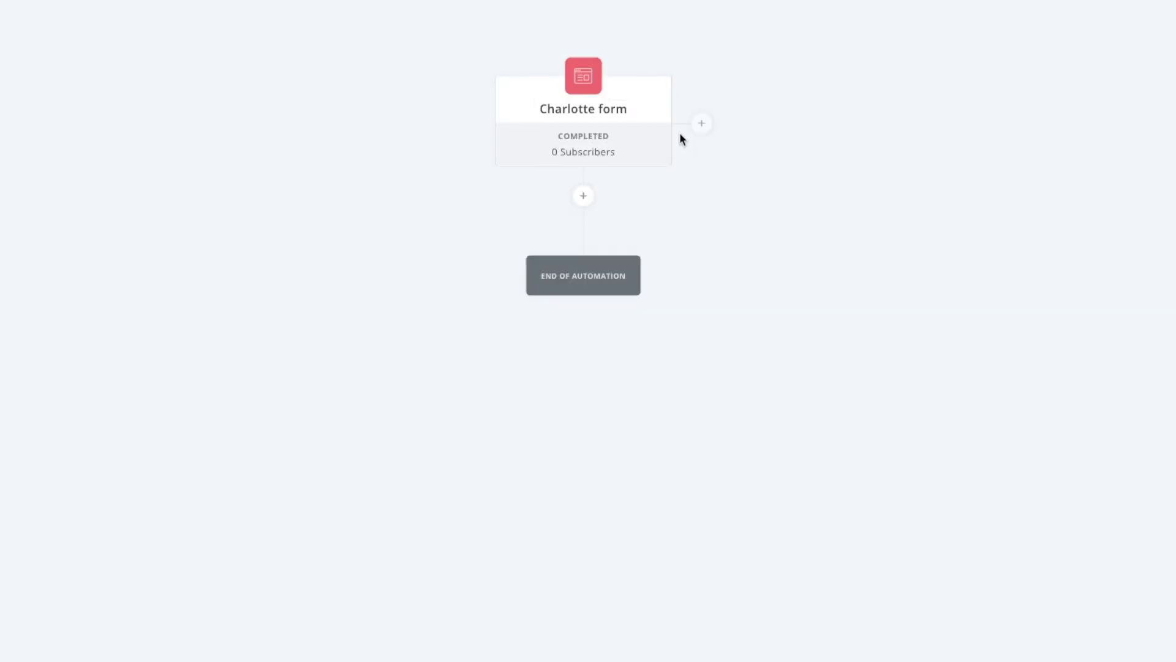
- Change the starting event's form to Cypress landing page and update the event
{"action": "left_click", "coordinate": [657, 99]}
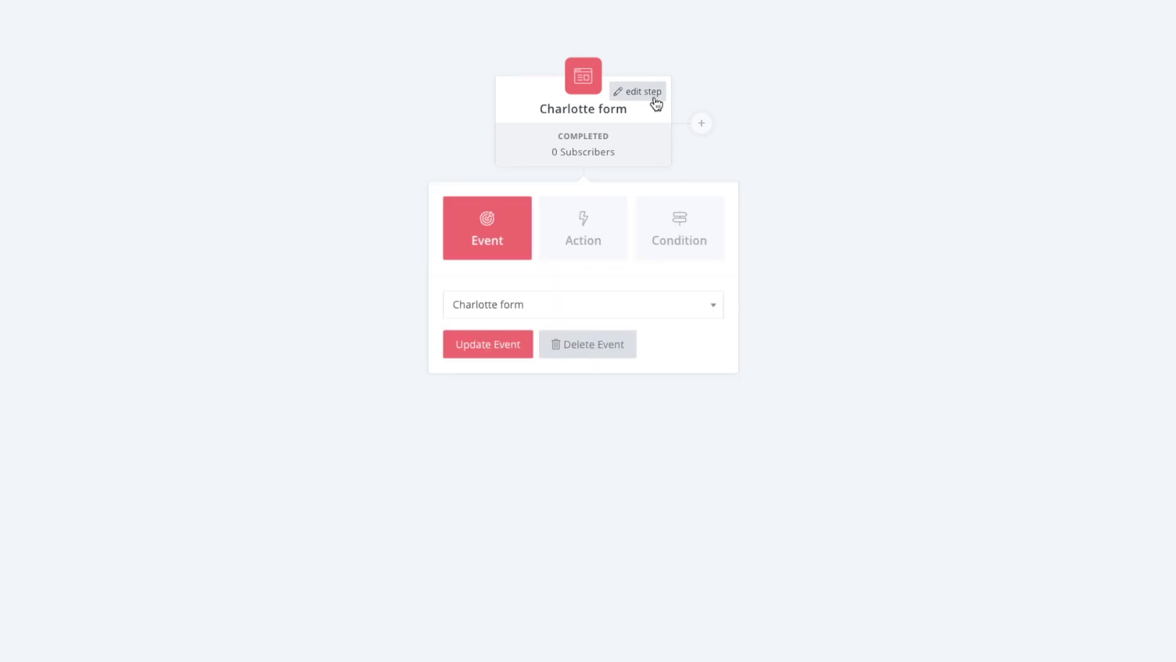
{"action": "left_click", "coordinate": [515, 304]}
{"action": "scroll", "coordinate": [556, 435], "scroll_direction": "down", "scroll_amount": 3}
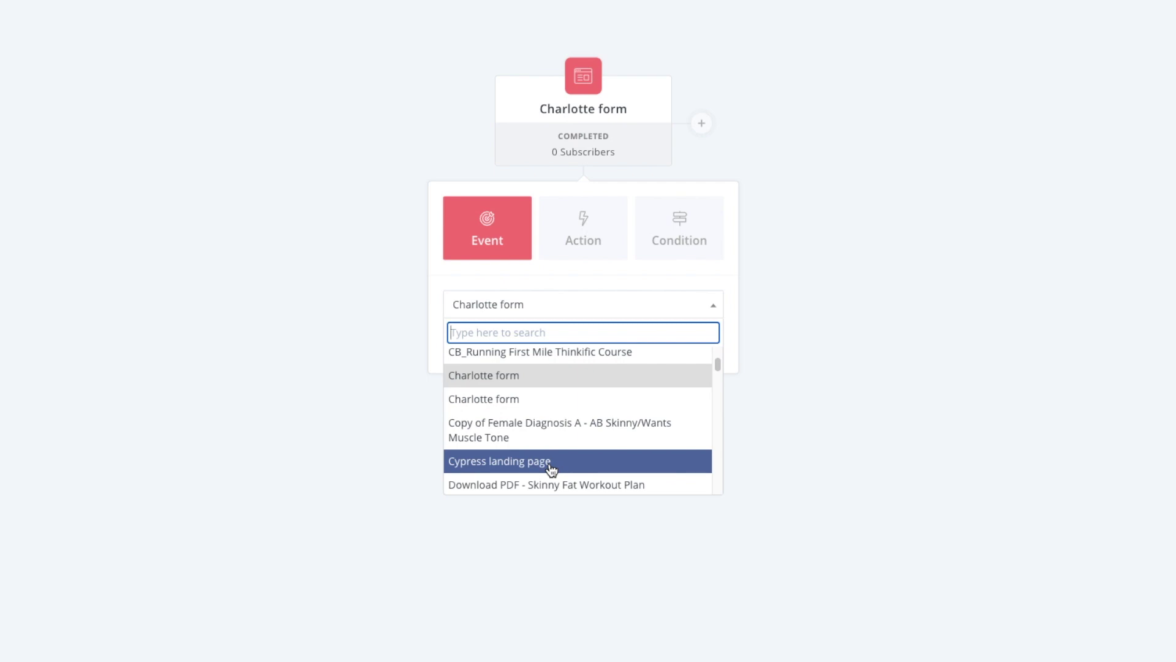
{"action": "left_click", "coordinate": [550, 462]}
{"action": "left_click", "coordinate": [516, 420]}
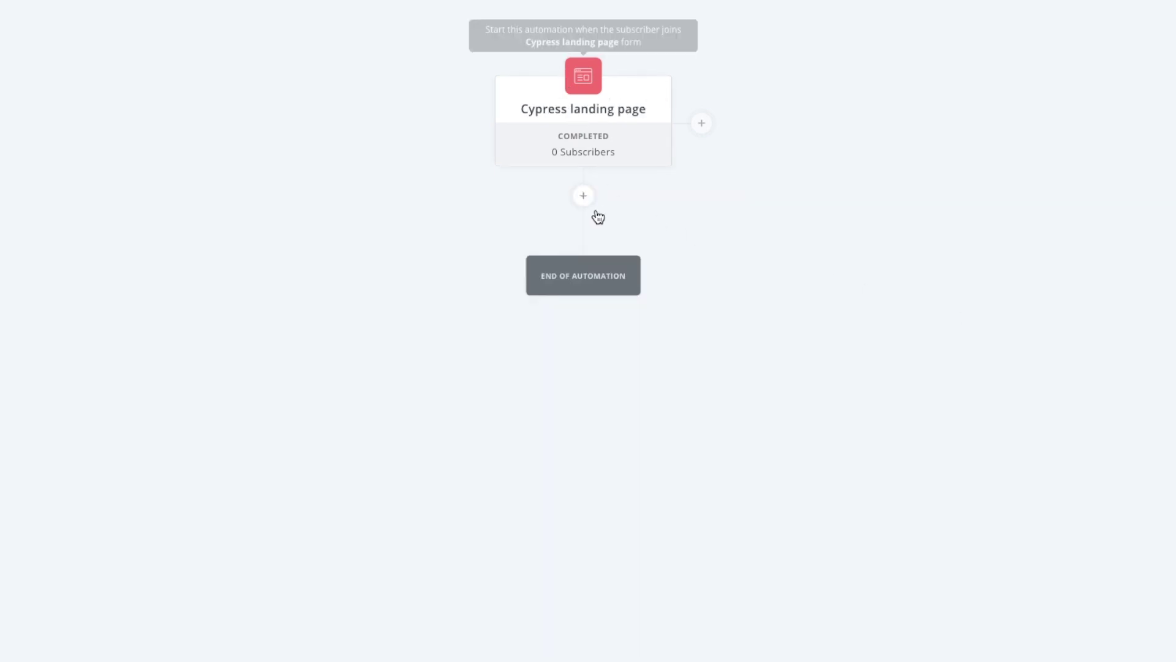
- Review the Event and Action choices for the step after Cypress landing page, including the Move subscriber options
{"action": "left_click", "coordinate": [585, 199]}
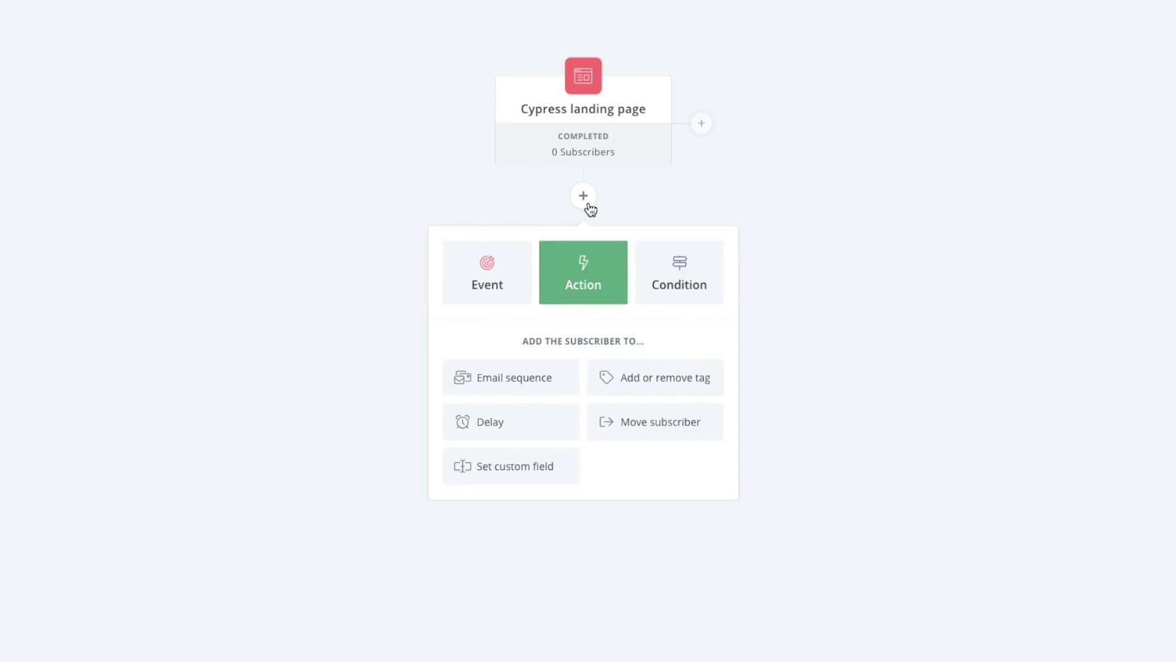
{"action": "left_click", "coordinate": [517, 293]}
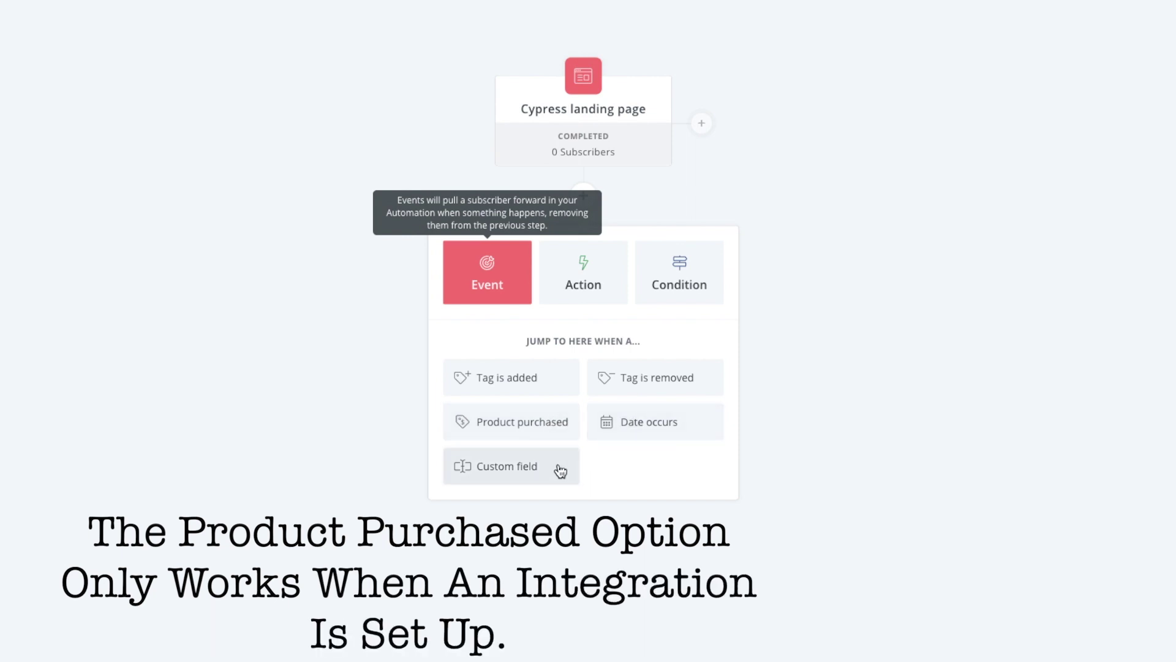
{"action": "left_click", "coordinate": [575, 290]}
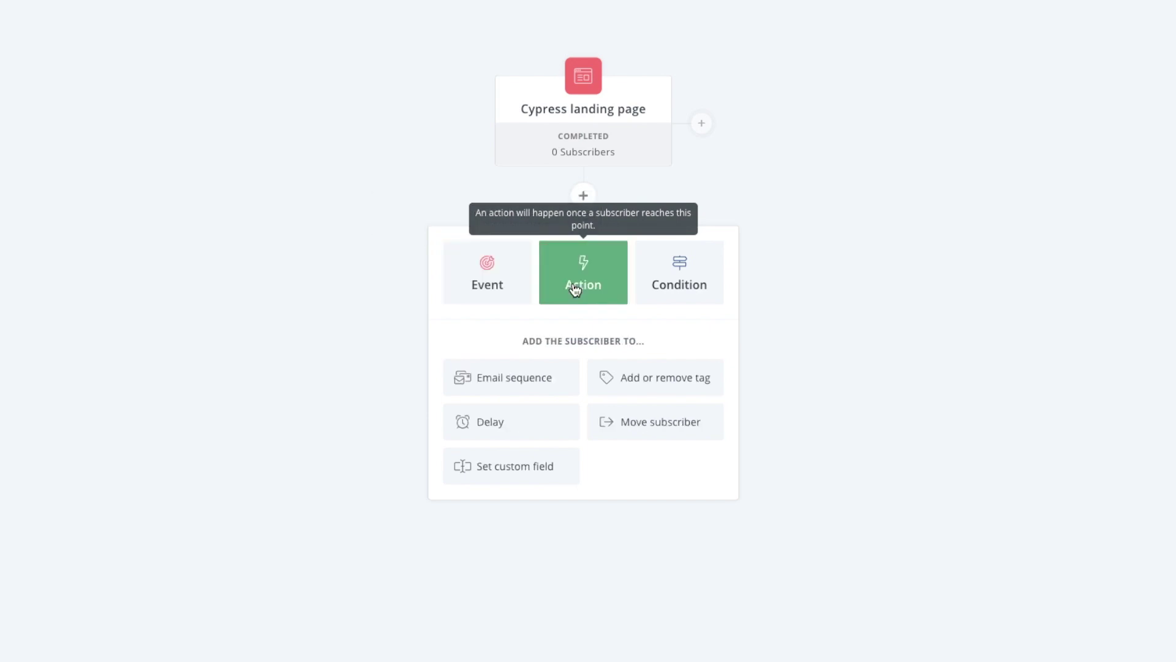
{"action": "mouse_move", "coordinate": [587, 157]}
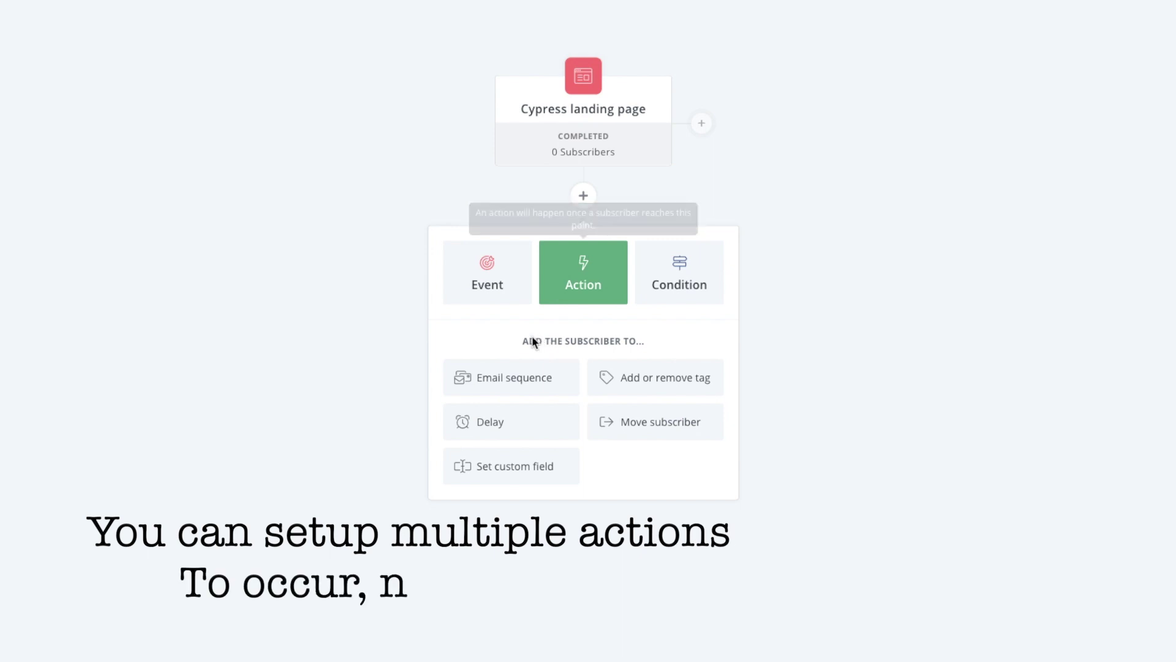
{"action": "left_click_drag", "start_coordinate": [534, 337], "coordinate": [529, 341]}
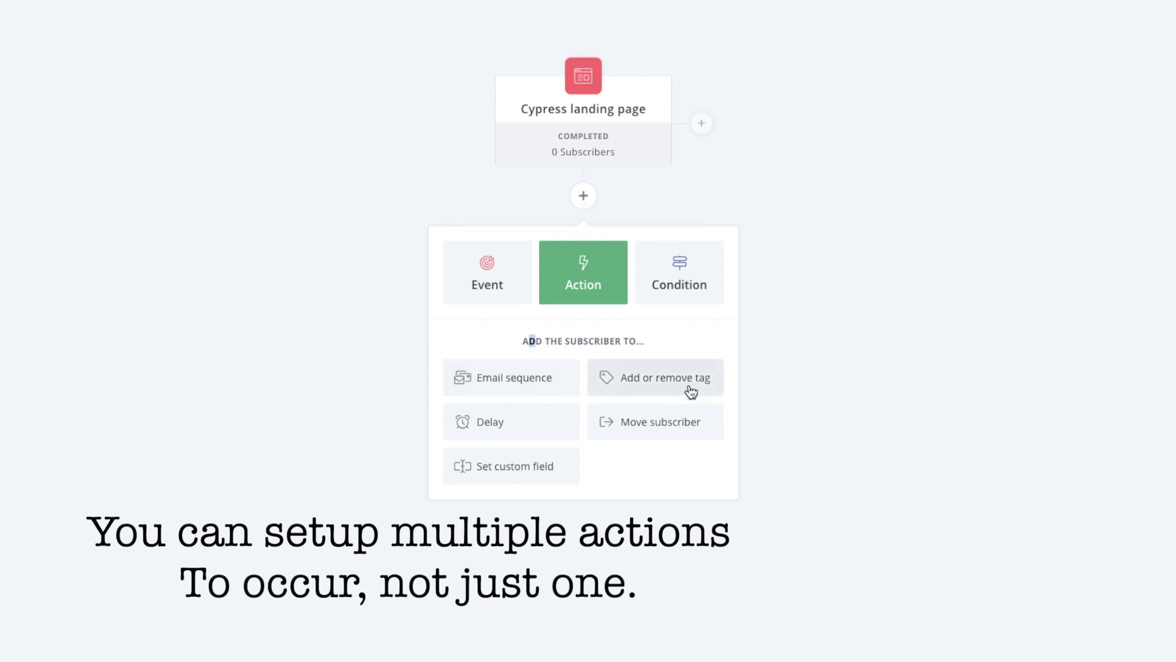
{"action": "left_click", "coordinate": [658, 422]}
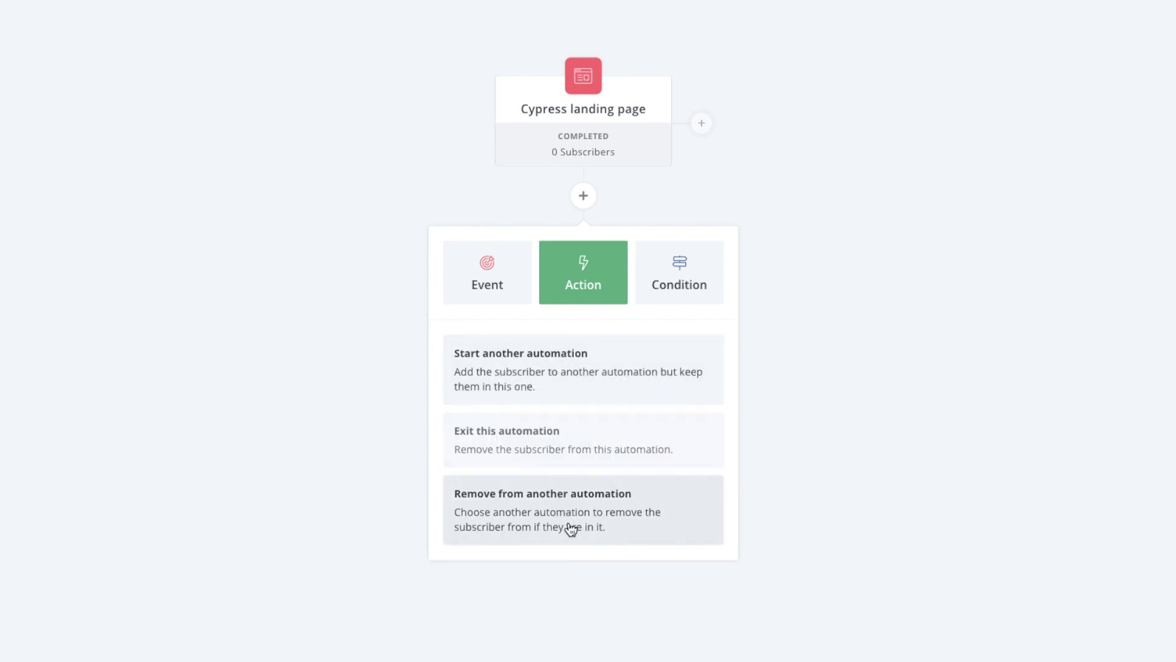
{"action": "left_click", "coordinate": [564, 301]}
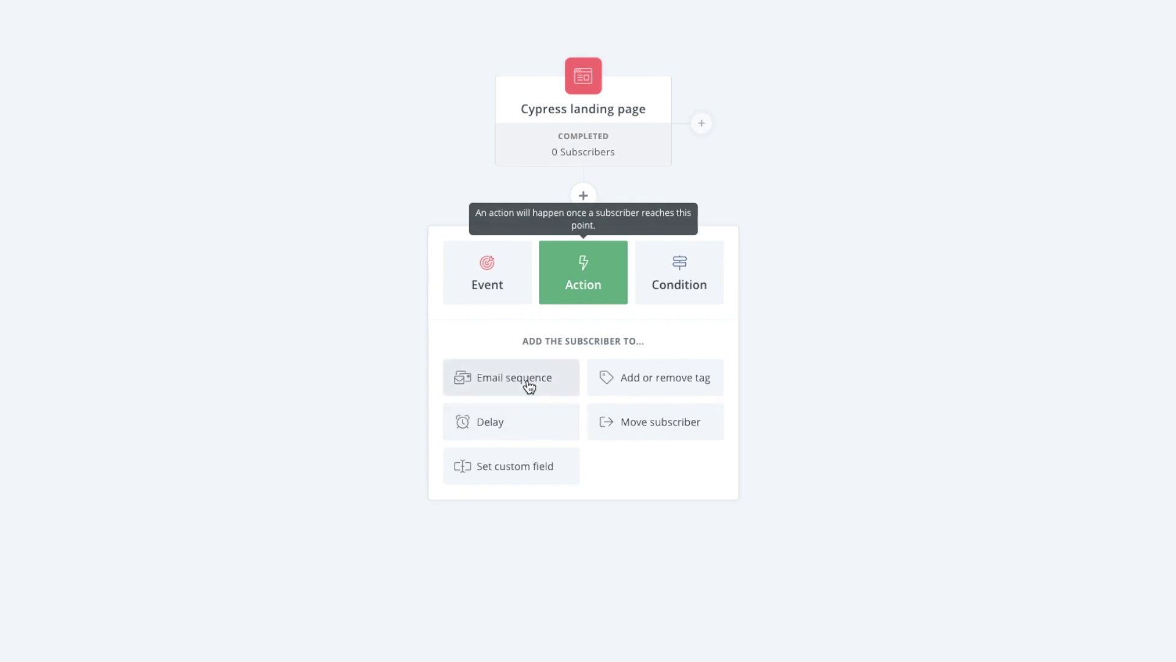
- Add a 4-day delay action after the Cypress landing page event
{"action": "left_click", "coordinate": [521, 420]}
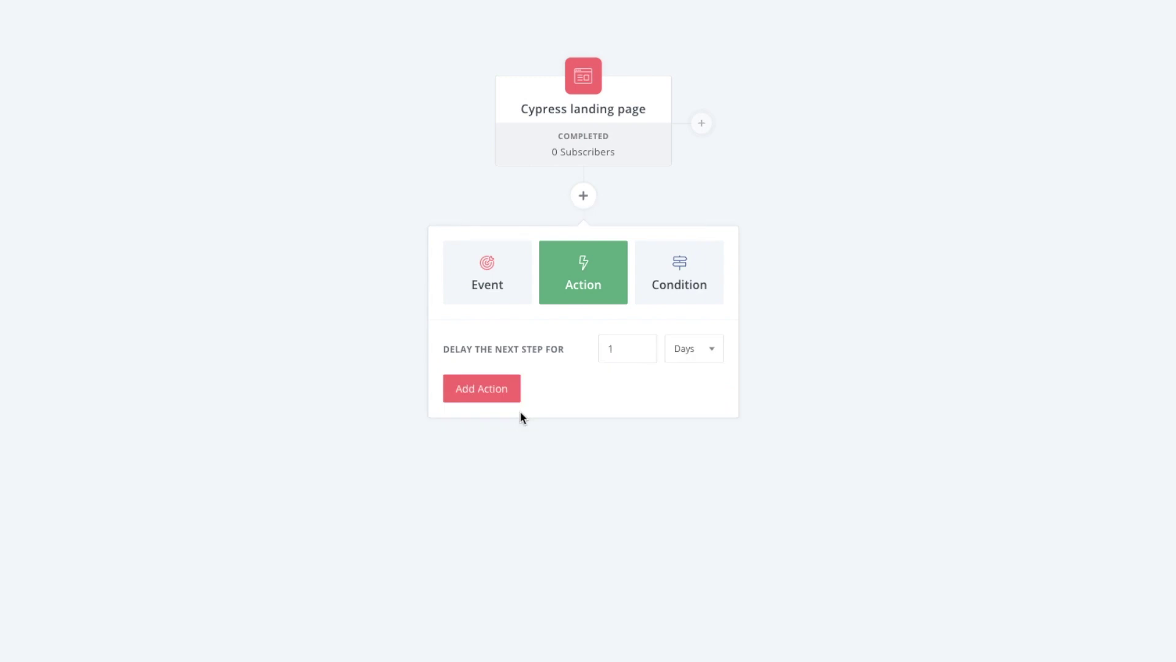
{"action": "left_click", "coordinate": [642, 347]}
{"action": "left_click", "coordinate": [642, 347]}
{"action": "left_click", "coordinate": [642, 347]}
{"action": "left_click", "coordinate": [517, 388]}
- Try the "CB_ How to Lose Weight Without... Thinkific course" email sequence after the 4-day delay, and discard the sequence and delay
{"action": "left_click", "coordinate": [583, 400]}
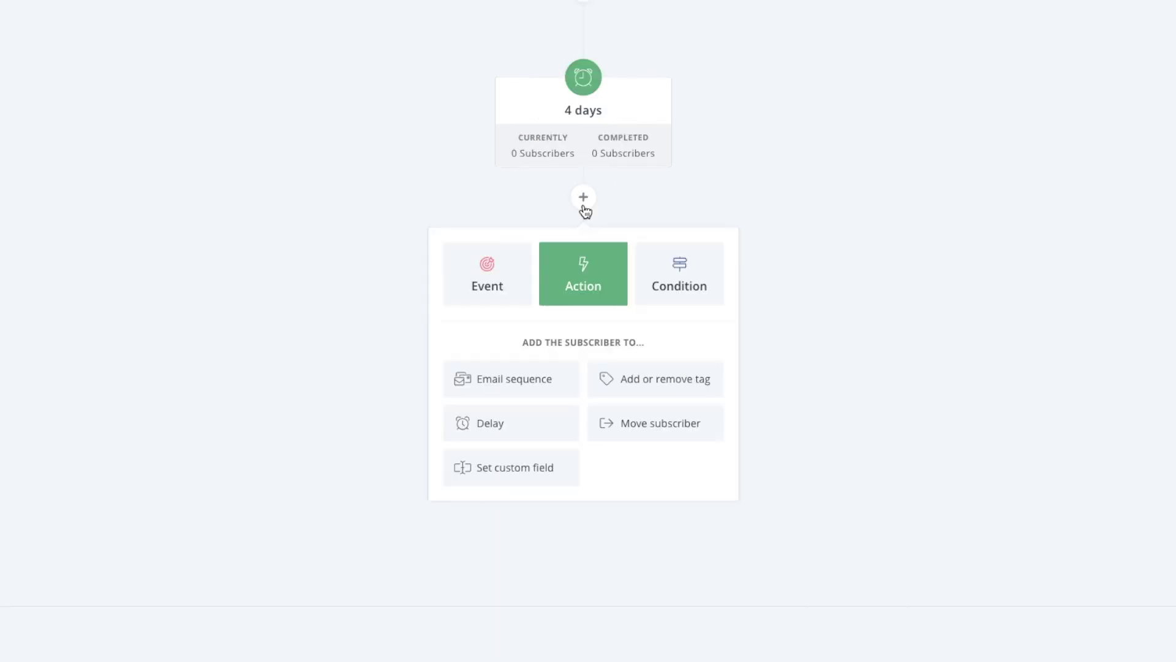
{"action": "left_click", "coordinate": [528, 381]}
{"action": "left_click", "coordinate": [554, 381]}
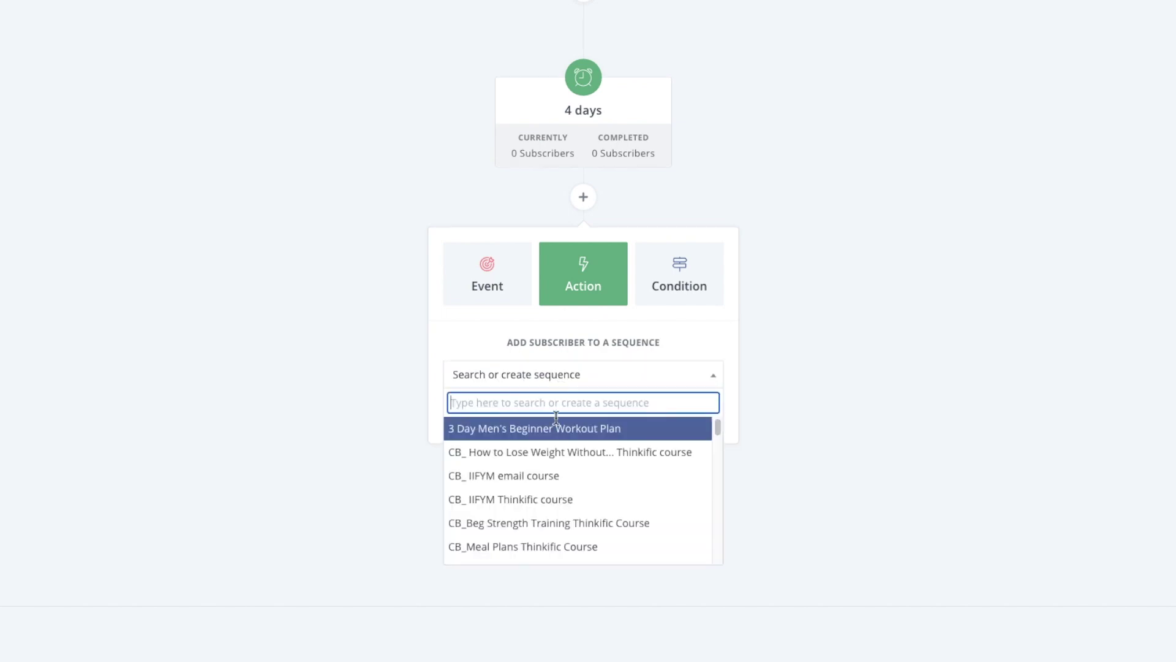
{"action": "left_click", "coordinate": [555, 451]}
{"action": "left_click", "coordinate": [490, 422]}
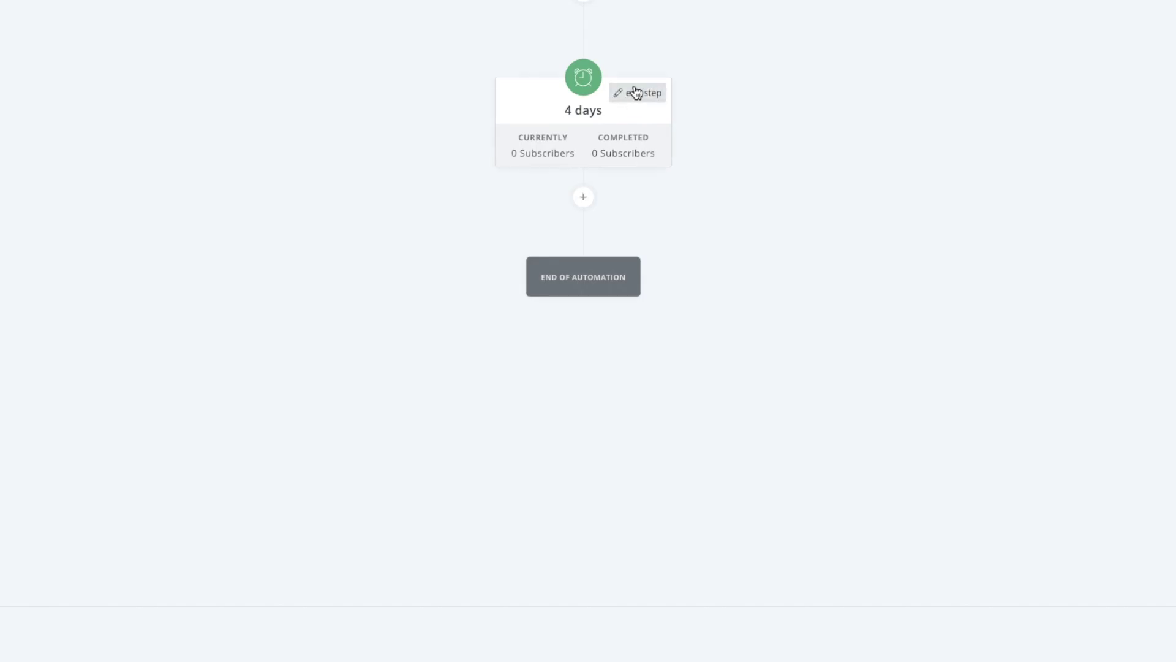
{"action": "left_click", "coordinate": [633, 92]}
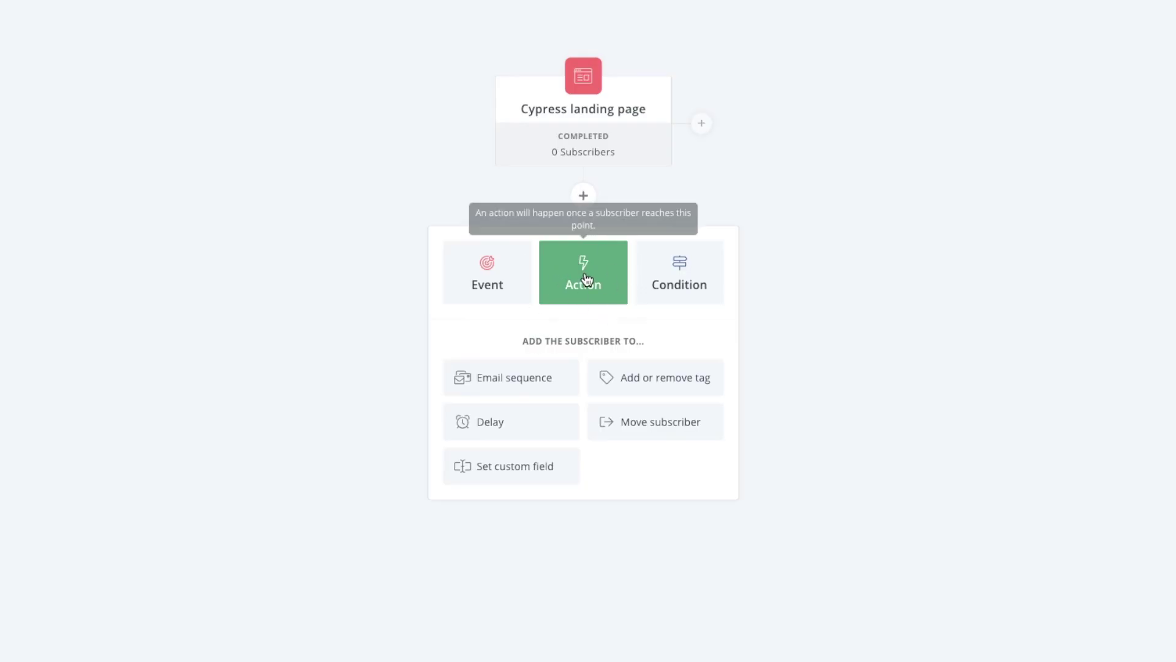
- Check the Condition choices, and add an action after Cypress landing page that puts subscribers into the ConvertKit Review email sequence
{"action": "left_click", "coordinate": [654, 277]}
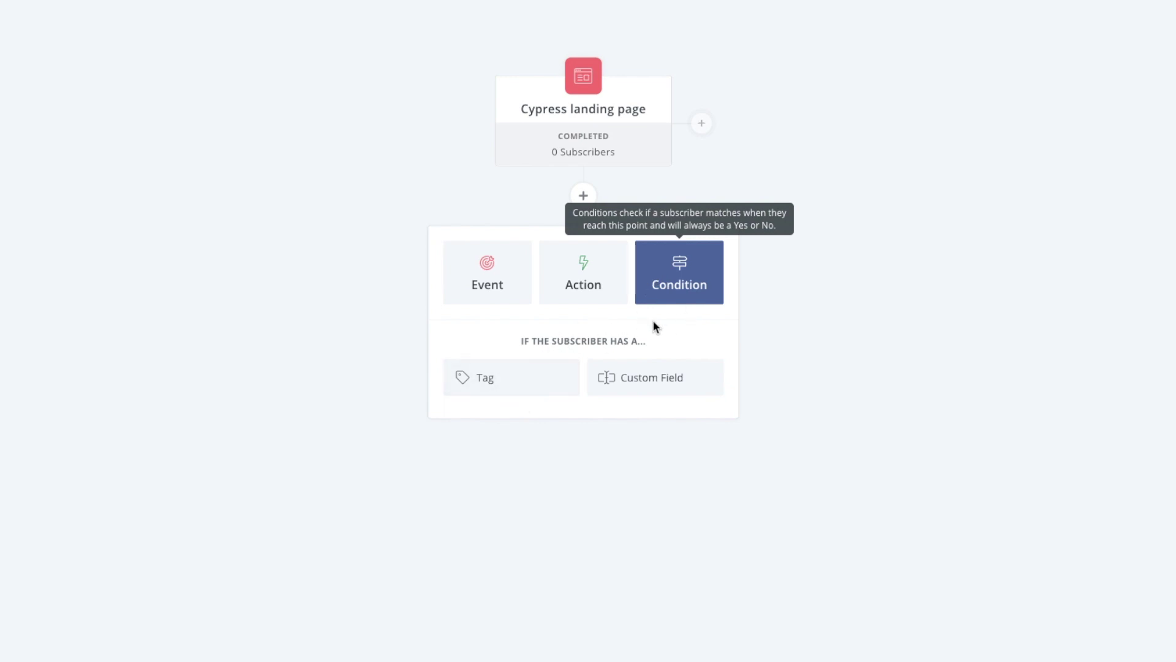
{"action": "left_click", "coordinate": [589, 297]}
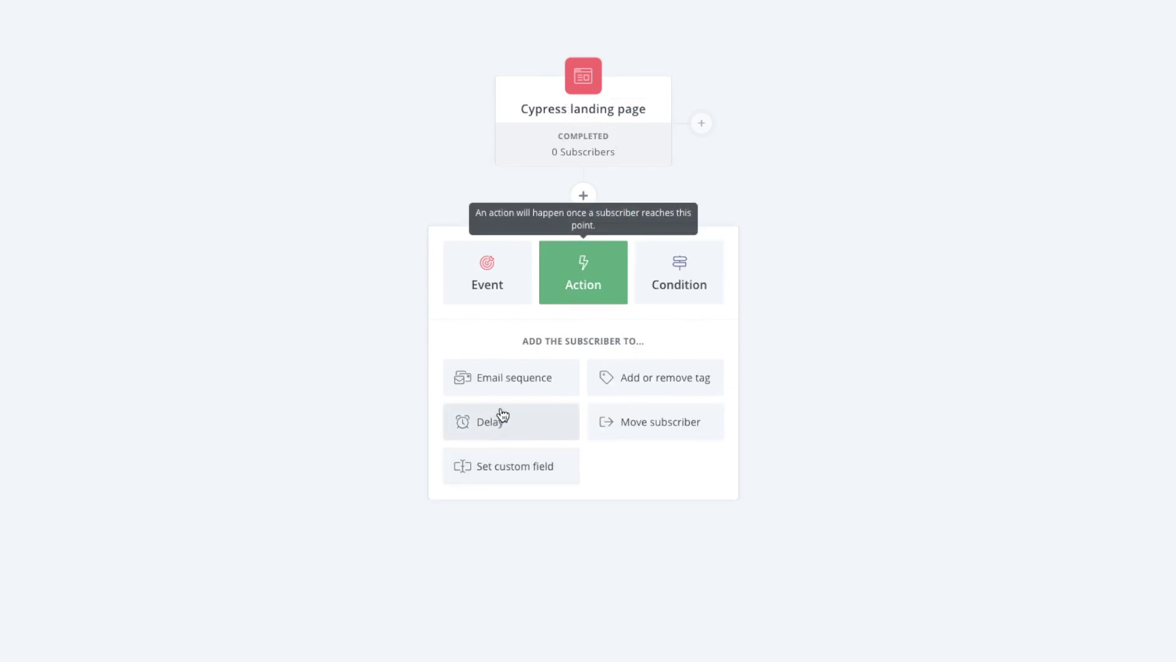
{"action": "left_click", "coordinate": [518, 378]}
{"action": "left_click", "coordinate": [517, 378]}
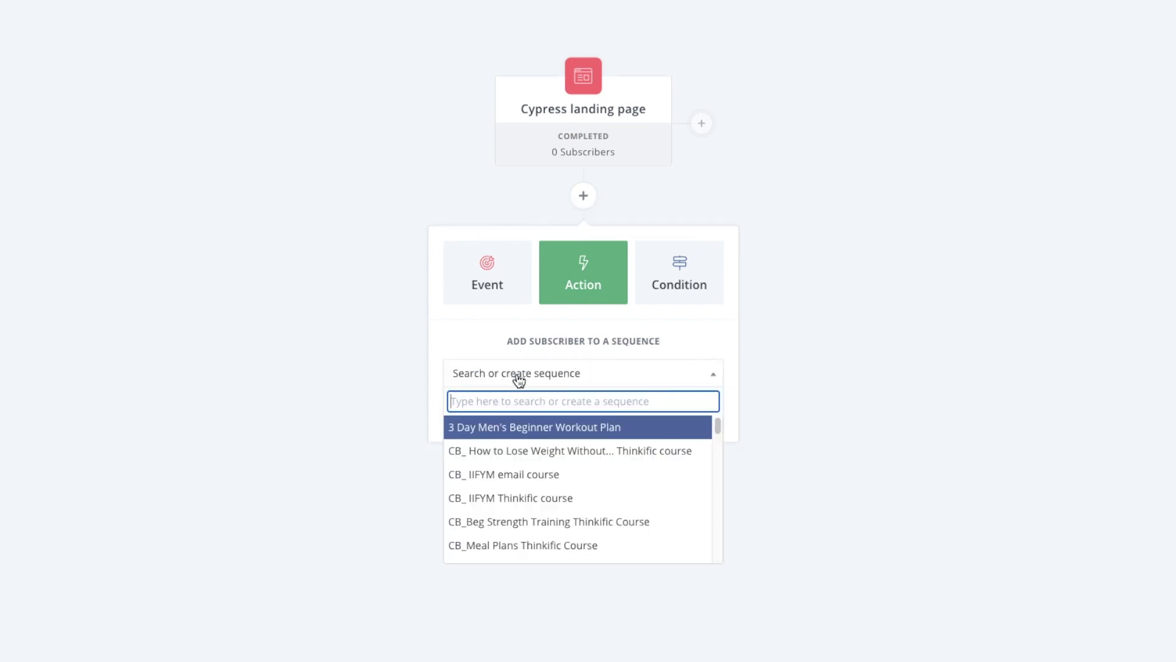
{"action": "scroll", "coordinate": [560, 494], "scroll_direction": "down", "scroll_amount": 3}
{"action": "left_click", "coordinate": [544, 515]}
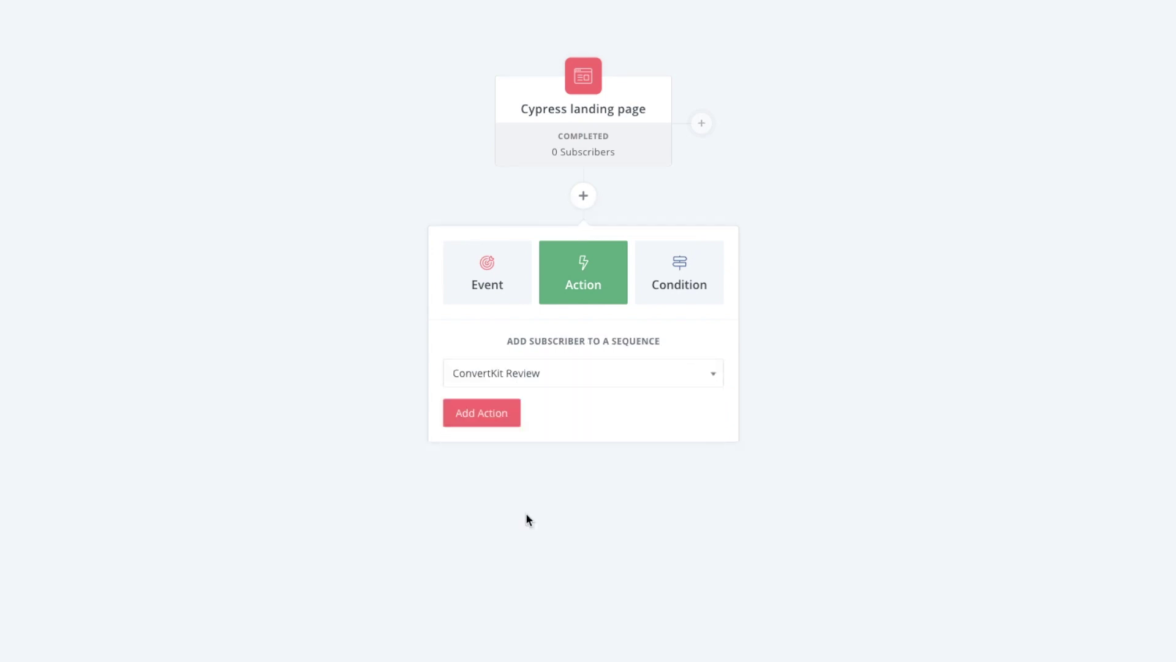
{"action": "left_click", "coordinate": [491, 410]}
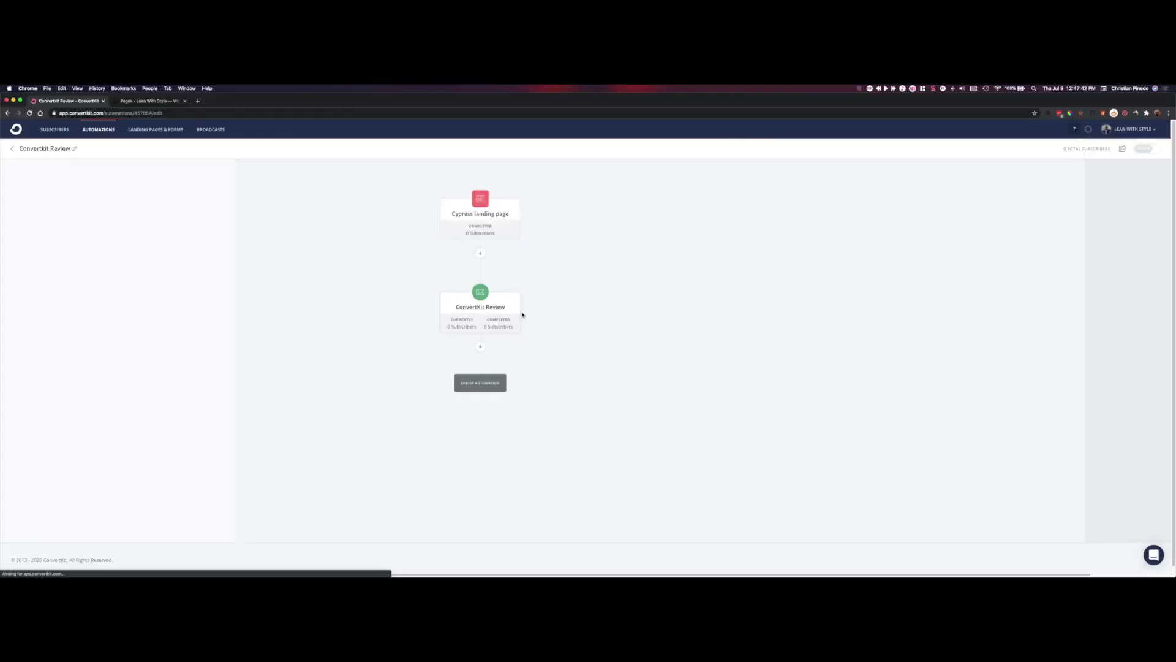
- Look through the emails of the ConvertKit Review sequence from its automation step, and save the sequence to return to the automation
{"action": "left_click", "coordinate": [520, 313]}
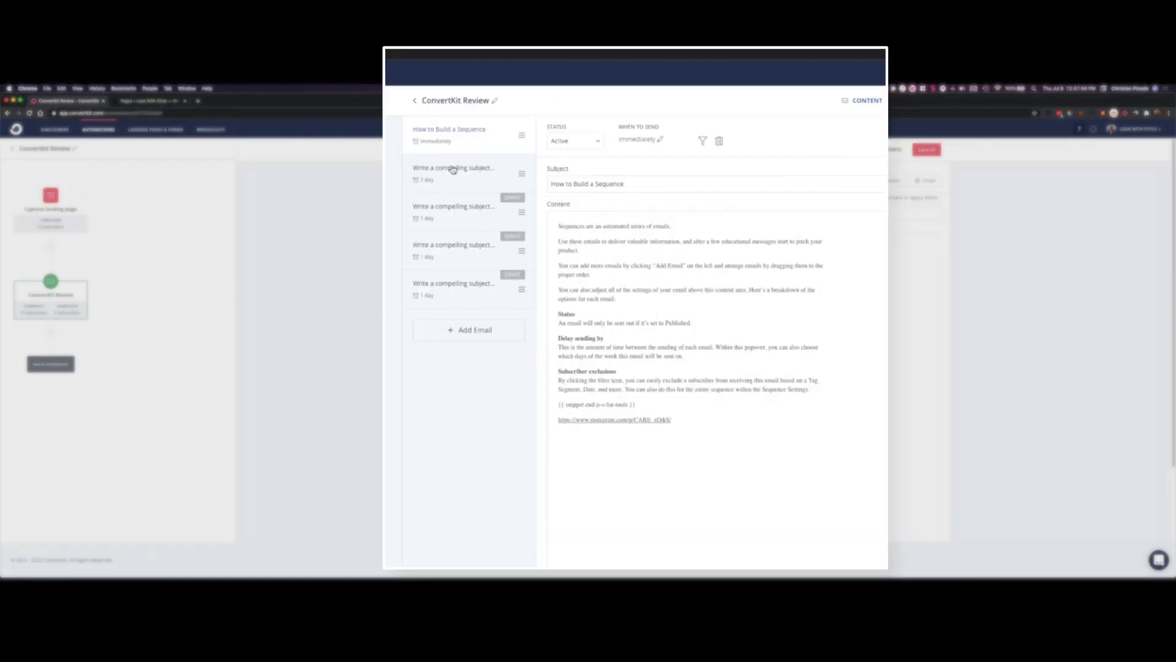
{"action": "left_click", "coordinate": [453, 169]}
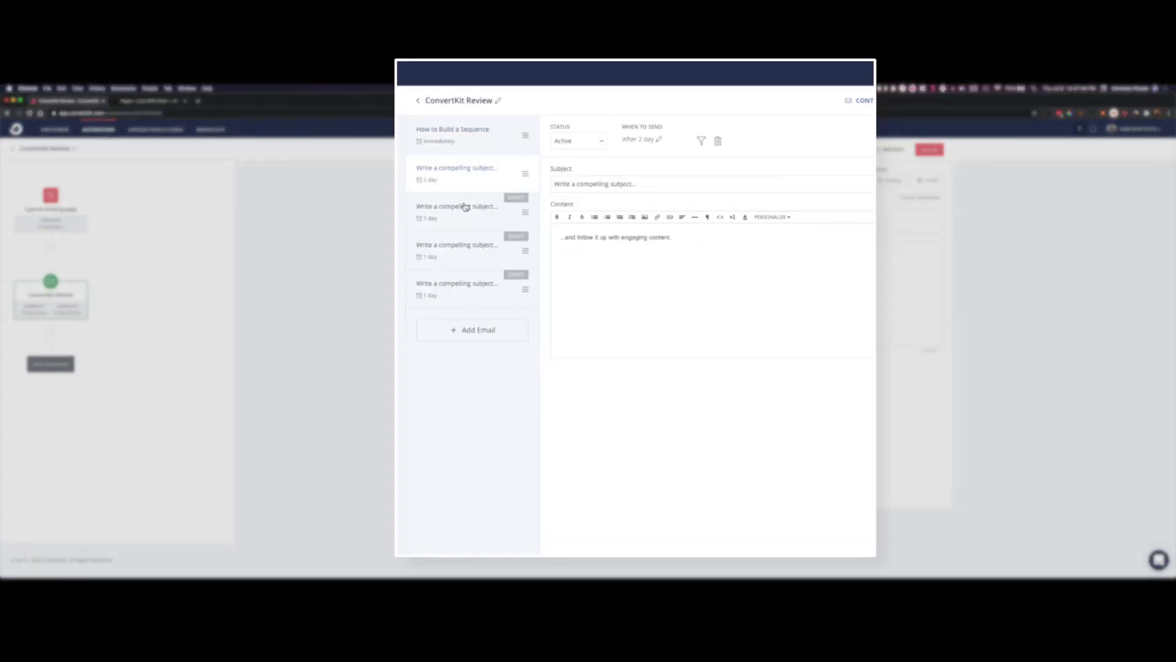
{"action": "left_click", "coordinate": [464, 206]}
{"action": "left_click", "coordinate": [470, 269]}
{"action": "left_click", "coordinate": [470, 286]}
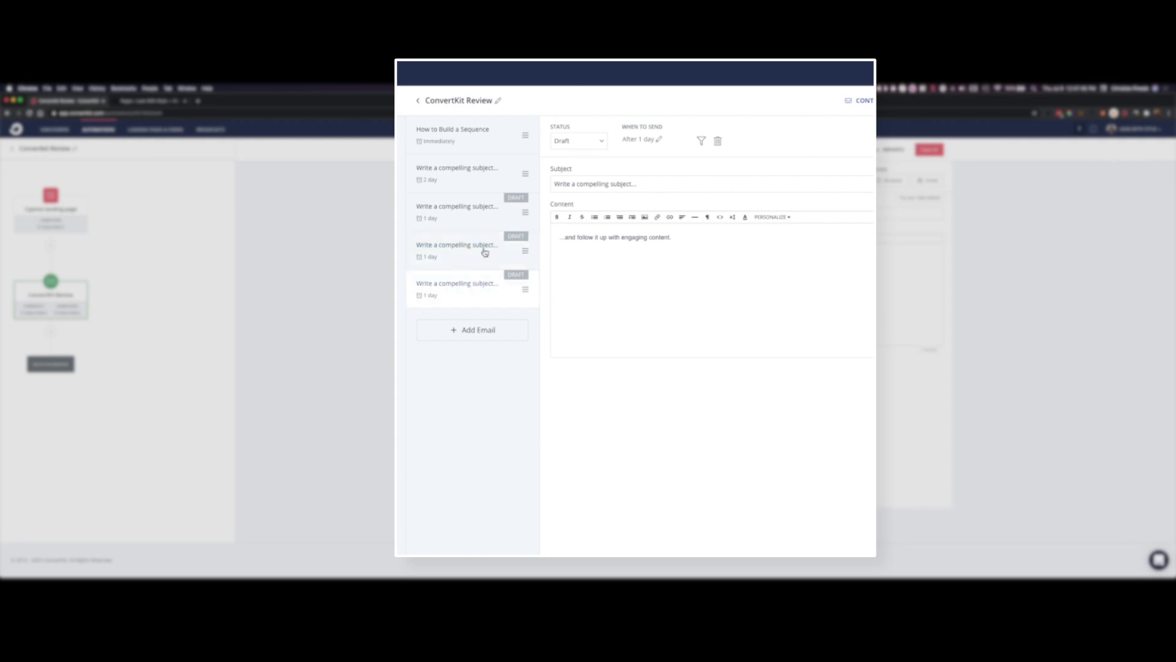
{"action": "left_click", "coordinate": [485, 208]}
{"action": "left_click", "coordinate": [480, 172]}
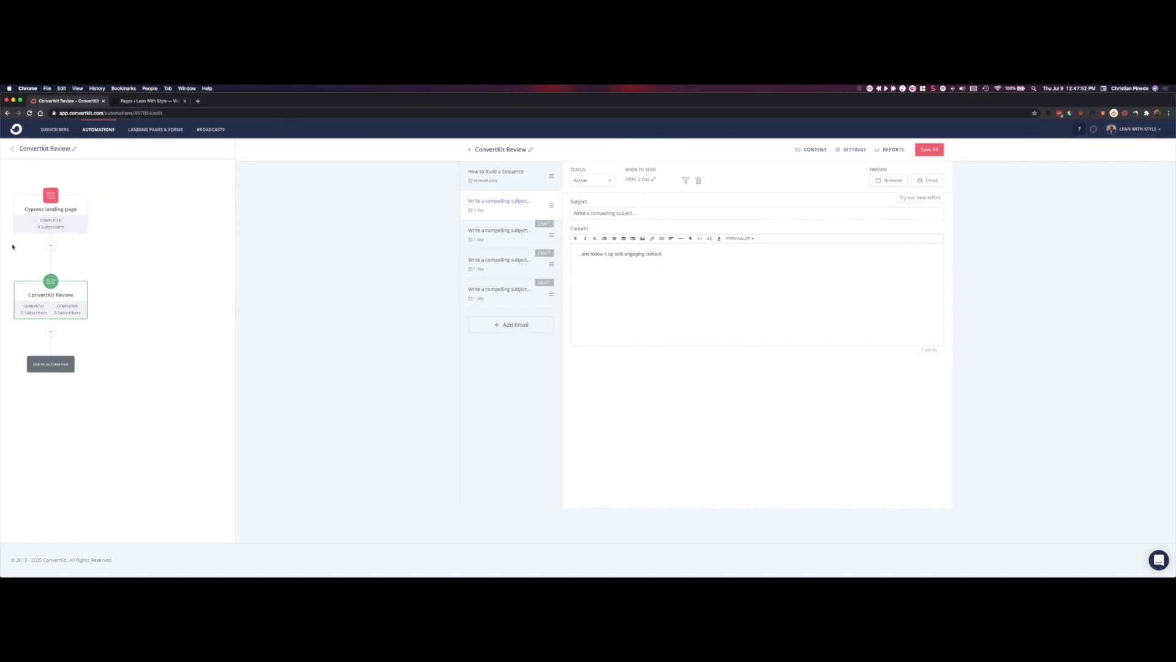
{"action": "left_click", "coordinate": [533, 172]}
{"action": "left_click", "coordinate": [522, 212]}
{"action": "left_click", "coordinate": [929, 149]}
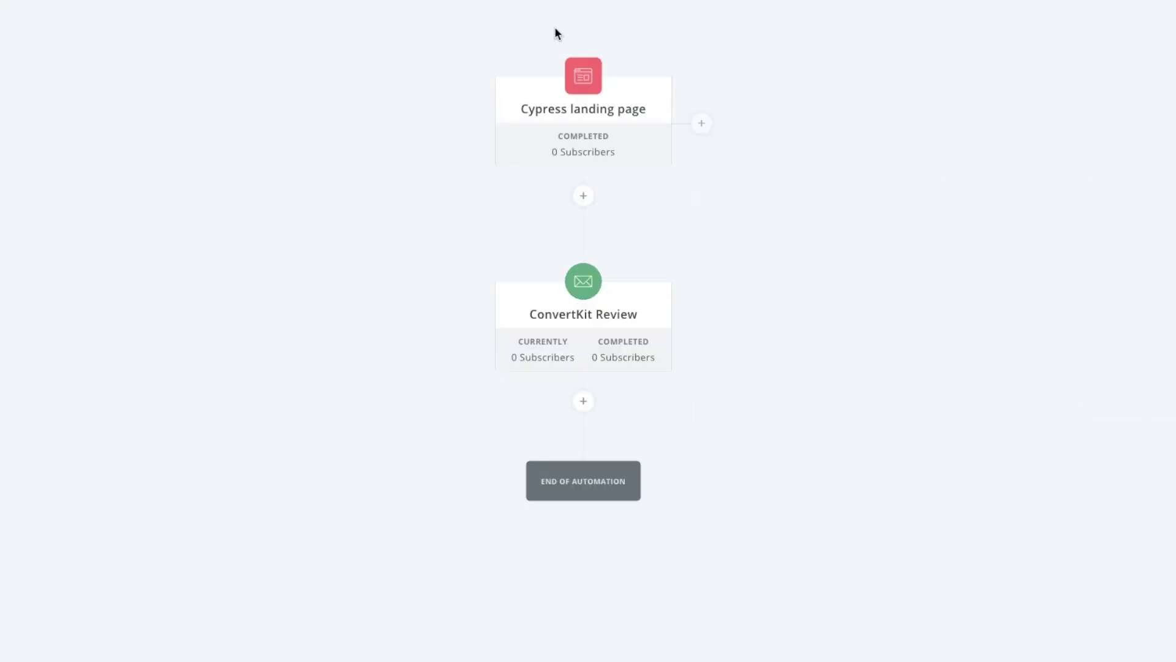
- Add a 2-day delay action after the ConvertKit Review sequence in the automation
{"action": "mouse_move", "coordinate": [531, 209]}
{"action": "mouse_move", "coordinate": [614, 355]}
{"action": "left_click", "coordinate": [583, 402]}
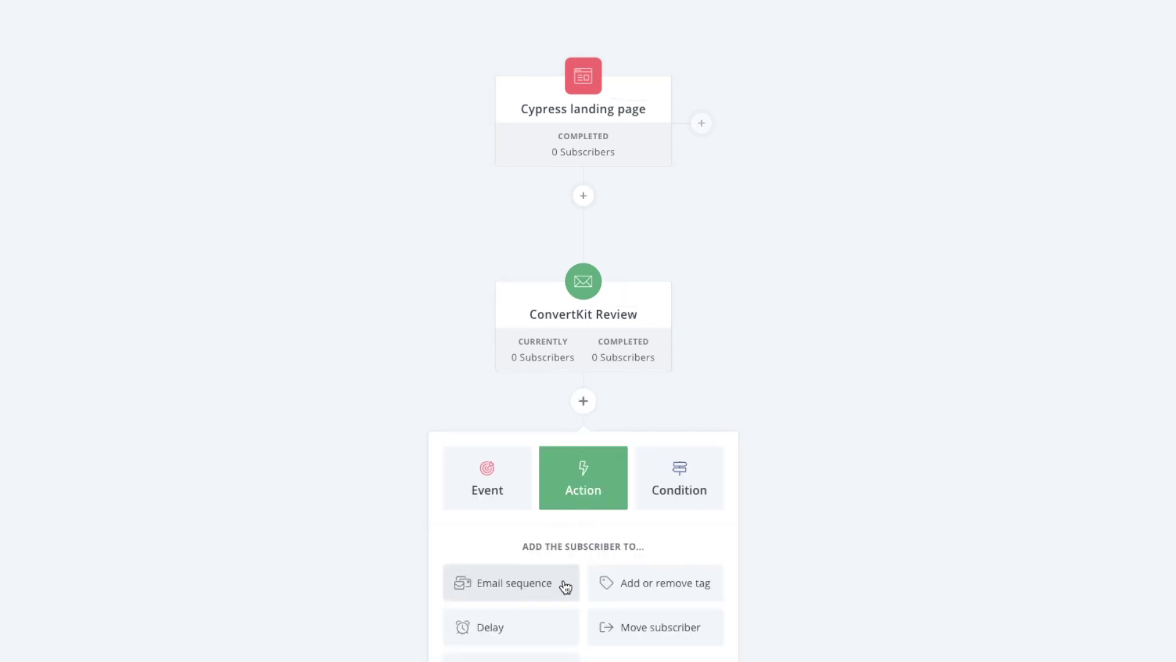
{"action": "left_click", "coordinate": [543, 628]}
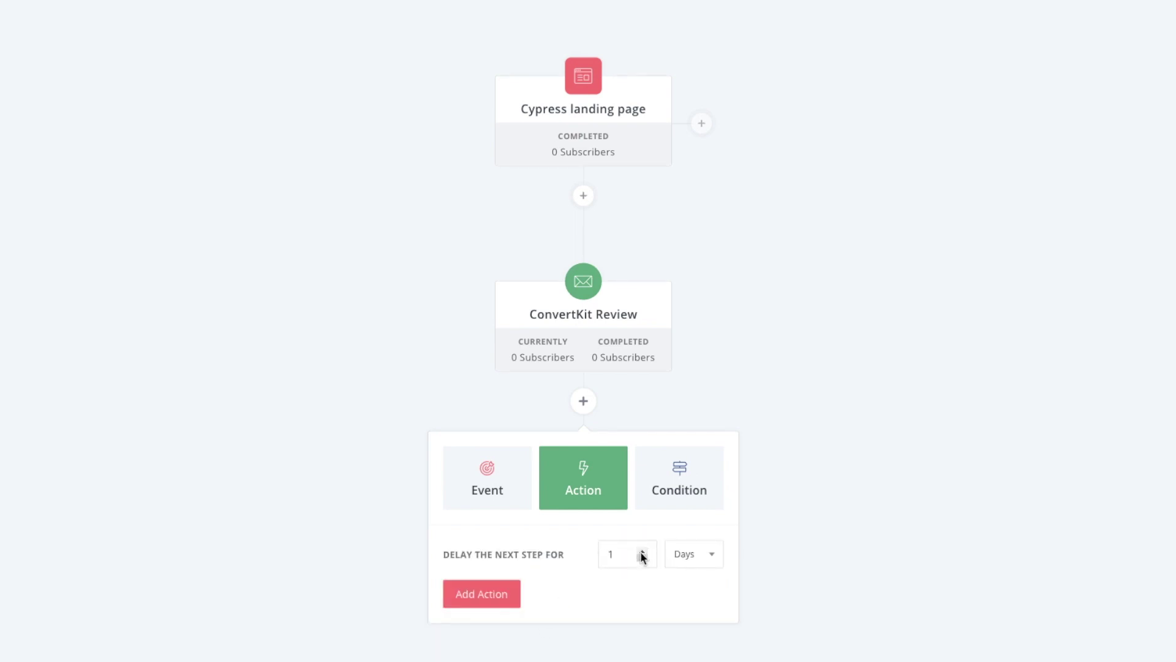
{"action": "left_click", "coordinate": [642, 551]}
{"action": "key", "text": "Return"}
- Add an action after the 2-day delay that puts subscribers into the Newsletter email sequence
{"action": "left_click", "coordinate": [584, 401]}
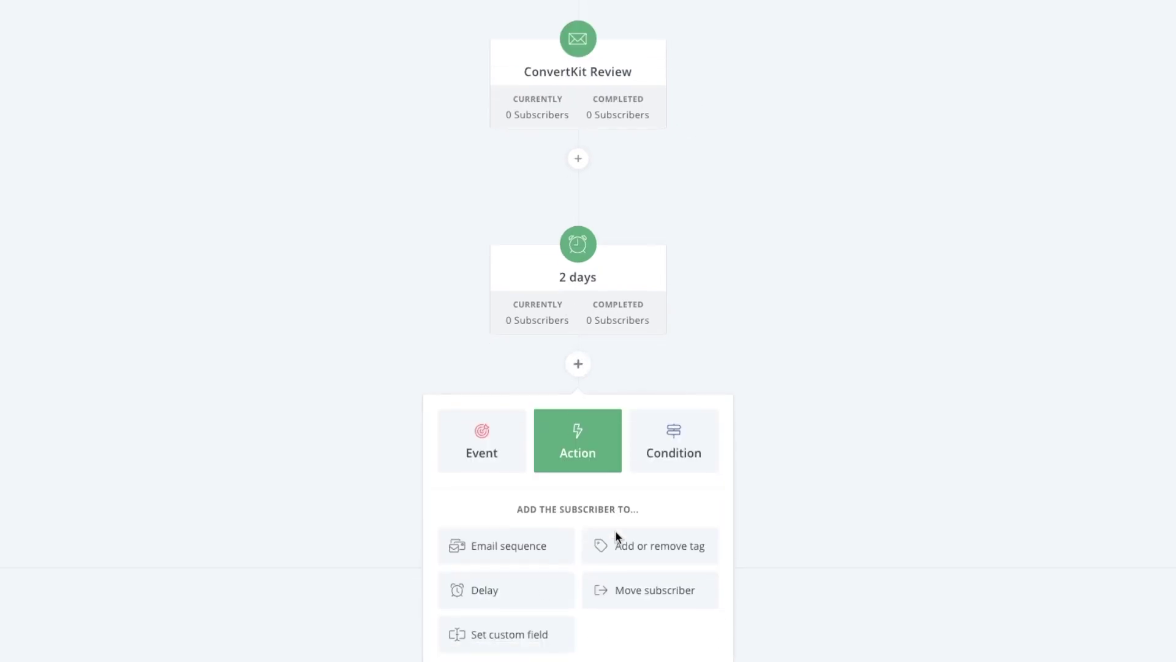
{"action": "left_click", "coordinate": [528, 547]}
{"action": "left_click", "coordinate": [538, 563]}
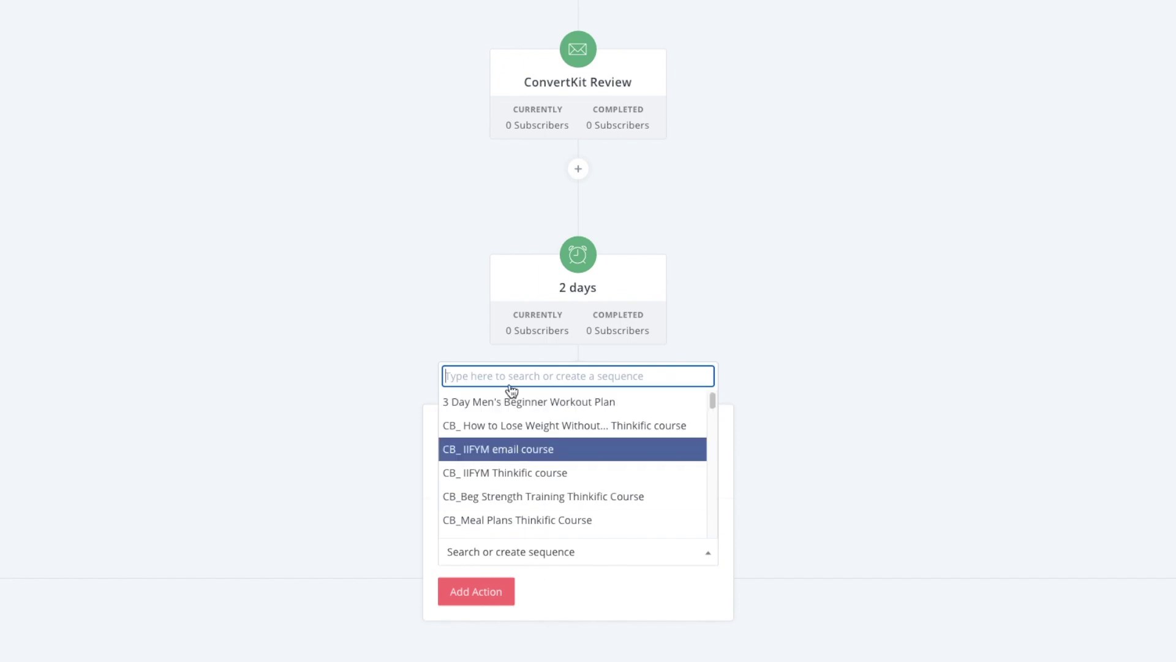
{"action": "type", "text": "news"}
{"action": "left_click", "coordinate": [483, 502]}
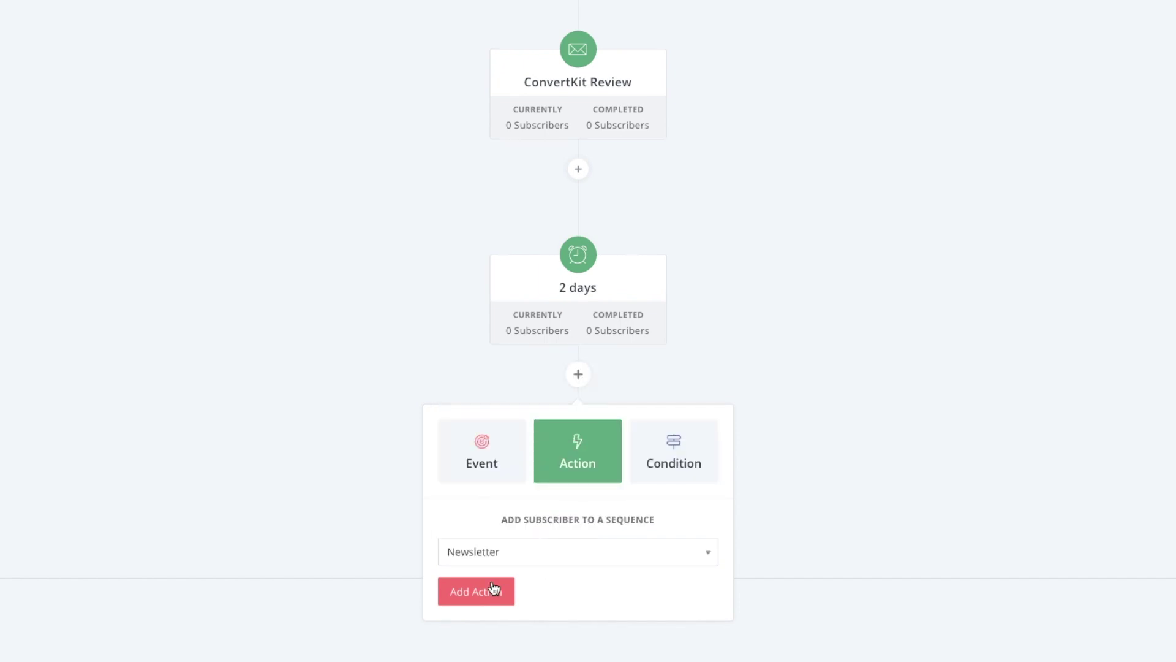
{"action": "left_click", "coordinate": [490, 590]}
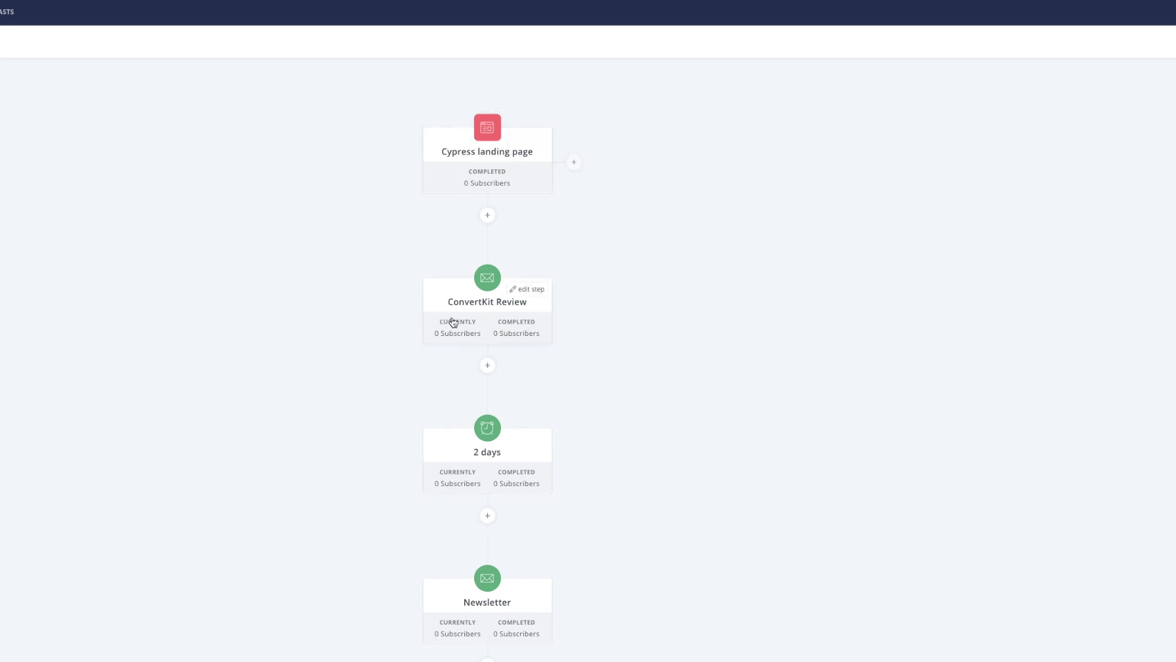
- Check the send timing options of the "How to Build a Sequence" email in the ConvertKit Review step, and save the sequence
{"action": "left_click", "coordinate": [483, 315]}
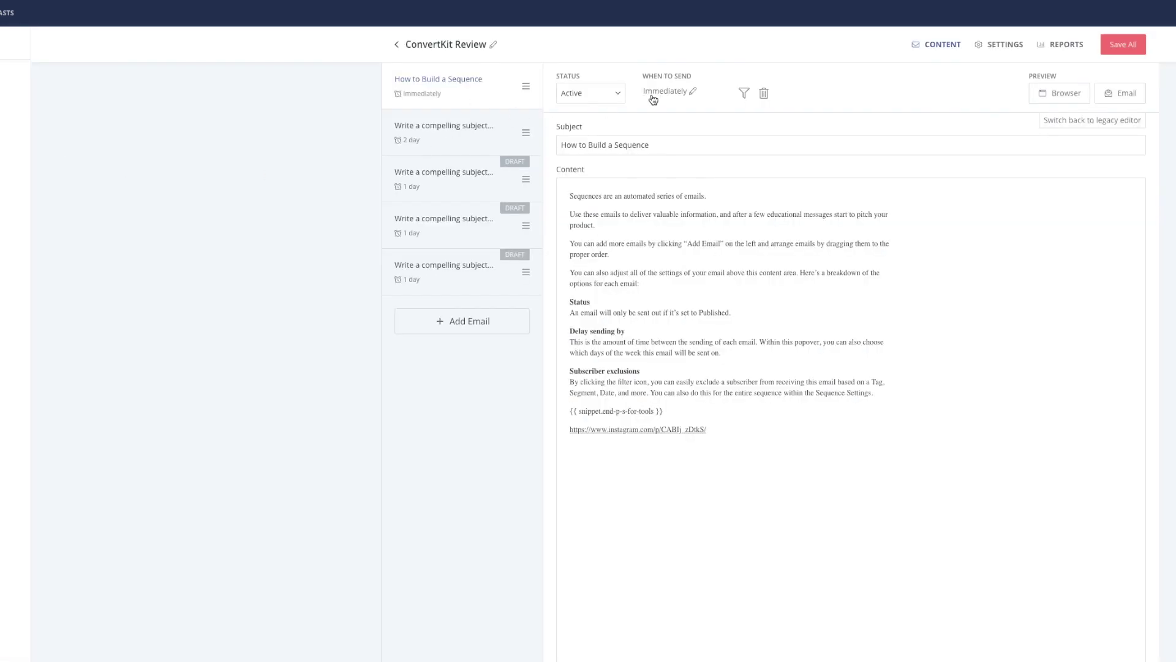
{"action": "left_click", "coordinate": [689, 92]}
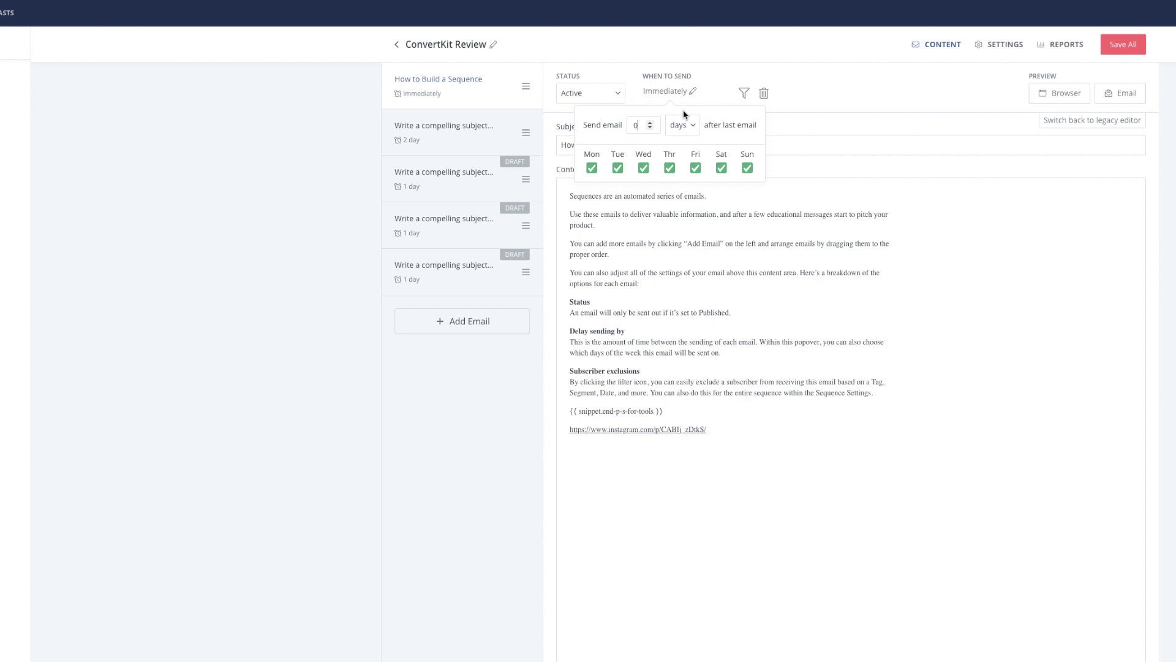
{"action": "left_click", "coordinate": [650, 123]}
{"action": "left_click", "coordinate": [650, 128]}
{"action": "left_click", "coordinate": [662, 94]}
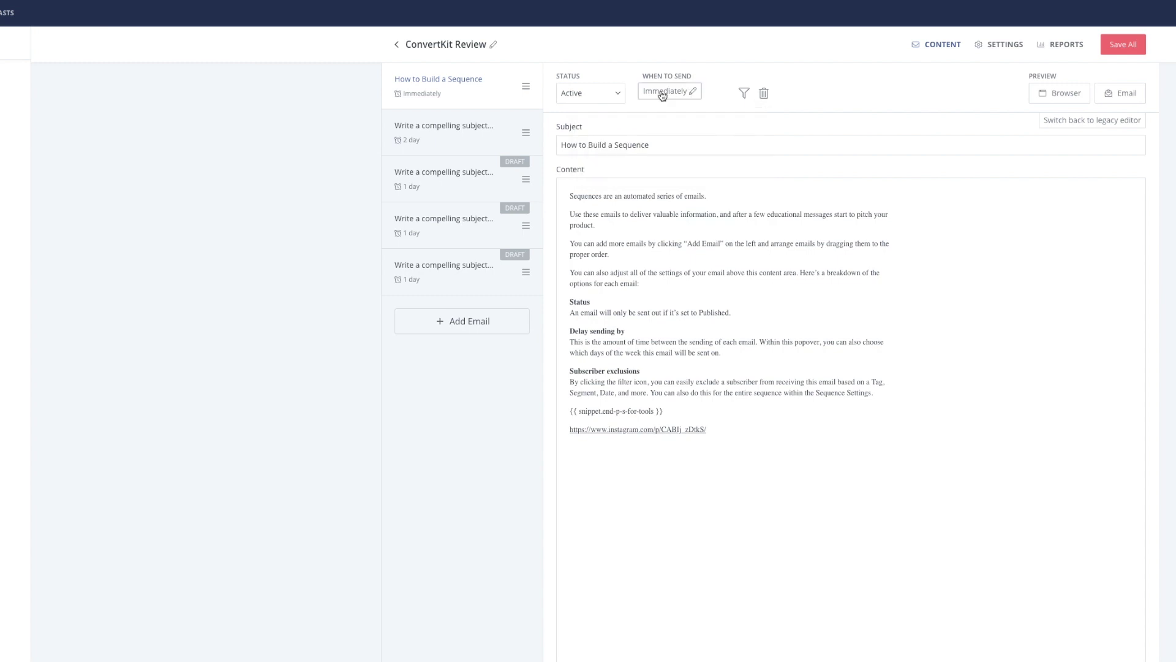
{"action": "left_click", "coordinate": [1127, 45]}
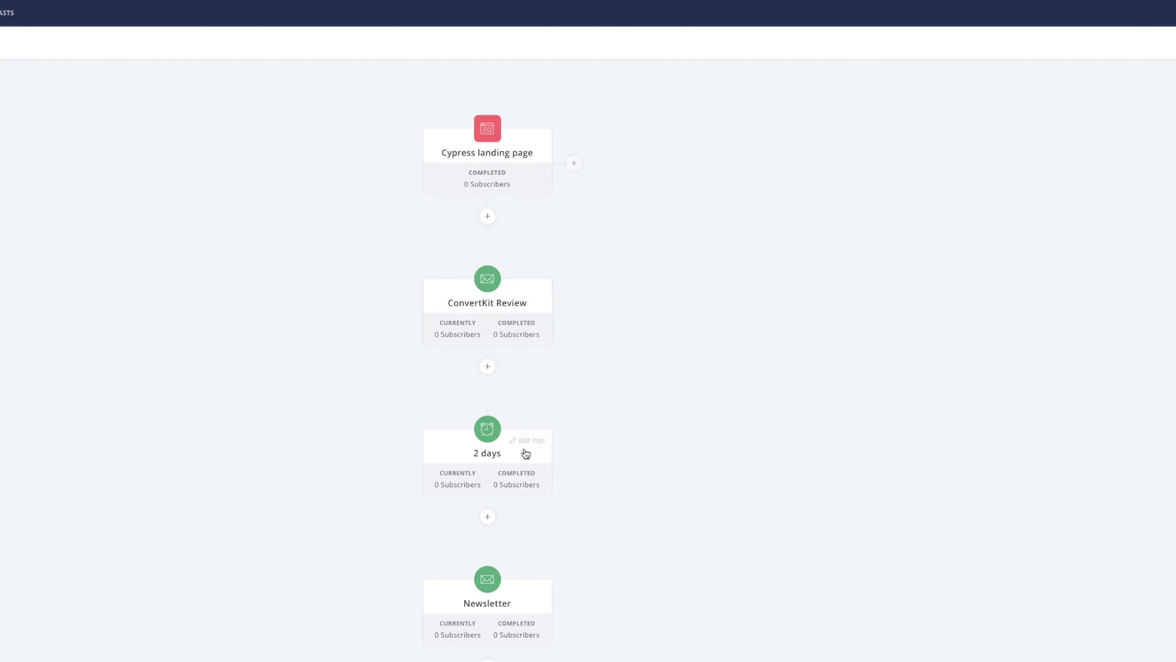
- Review the automation flow from Cypress landing page to Newsletter, and check the options for turning it on and sharing it, without activating it
{"action": "scroll", "coordinate": [520, 497], "scroll_direction": "down", "scroll_amount": 1}
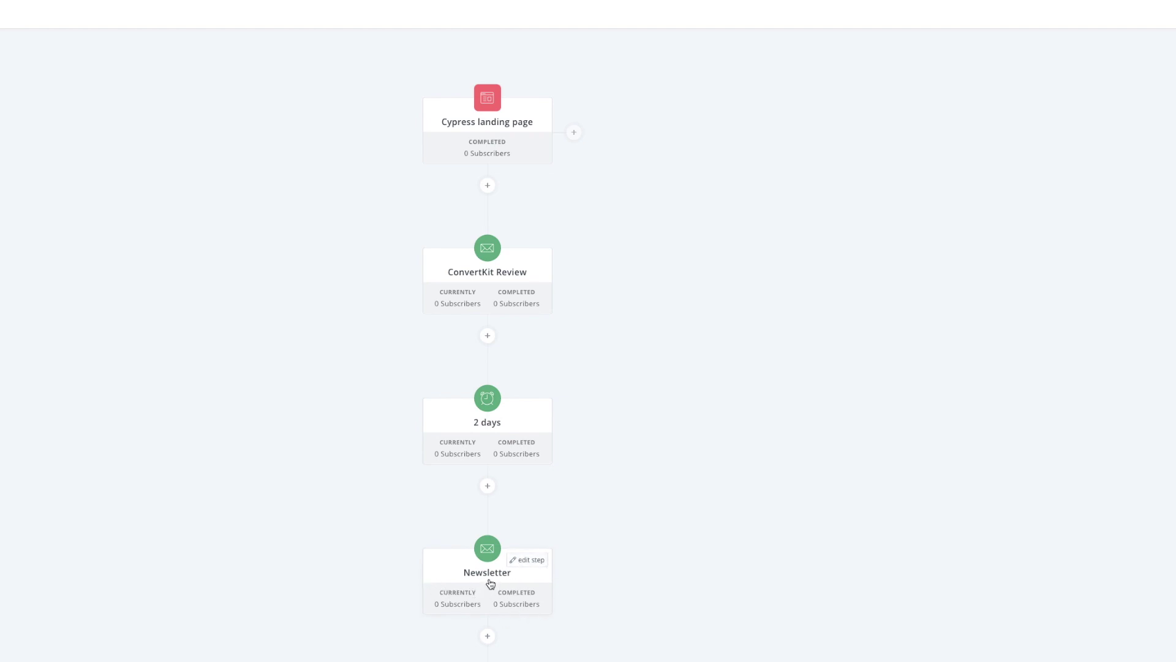
{"action": "scroll", "coordinate": [474, 533], "scroll_direction": "up", "scroll_amount": 1}
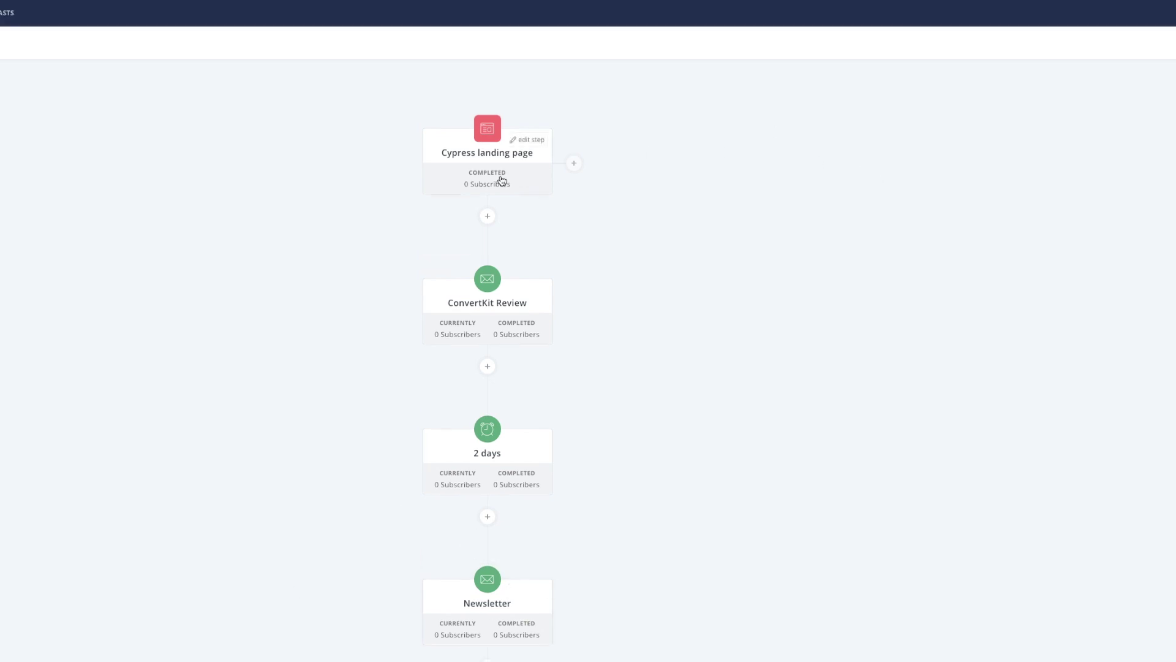
{"action": "mouse_move", "coordinate": [494, 161]}
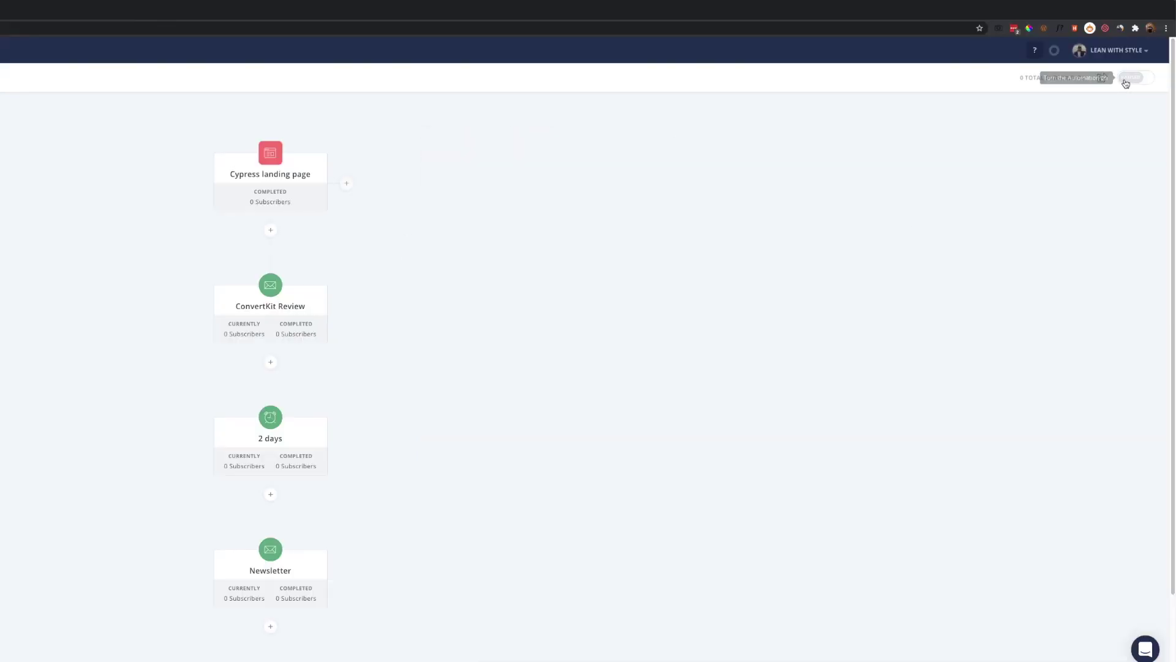
{"action": "left_click", "coordinate": [1126, 82]}
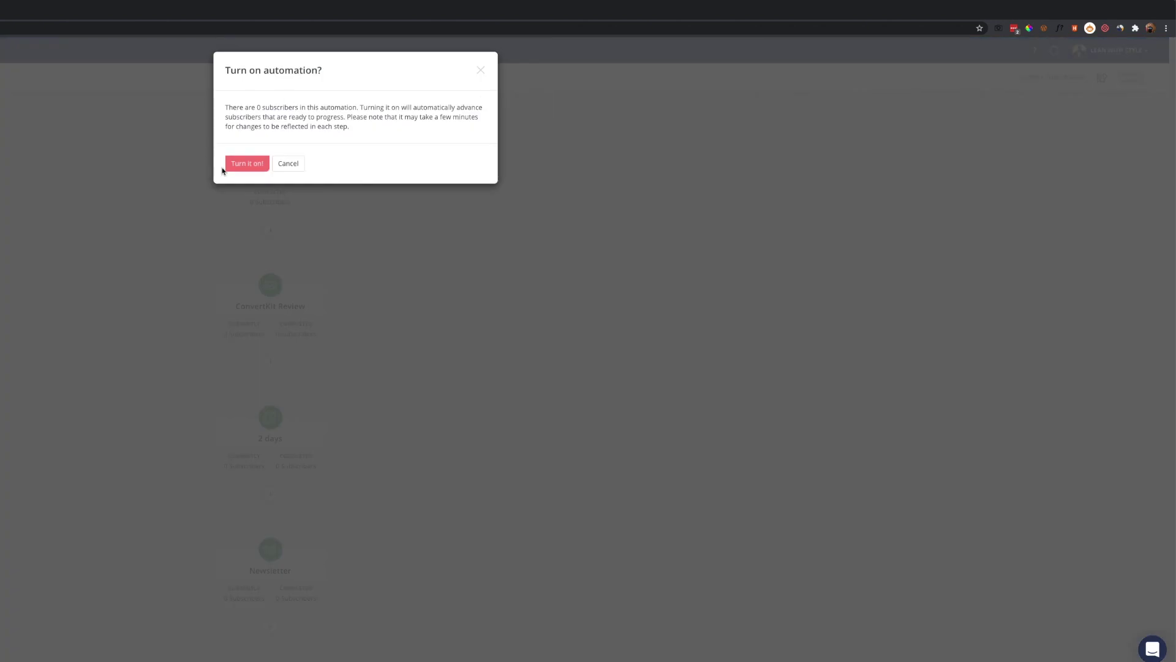
{"action": "left_click", "coordinate": [288, 165]}
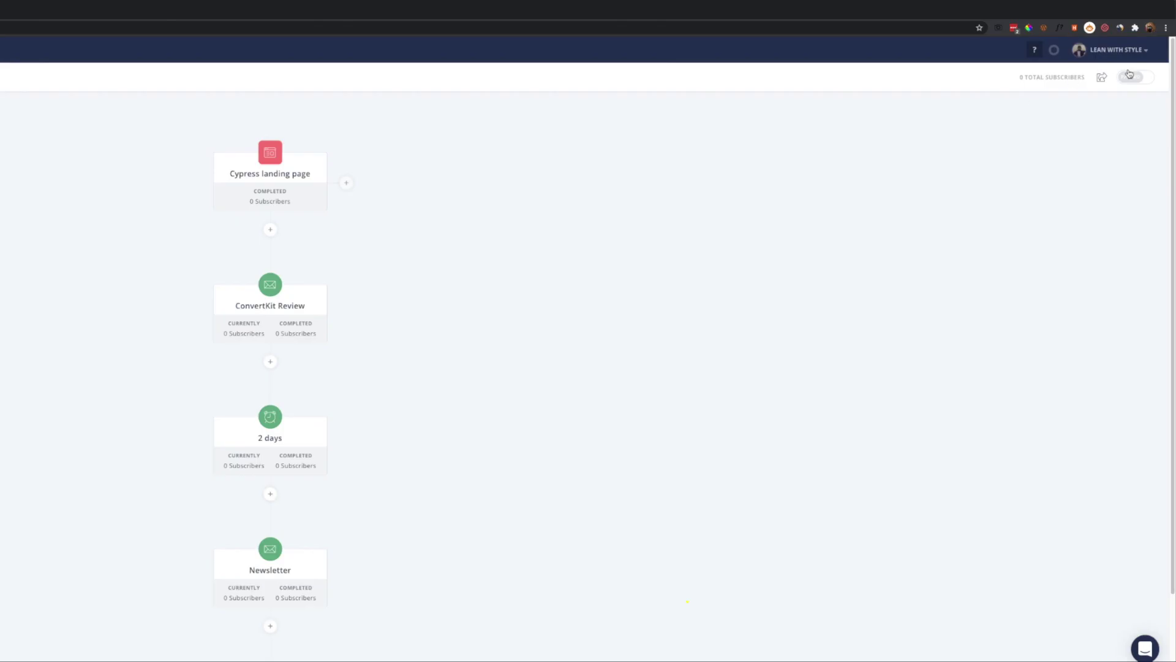
{"action": "left_click", "coordinate": [1103, 79]}
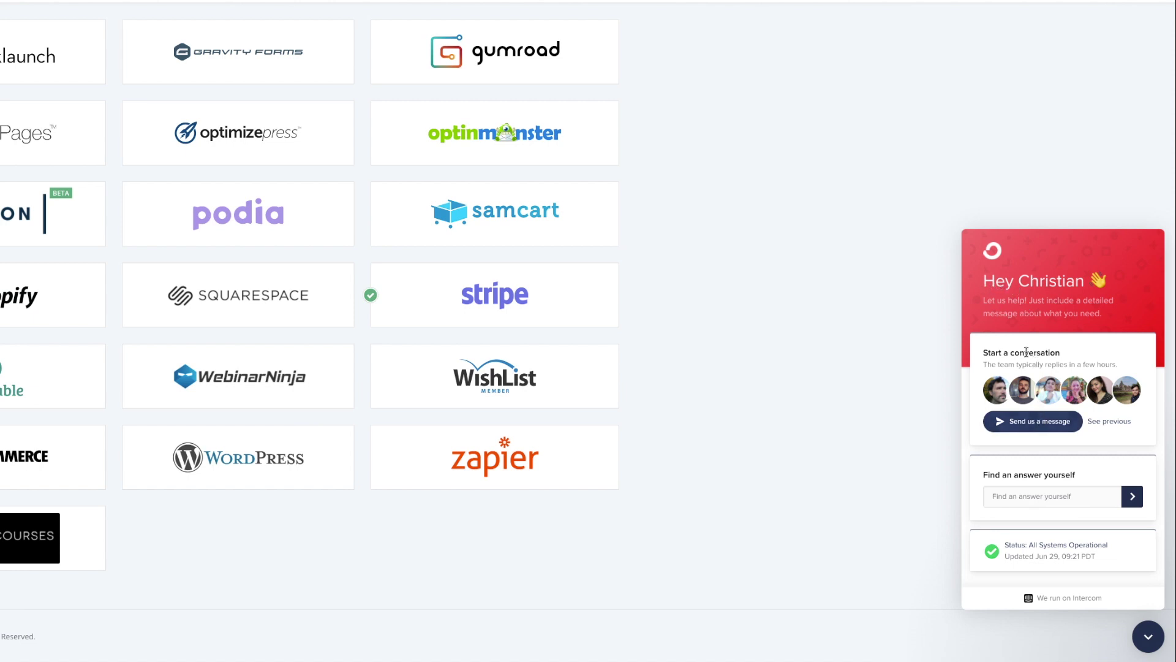
- Reopen the support messenger, look through the previous support conversations including the most recent one, and return to its home view
{"action": "left_click", "coordinate": [1146, 639]}
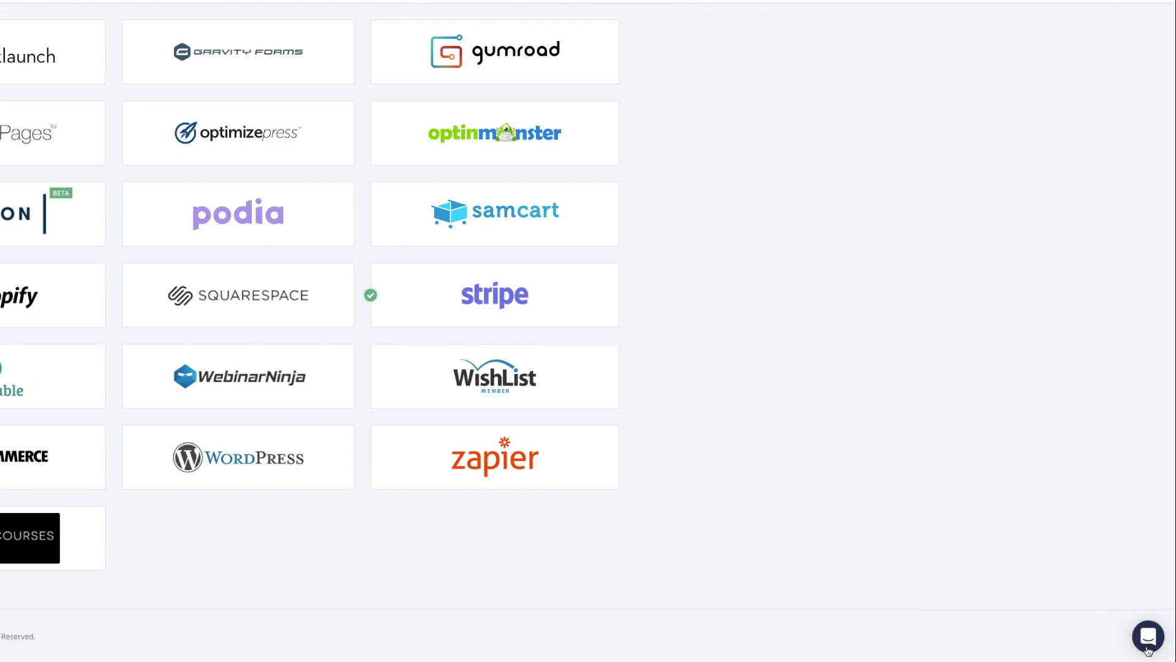
{"action": "left_click", "coordinate": [1148, 649]}
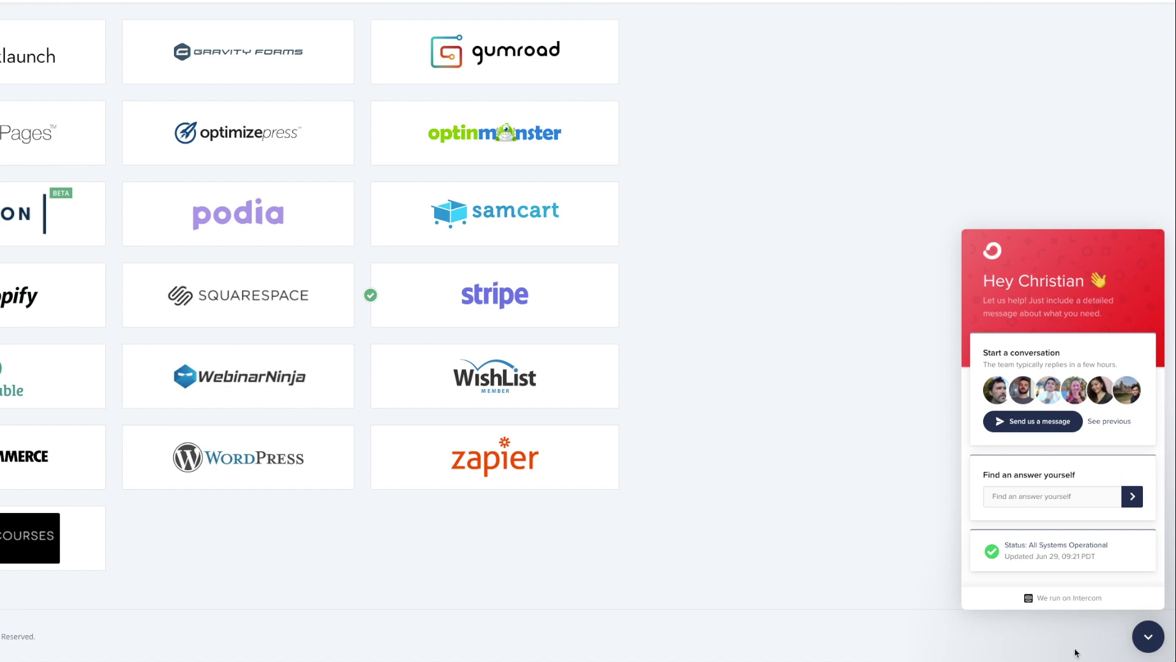
{"action": "left_click", "coordinate": [1113, 422]}
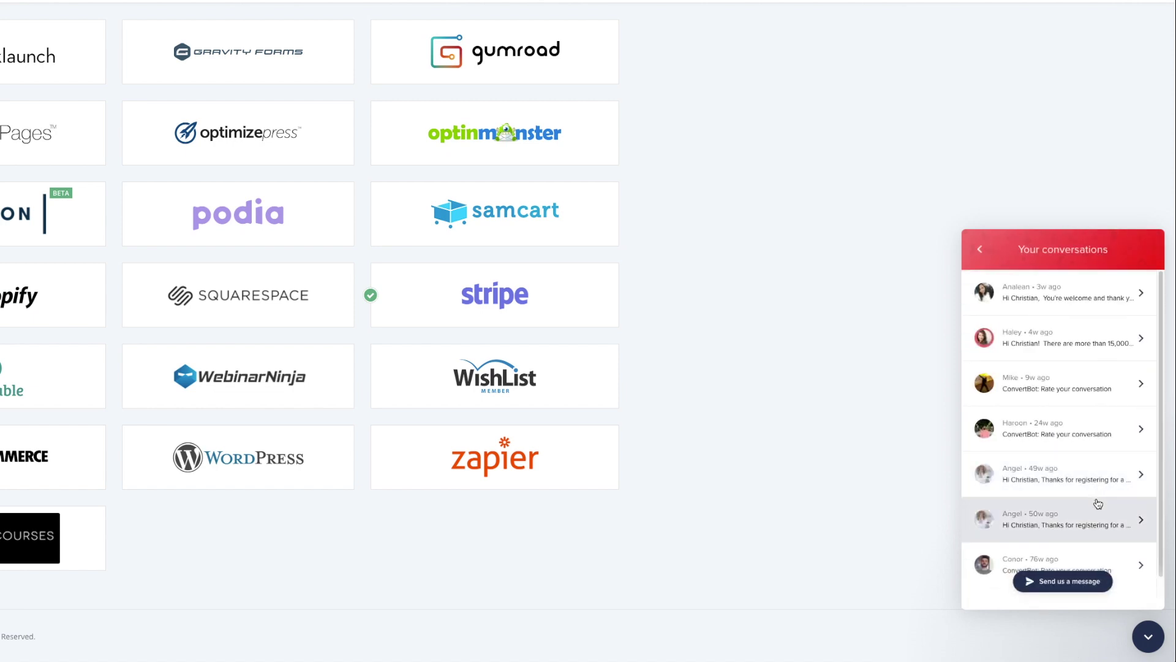
{"action": "left_click", "coordinate": [1098, 495]}
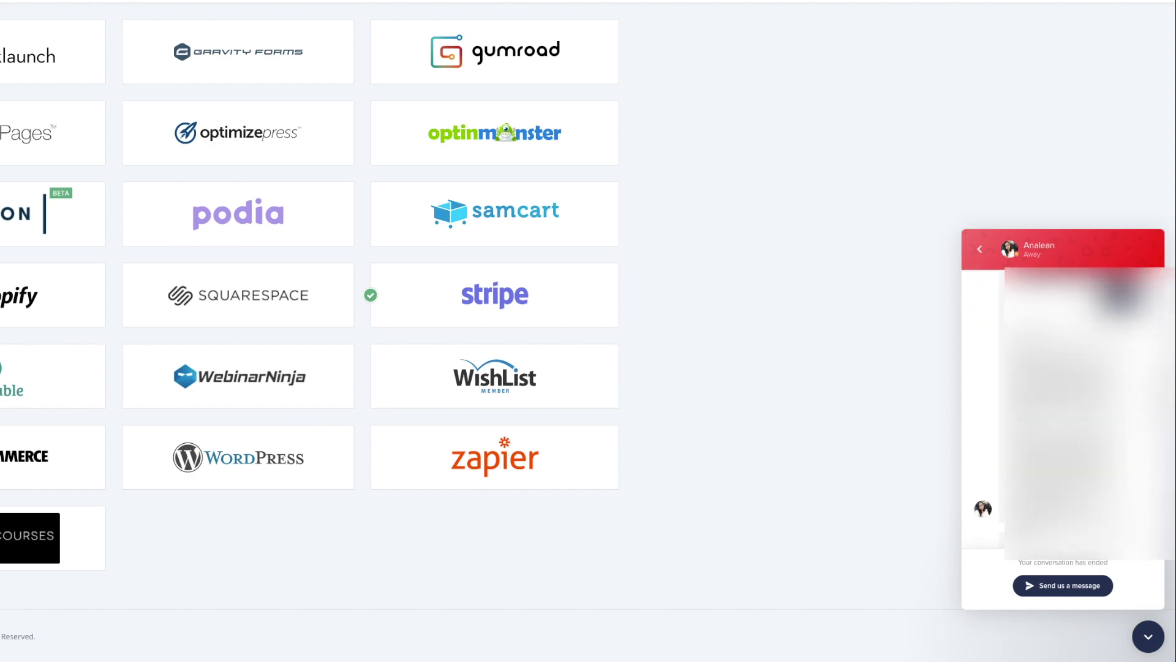
{"action": "left_click", "coordinate": [980, 250]}
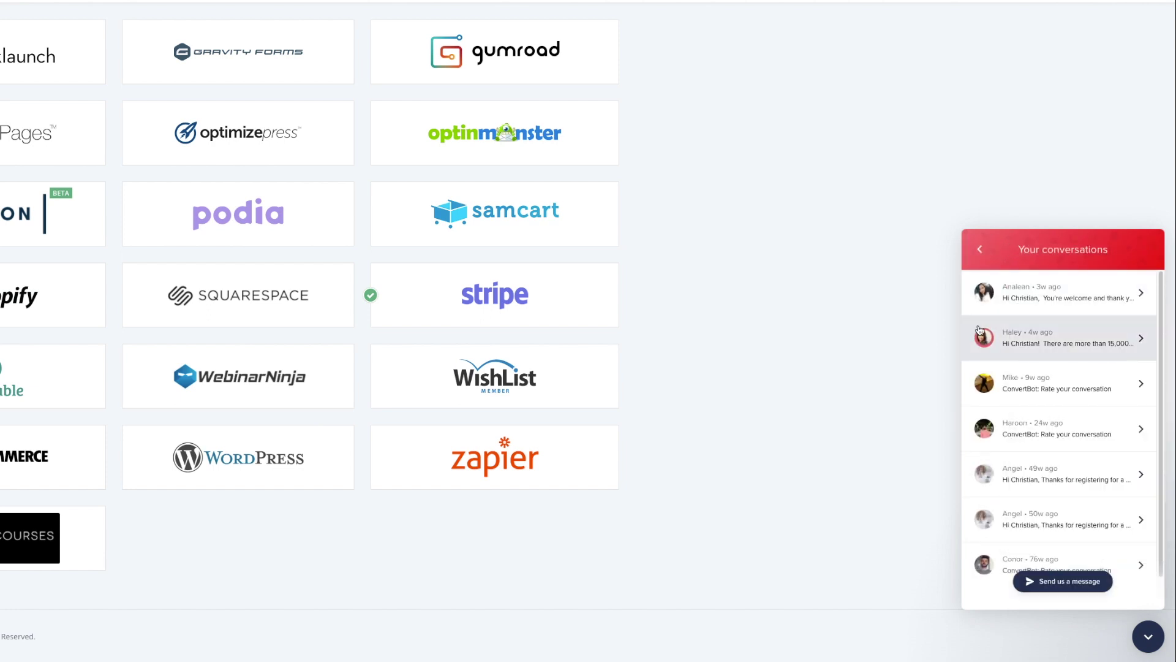
{"action": "left_click", "coordinate": [983, 259]}
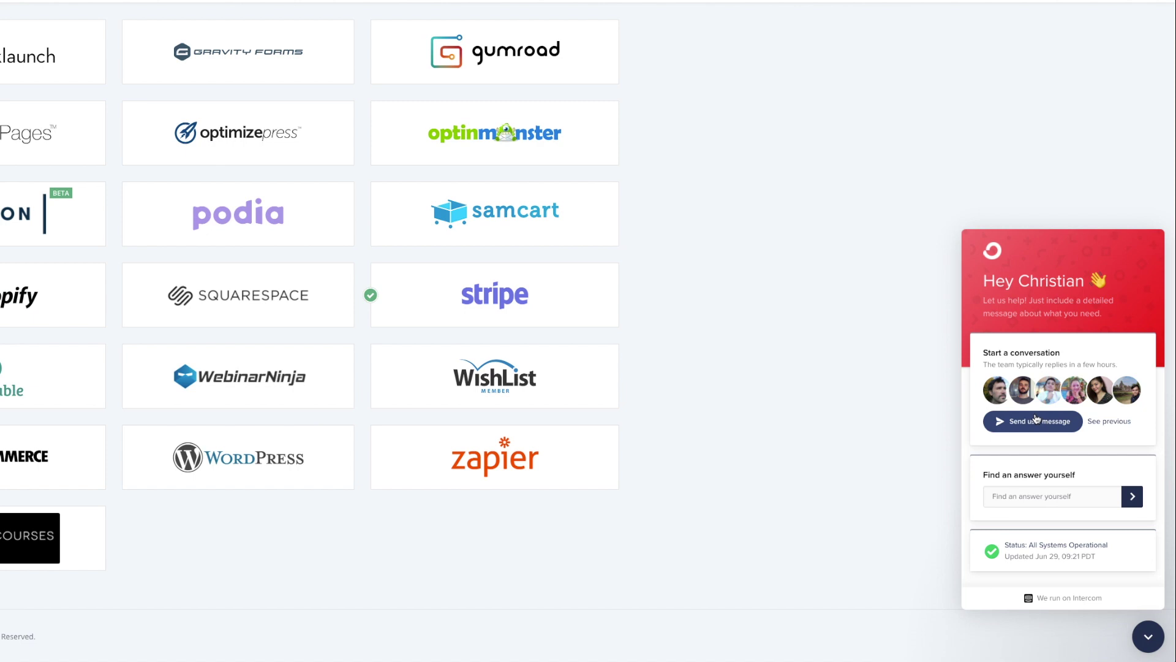